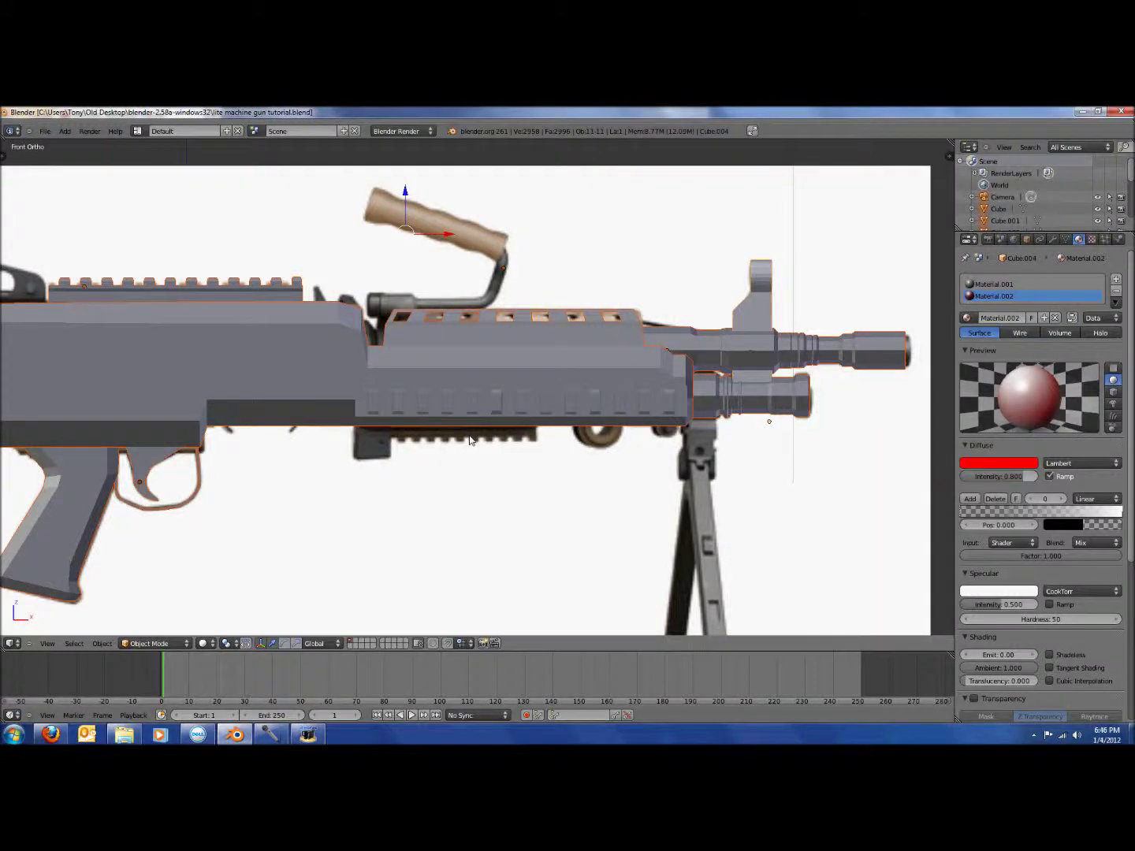
Save the machine gun model over the existing file lite machine gun tutorial.blend
scroll(486, 458, "down", 3)
scroll(476, 451, "up", 1)
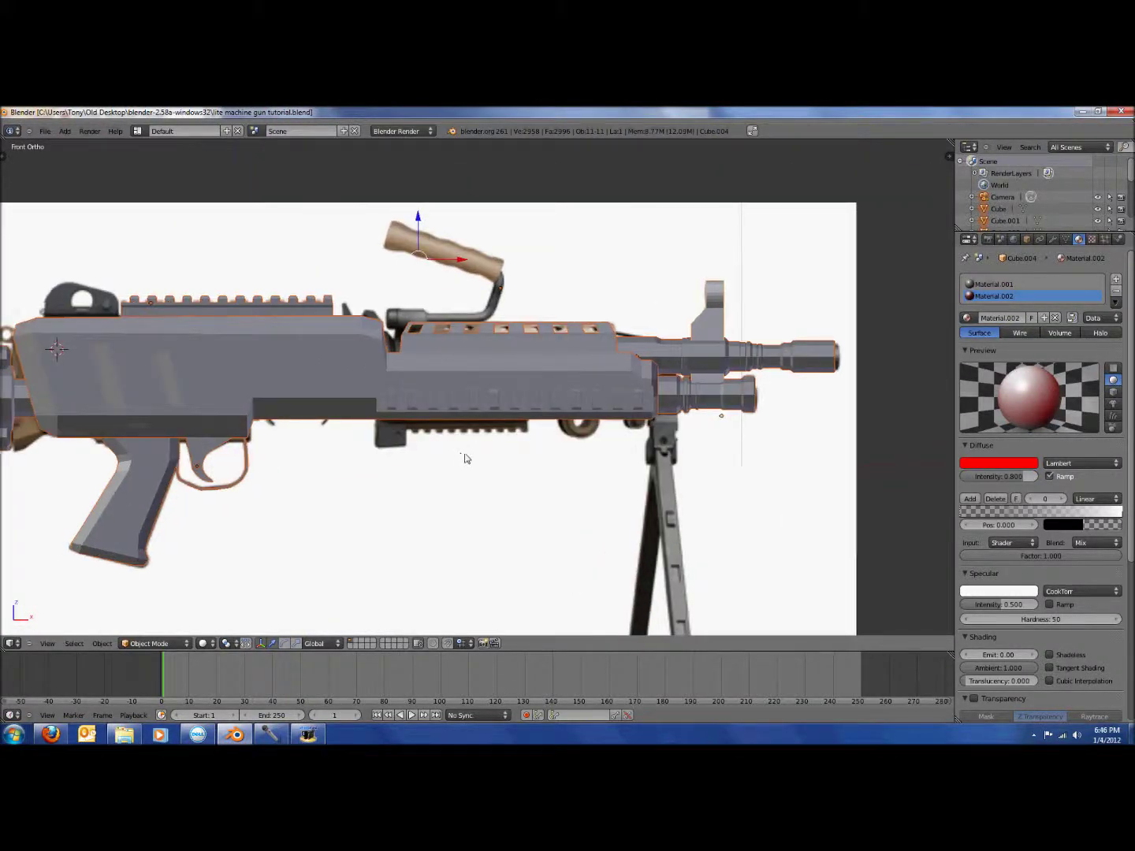
middle_click_drag(464, 457, 694, 461, "shift")
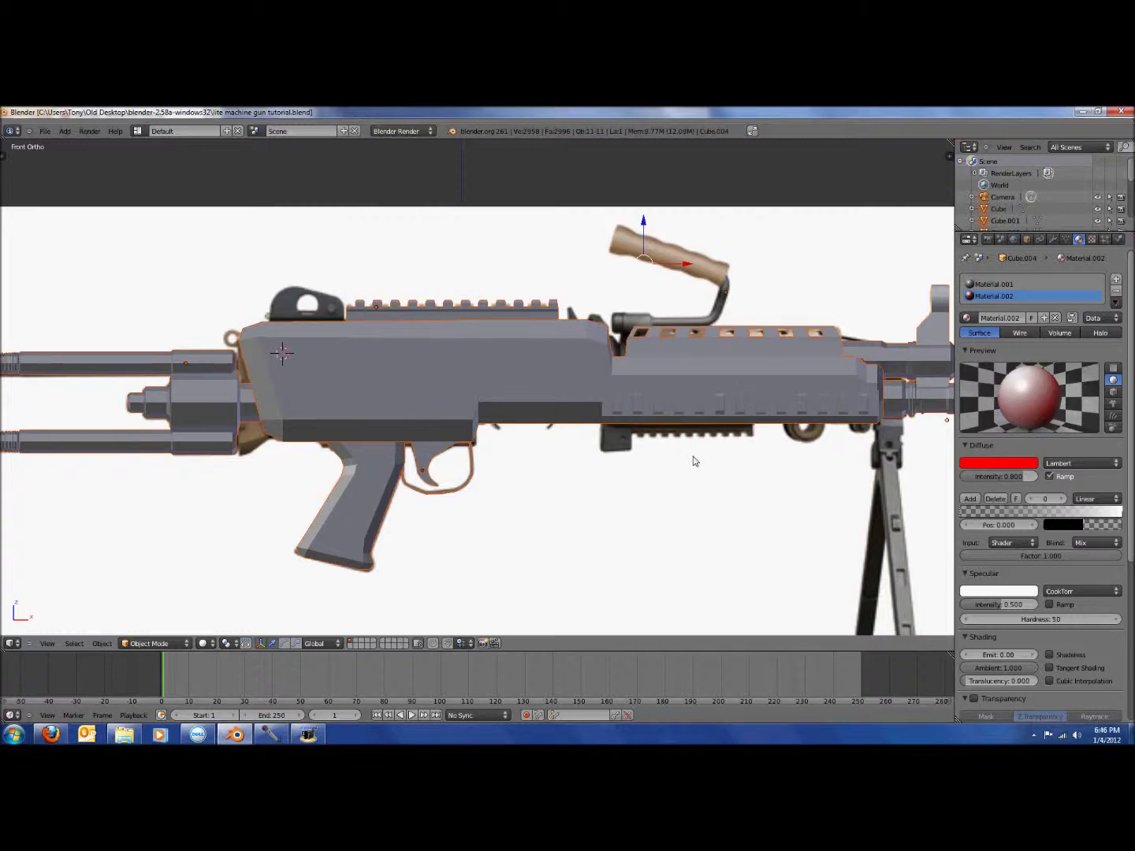
scroll(647, 456, "down", 3)
scroll(607, 443, "up", 3)
key("ctrl+s")
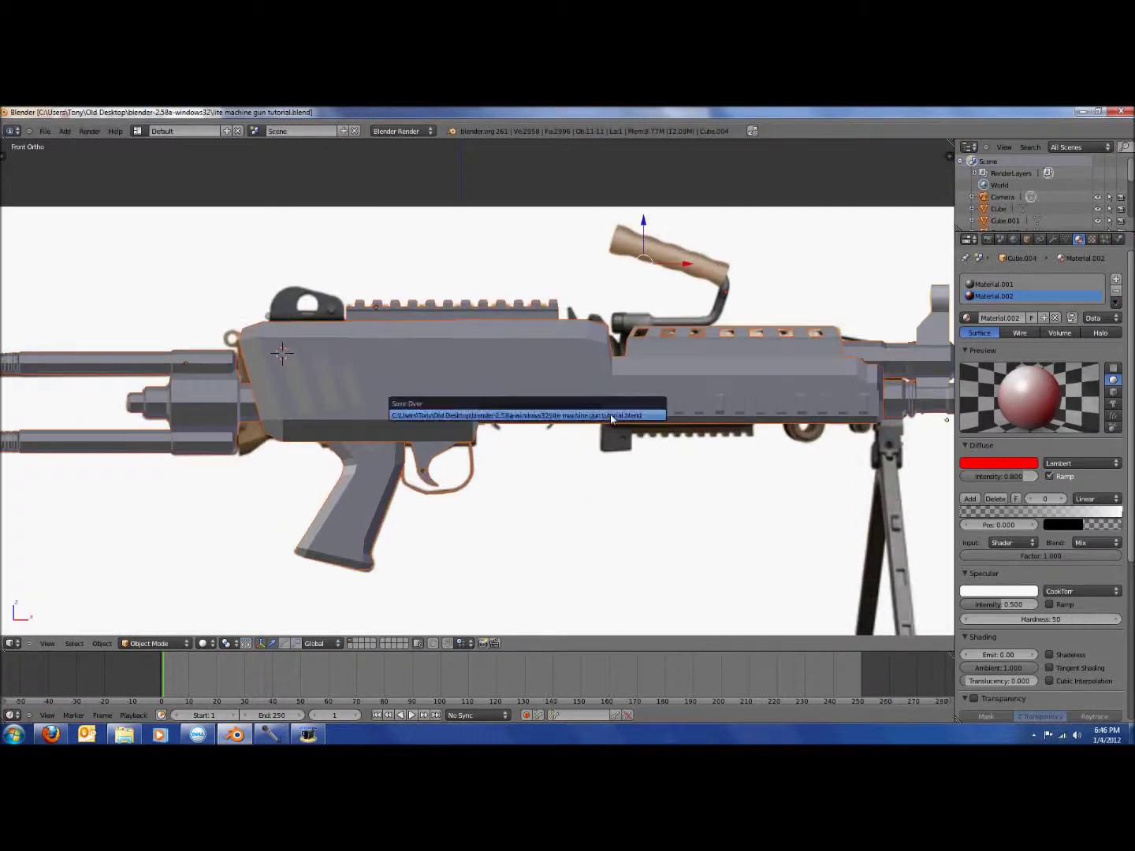
left_click(611, 416)
scroll(635, 446, "down", 3)
scroll(608, 392, "up", 3)
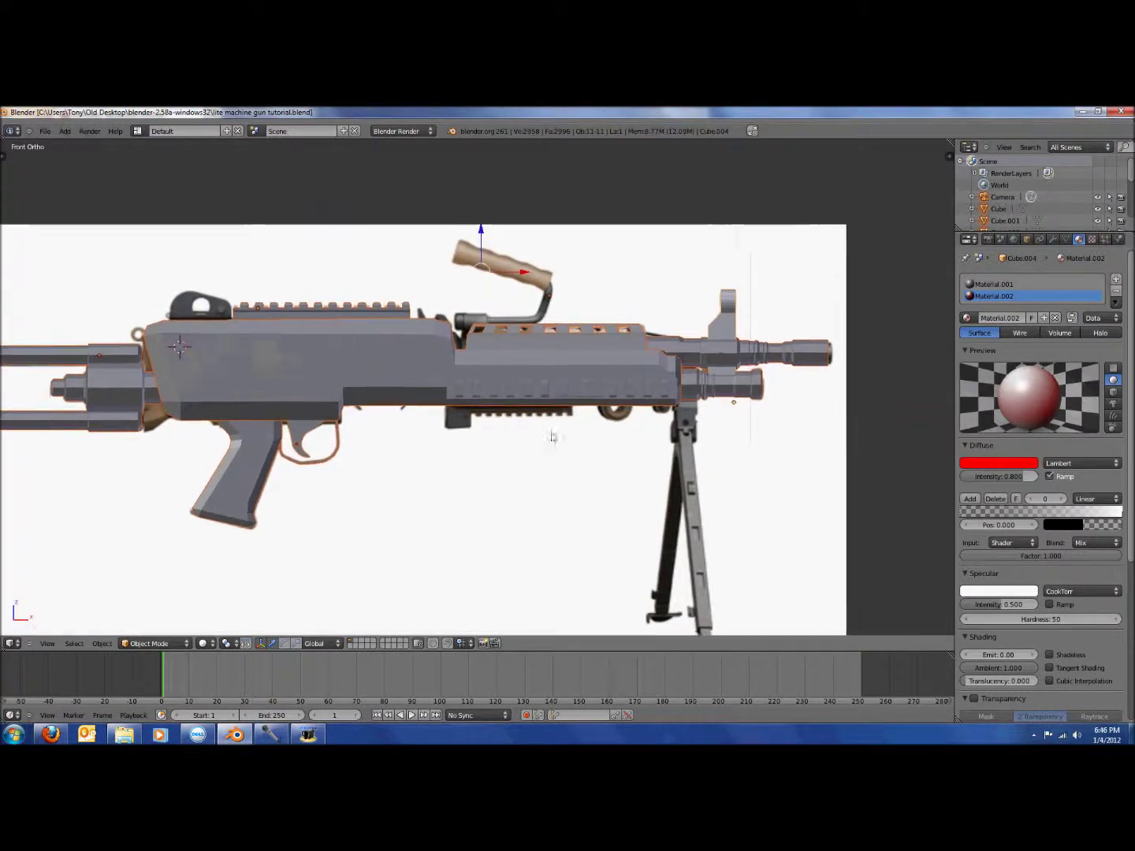
middle_click_drag(551, 437, 537, 451, "shift")
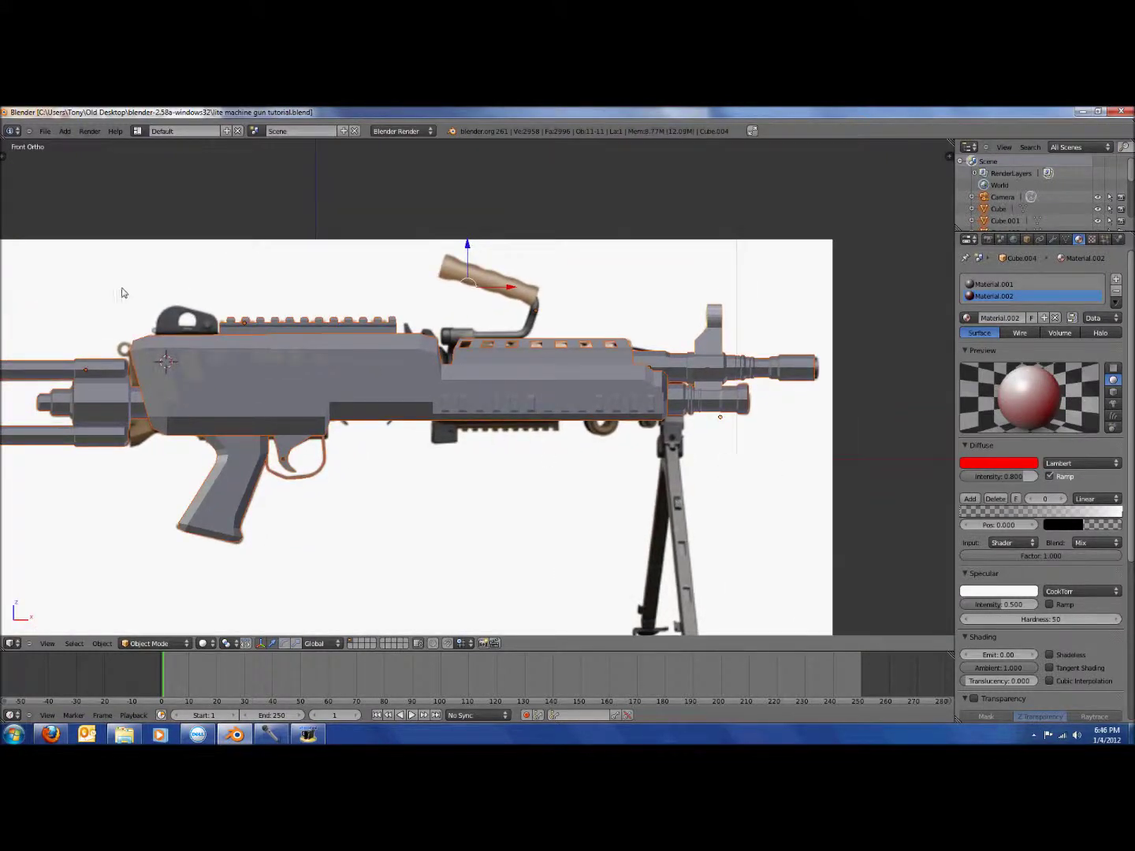
scroll(477, 331, "down", 3)
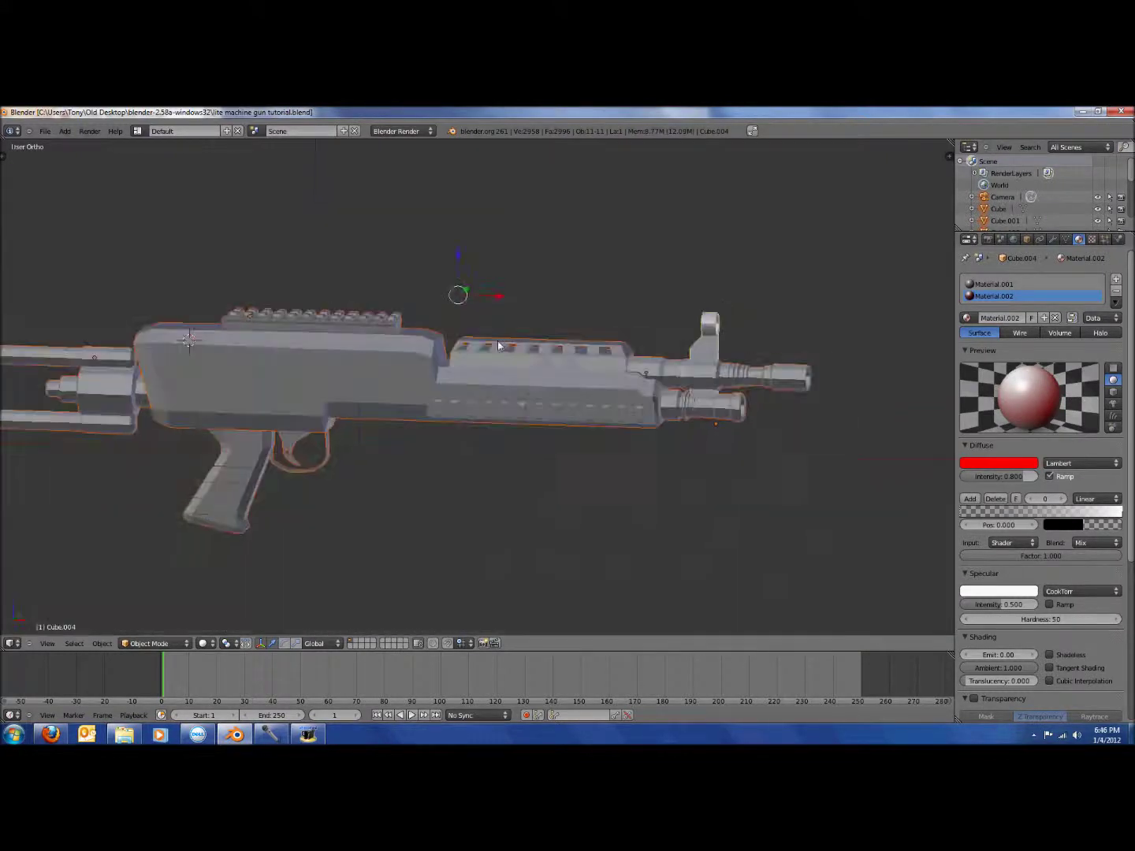
scroll(500, 343, "up", 4)
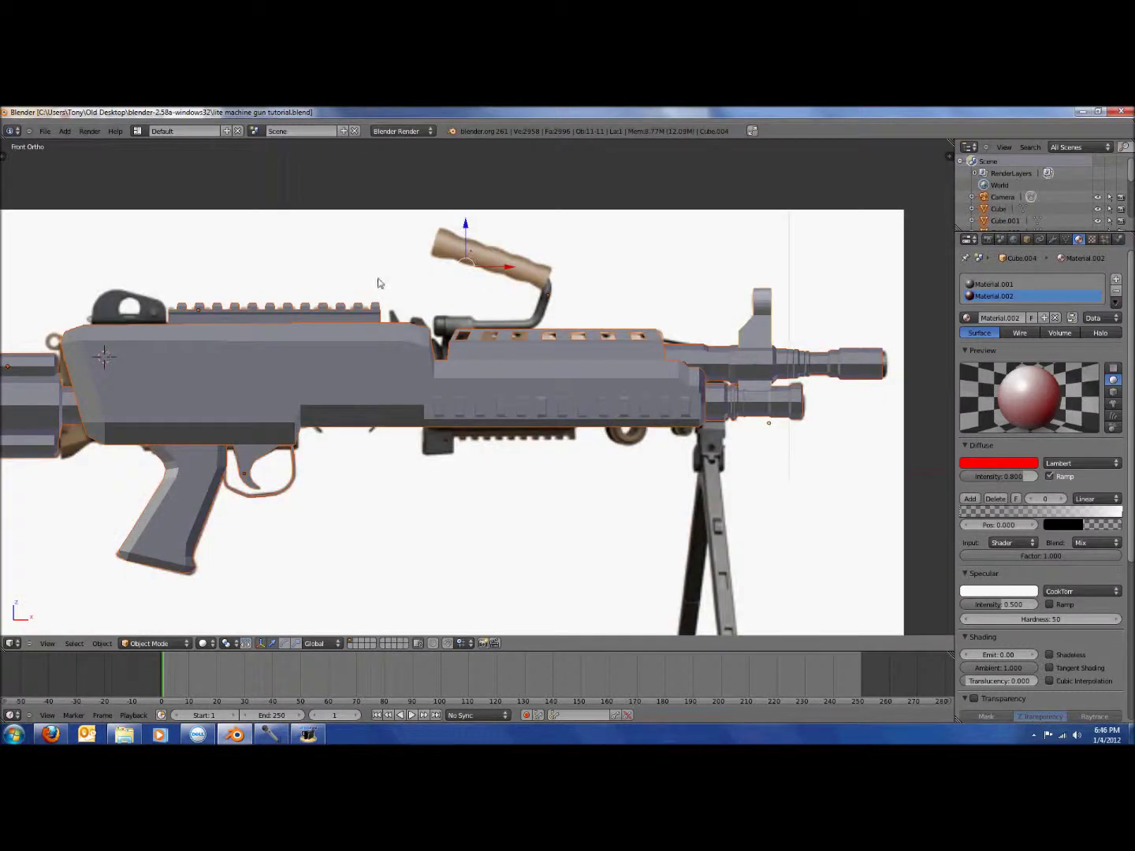
left_click(45, 131)
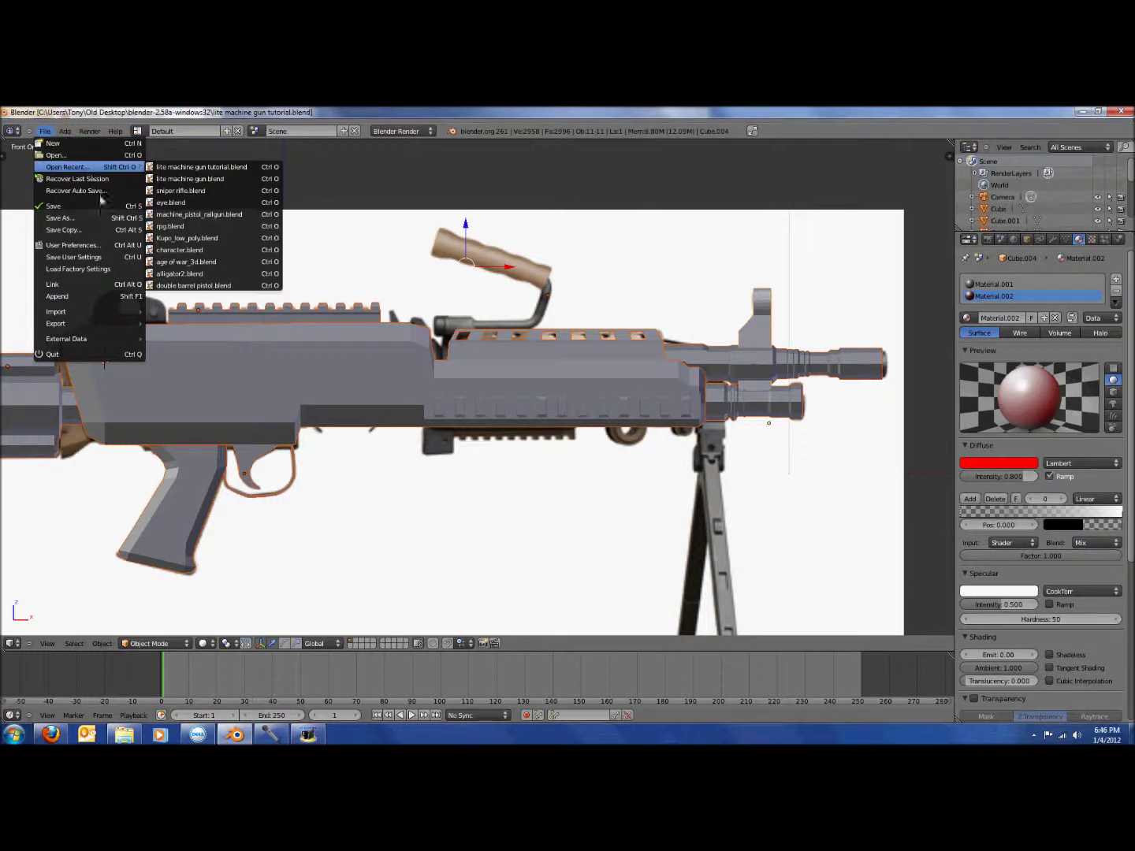
left_click(44, 132)
left_click(67, 131)
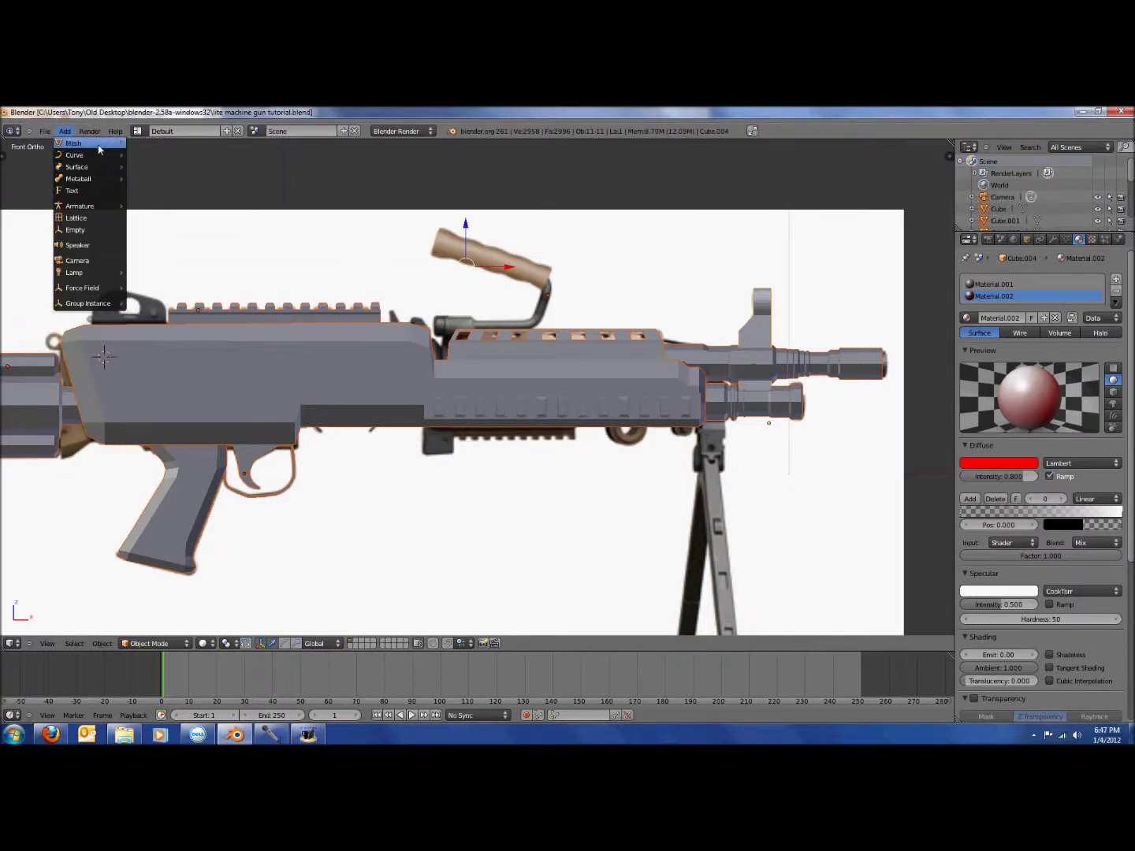
mouse_move(101, 146)
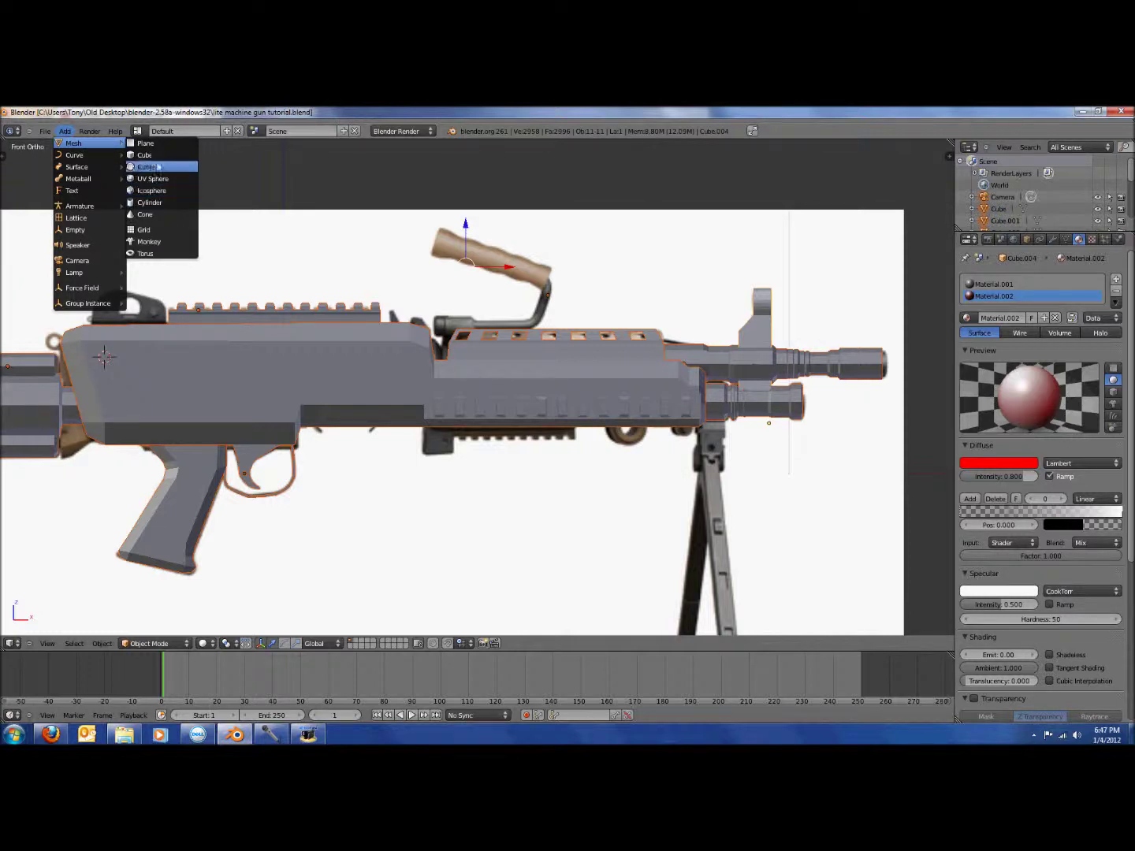
left_click(166, 158)
scroll(446, 287, "down", 2)
key("KP_3")
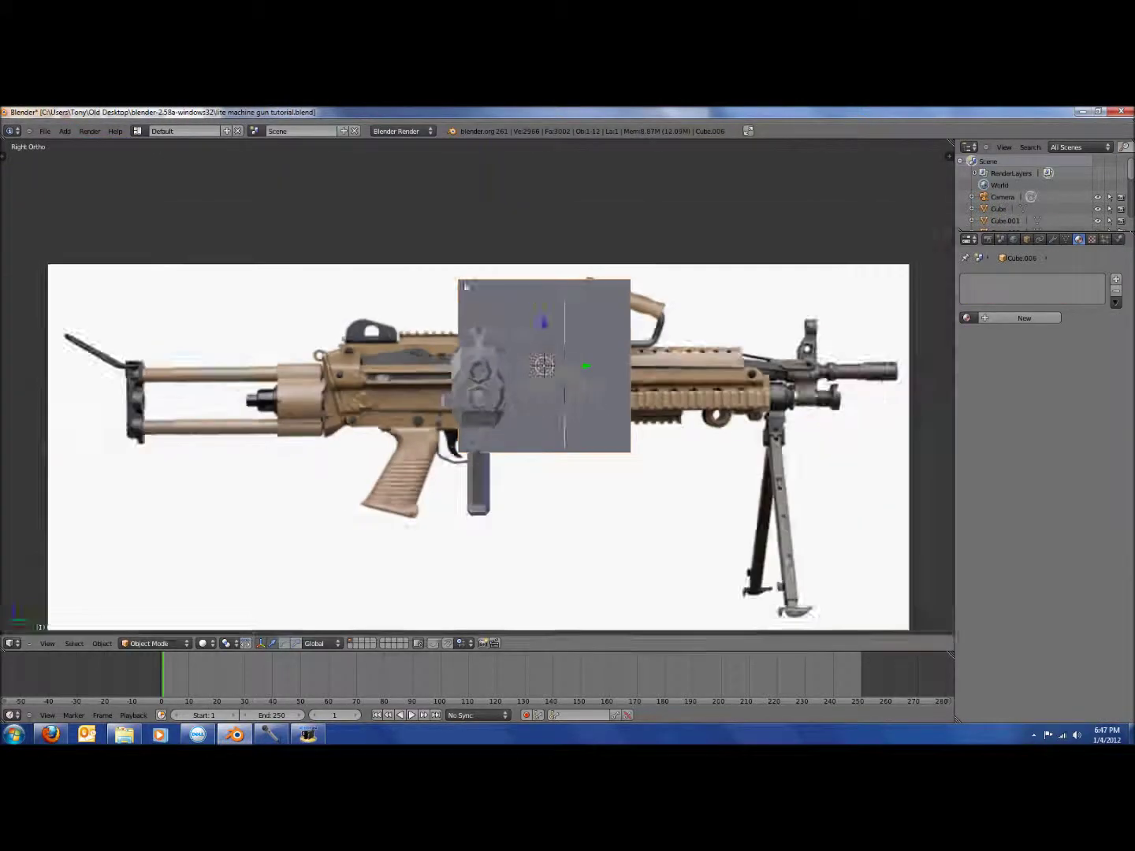
scroll(663, 349, "up", 2)
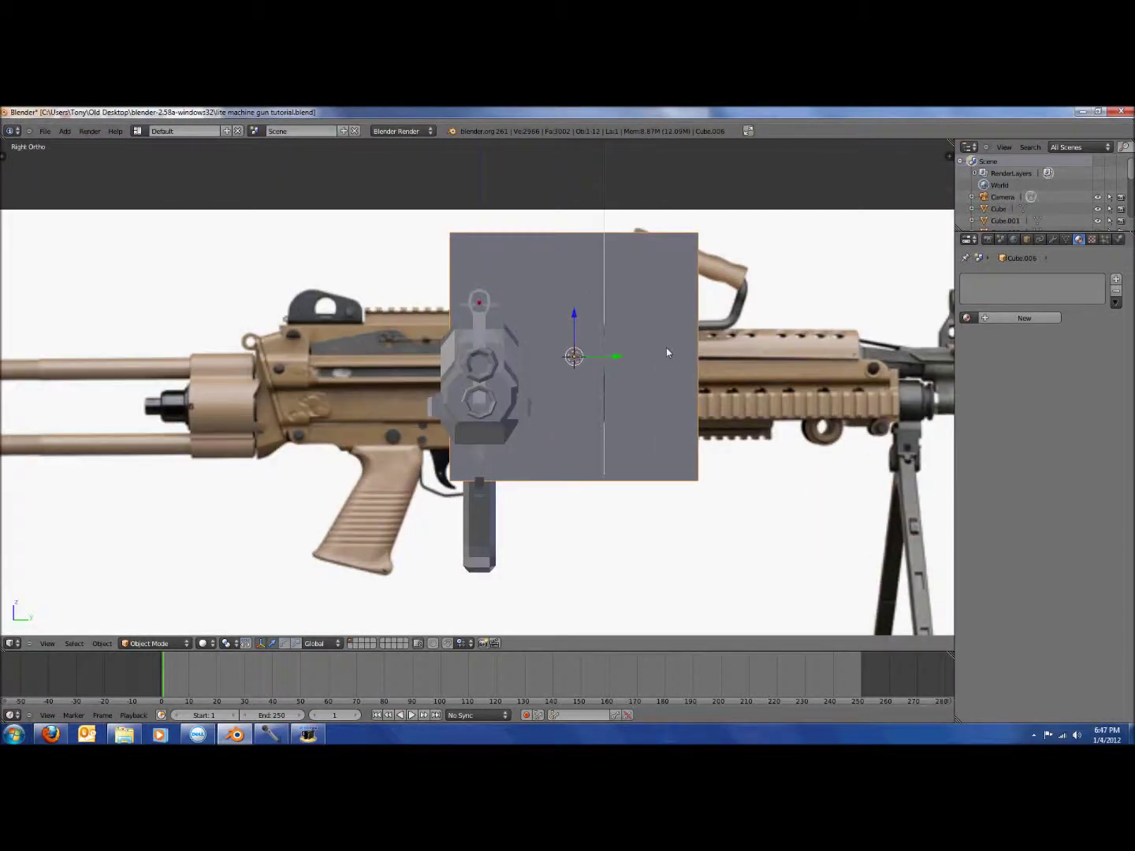
key("x")
left_click(666, 348)
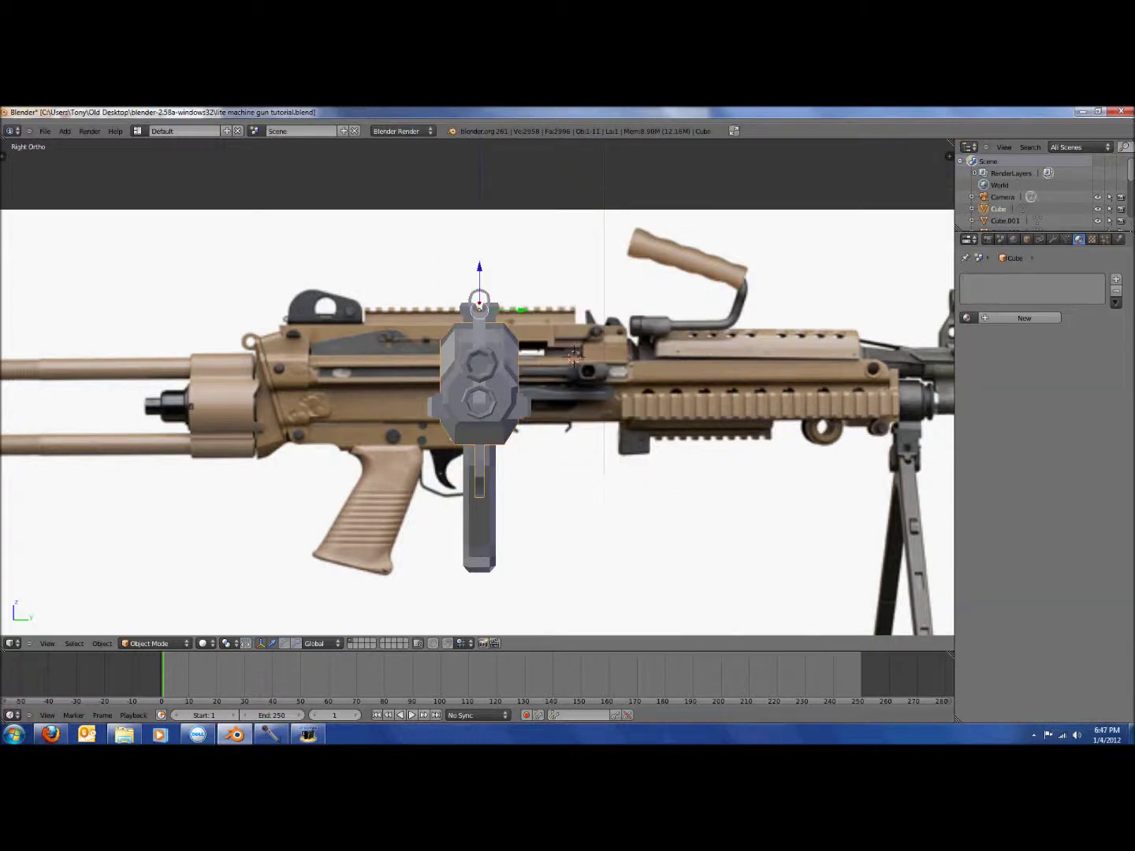
Snap the 3D cursor to the selected gun body and add a cube mesh there
key("shift+s")
left_click(578, 319)
scroll(552, 354, "up", 3)
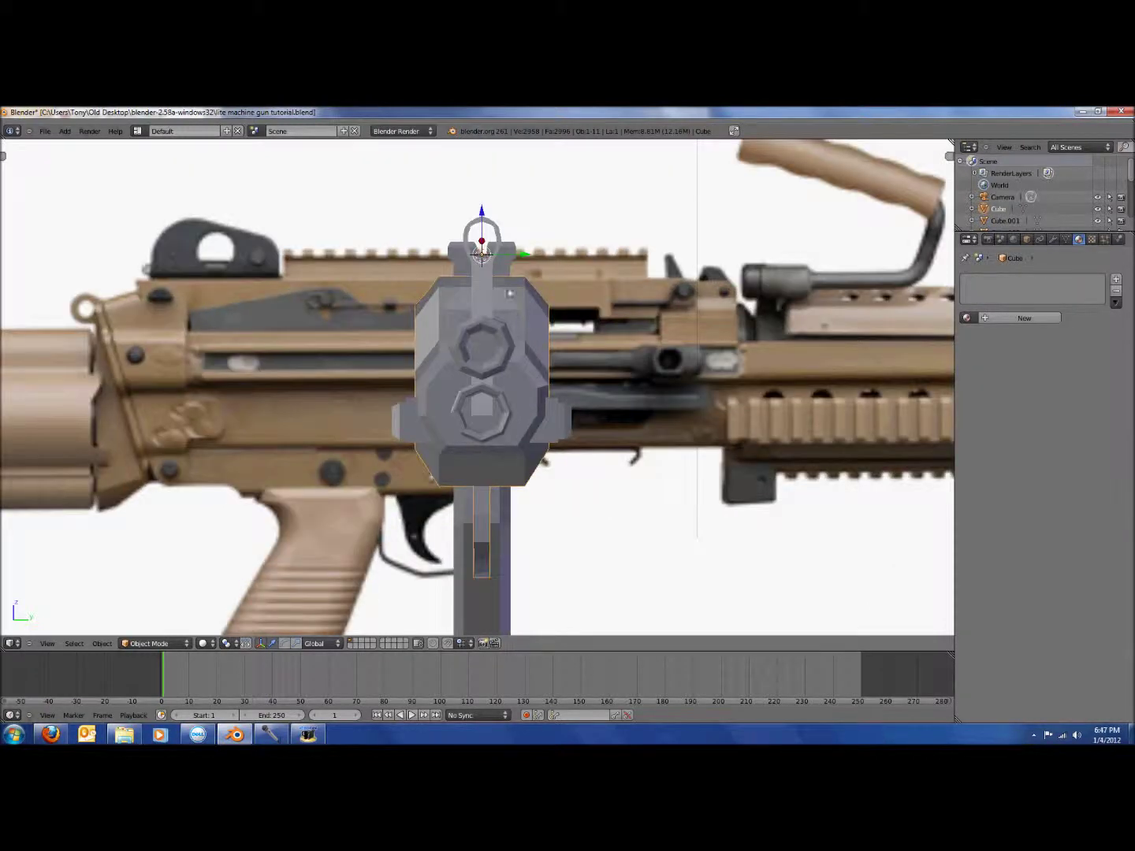
left_click(67, 132)
mouse_move(73, 142)
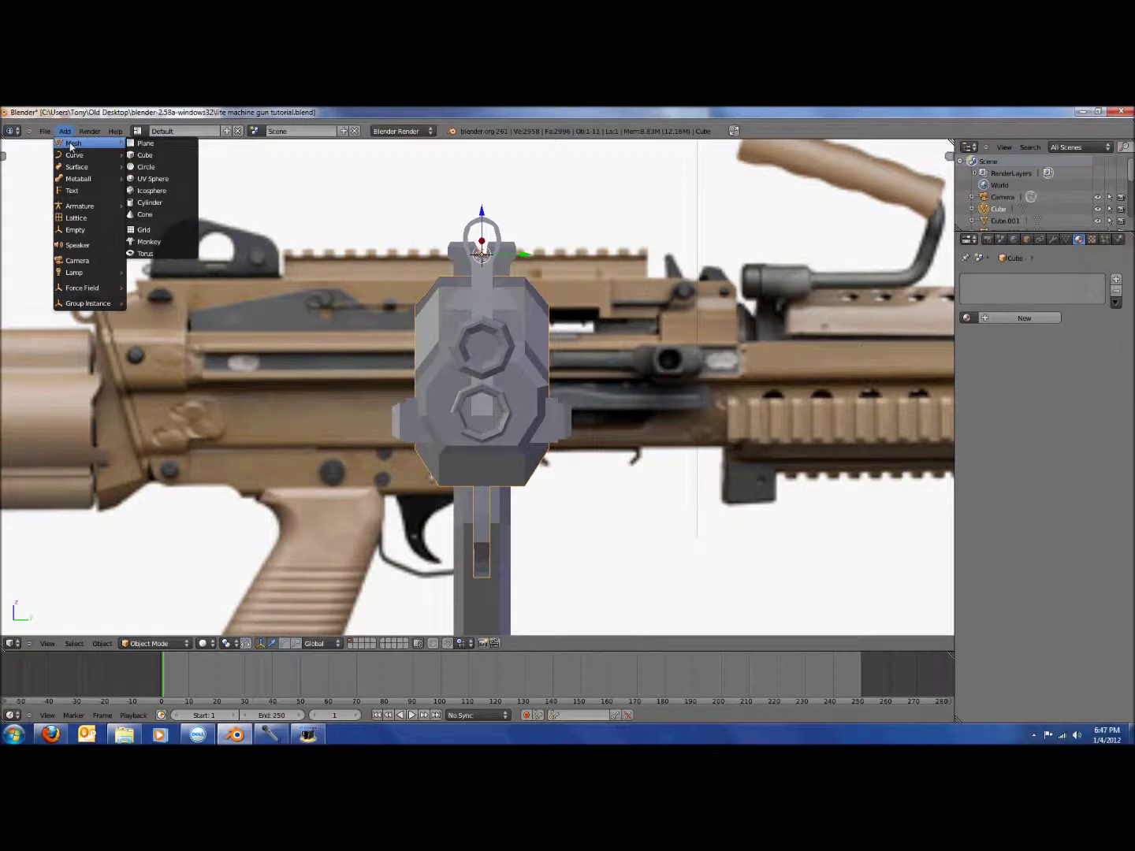
left_click(161, 158)
Scale the new cube along the Y axis into a thin upright plate, narrower than the gun body
key("s")
key("y")
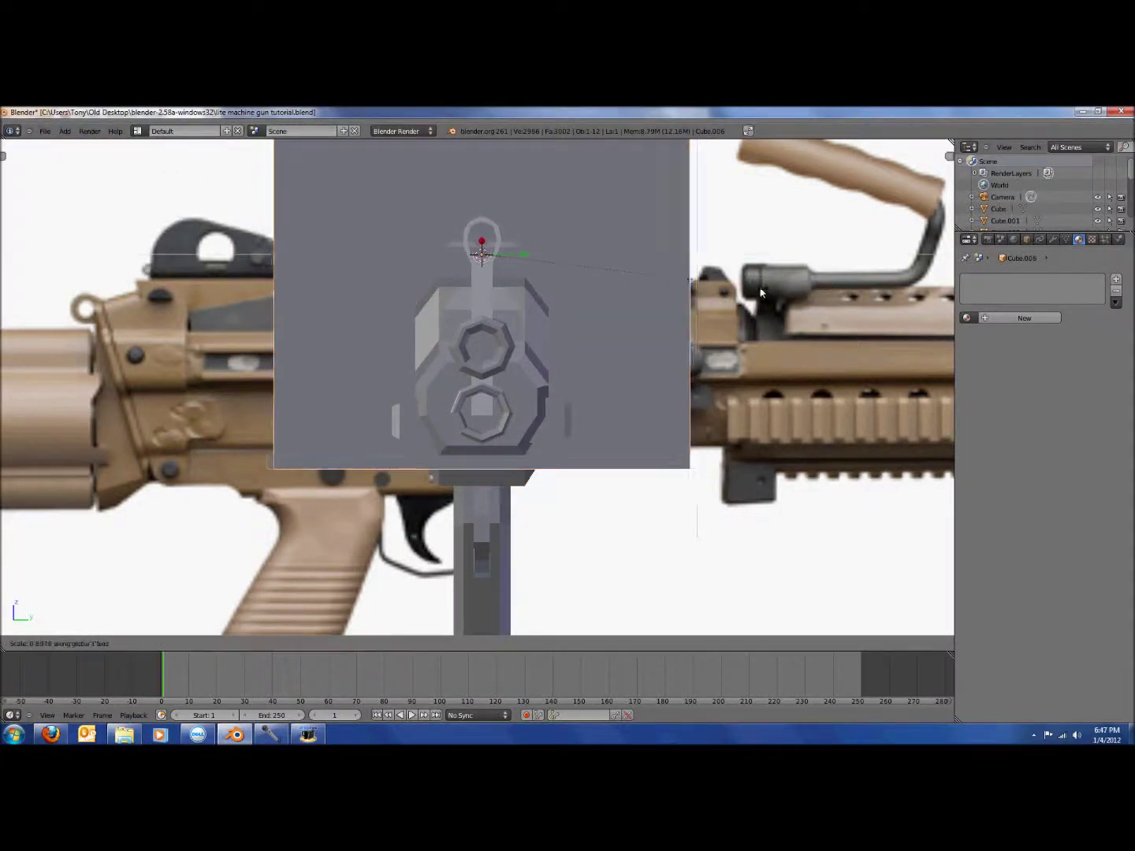
left_click(521, 282)
key("s")
key("y")
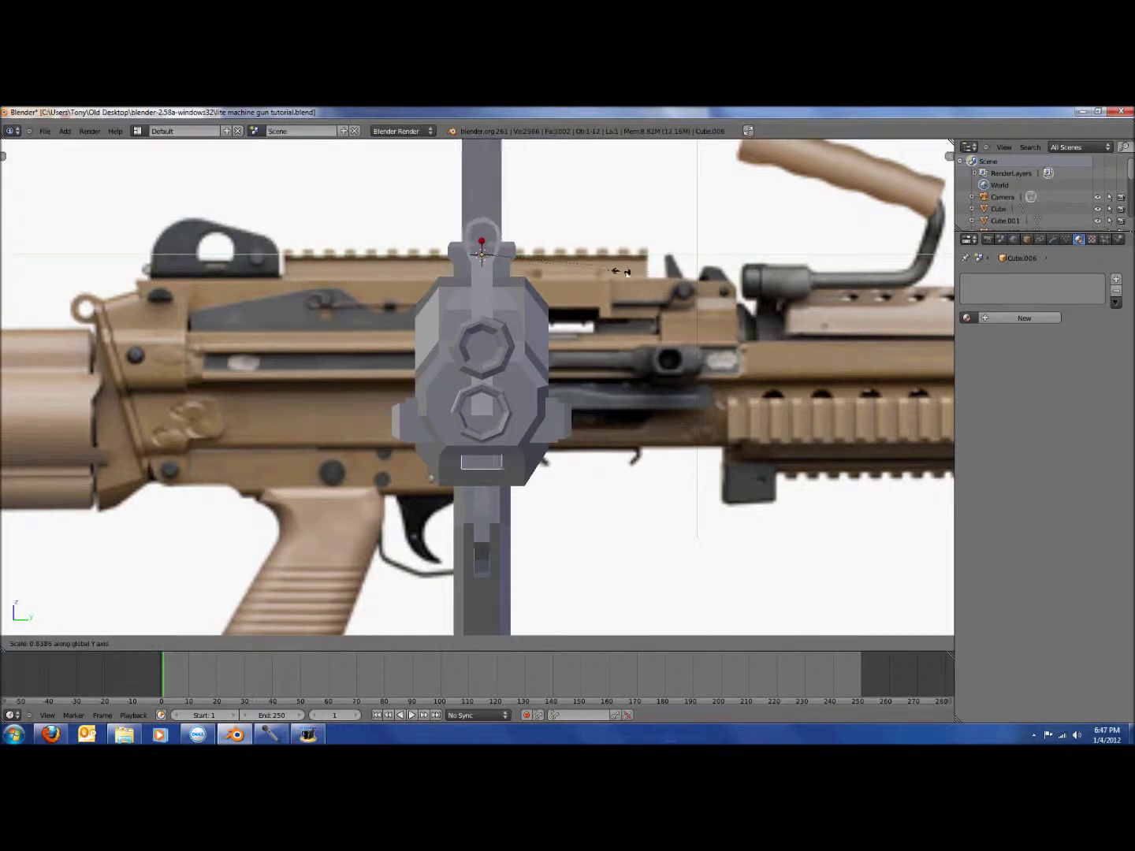
left_click(606, 276)
Add a Mirror modifier to the plate and mirror it across Y instead of X
left_click(1054, 238)
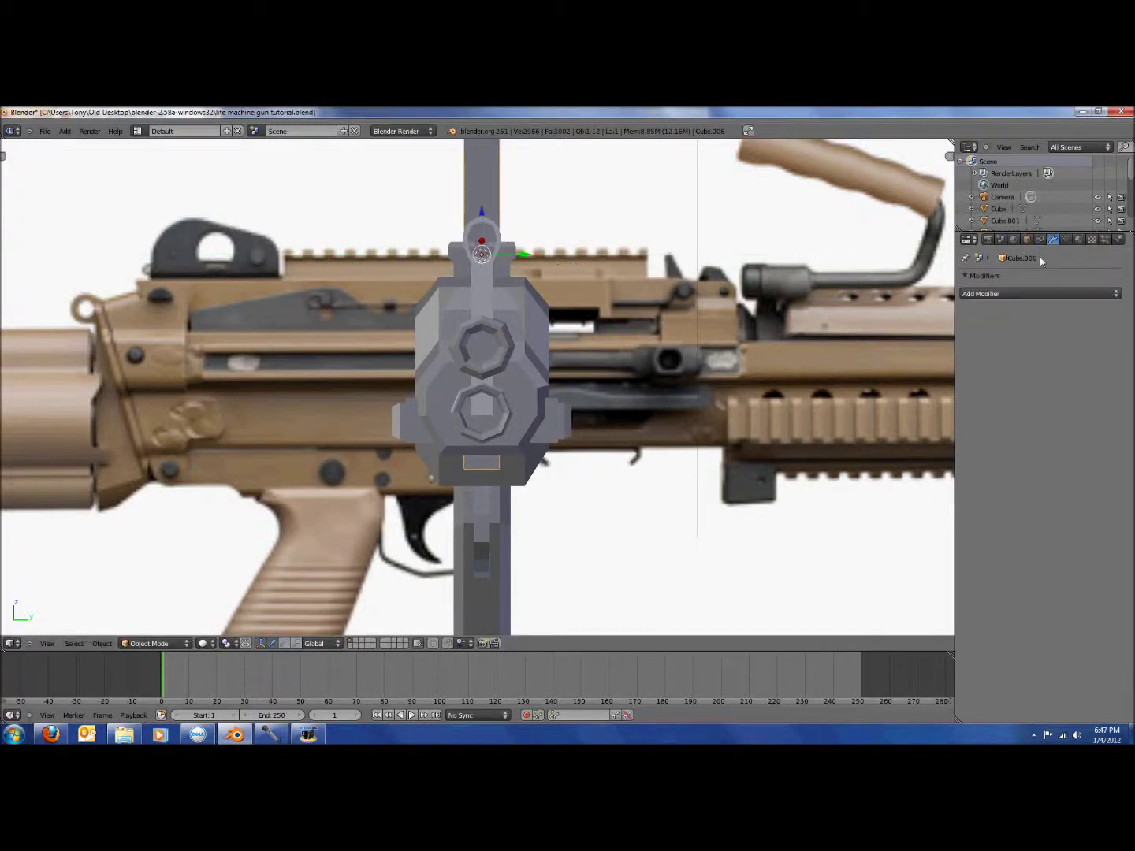
left_click(1040, 294)
key("Escape")
left_click(1040, 293)
left_click(872, 404)
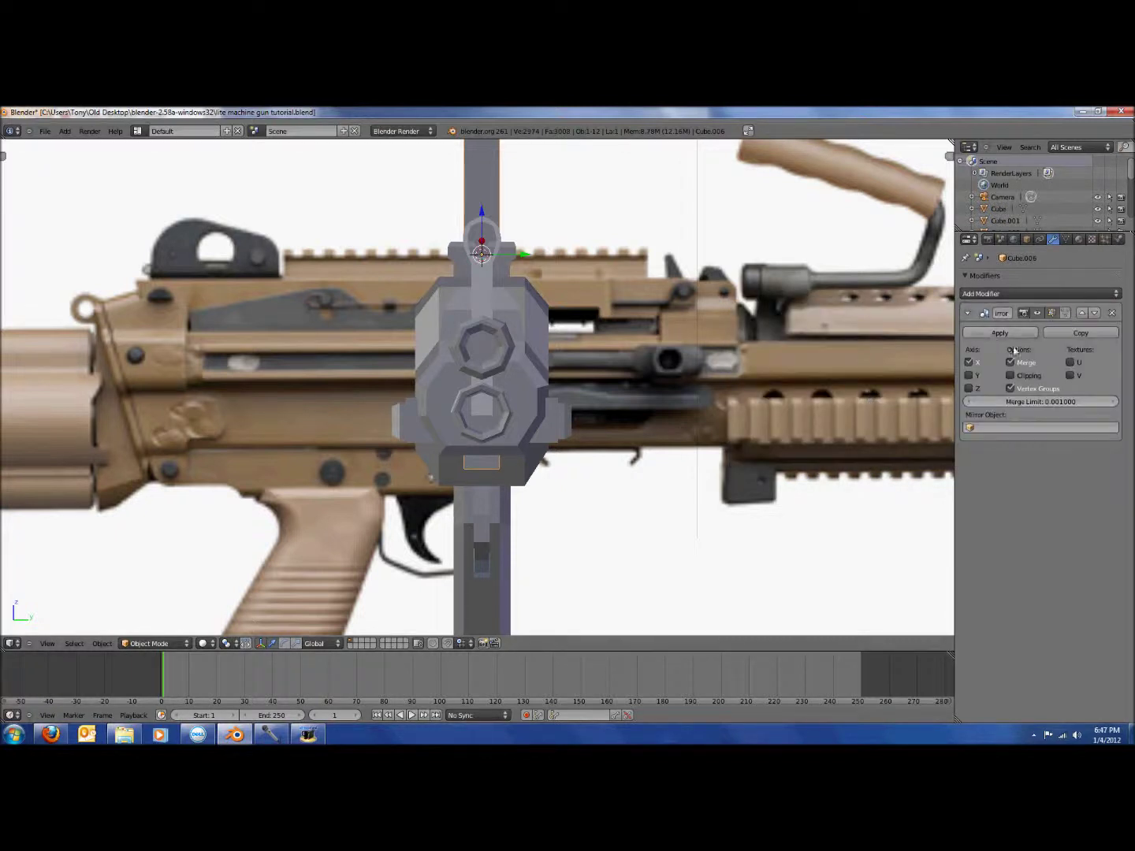
left_click(971, 364)
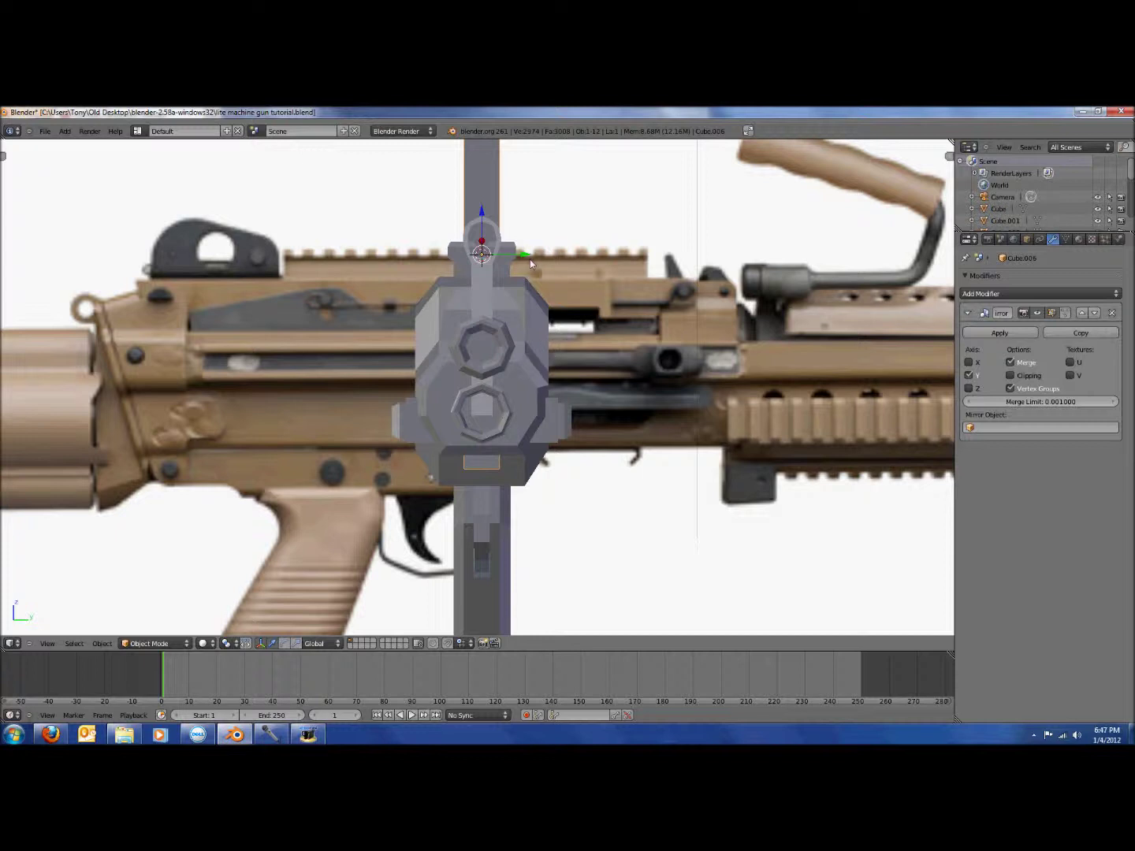
In Edit Mode, shift the plate's mesh sideways along negative Y from the centre line and scale it thinner along Y
key("Tab")
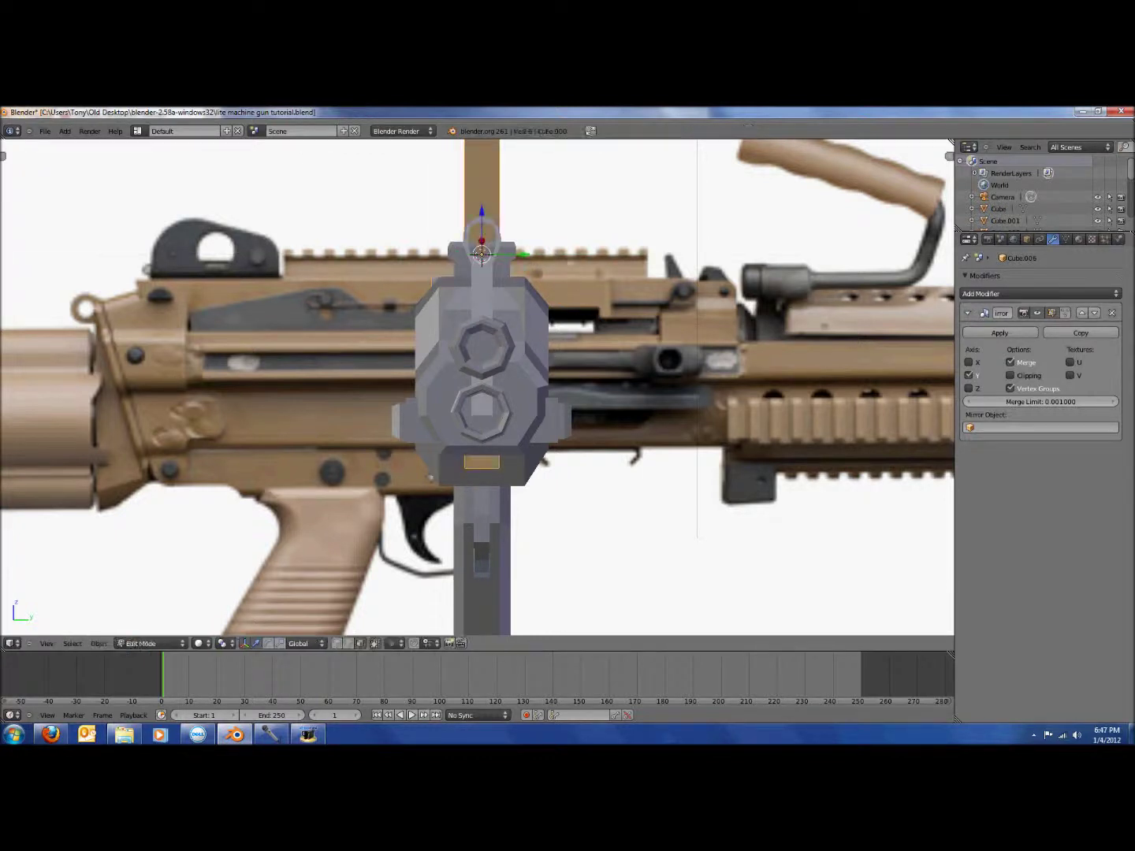
left_click_drag(525, 259, 485, 256)
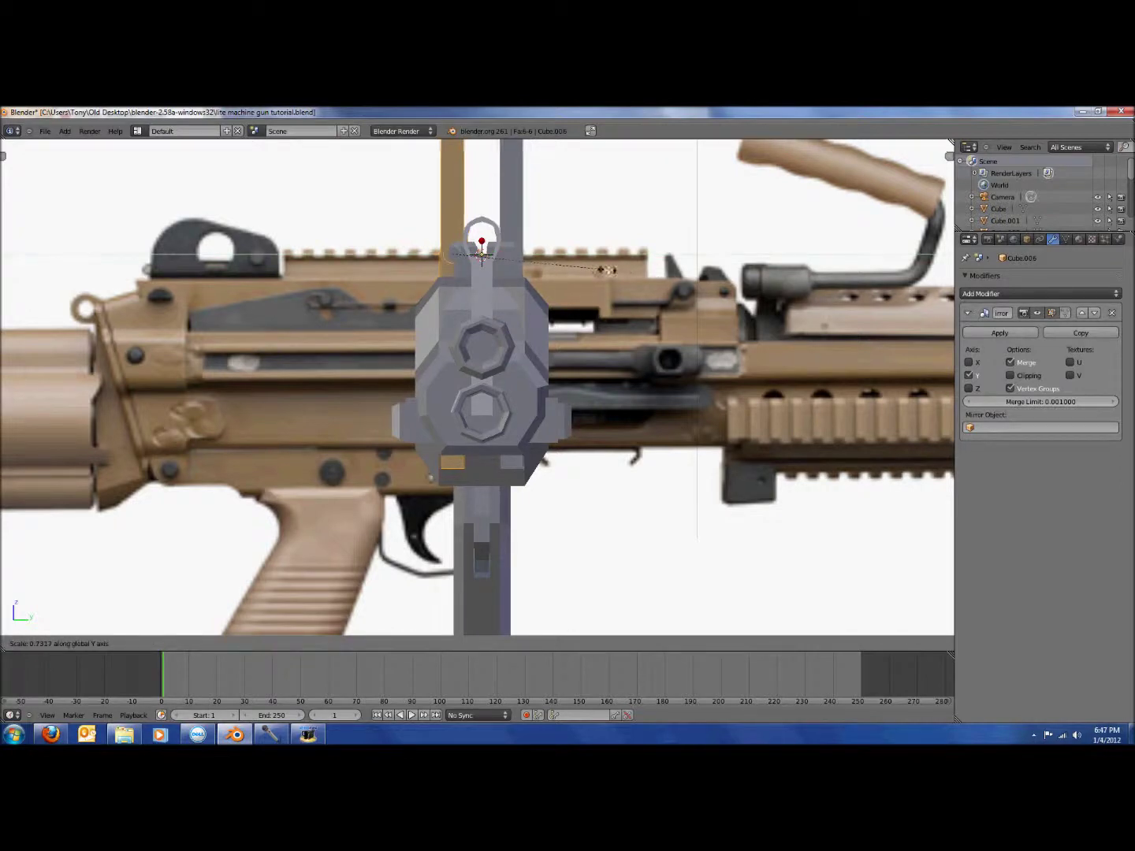
In the front wireframe view, raise the plate's bottom face along Z to the top of the receiver
key("KP_7")
key("KP_1")
scroll(301, 387, "down", 2)
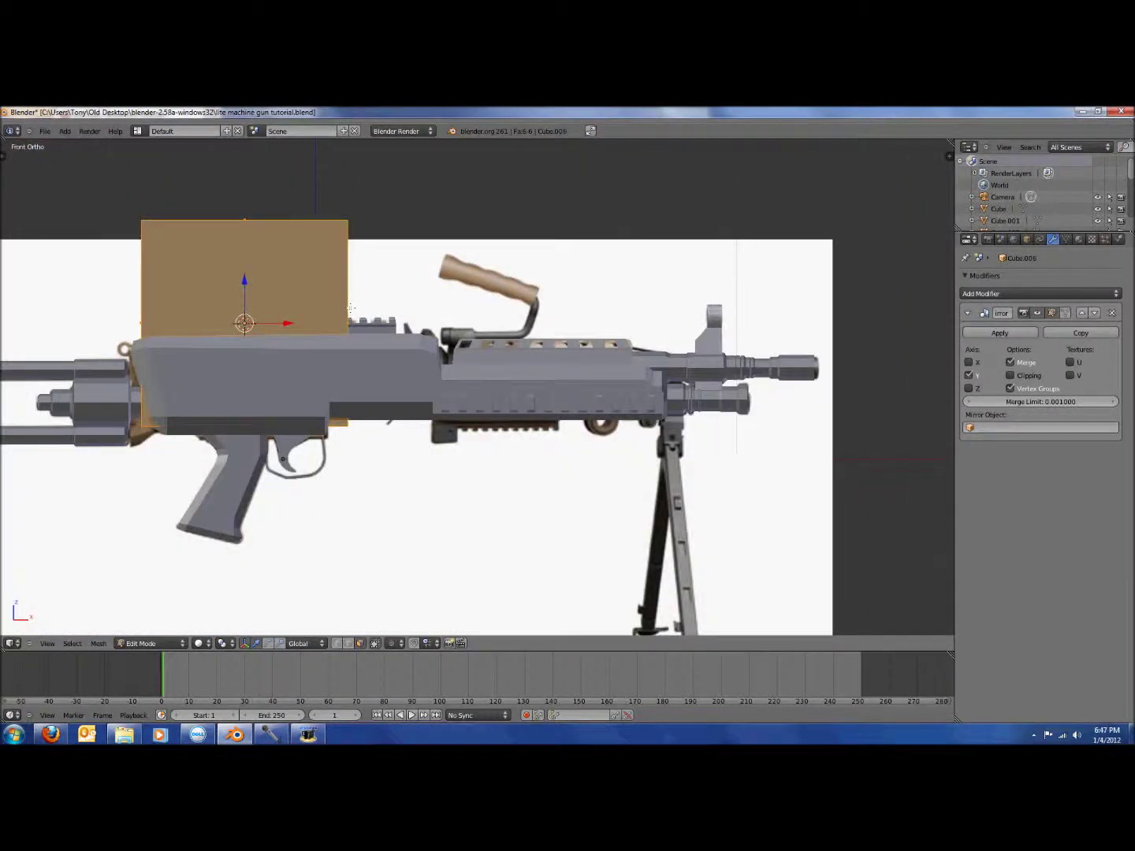
scroll(300, 387, "up", 4)
scroll(301, 386, "up", 1)
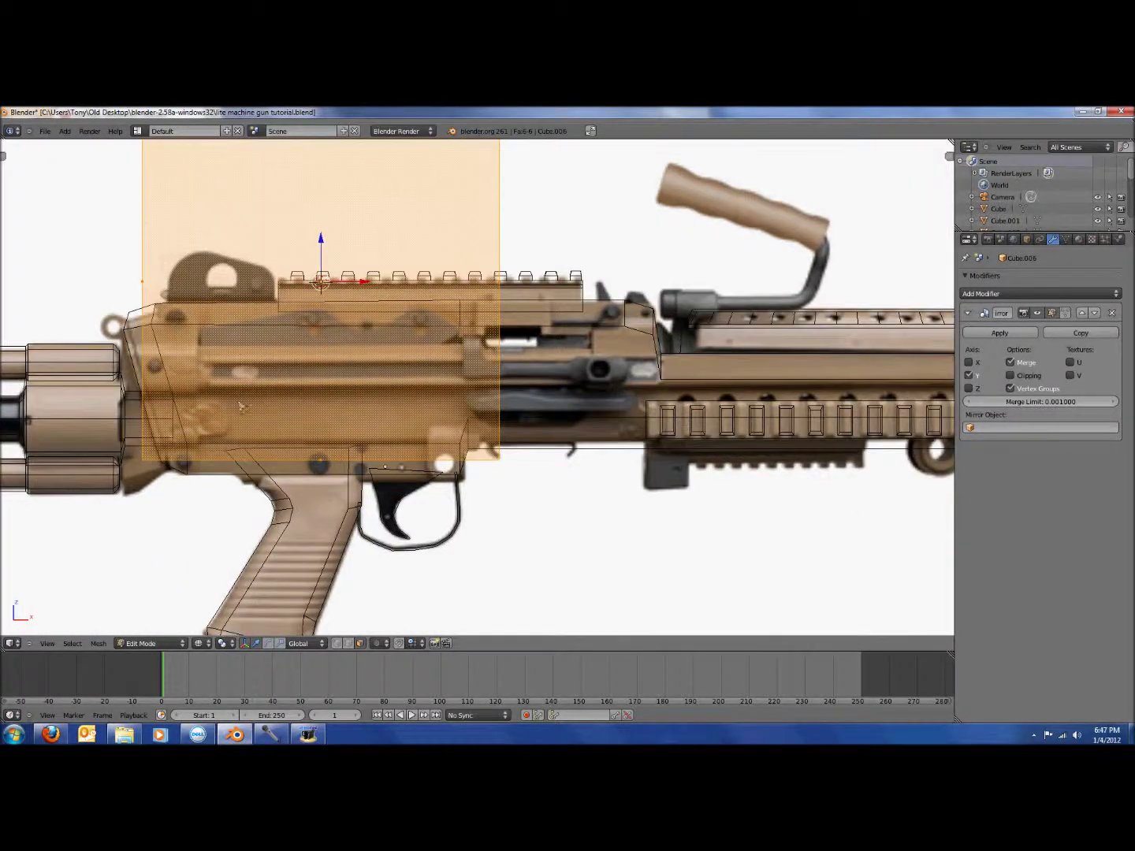
key("Tab")
key("Tab")
key("a")
right_click(142, 460)
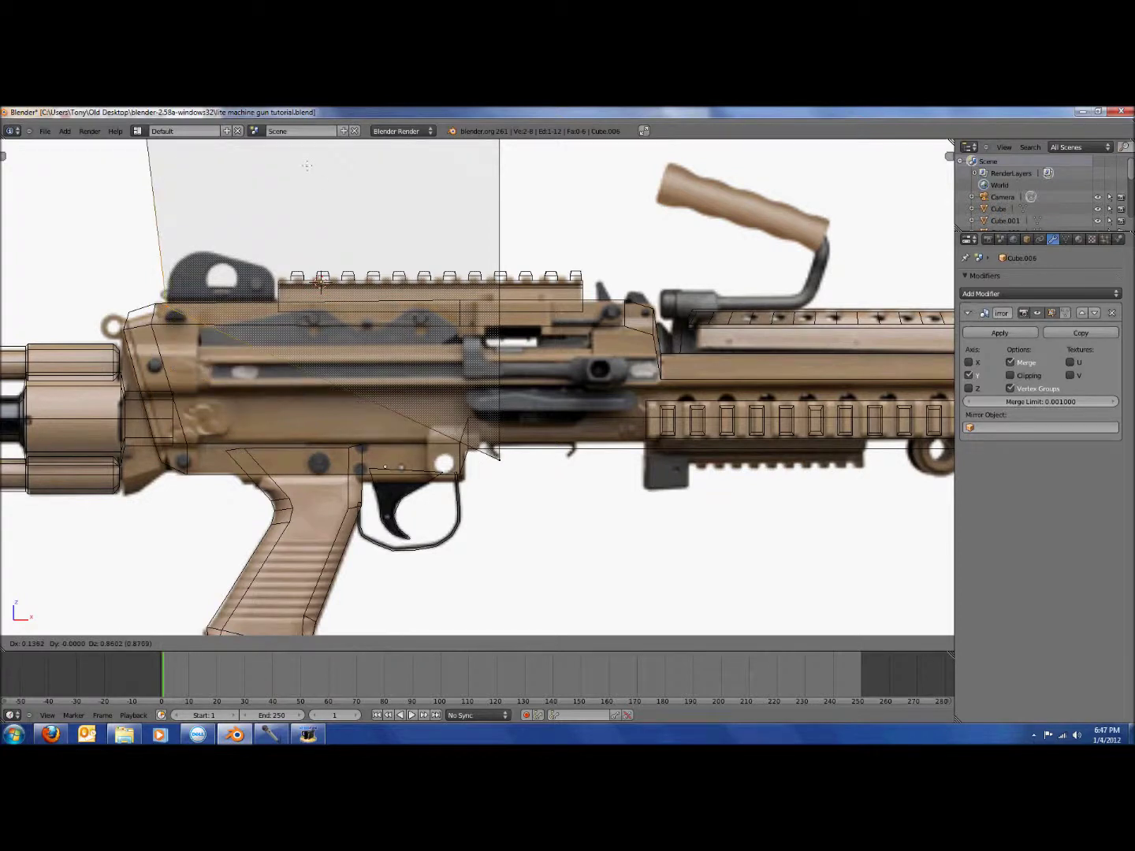
right_click(478, 435)
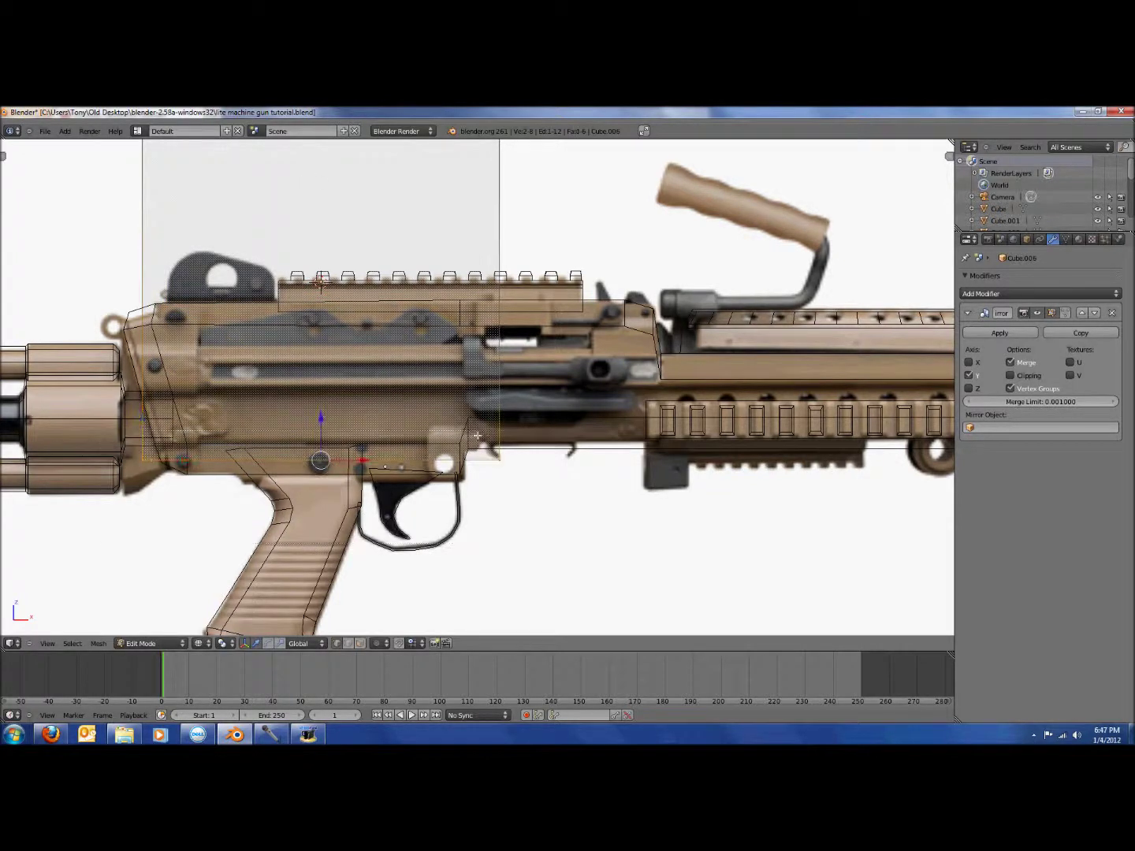
key("g")
key("z")
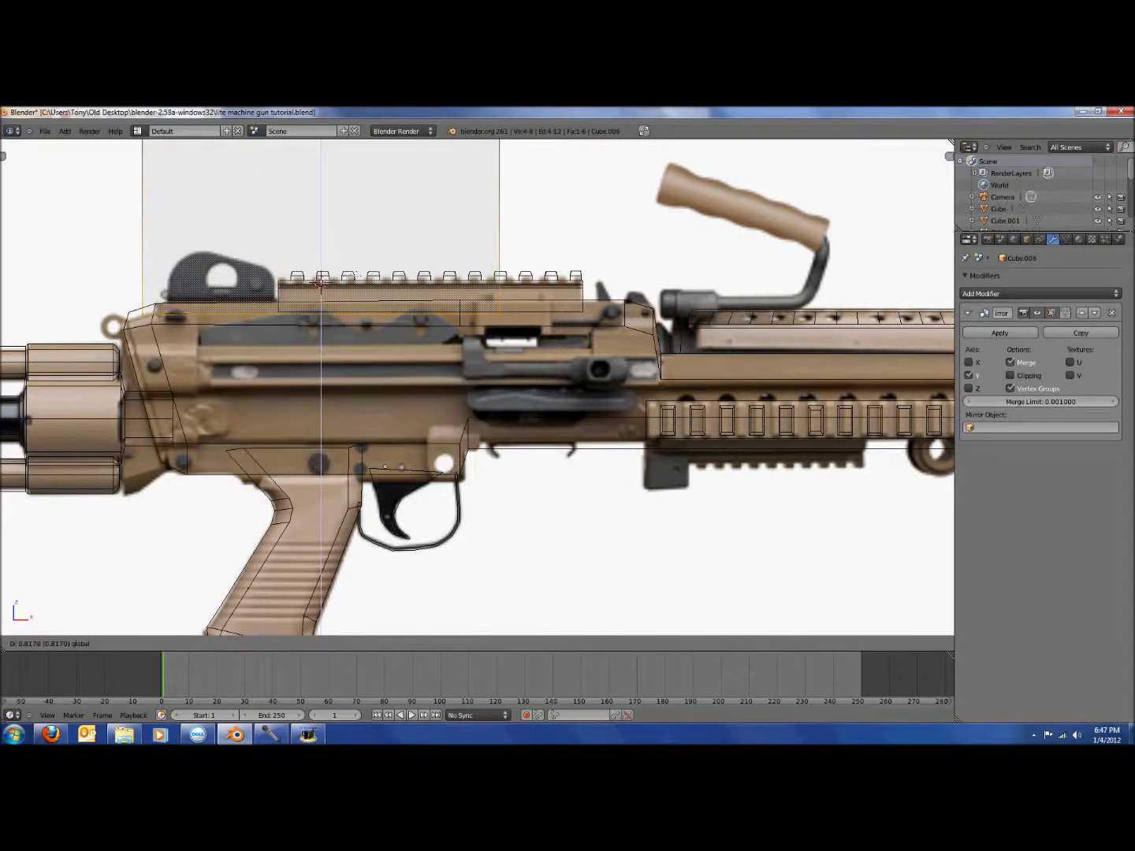
left_click(319, 282)
Move the plate's front and rear ends along X to match the length of the rear sight in the reference image
scroll(318, 283, "down", 4)
right_click(488, 272)
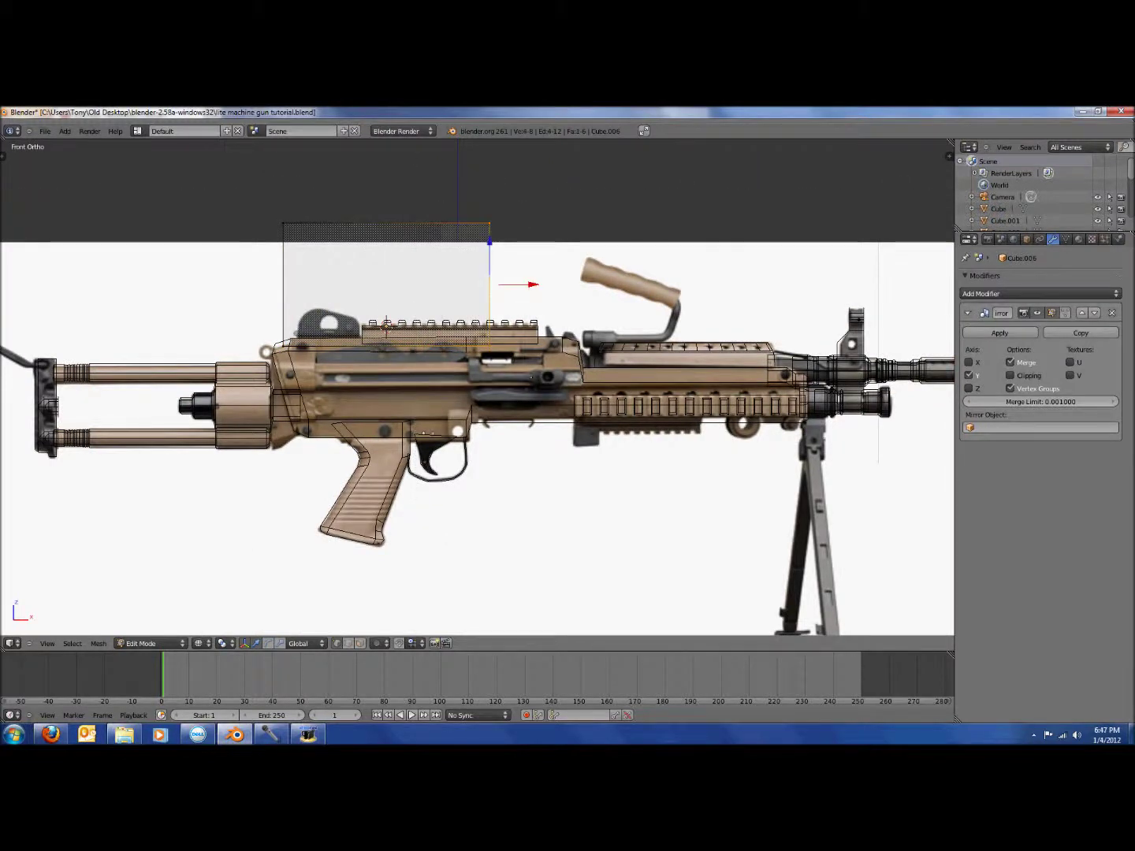
left_click_drag(526, 280, 395, 305)
right_click(283, 268)
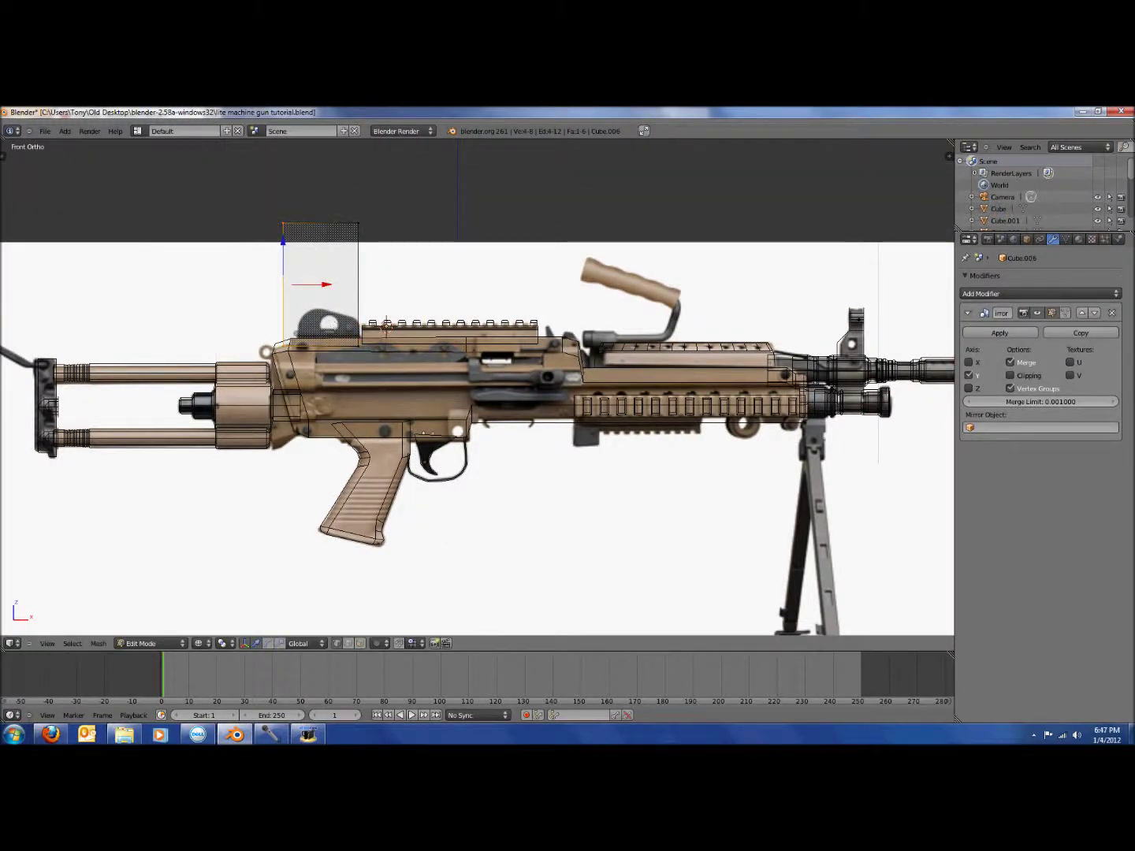
key("g")
key("x")
left_click(339, 285)
Lower the plate's top face along Z to about half the height of the rear sight
key("a")
key("b")
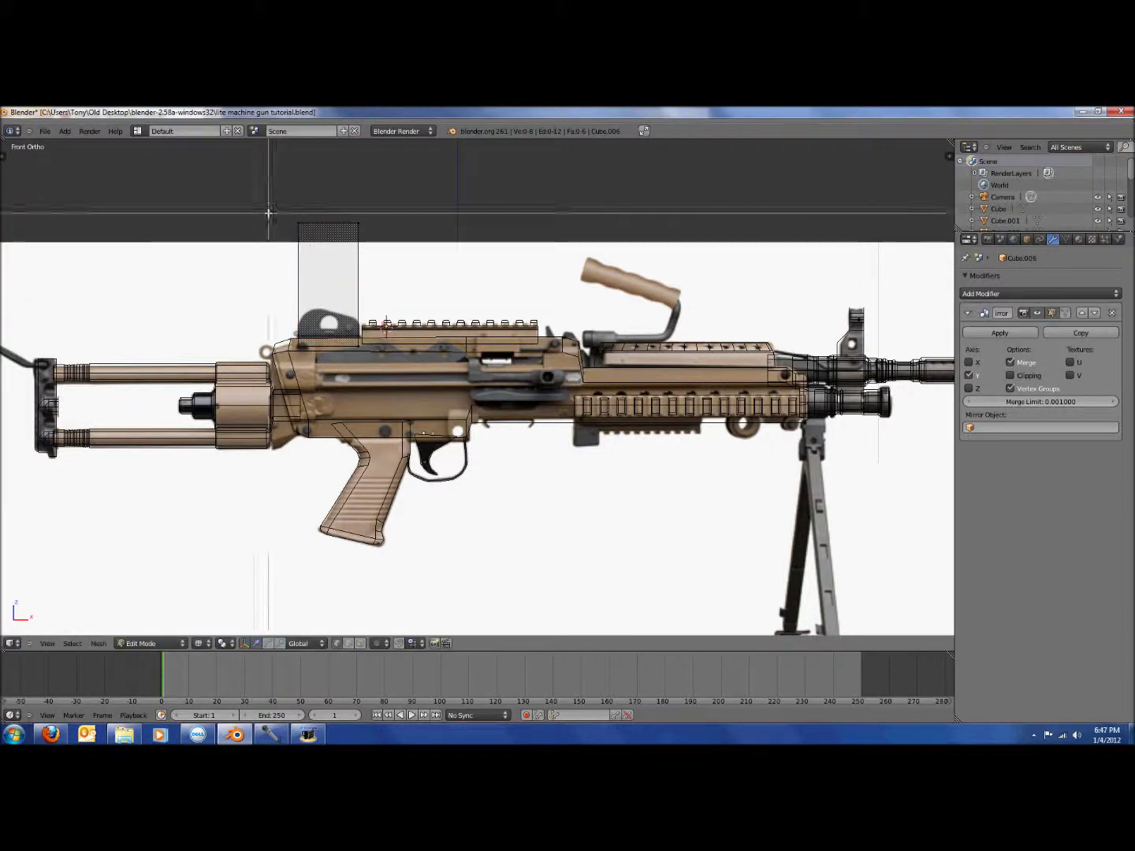
left_click_drag(269, 210, 427, 301)
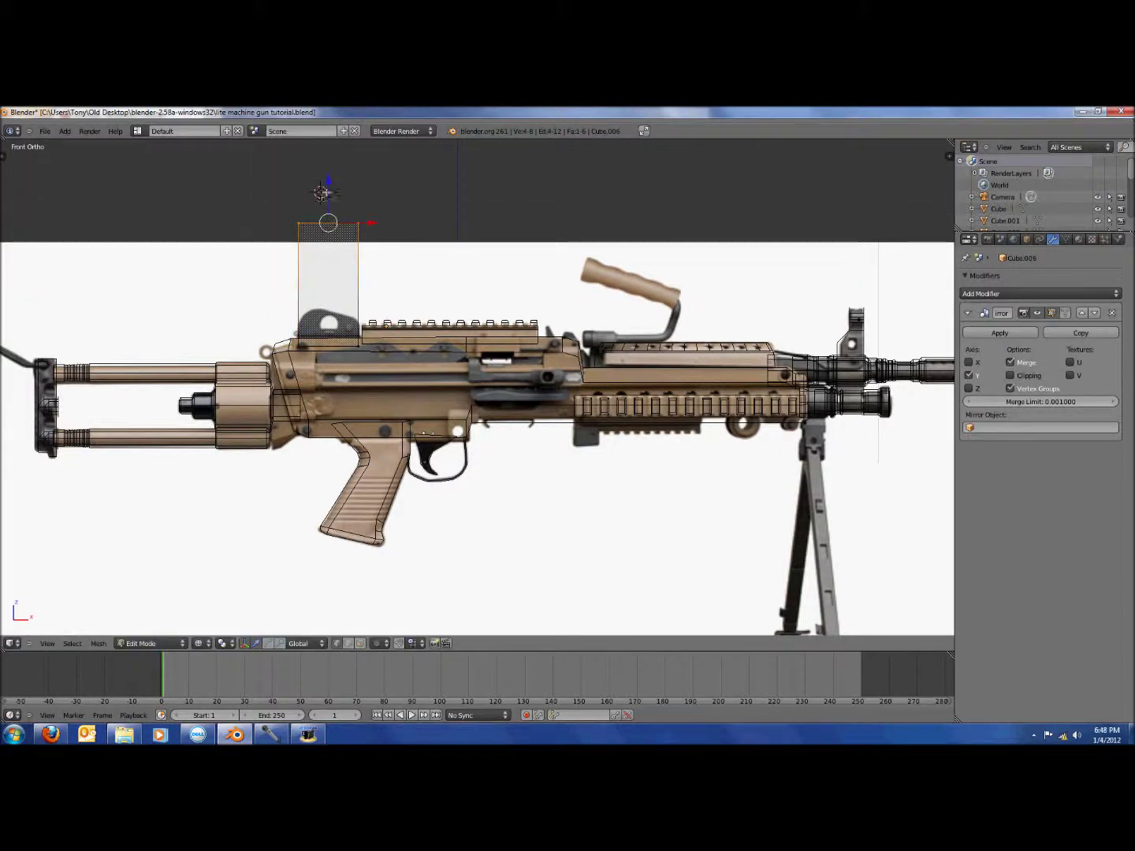
key("g")
key("z")
left_click(333, 292)
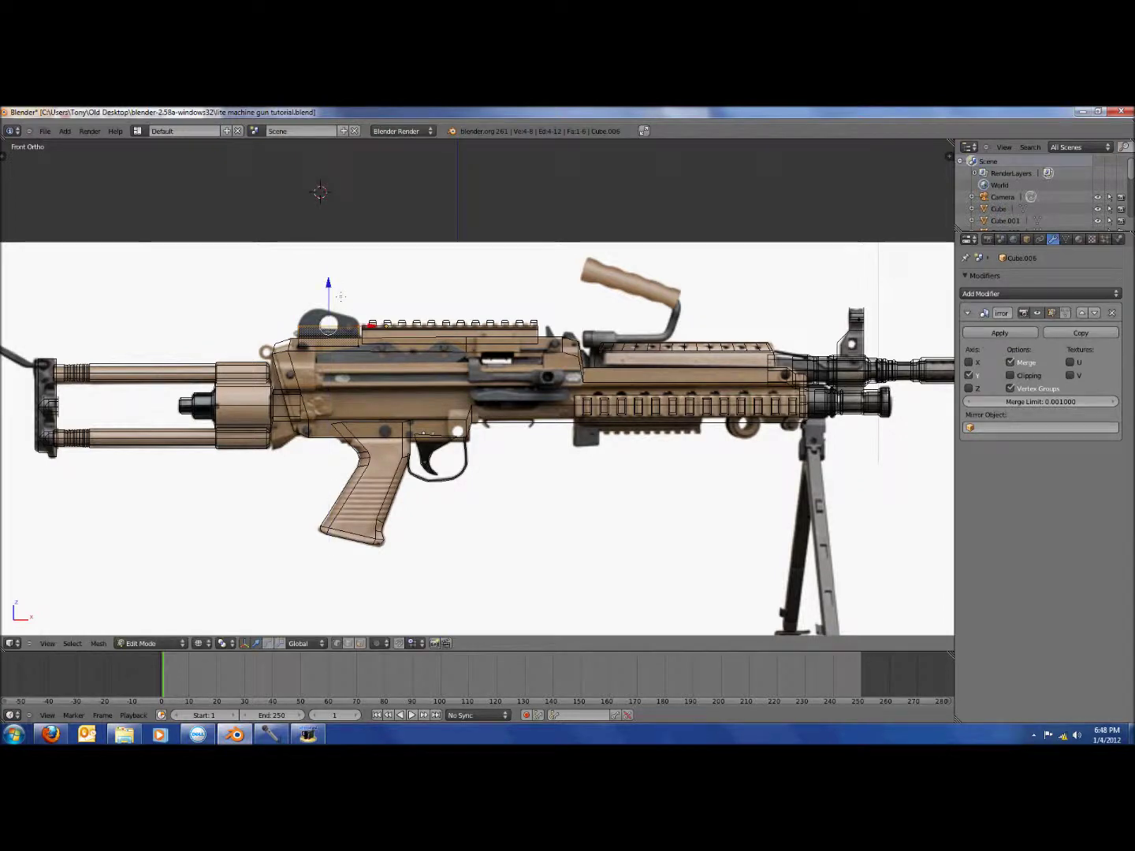
Extrude the plate's top face upward to the front shoulder of the rear sight
scroll(385, 353, "up", 5)
key("e")
left_click(384, 357)
Move the front and rear top corners of the extruded section inward to follow the rear sight's outline
middle_click_drag(346, 309, 602, 430, "shift")
scroll(477, 379, "up", 2)
key("a")
key("b")
left_click_drag(391, 285, 444, 316)
key("a")
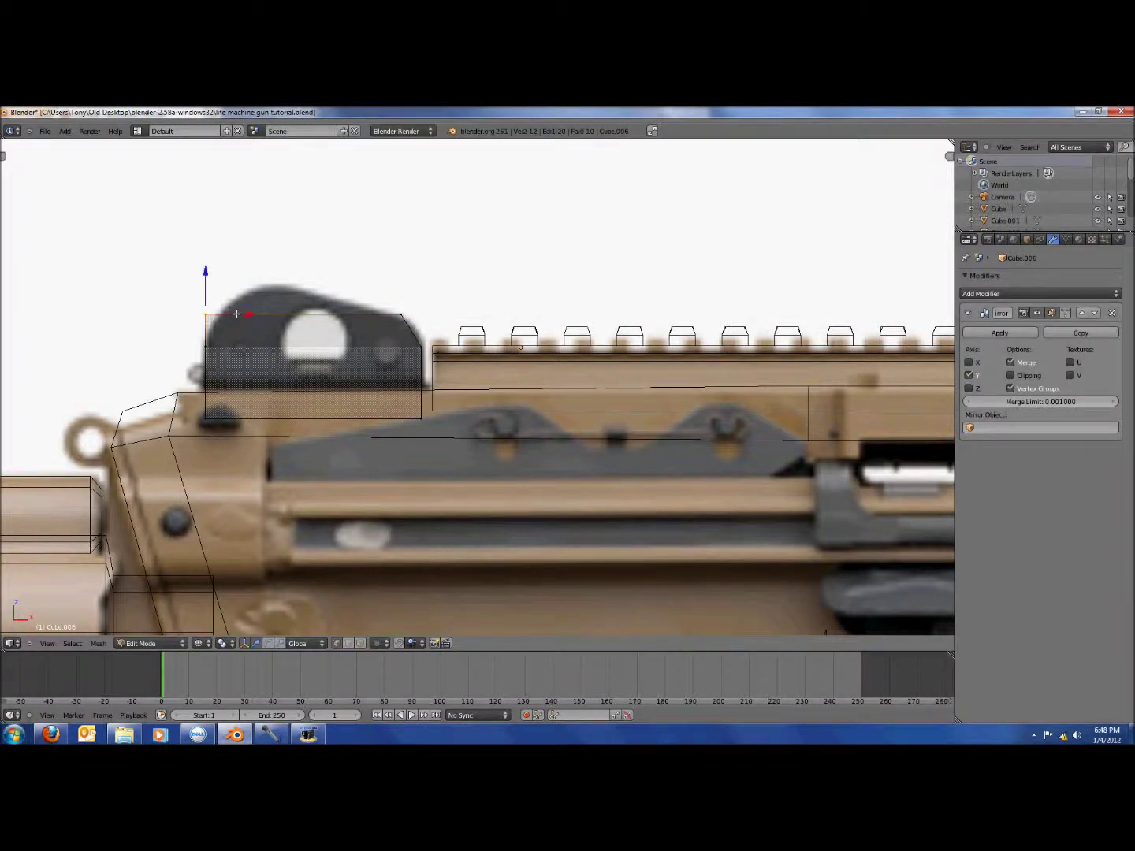
left_click_drag(237, 314, 248, 316)
Extrude the narrowed top face up to the peak of the rear sight
key("a")
key("b")
left_click_drag(176, 283, 434, 319)
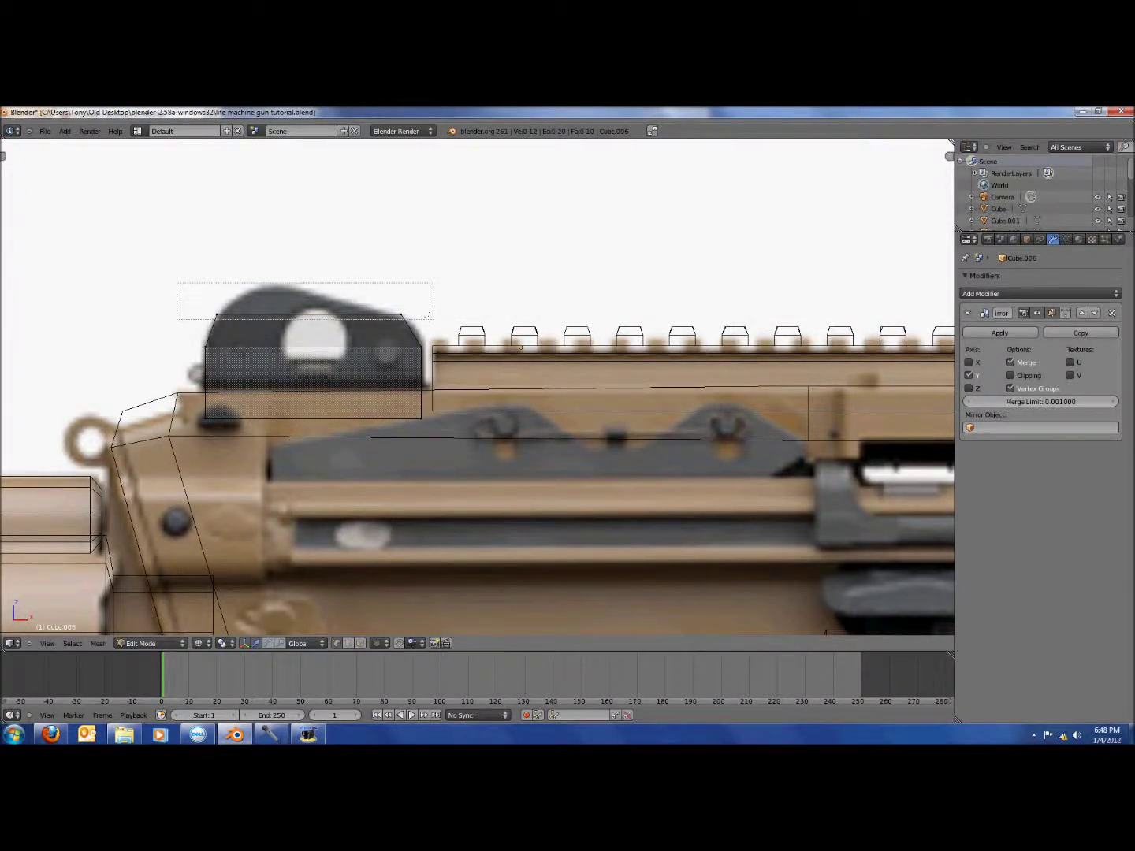
key("e")
key("Return")
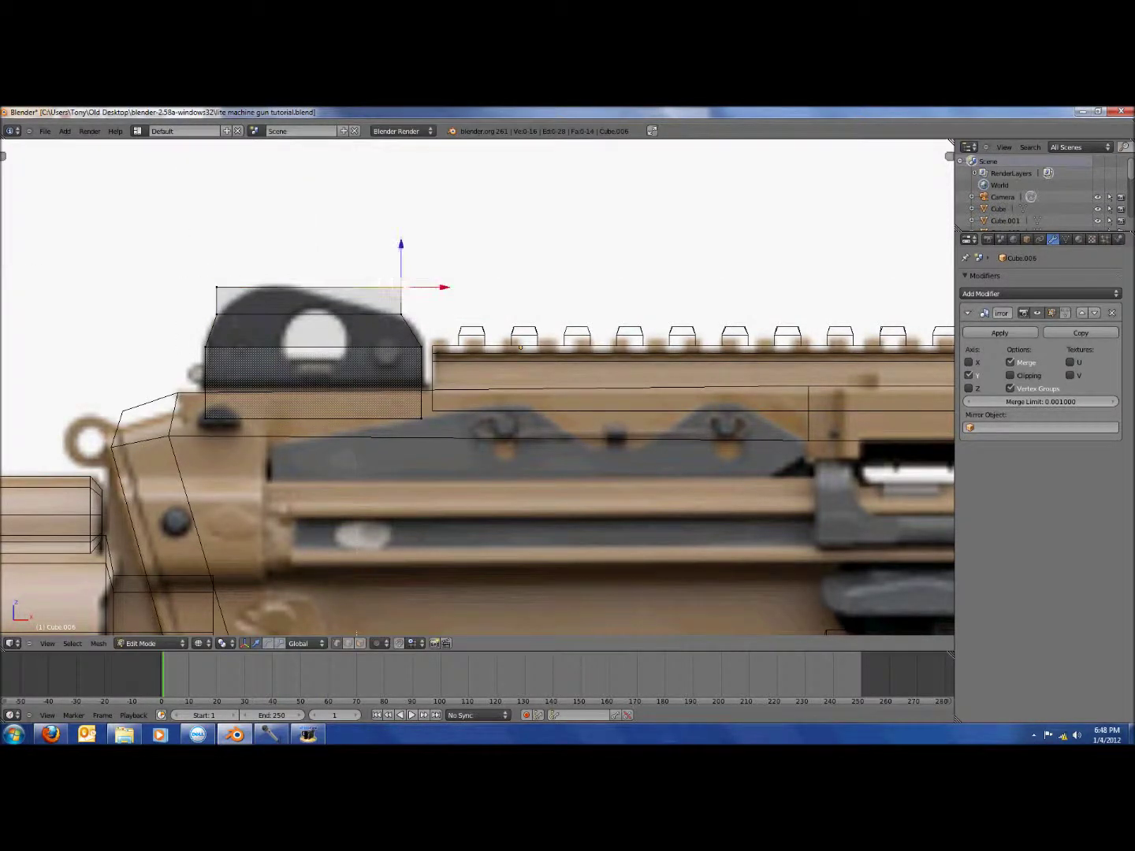
Move the peak's front and rear corners inward along X to match the rounded top of the rear sight
left_click_drag(442, 288, 328, 289)
key("a")
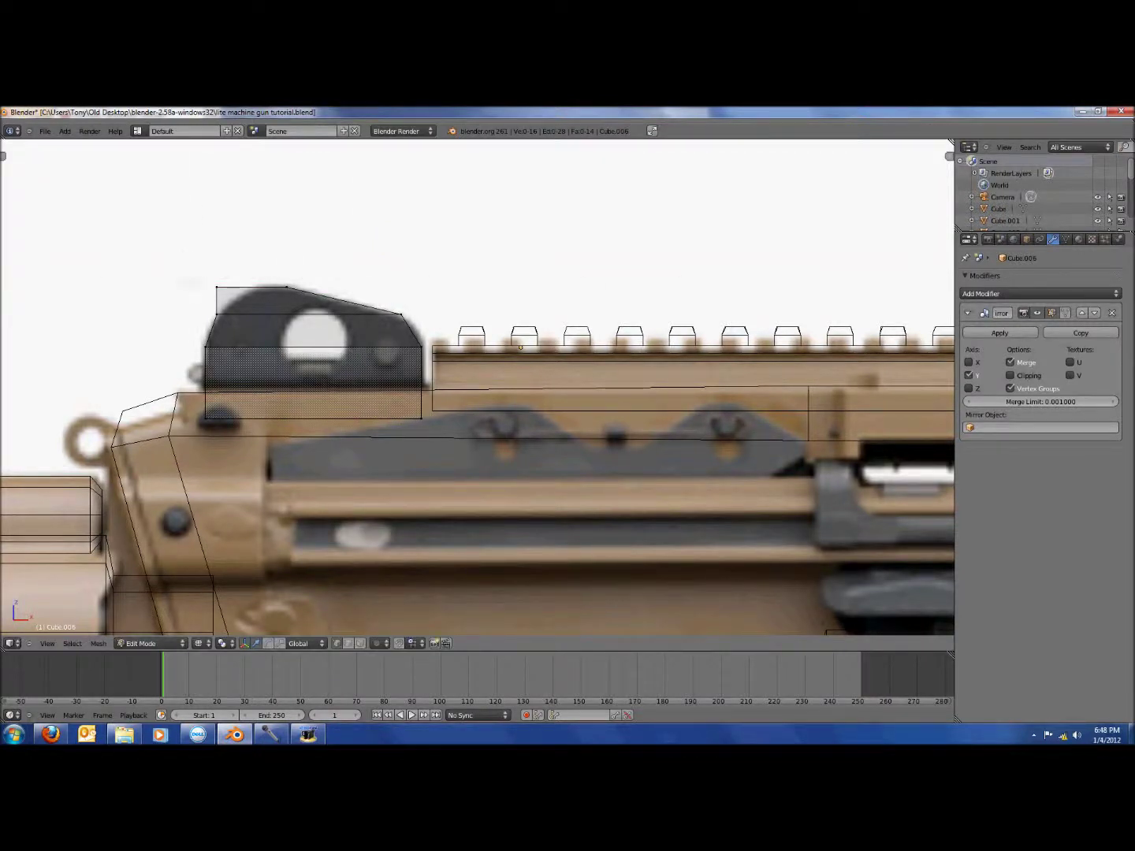
left_click_drag(259, 287, 264, 286)
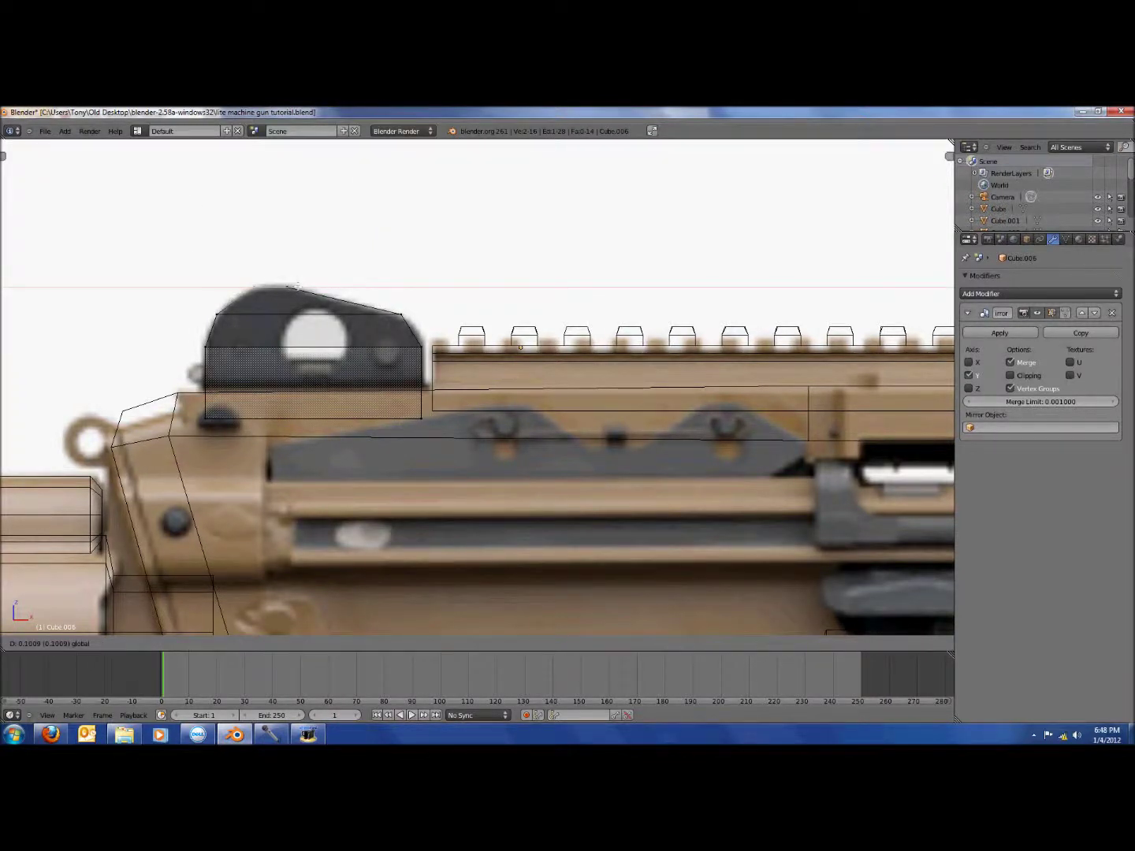
left_click(294, 286)
scroll(294, 287, "down", 1)
scroll(345, 362, "up", 1)
Add two vertical loop cuts through the rear sight, one at each side of the sight hole
key("ctrl+r")
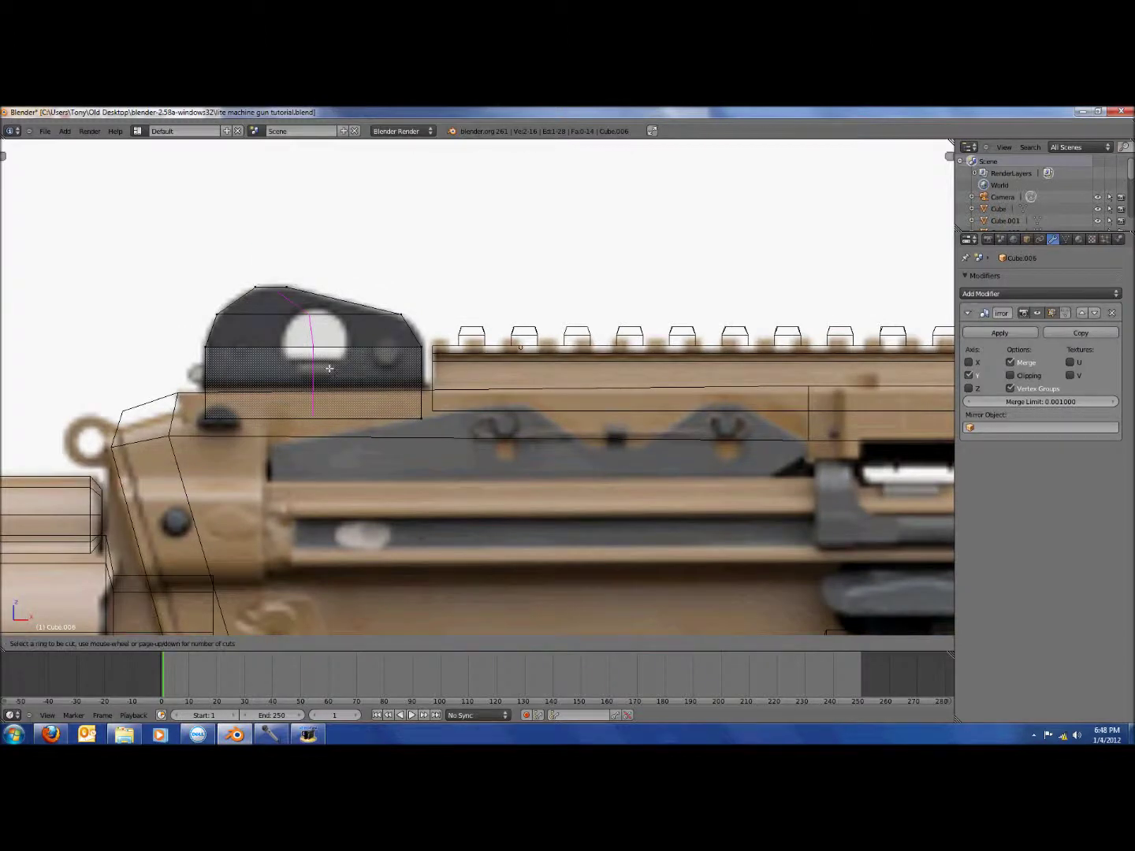
left_click(351, 361)
left_click(358, 361)
key("ctrl+r")
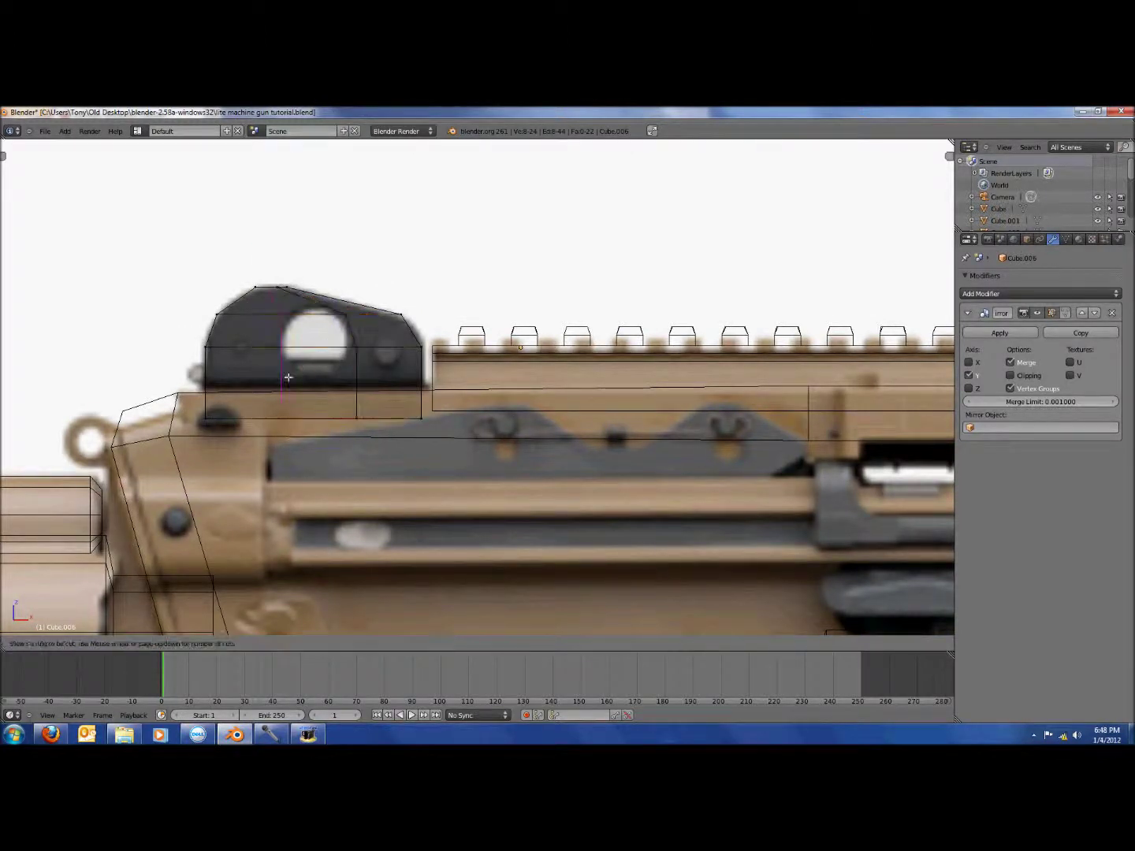
left_click(279, 395)
left_click(279, 395)
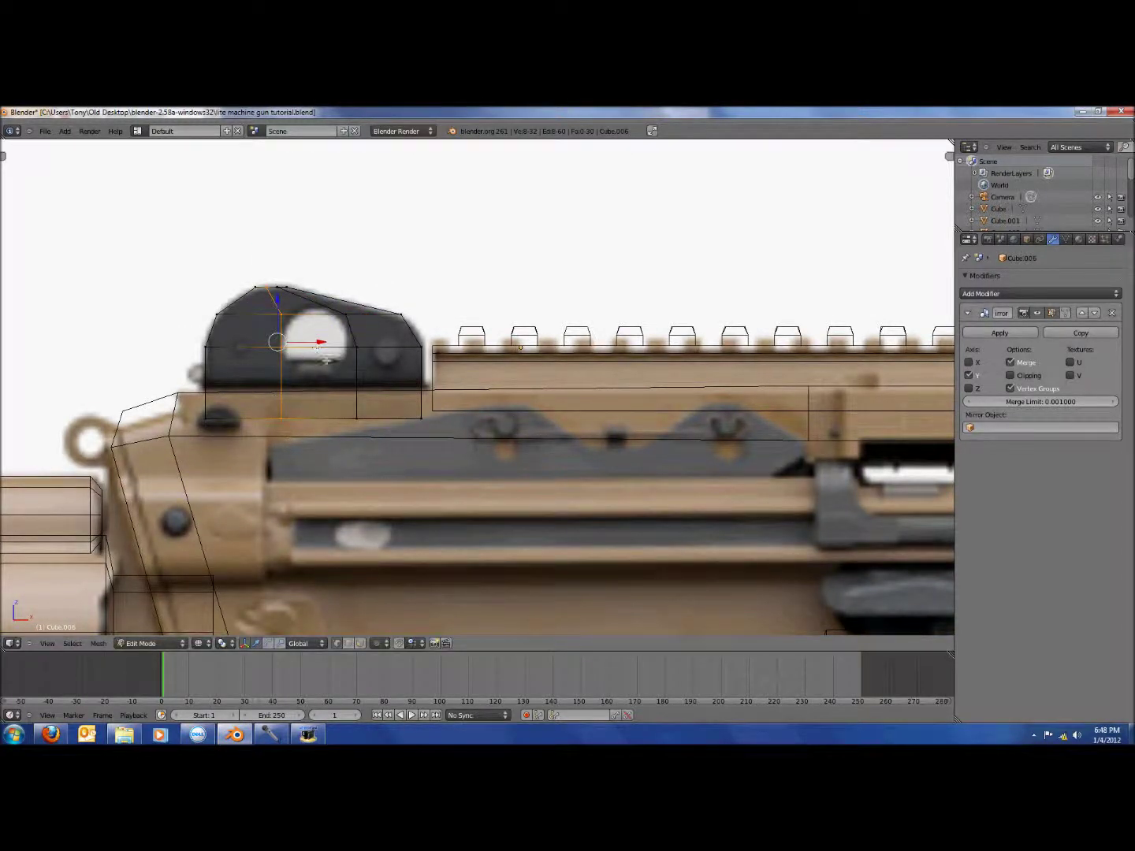
Add a horizontal loop cut across the rear sight just below the sight hole
key("ctrl+r")
left_click(409, 370)
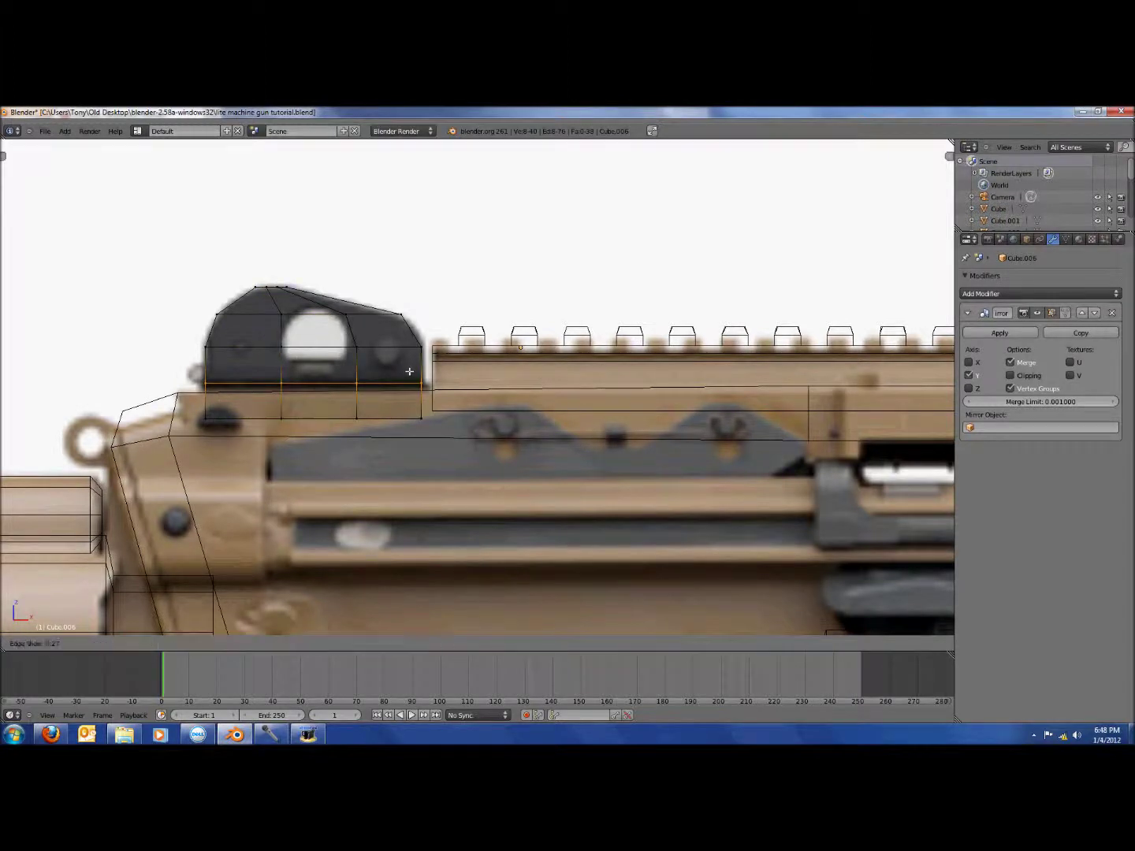
left_click(409, 366)
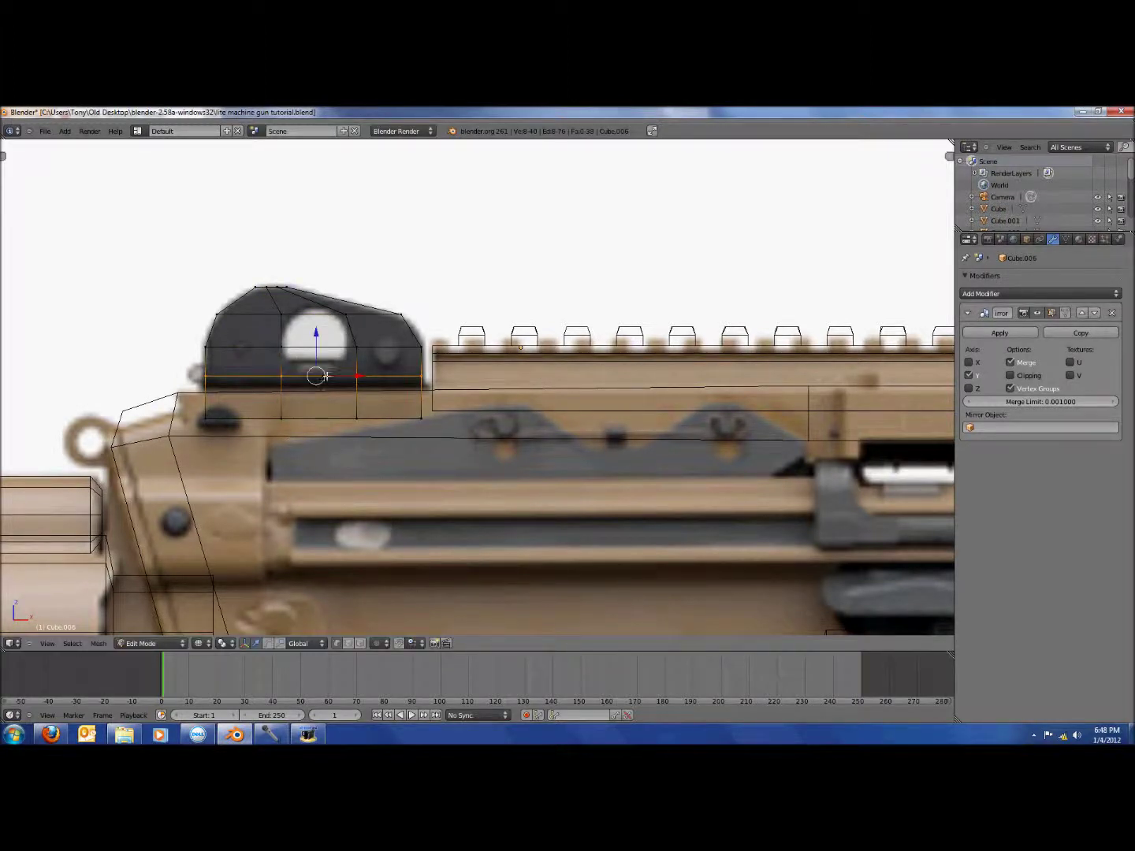
key("a")
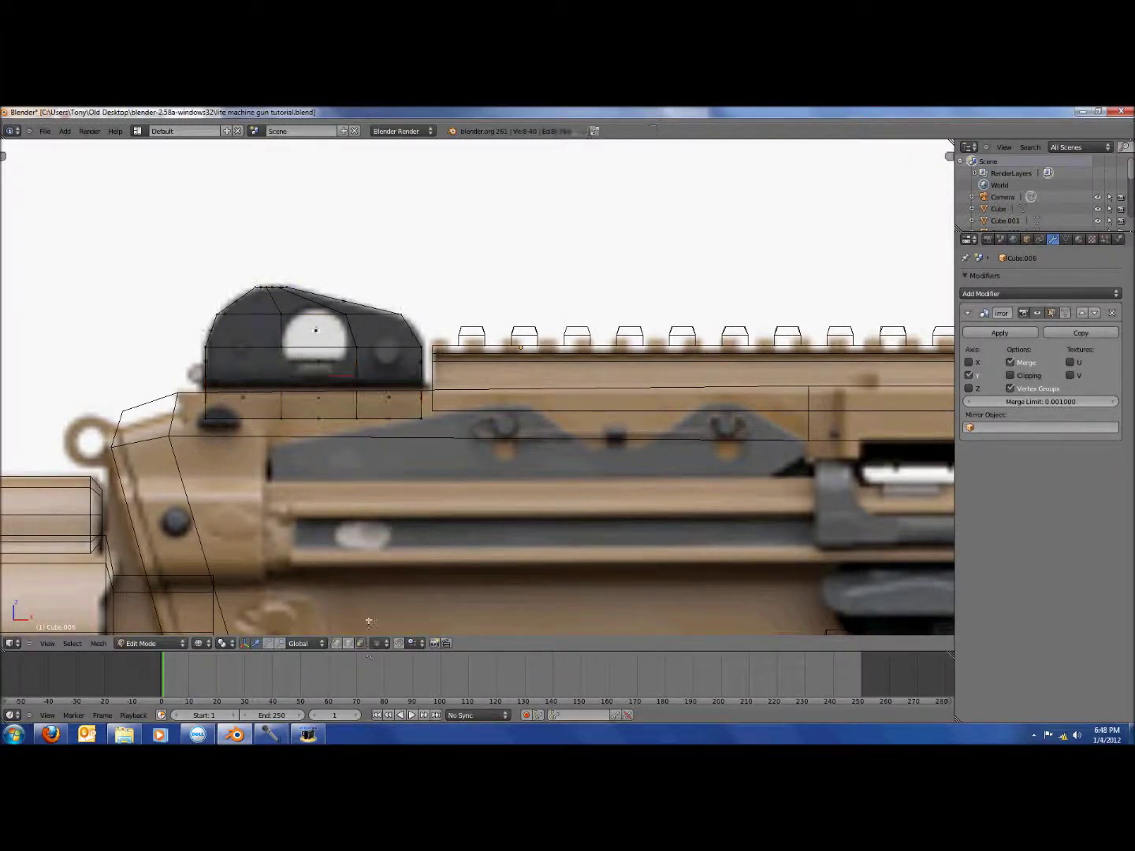
Delete the upper and lower faces covering the sight hole on both sides of the plate
right_click(342, 371)
right_click(338, 365, "shift")
right_click(333, 336, "shift")
right_click(333, 333, "shift")
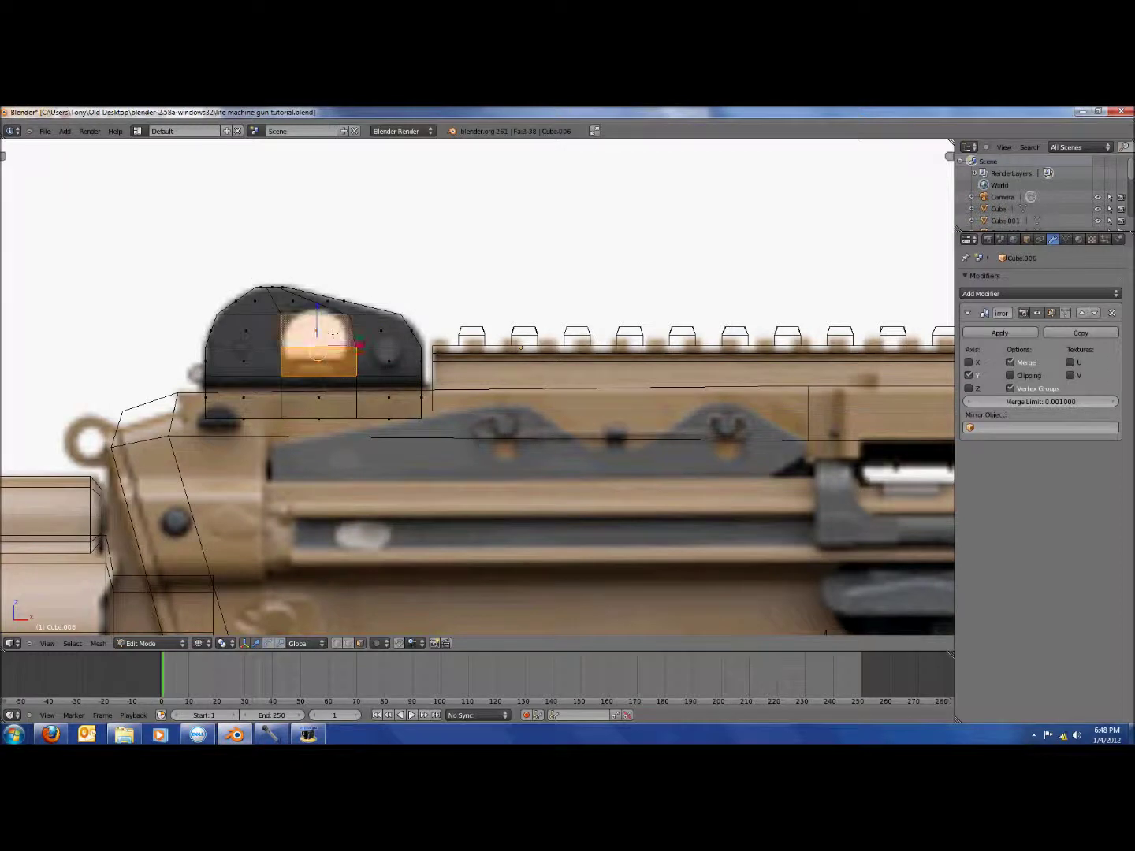
key("x")
left_click(571, 428)
scroll(319, 447, "up", 2)
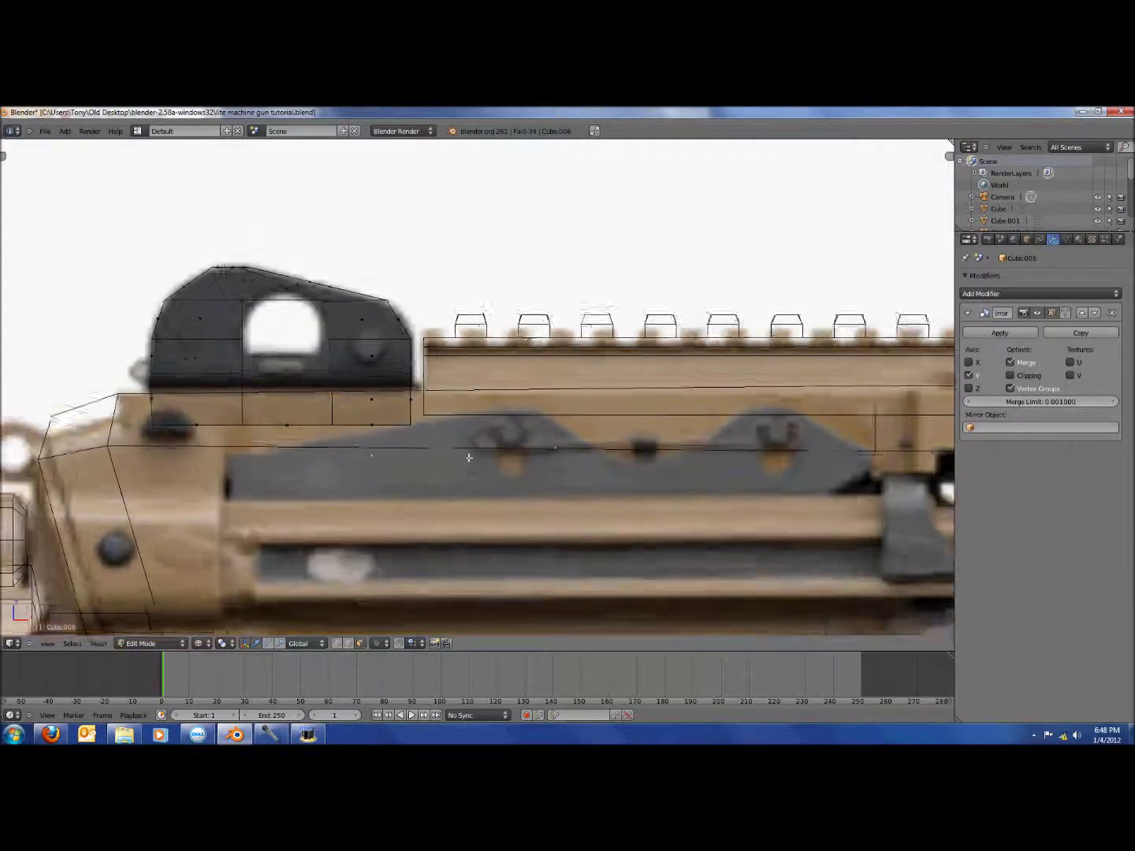
Fill the bottom and lower rear inner walls of the sight hole with faces between its vertices
key("z")
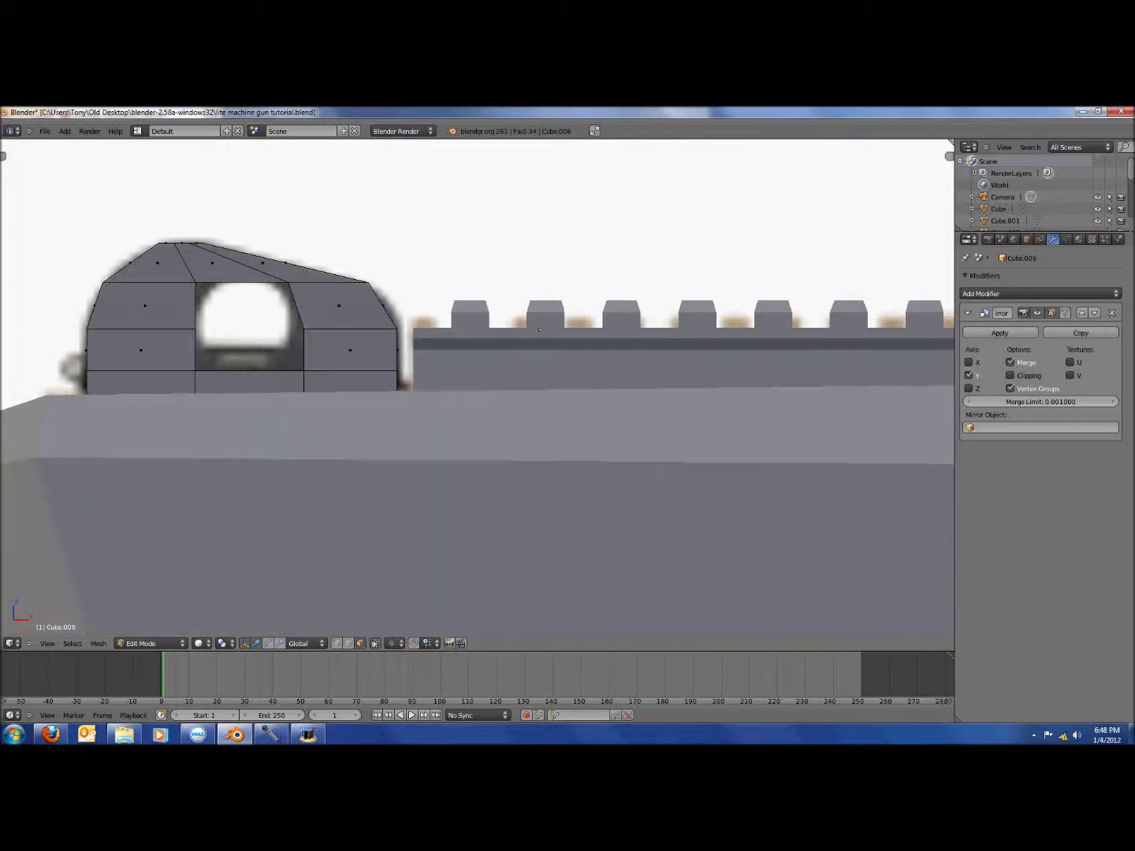
left_click(337, 646)
key("z")
key("b")
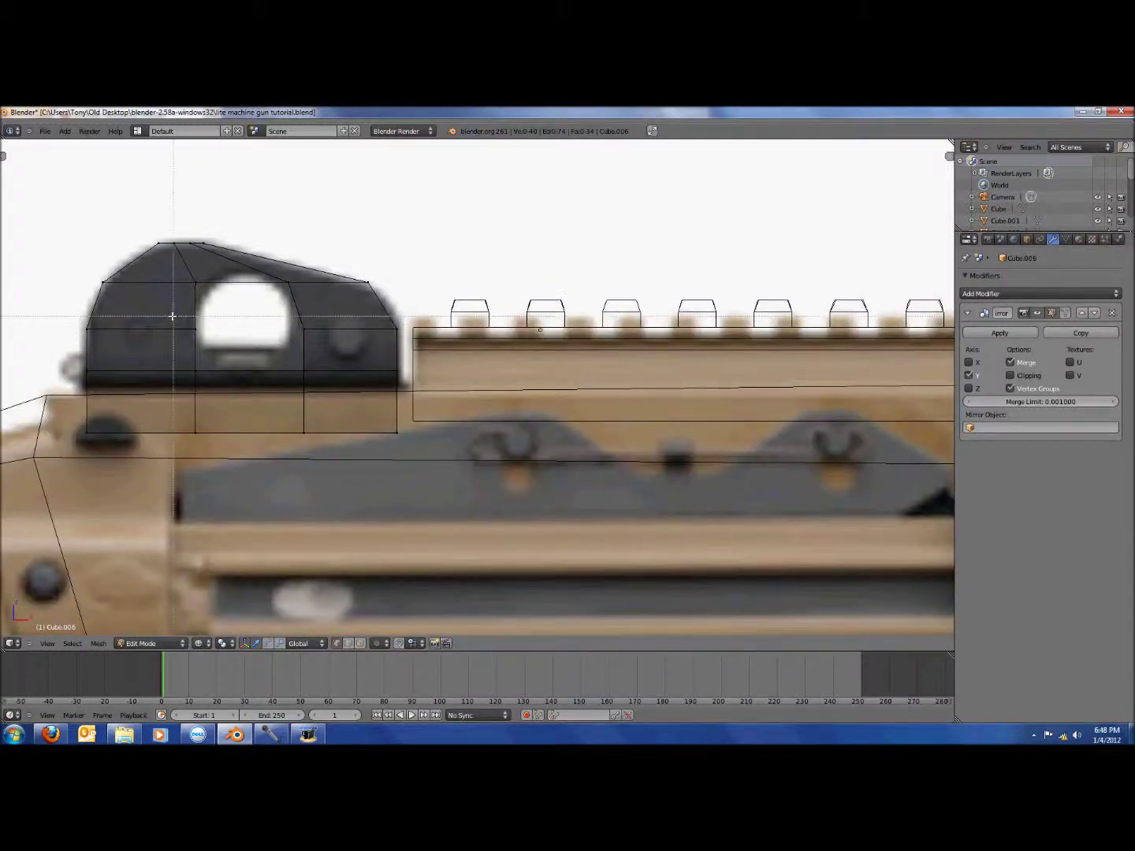
left_click_drag(172, 316, 328, 378)
key("g")
right_click(227, 372)
key("f")
key("a")
key("b")
key("f")
Fill the lower and upper front inner walls of the sight hole with faces
key("a")
key("b")
left_click_drag(281, 306, 324, 377)
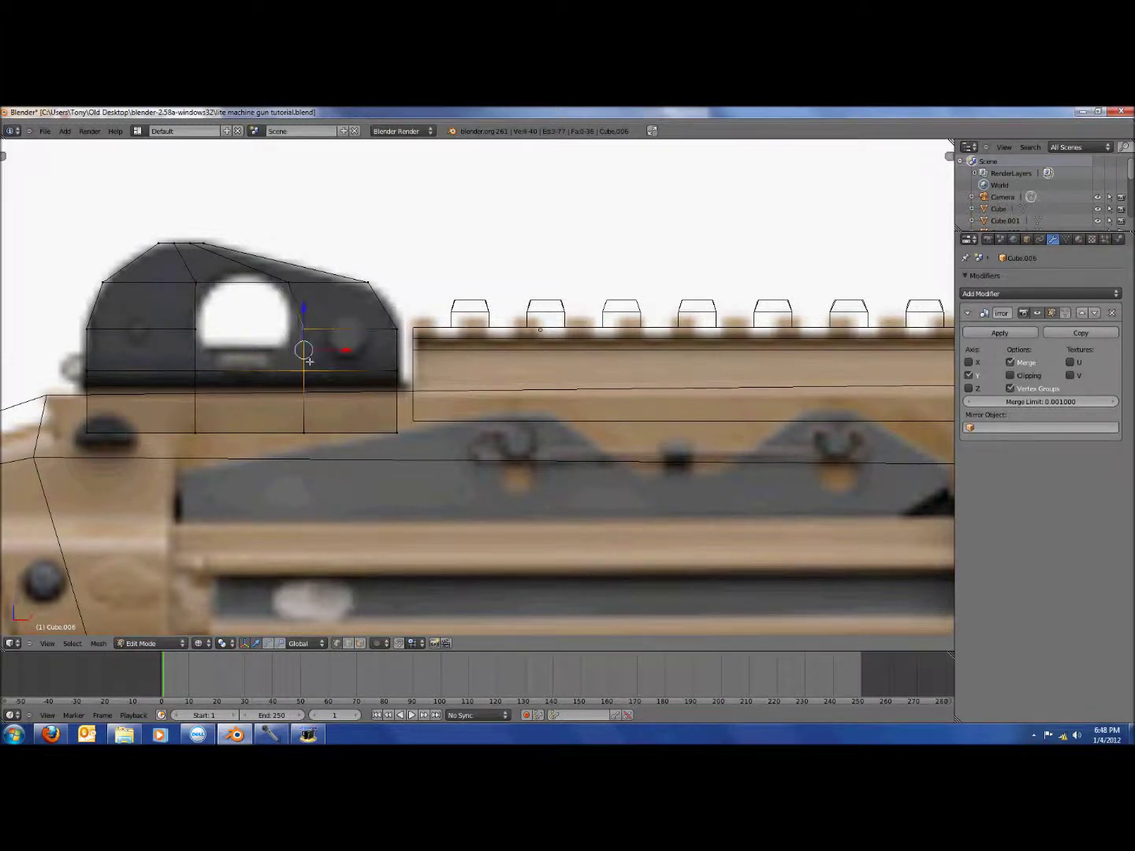
key("f")
key("a")
key("b")
left_click_drag(266, 268, 322, 341)
key("f")
Fill the top and upper rear inner walls of the sight hole with faces
key("a")
key("b")
left_click_drag(182, 274, 317, 305)
key("f")
key("a")
key("b")
left_click_drag(175, 273, 232, 345)
middle_click_drag(232, 345, 405, 410)
key("KP_1")
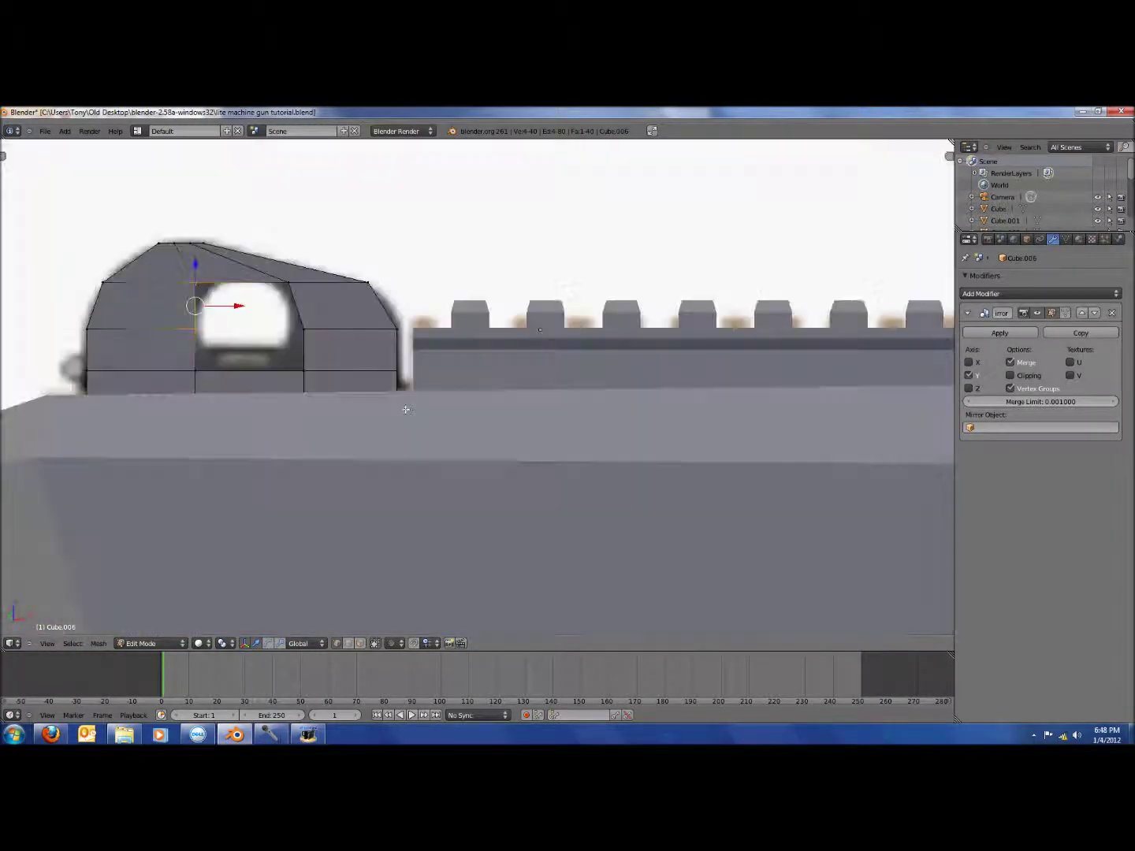
Move the middle vertices of the hole's rear edge slightly outward along X
key("z")
scroll(192, 353, "up", 1)
key("a")
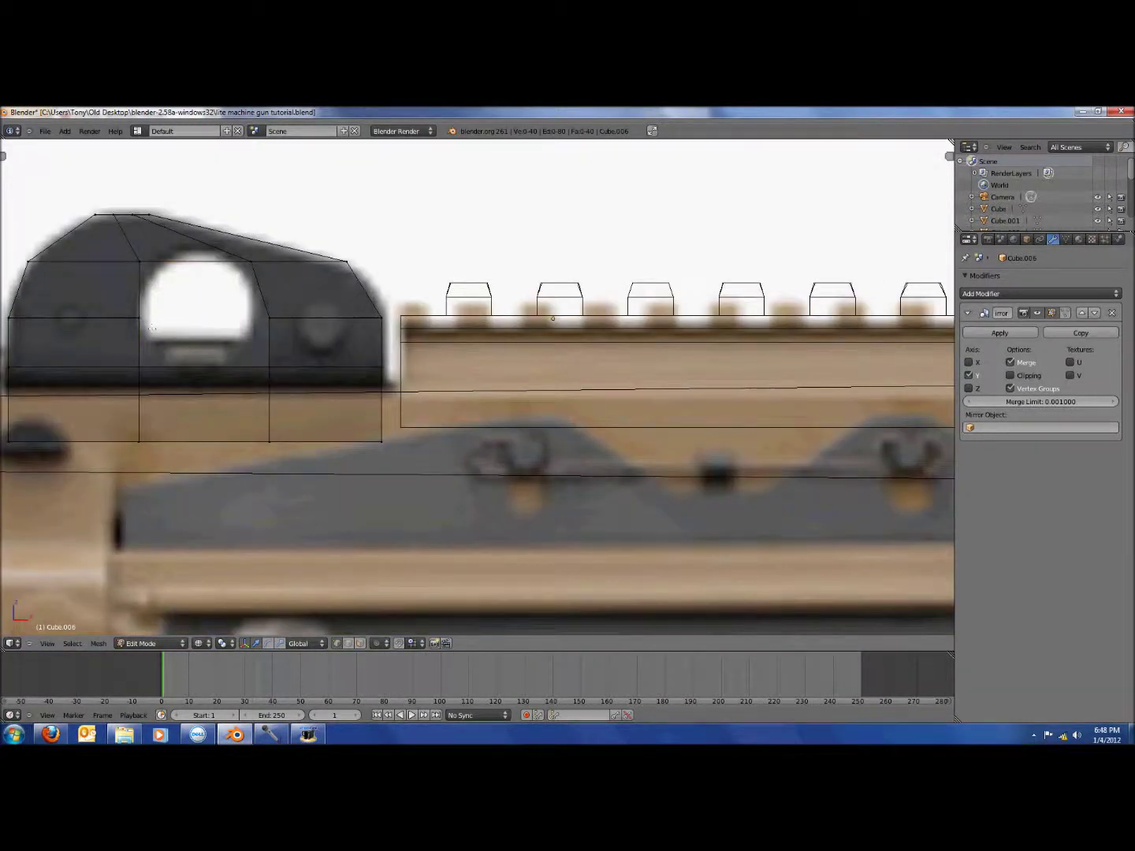
key("b")
left_click_drag(118, 295, 181, 336)
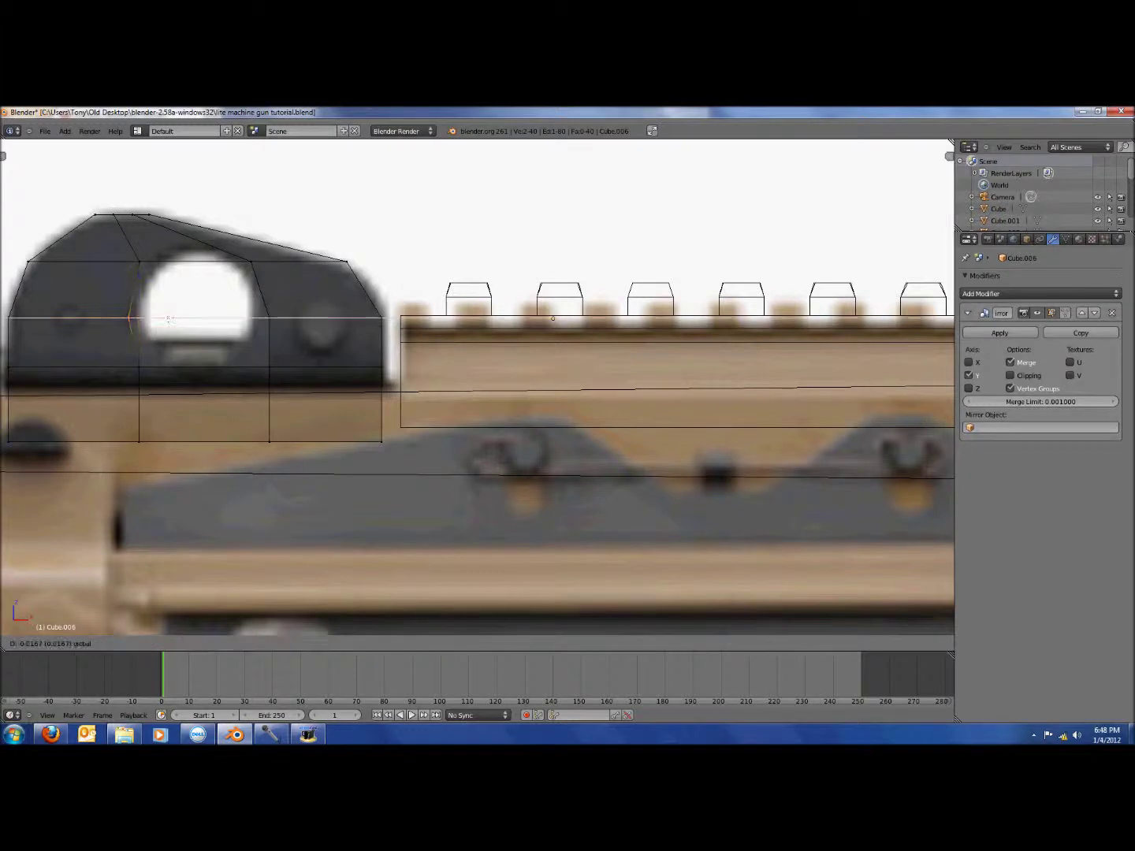
Add a vertical loop cut below the hole and round the bottom edge by lowering its midpoint and pulling the lower front corner inward
key("ctrl+r")
left_click(214, 440)
left_click(210, 439)
key("a")
key("b")
mouse_move(181, 339)
left_mouse_down()
mouse_move(213, 385)
mouse_move(198, 330)
left_mouse_up()
key("z")
key("z")
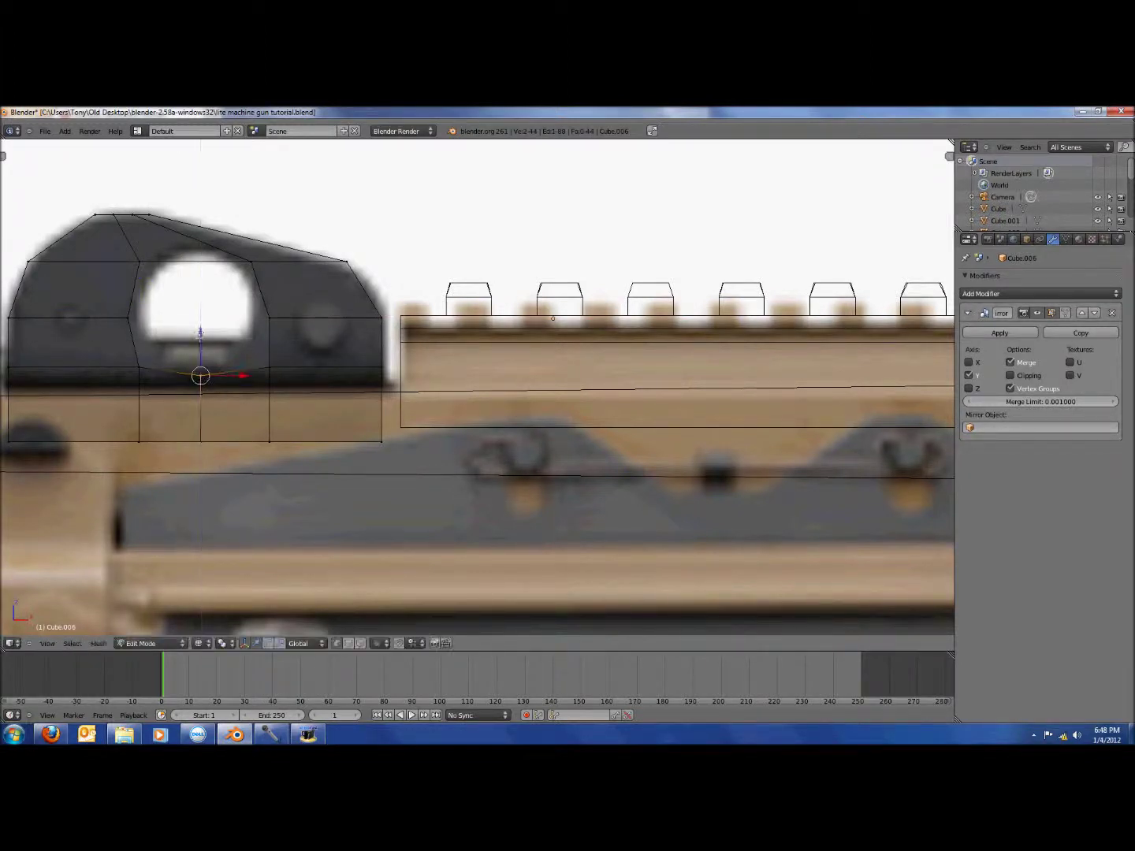
left_click(276, 364)
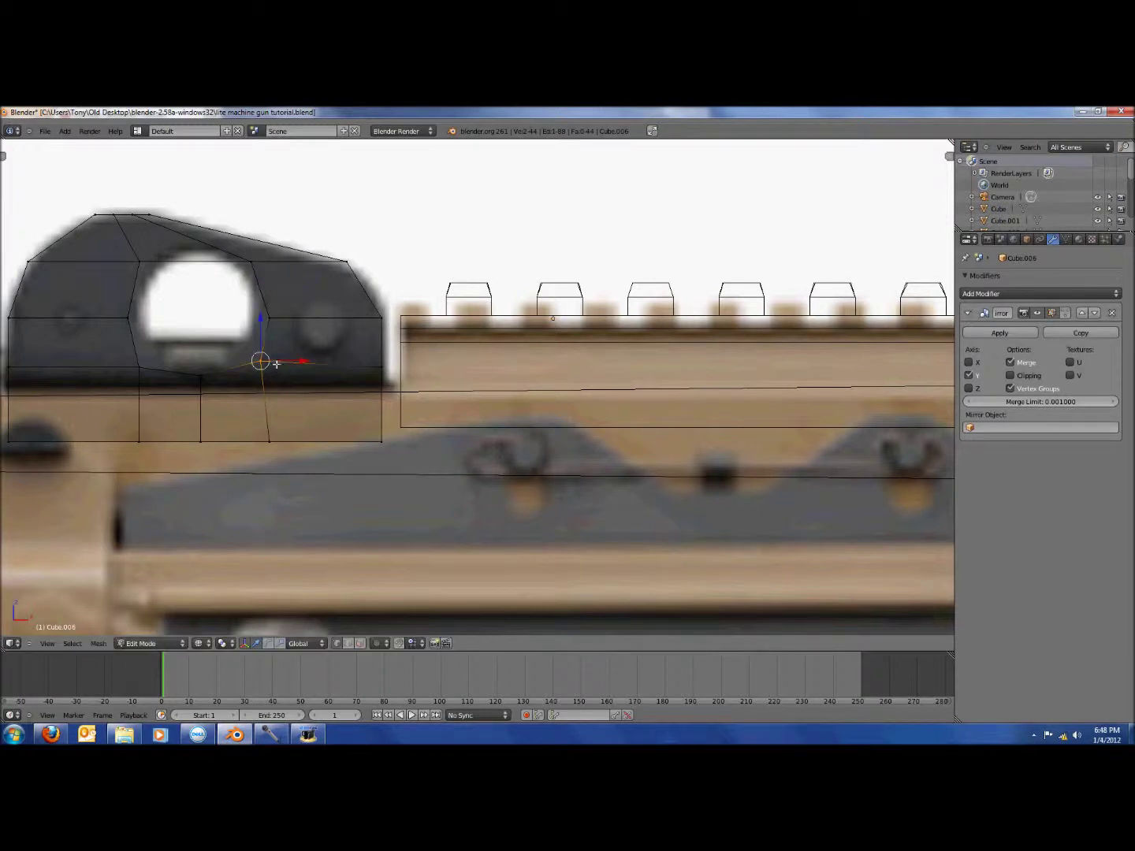
Add a loop cut above the hole's midpoint and pull the upper rear and upper front corners inward to the reference circle
key("ctrl+r")
left_click(186, 257)
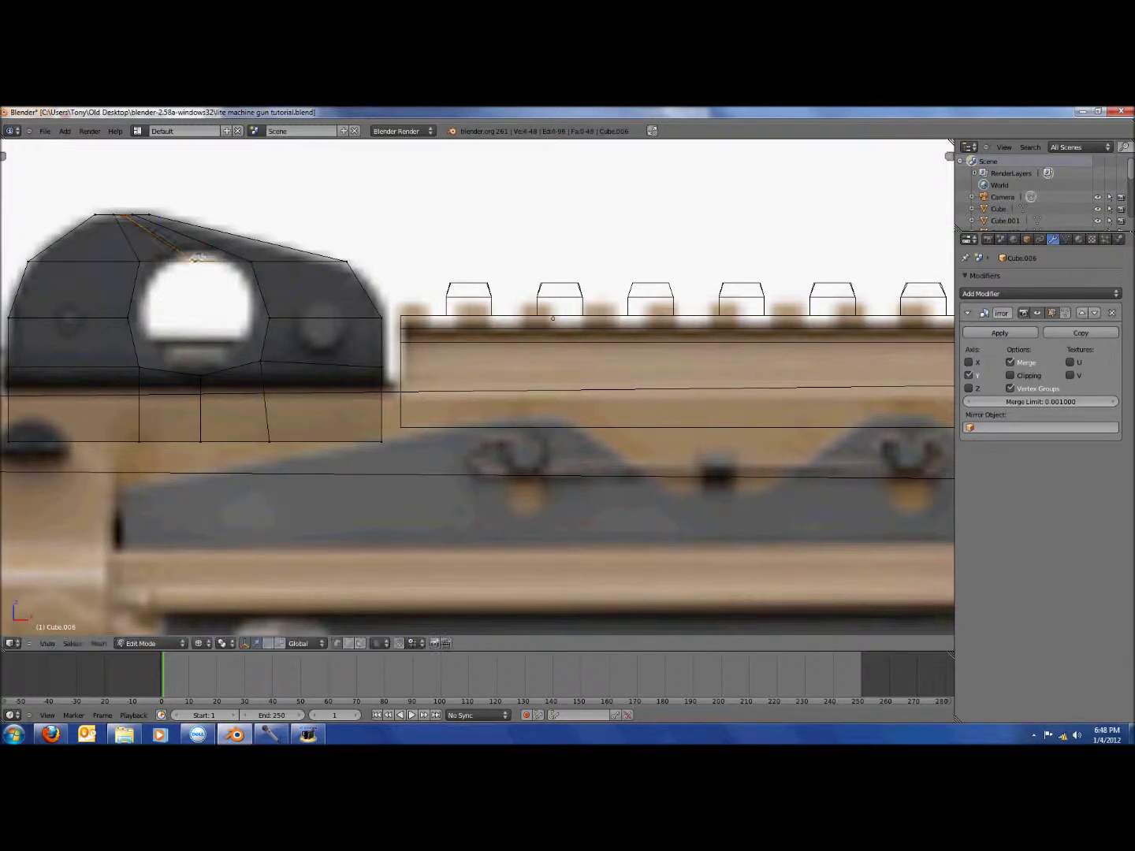
left_click_drag(123, 247, 153, 280)
key("g")
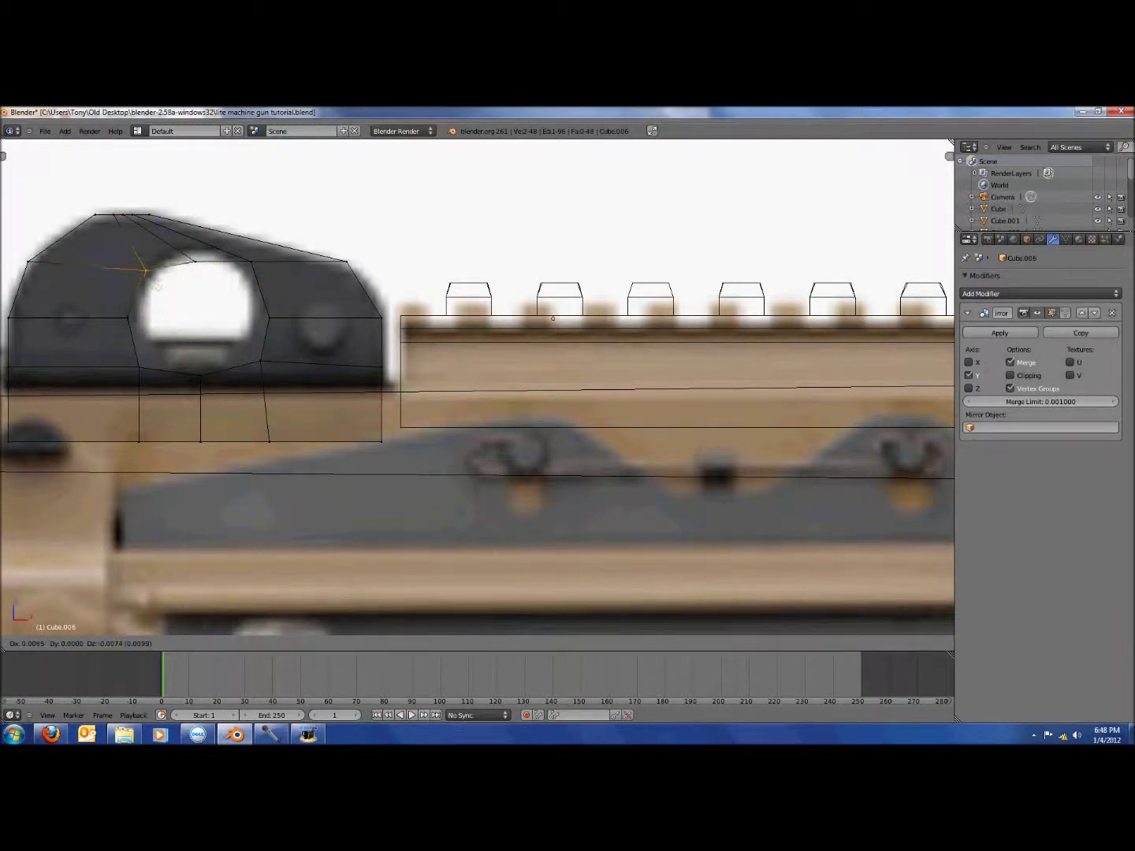
left_click(160, 289)
key("b")
left_click_drag(232, 257, 259, 277)
key("g")
left_click(255, 285)
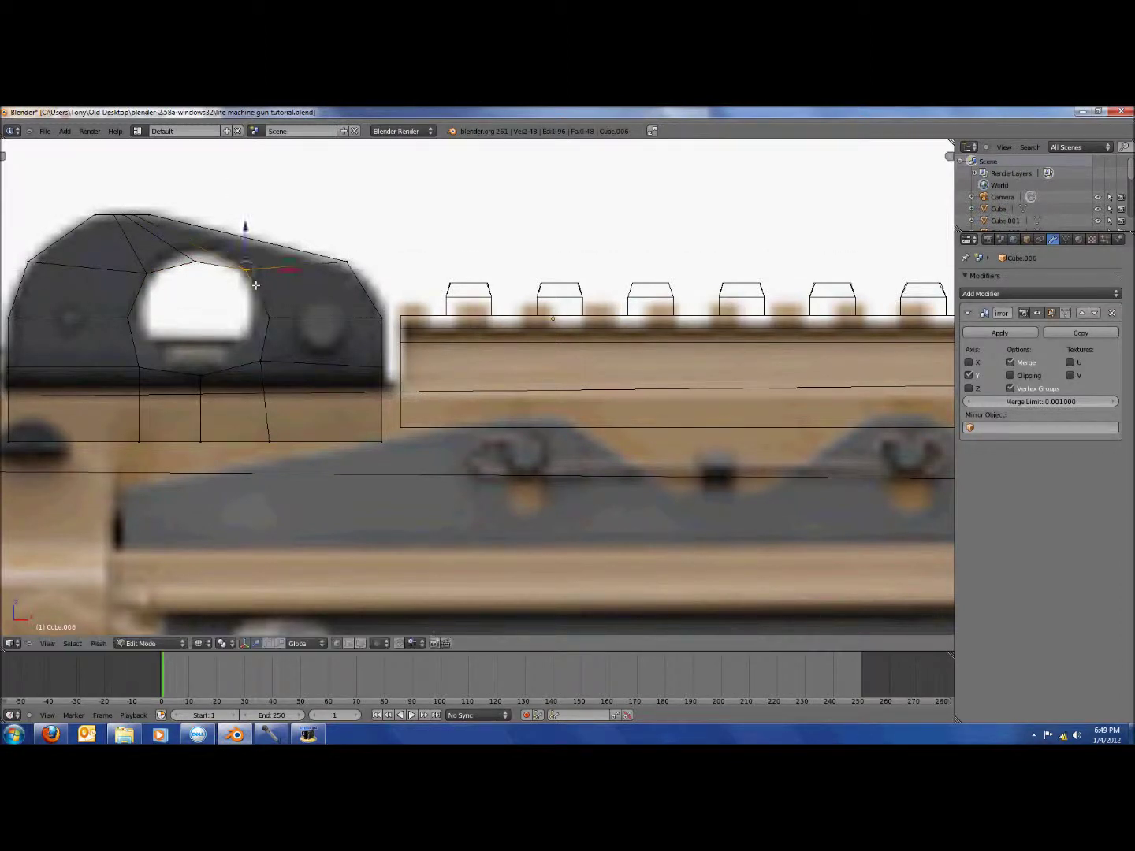
Move the hole's front middle vertices and lower front corner inward toward the reference hole
right_click(263, 335)
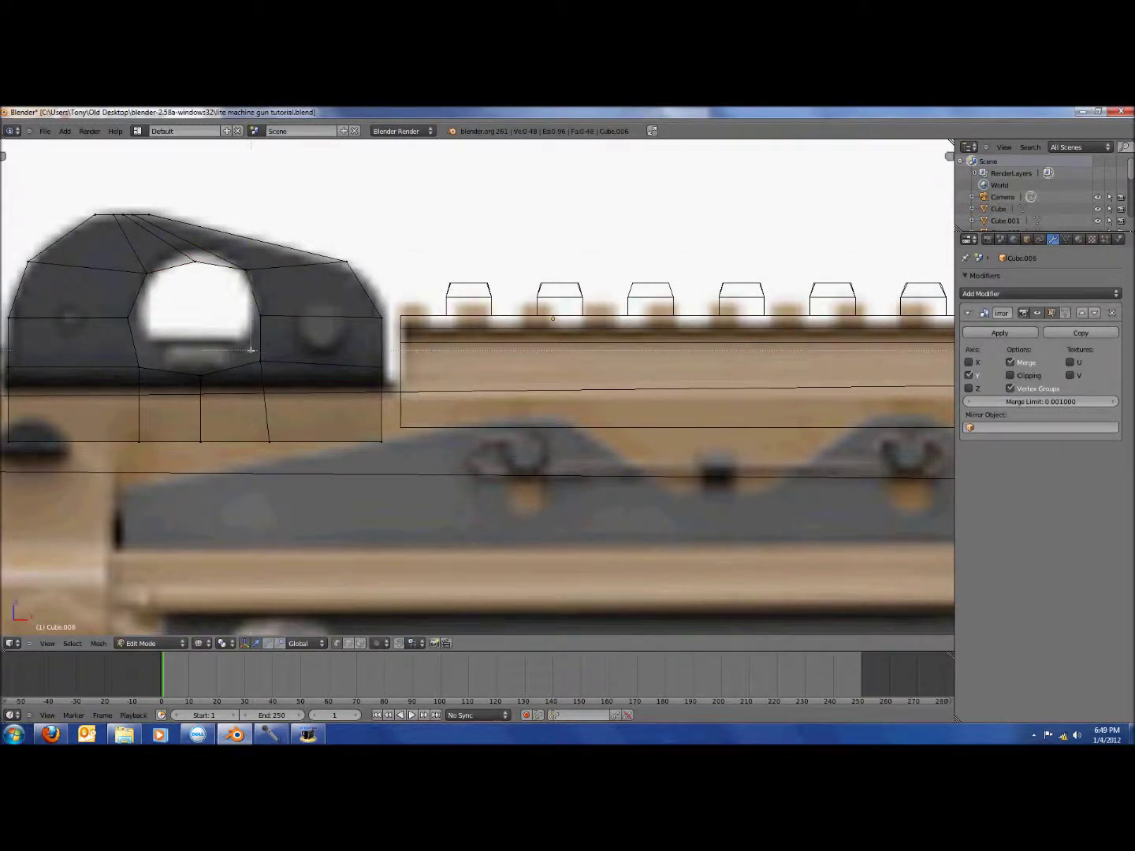
left_click_drag(250, 351, 273, 376)
key("g")
left_click(266, 372)
Raise the hole's bottom midpoint slightly and move its lower rear corner inward to round the bottom edge
key("a")
key("b")
left_click_drag(193, 365, 205, 387)
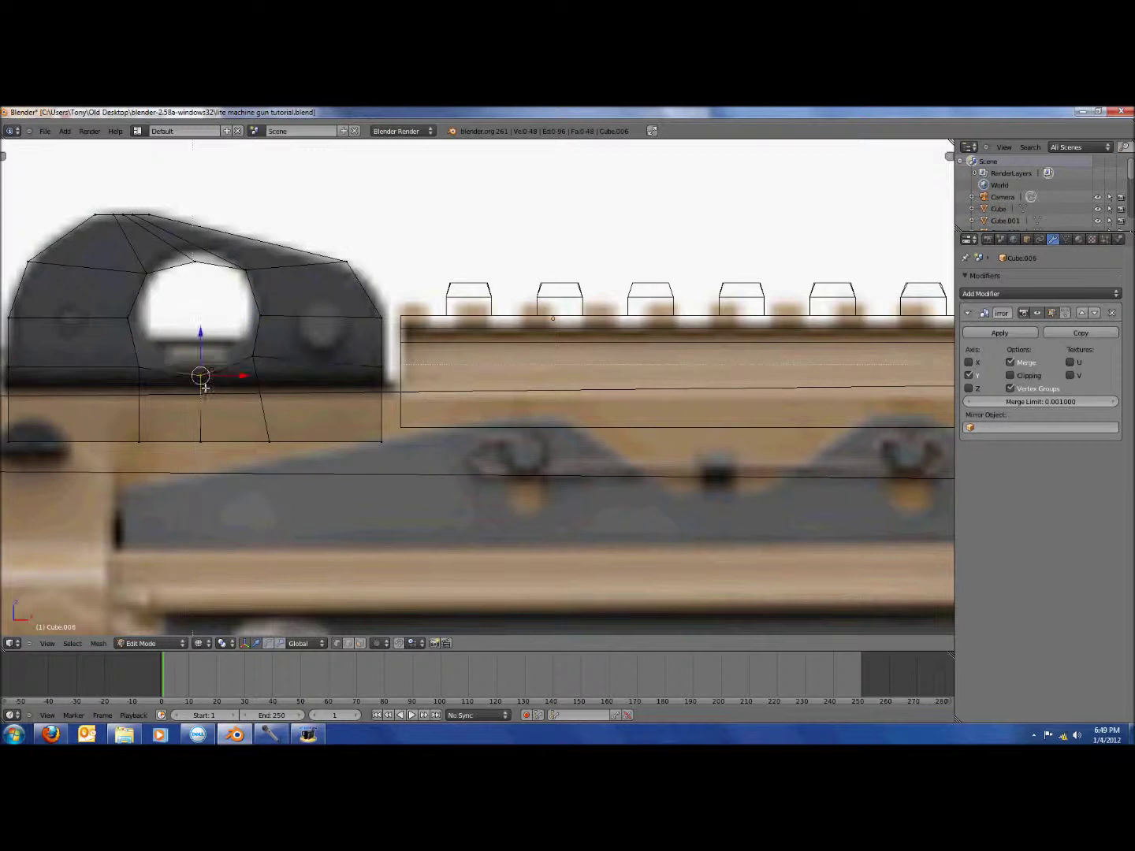
key("g")
left_click(206, 384)
key("a")
key("b")
left_click_drag(133, 355, 153, 373)
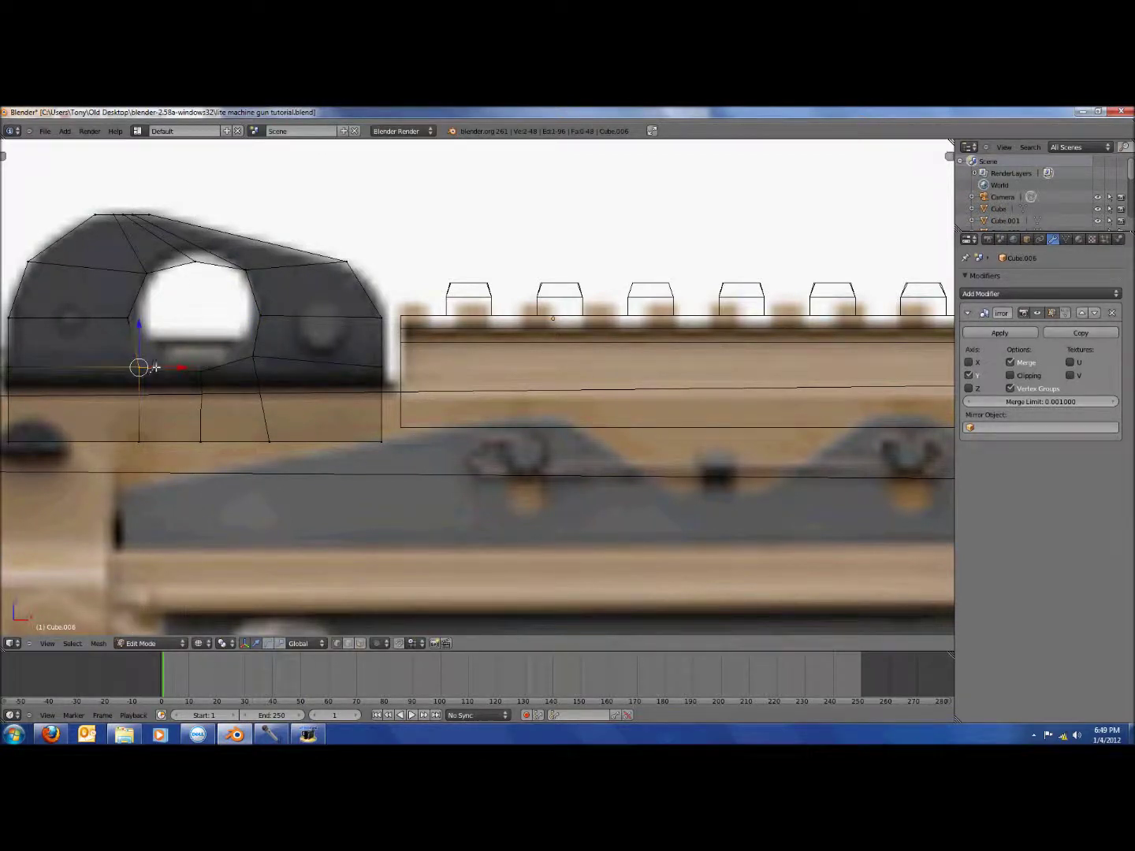
key("g")
left_click(164, 359)
Move the hole's rear middle vertices and upper rear corner inward to follow the reference circle
key("a")
key("b")
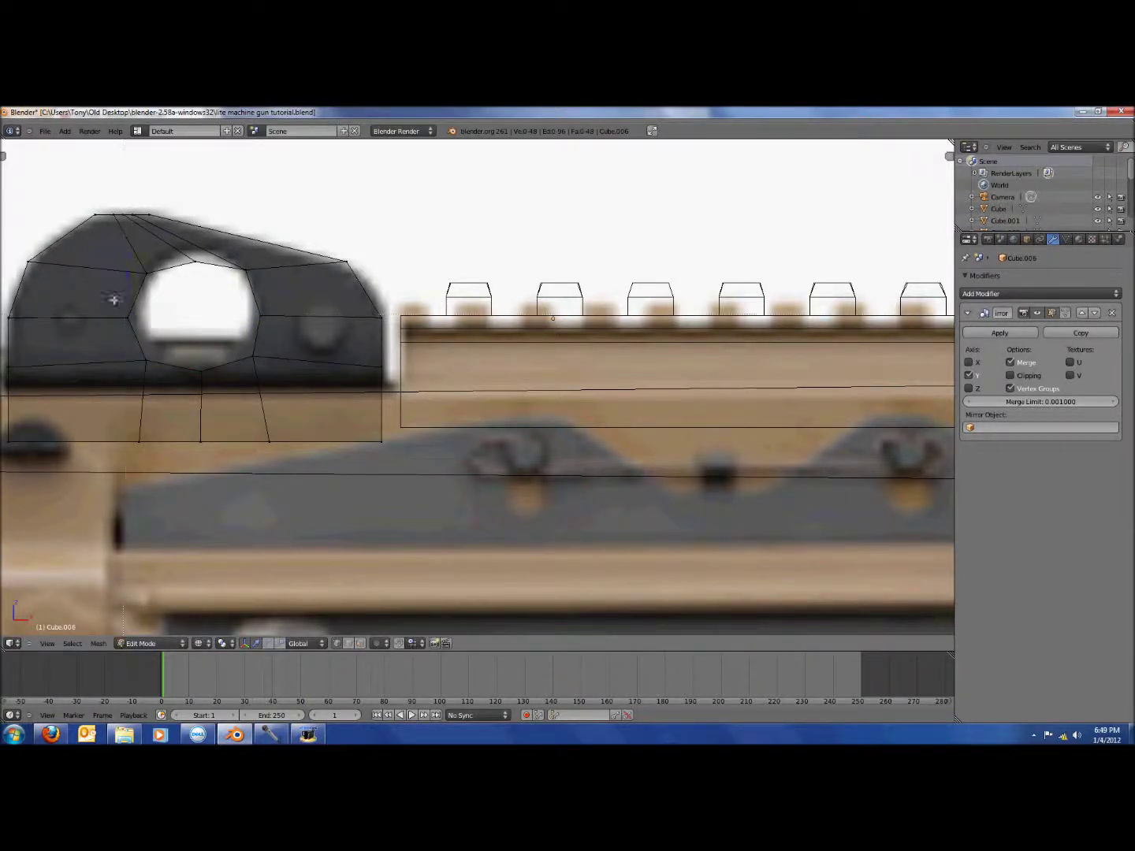
key("g")
left_click_drag(115, 302, 153, 341)
left_click(140, 336)
key("a")
key("b")
key("g")
left_click(158, 340)
key("a")
key("b")
left_click_drag(135, 263, 153, 281)
key("g")
left_click(155, 285)
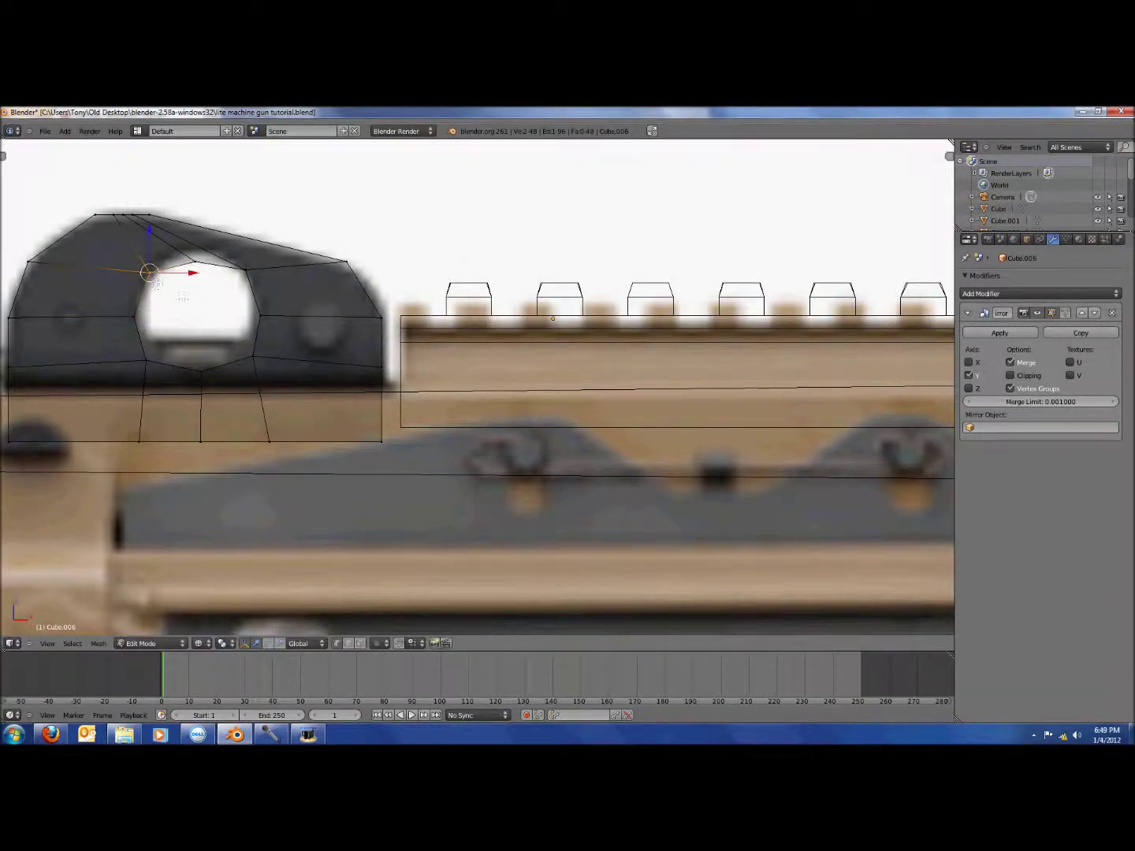
Nudge the hole's lower front corner, and shift its upper and middle front vertices rearward along X to tighten the circle
key("z")
key("z")
key("a")
key("b")
left_click_drag(241, 345, 276, 373)
key("g")
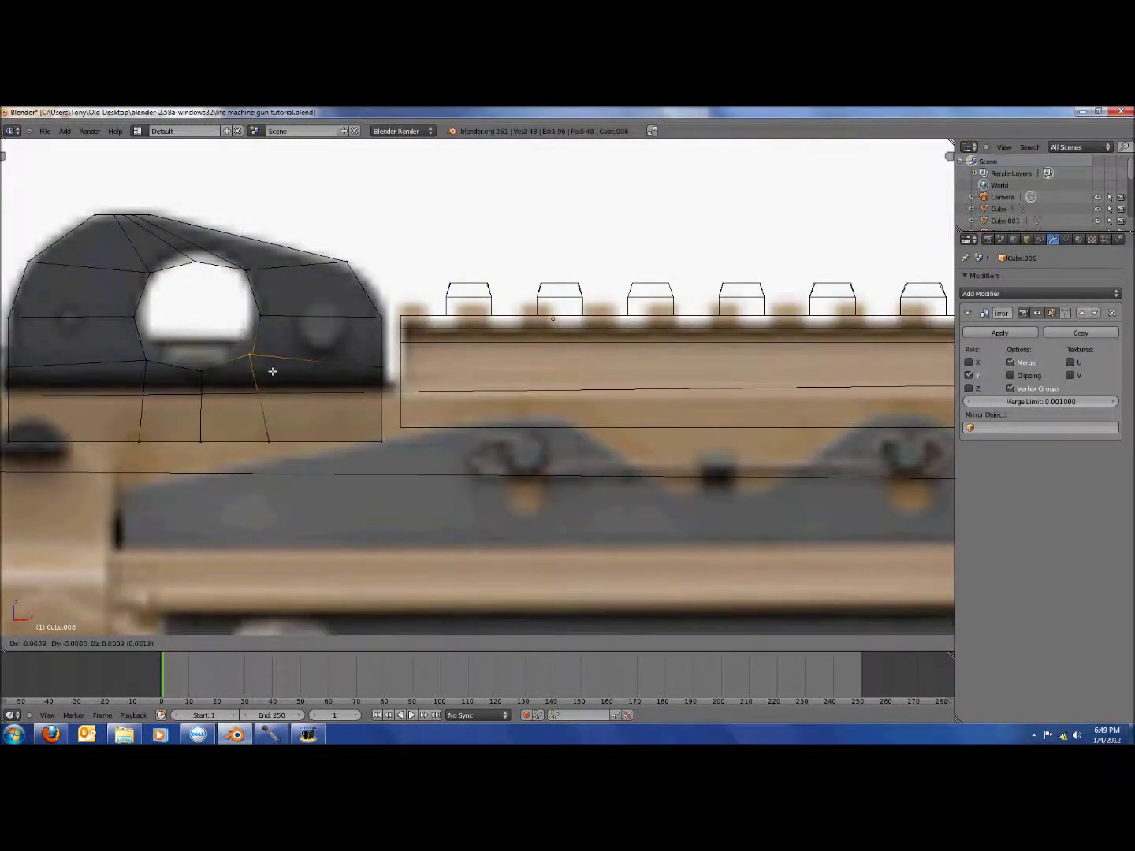
left_click(272, 371)
key("a")
key("b")
left_click_drag(240, 259, 275, 344)
left_click_drag(294, 294, 291, 297)
left_click(289, 297)
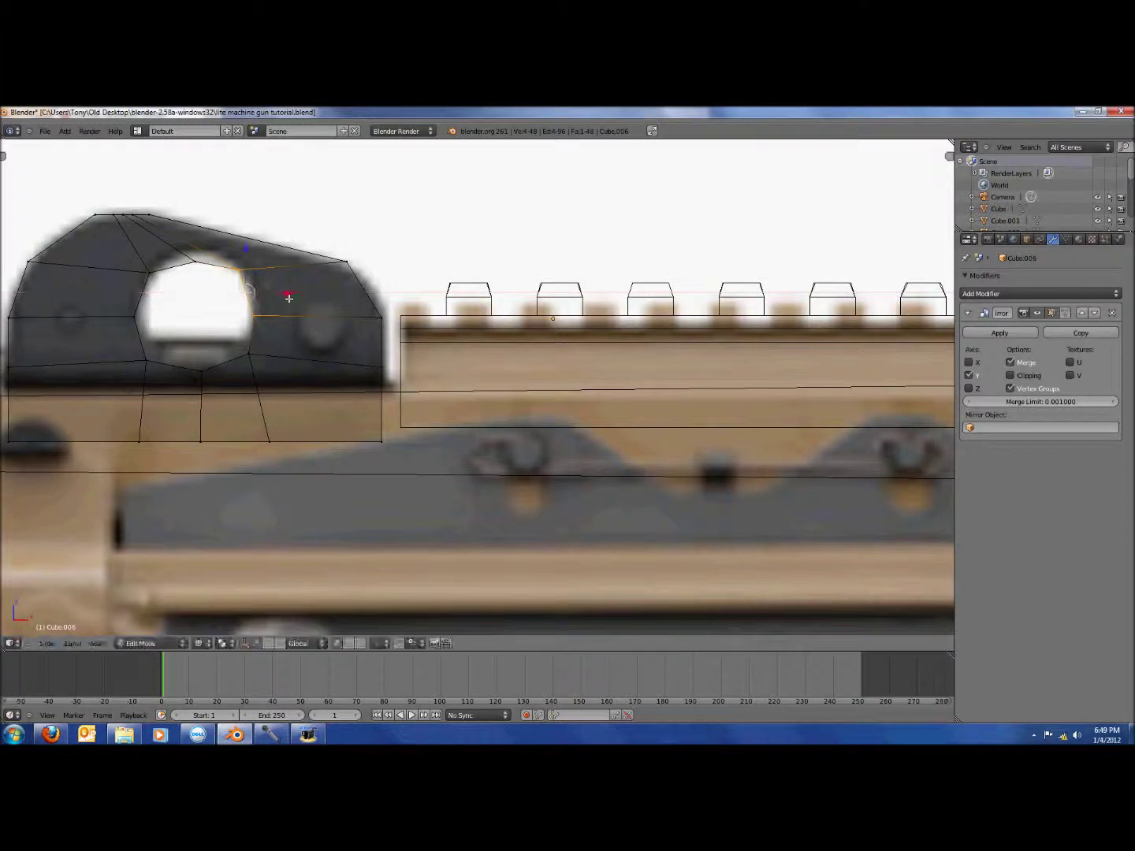
Fine-tune the lower front and upper front corners of the hole to even out its round shape
left_click_drag(254, 365, 249, 363)
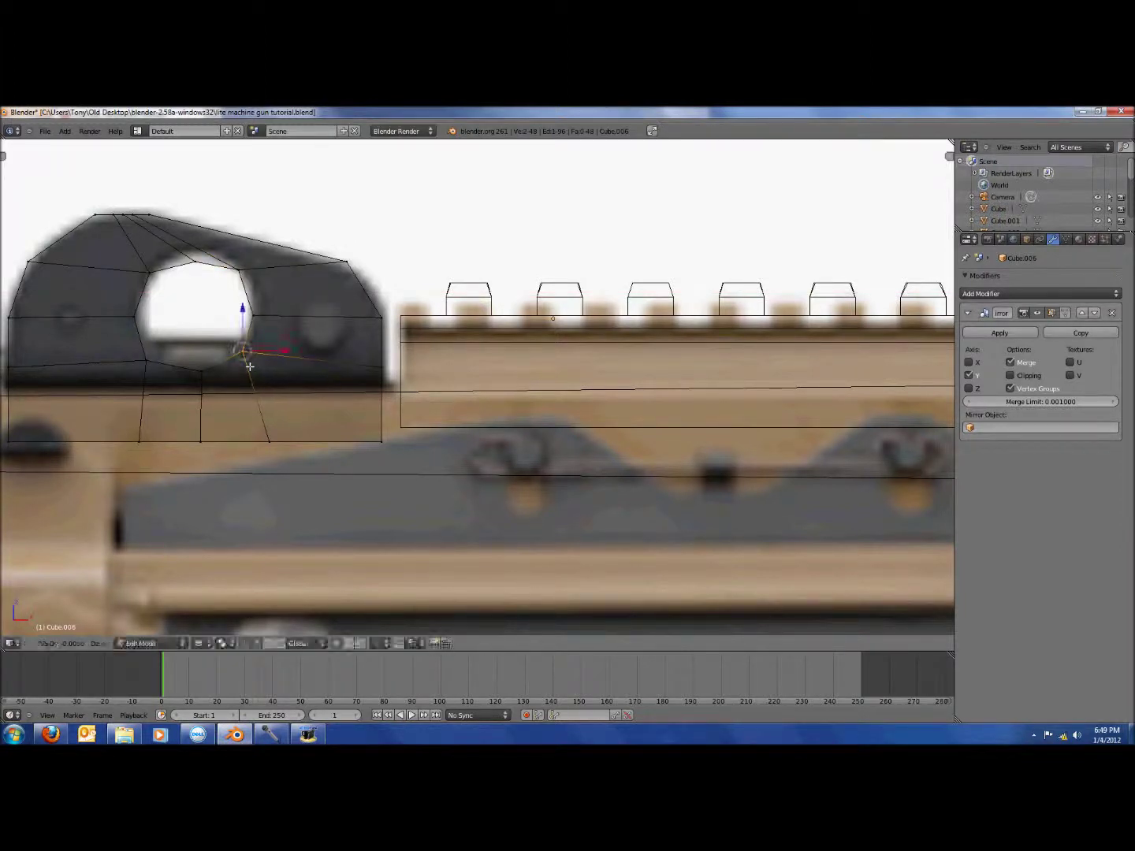
left_click_drag(231, 261, 247, 281)
key("g")
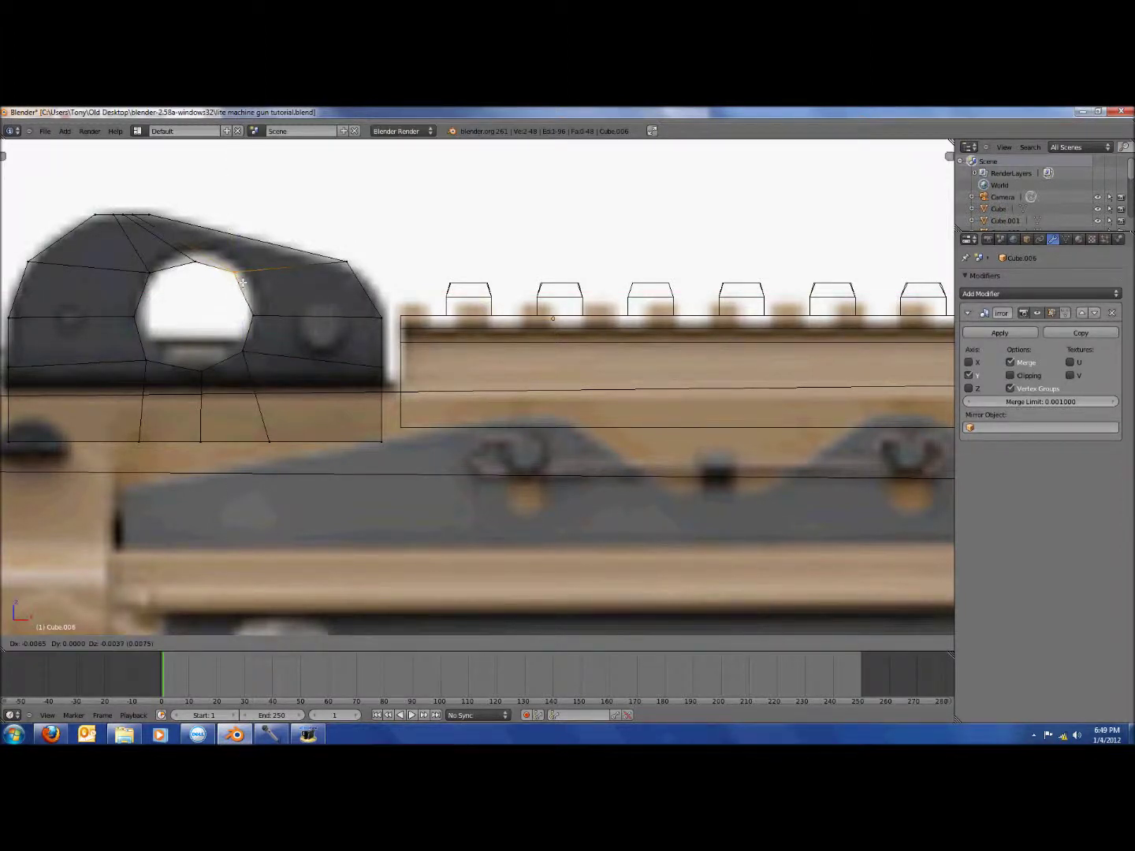
left_click(242, 282)
key("g")
left_click(240, 278)
Return to Object Mode with solid shading and save over lite machine gun tutorial.blend
key("z")
key("Tab")
scroll(517, 423, "down", 6)
key("ctrl+s")
left_click(534, 433)
scroll(615, 439, "down", 3)
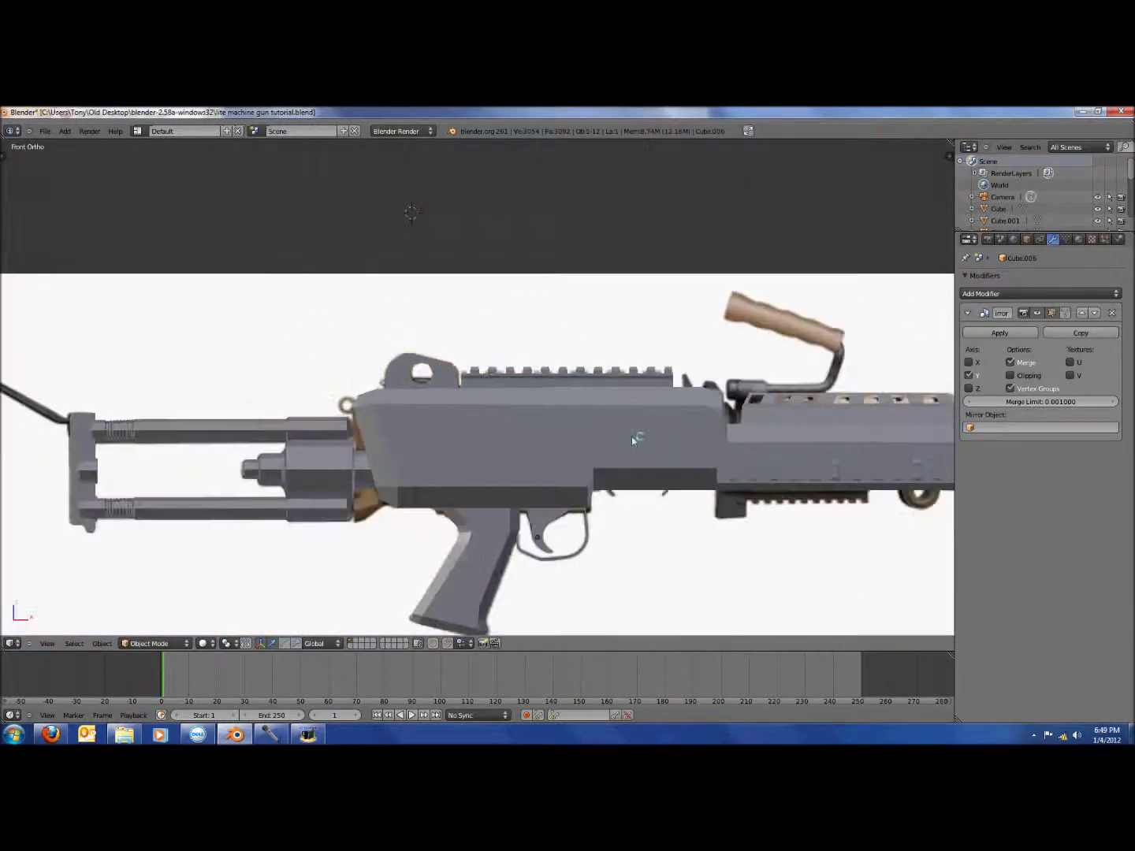
Review the whole gun from an orbited view and the front view, and overwrite the saved file again
mouse_move(633, 440)
middle_mouse_down()
mouse_move(563, 476)
mouse_move(330, 451)
mouse_move(358, 394)
mouse_move(622, 448)
middle_mouse_up()
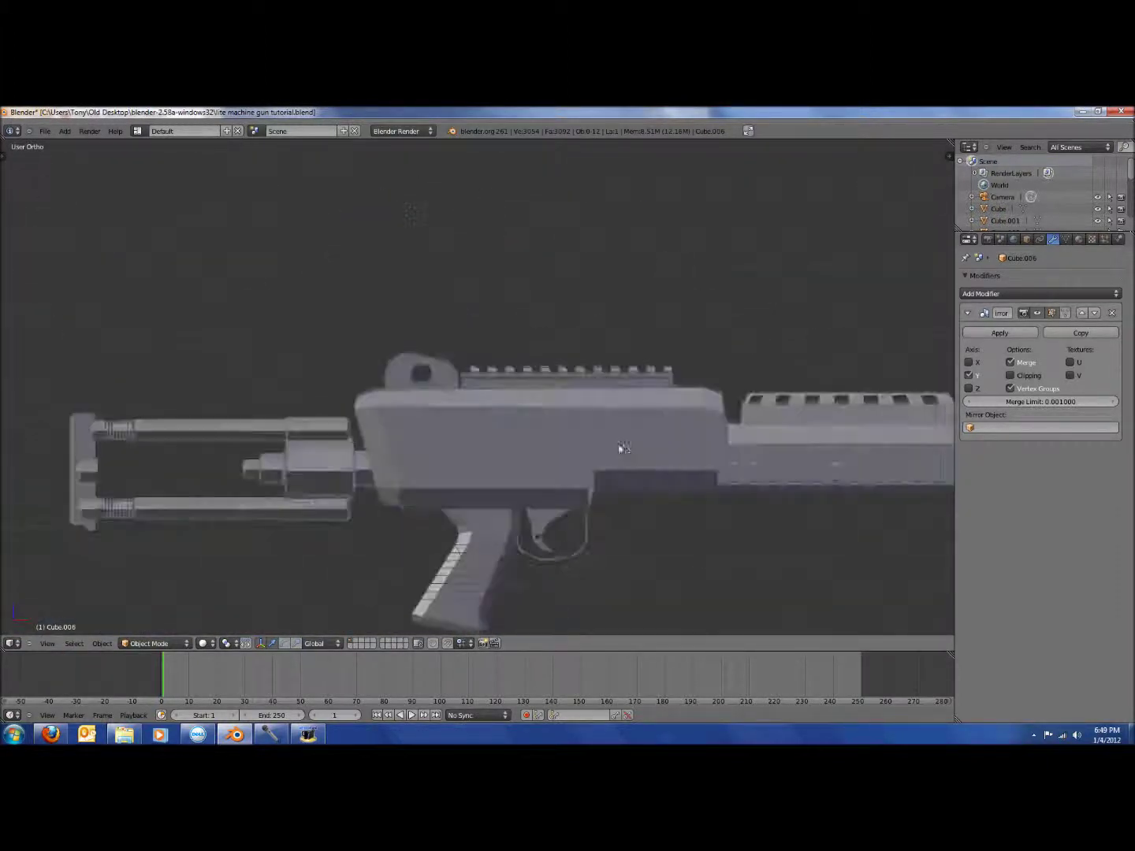
scroll(623, 448, "down", 3)
key("KP_1")
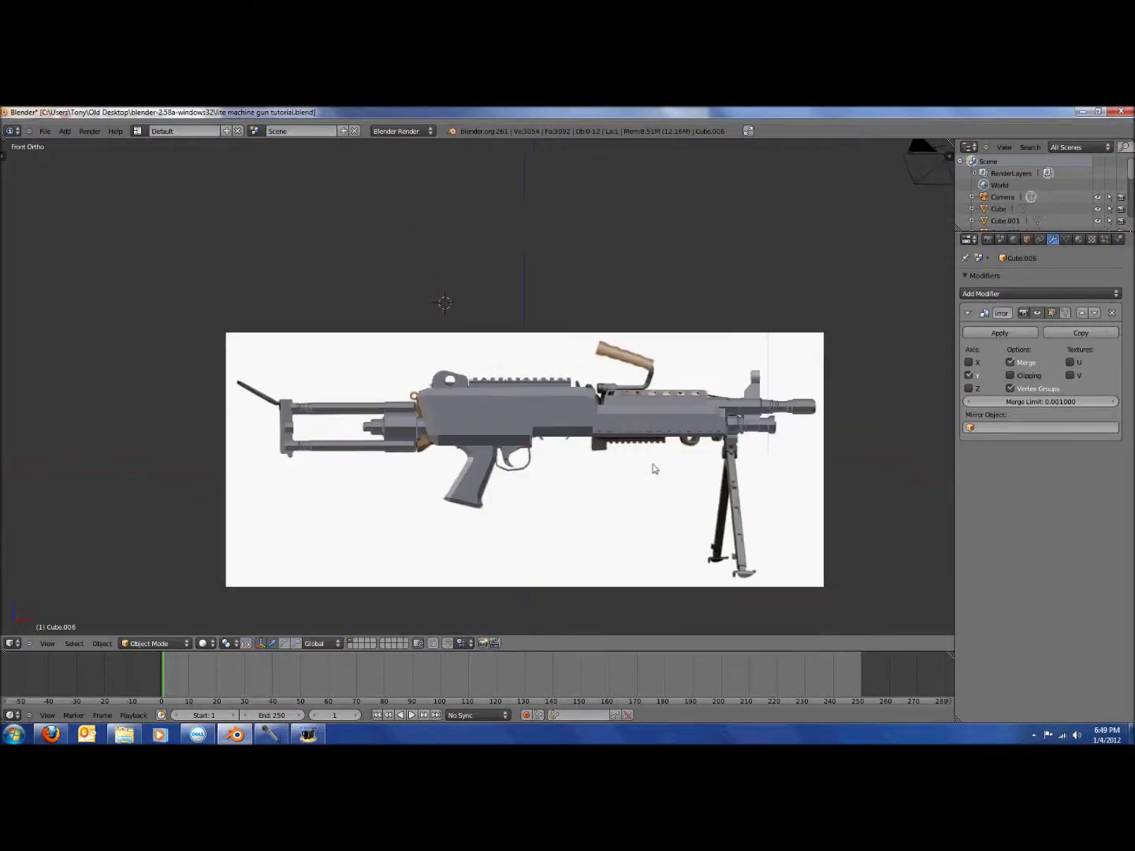
key("ctrl+s")
left_click(656, 464)
scroll(864, 521, "down", 1)
middle_click_drag(864, 519, 593, 401, "shift")
key("KP_1")
scroll(649, 429, "up", 1)
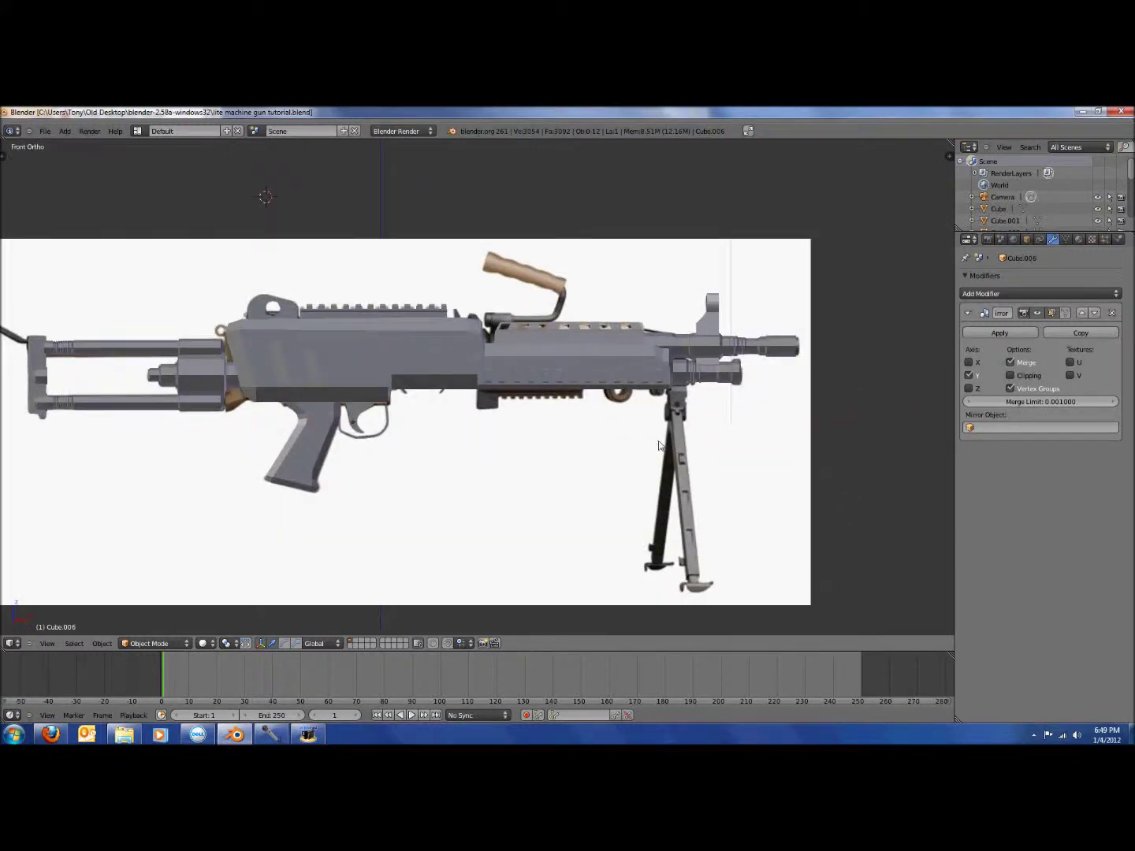
key("ctrl+s")
left_click(662, 445)
scroll(710, 438, "down", 1)
middle_click_drag(756, 429, 732, 425)
key("KP_1")
scroll(543, 409, "up", 3)
scroll(435, 375, "down", 1)
right_click(434, 374)
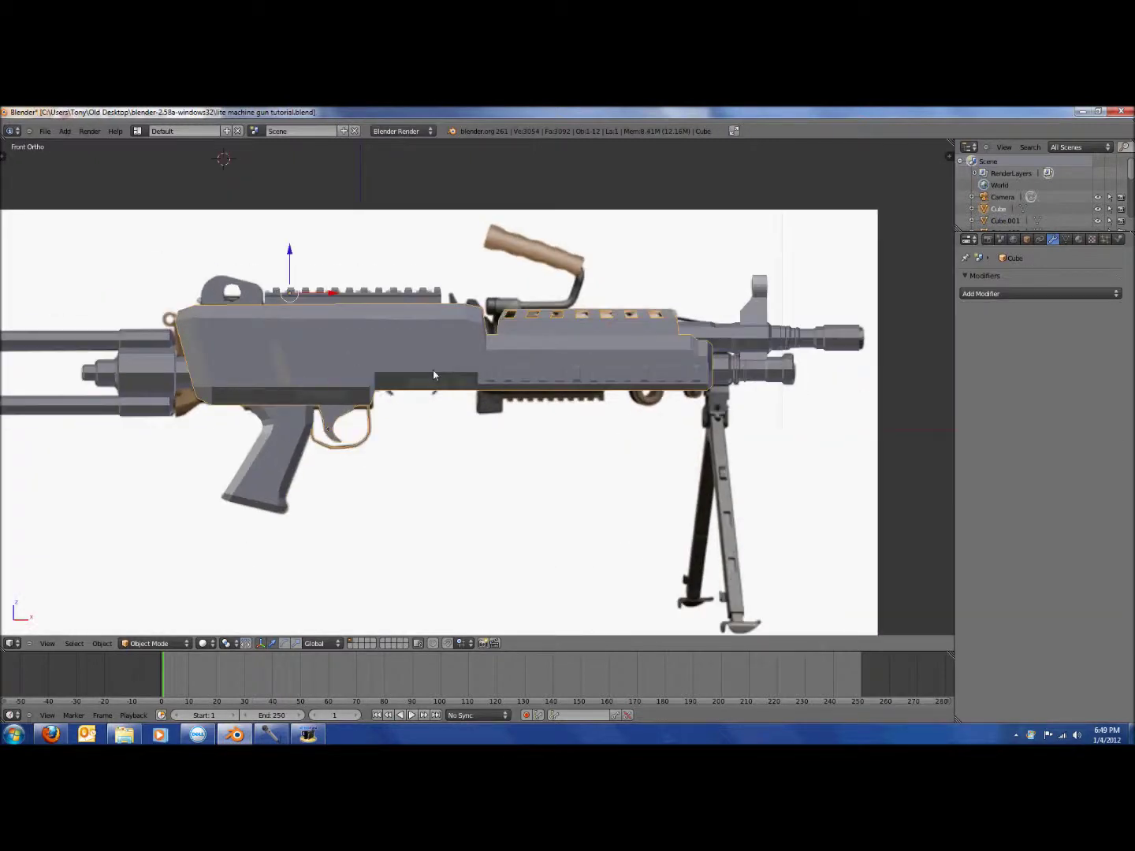
middle_click_drag(843, 461, 748, 414, "shift")
scroll(748, 505, "up", 2)
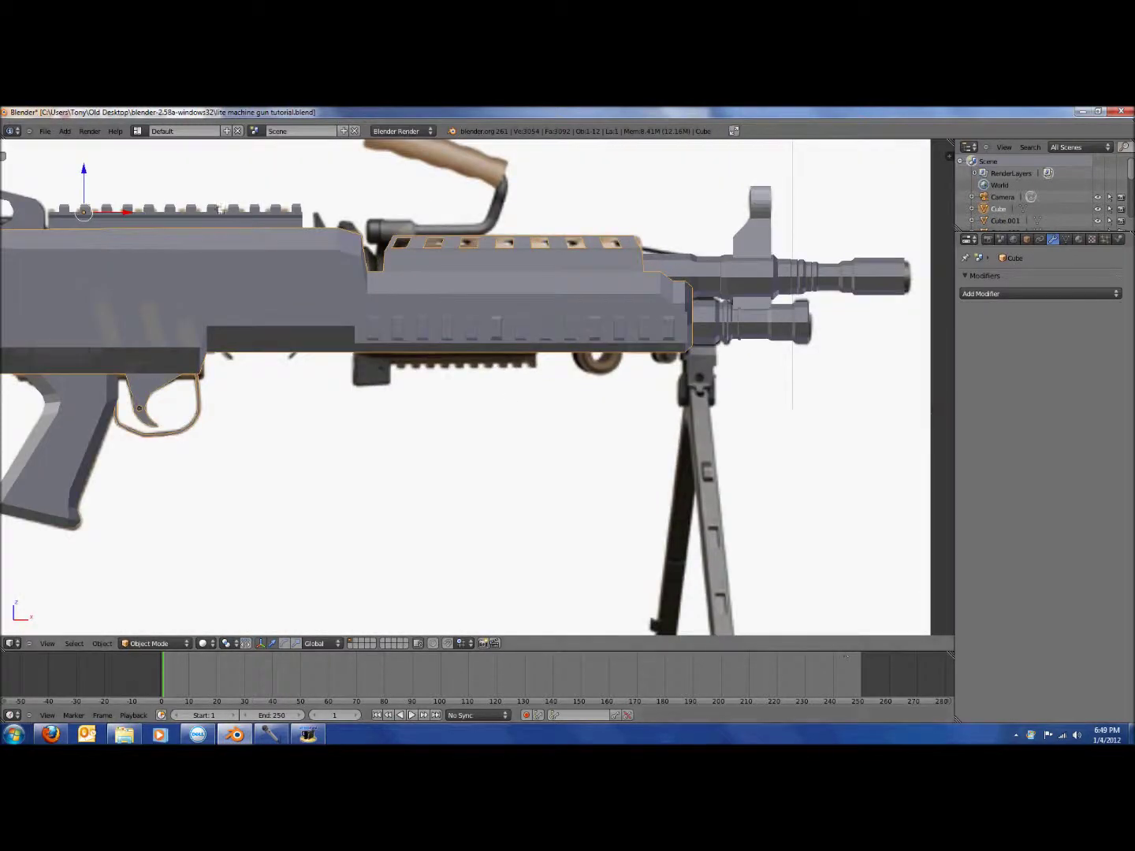
left_click(66, 131)
mouse_move(74, 145)
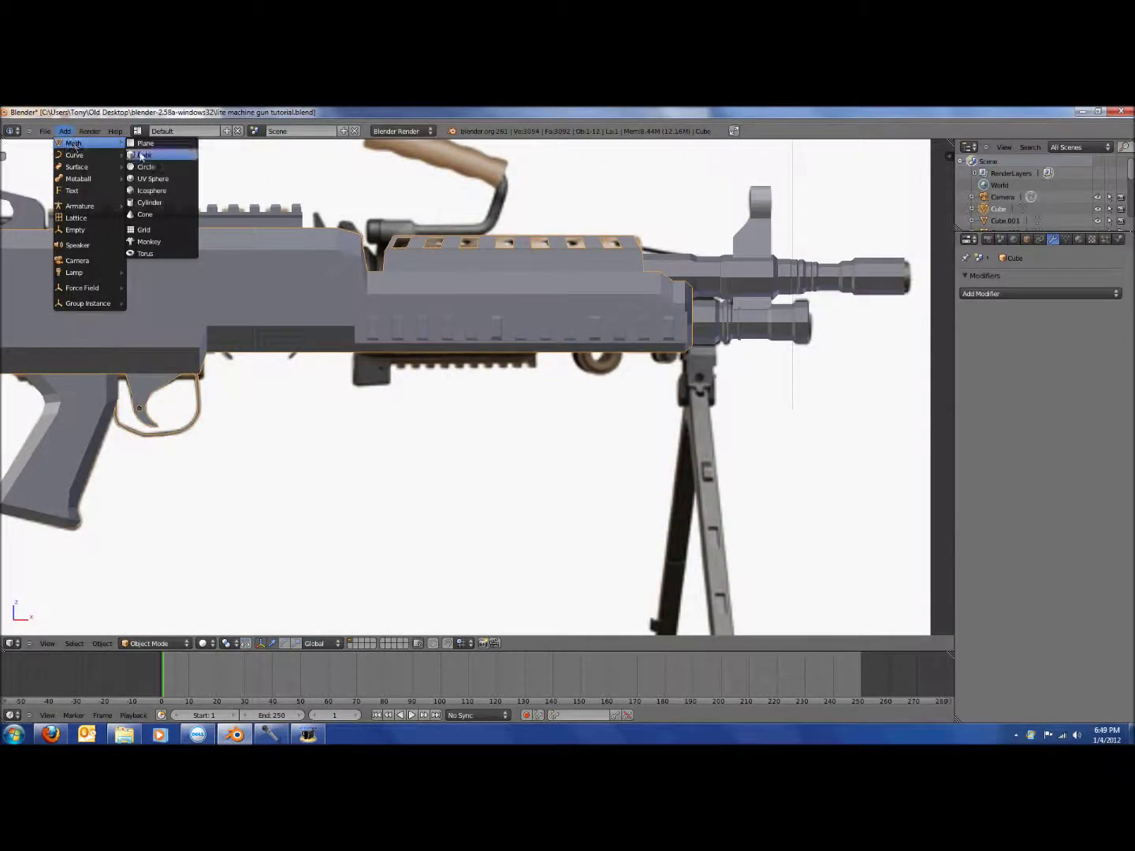
left_click(146, 155)
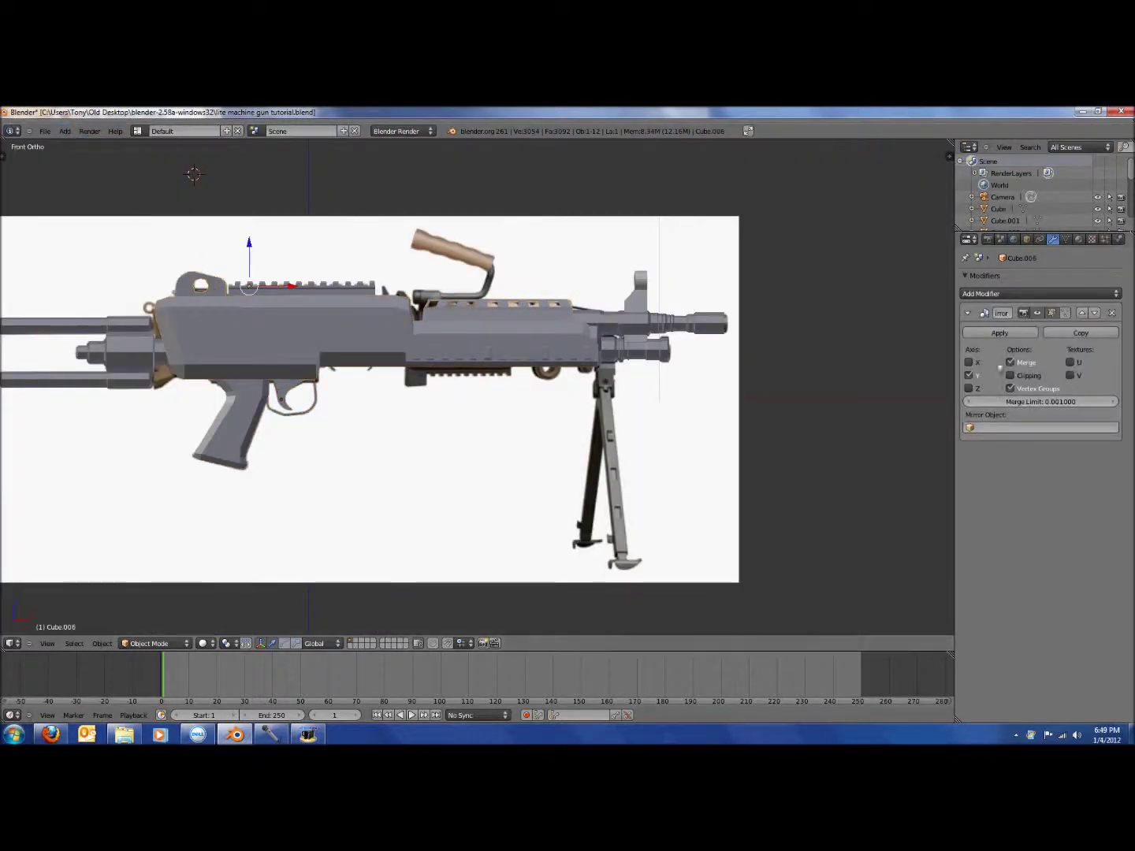
left_click(1007, 335)
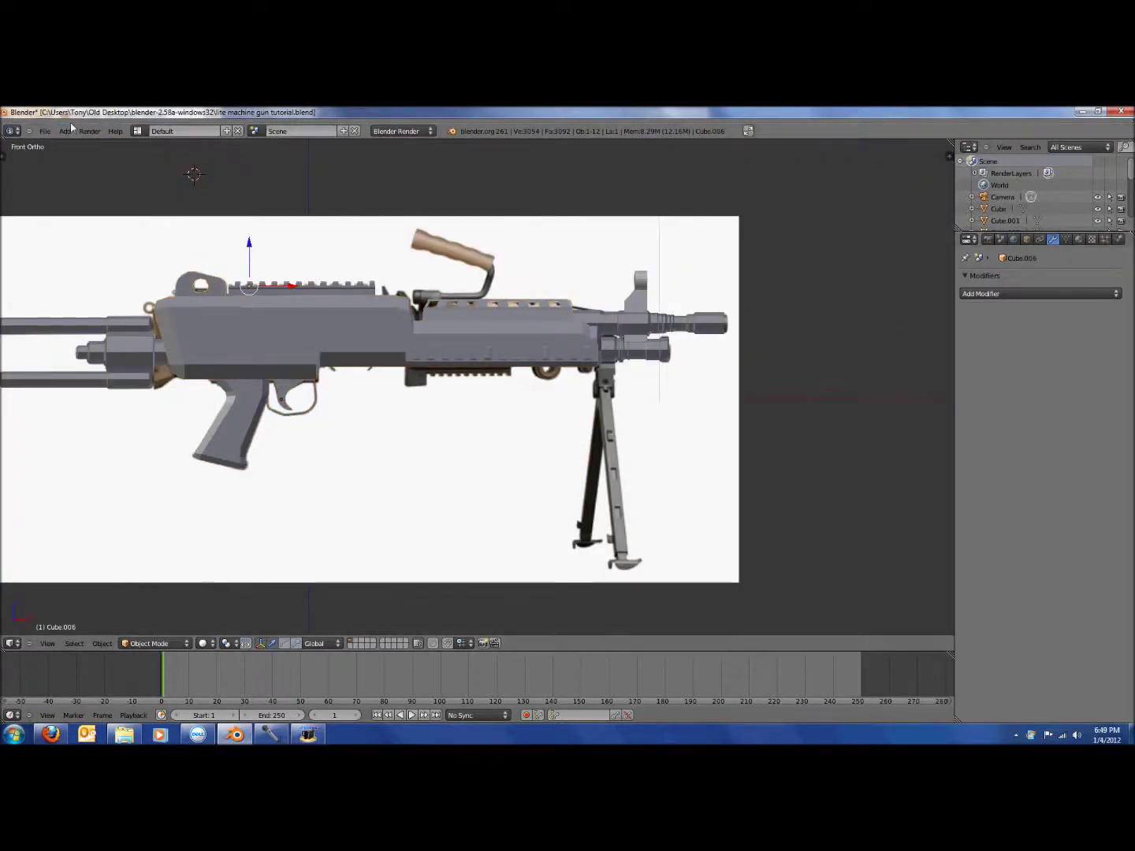
key("ctrl+z")
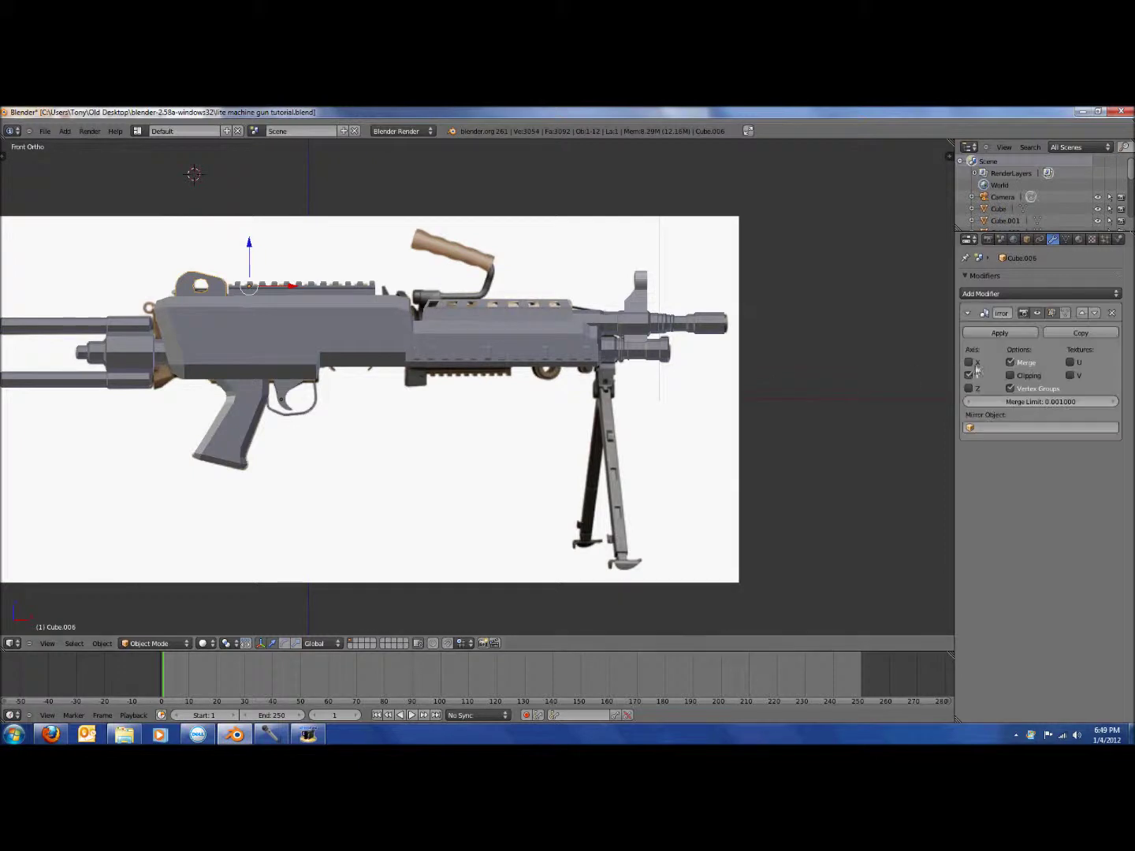
Add a cube inside the rear sight's mesh in Edit Mode and cut a centred edge loop along its X length
key("Tab")
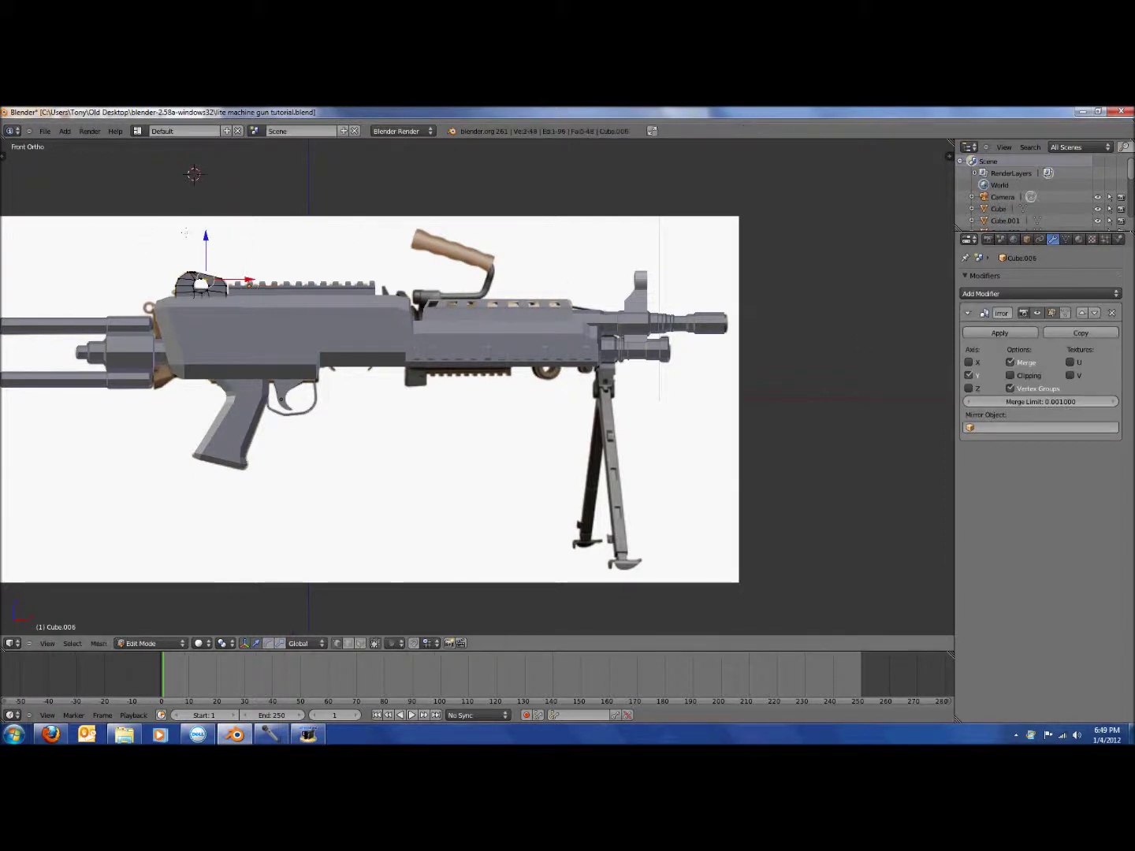
left_click(65, 132)
mouse_move(88, 142)
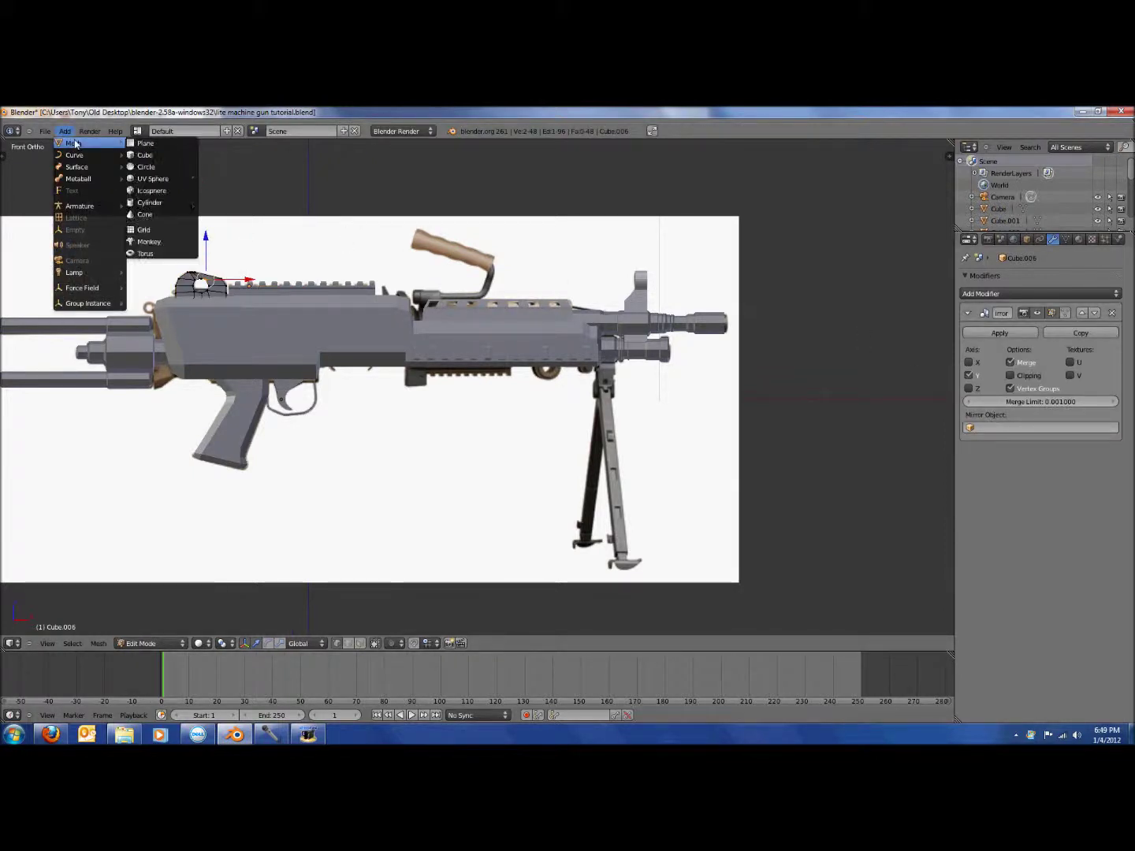
left_click(146, 156)
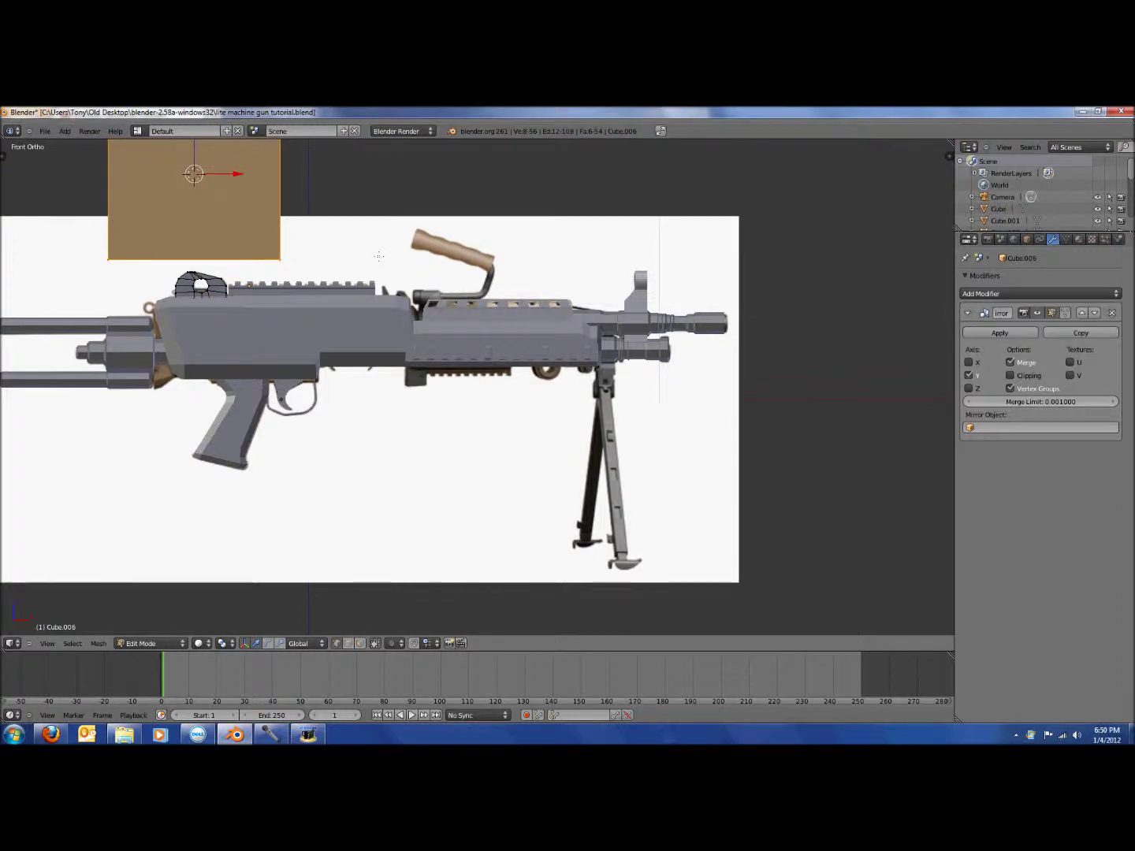
key("KP_7")
key("ctrl+r")
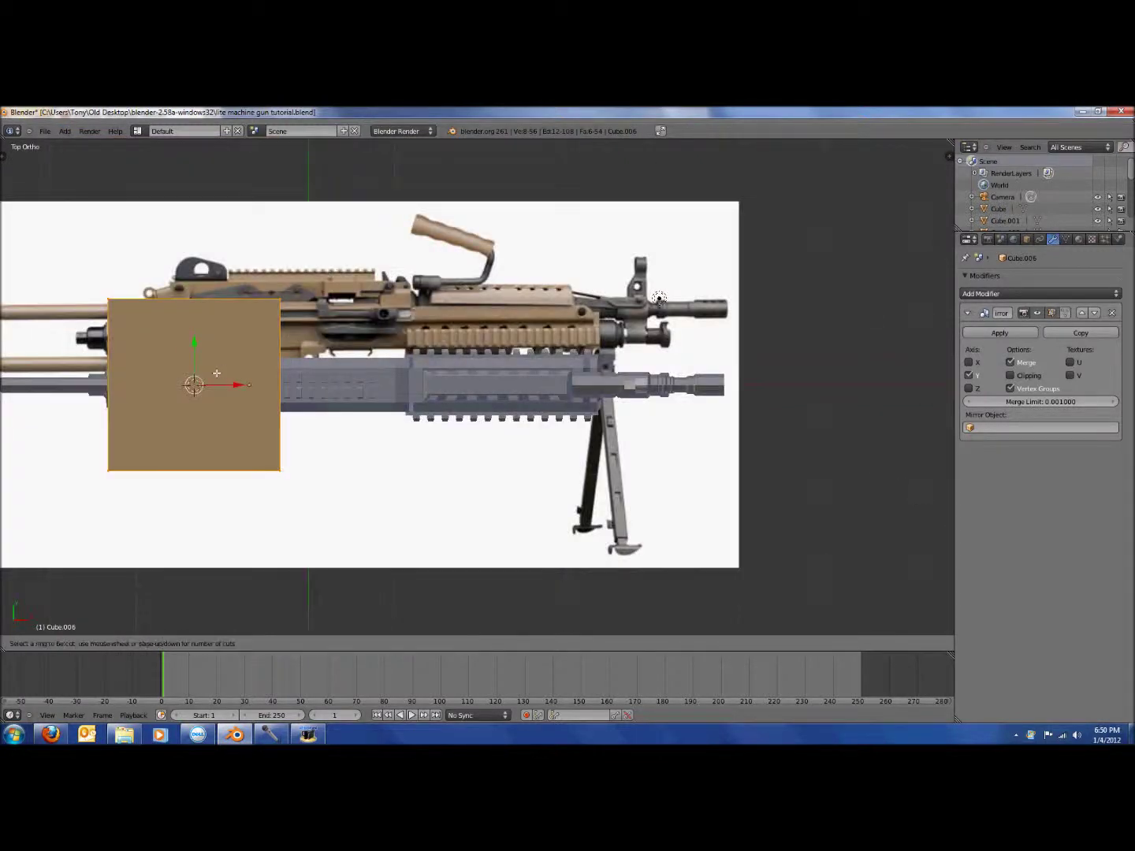
left_click(262, 391)
right_click(268, 392)
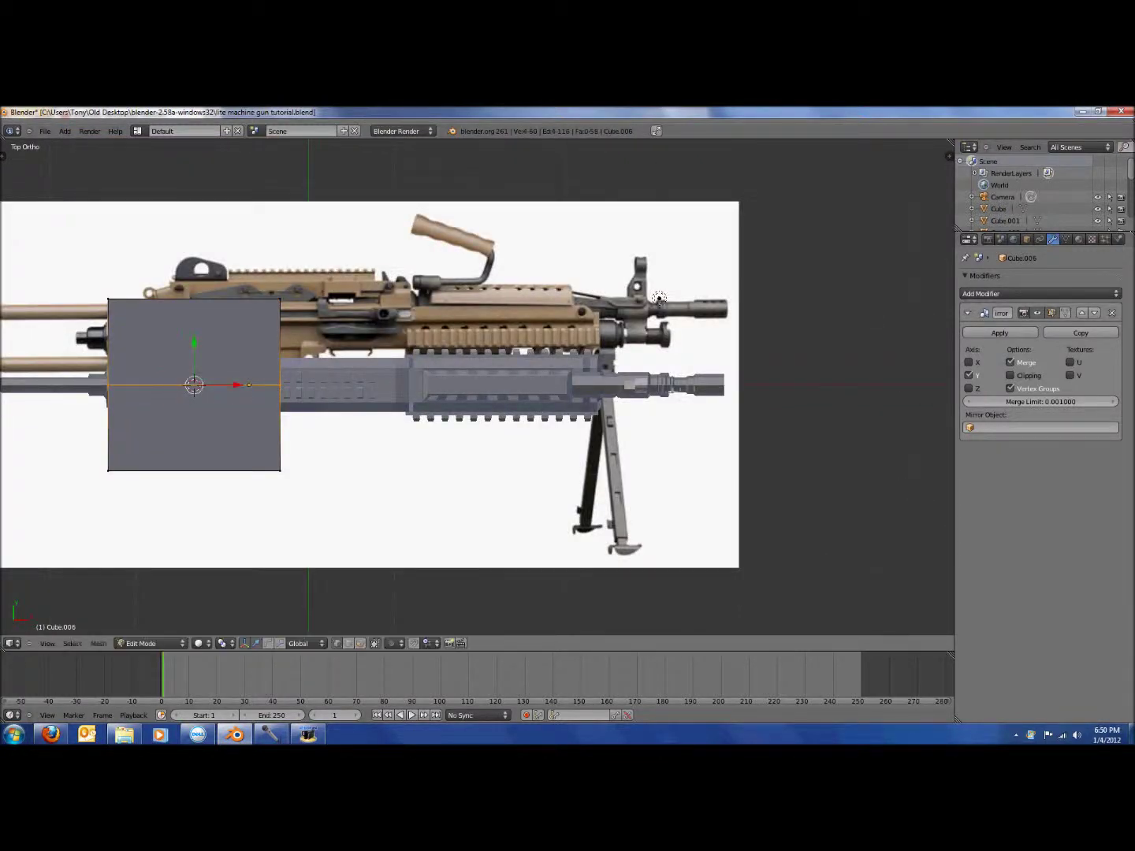
Enable Clipping on the Mirror modifier, delete the cube's vertices on the positive Y side, and select all remaining geometry in solid shading
left_click(1012, 376)
key("z")
key("a")
key("b")
left_click_drag(71, 274, 381, 321)
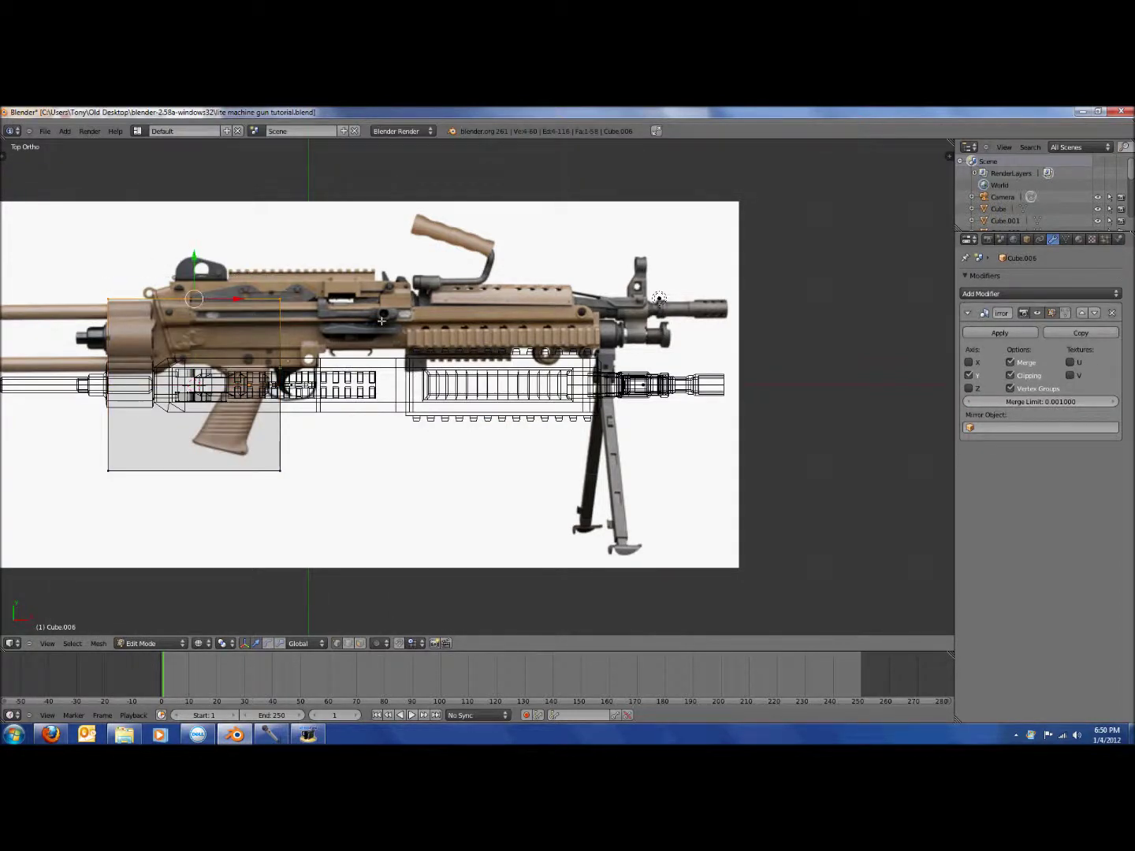
key("x")
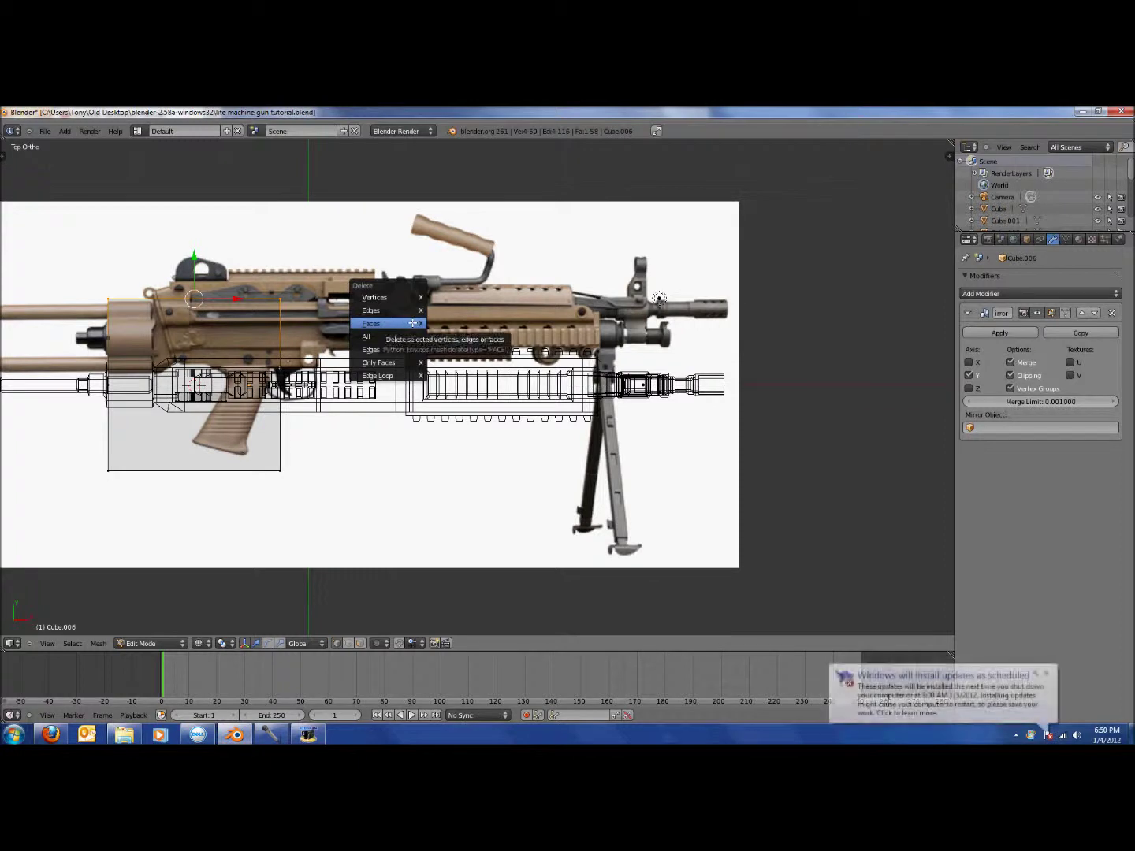
left_click(415, 297)
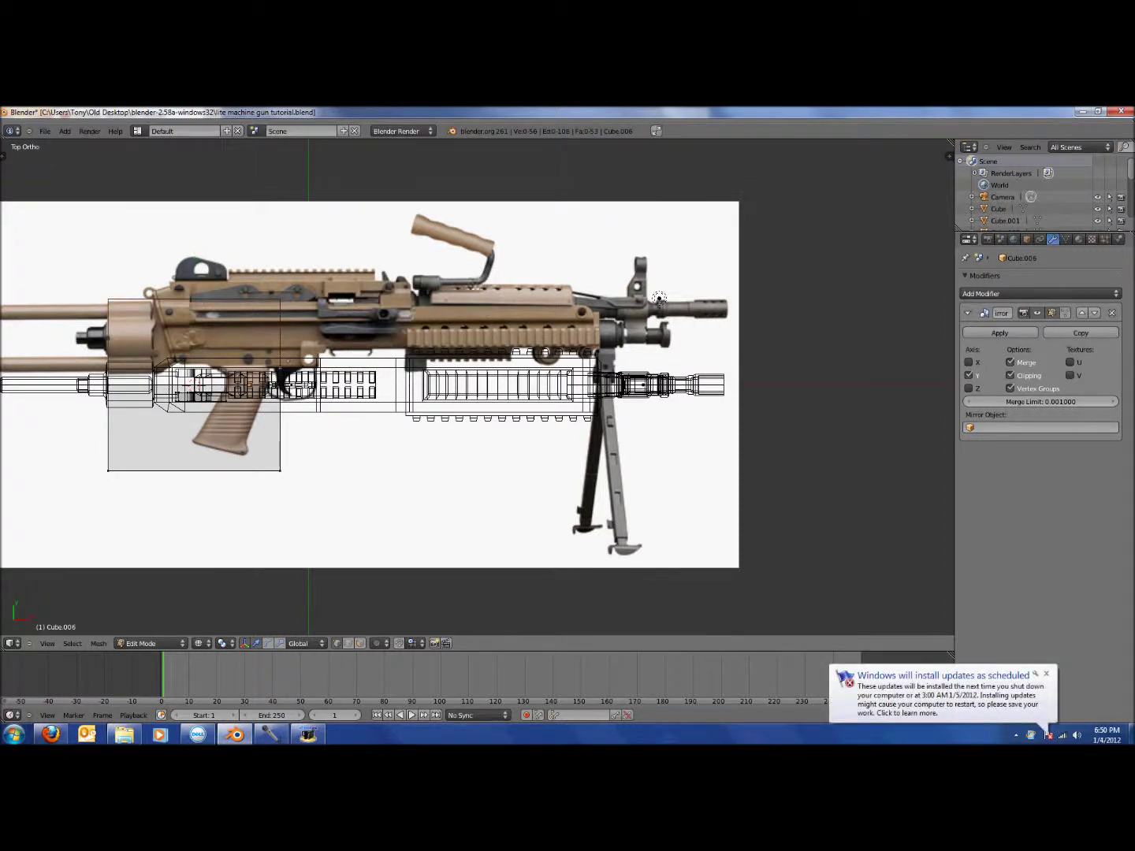
key("z")
key("z")
key("a")
key("z")
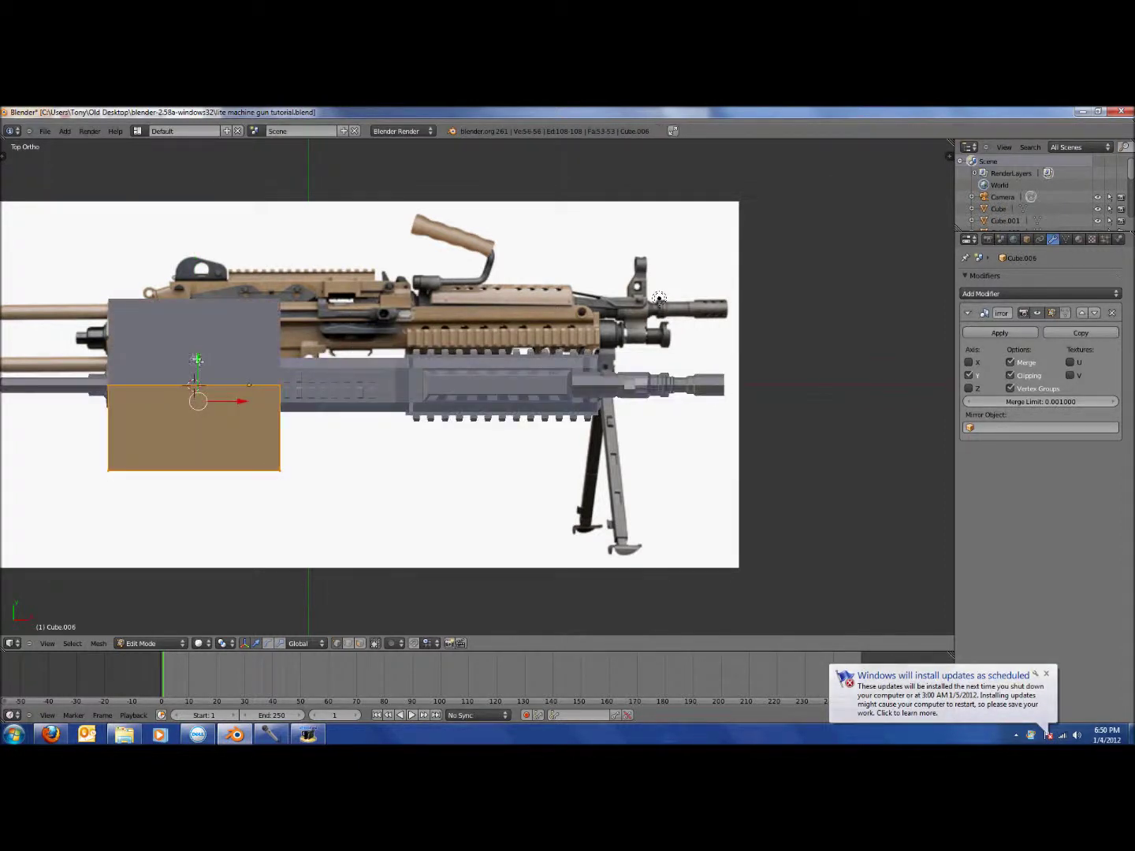
key("g")
left_click(222, 412)
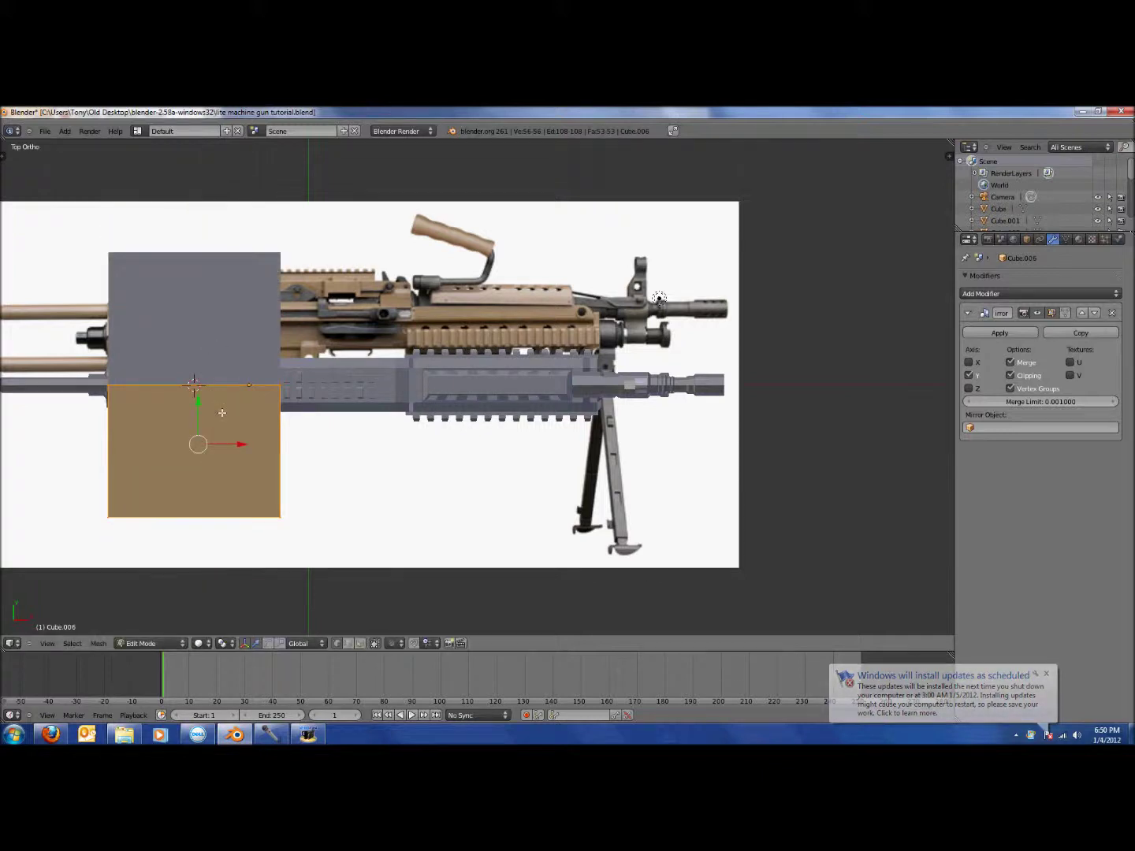
key("ctrl+z")
Move the selected geometry along Y toward the mirror centreline so clipping narrows the cube half
key("g")
key("y")
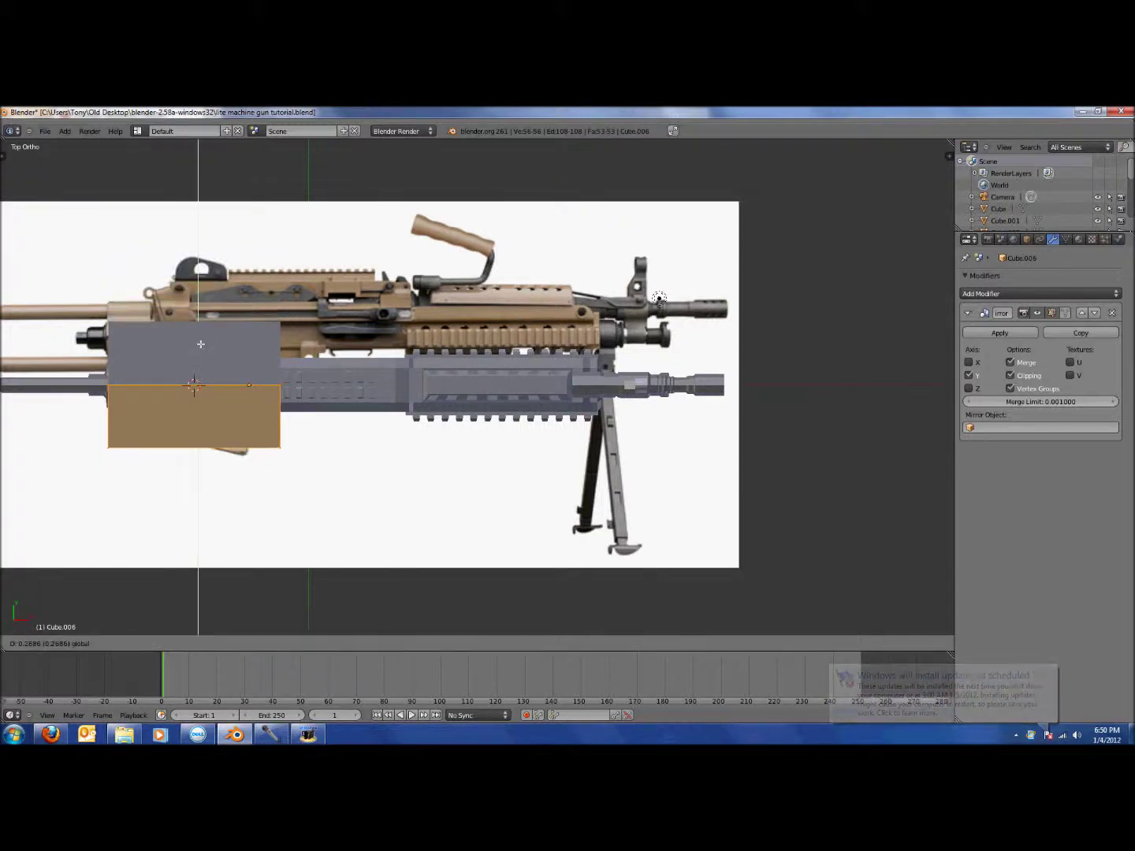
left_click(205, 294)
left_click_drag(196, 344, 266, 388)
Shorten the block by moving its four front-end vertices rearward along X
key("a")
key("z")
key("b")
key("z")
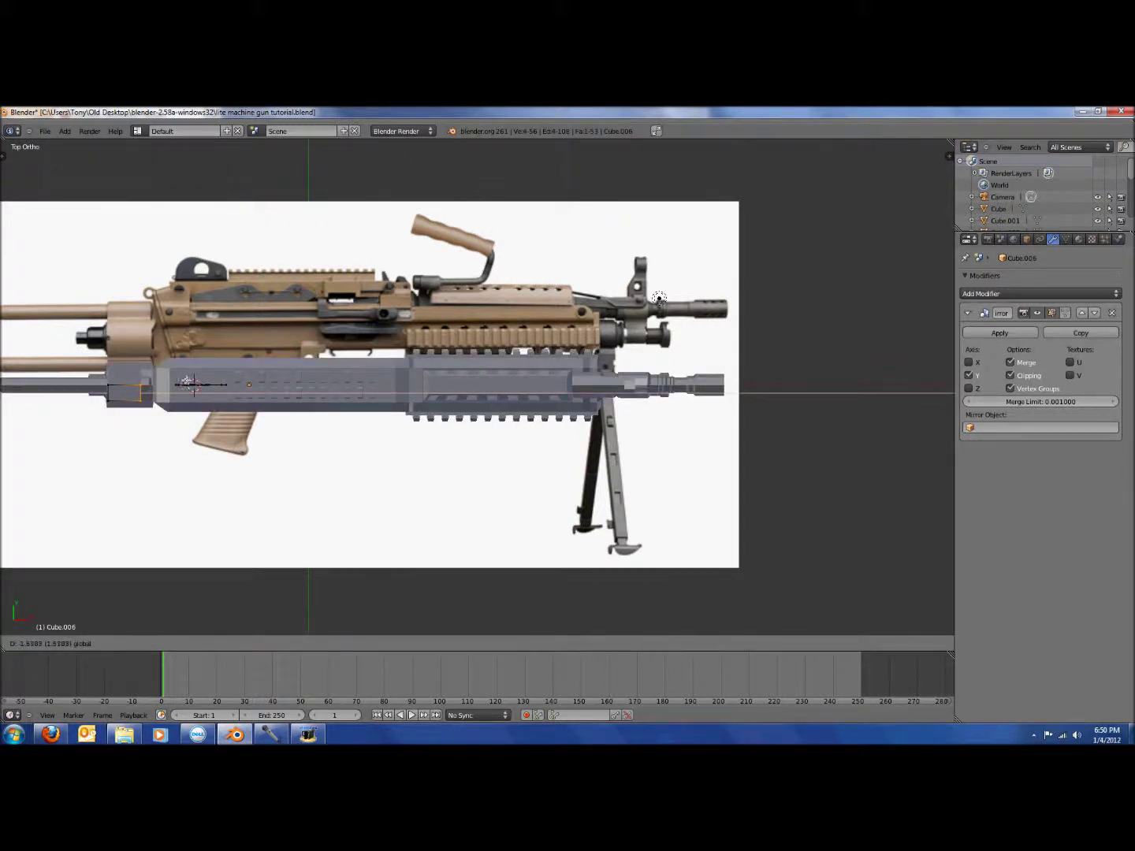
key("Return")
Narrow the block slightly by moving its outer side vertices along Y toward the centreline
key("z")
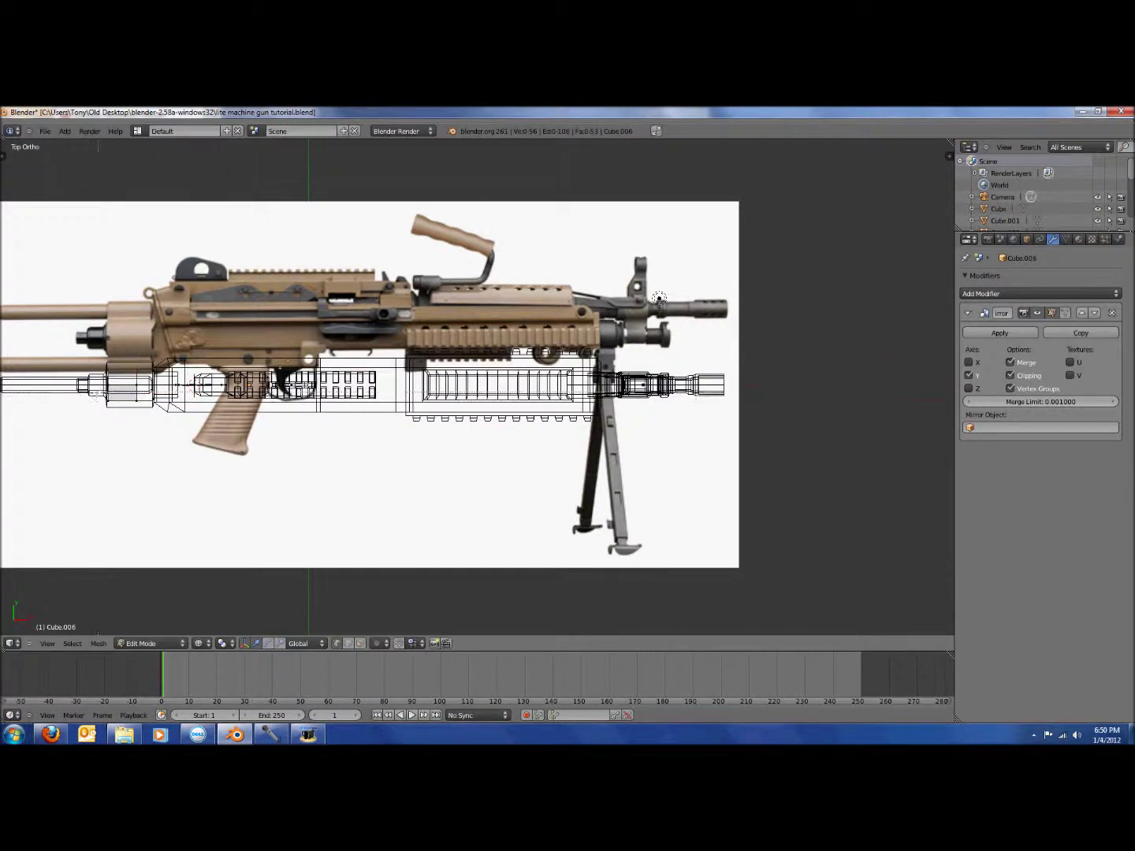
key("z")
key("g")
key("y")
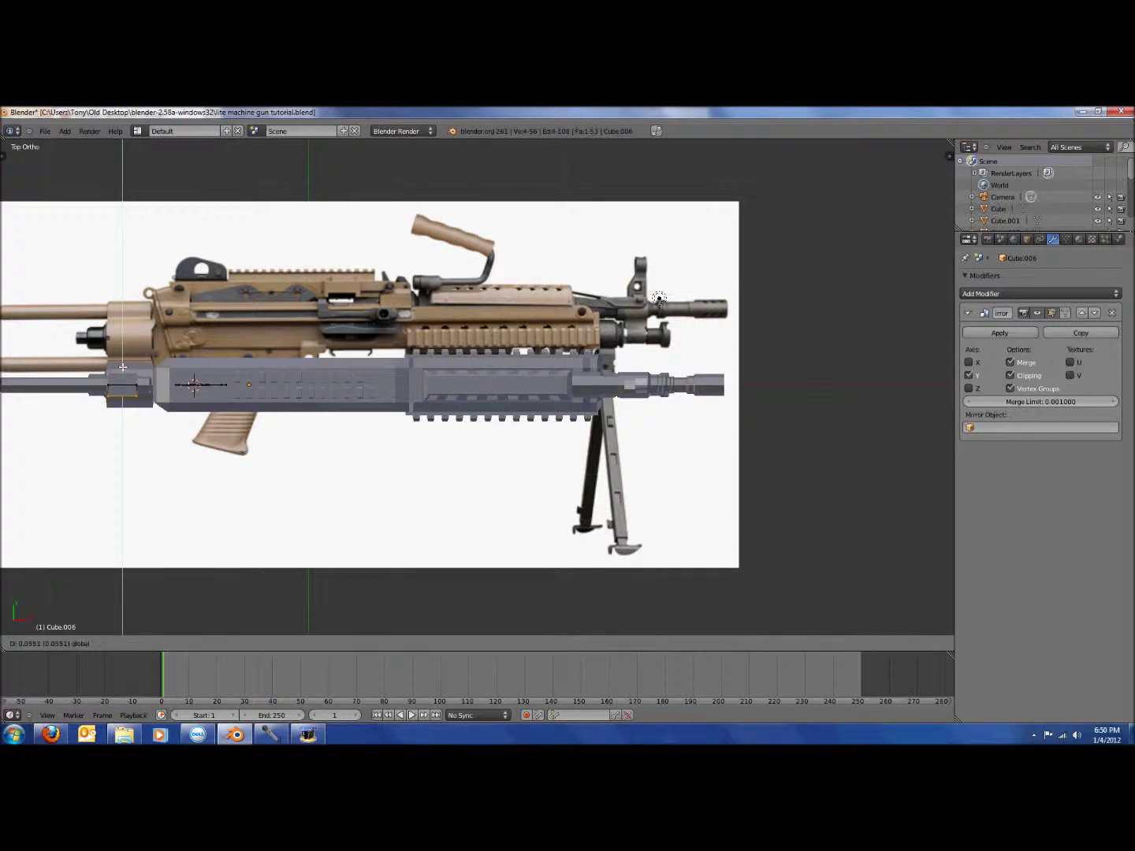
key("Return")
Select the whole block and move it forward along X to the front end of the handguard
key("z")
key("z")
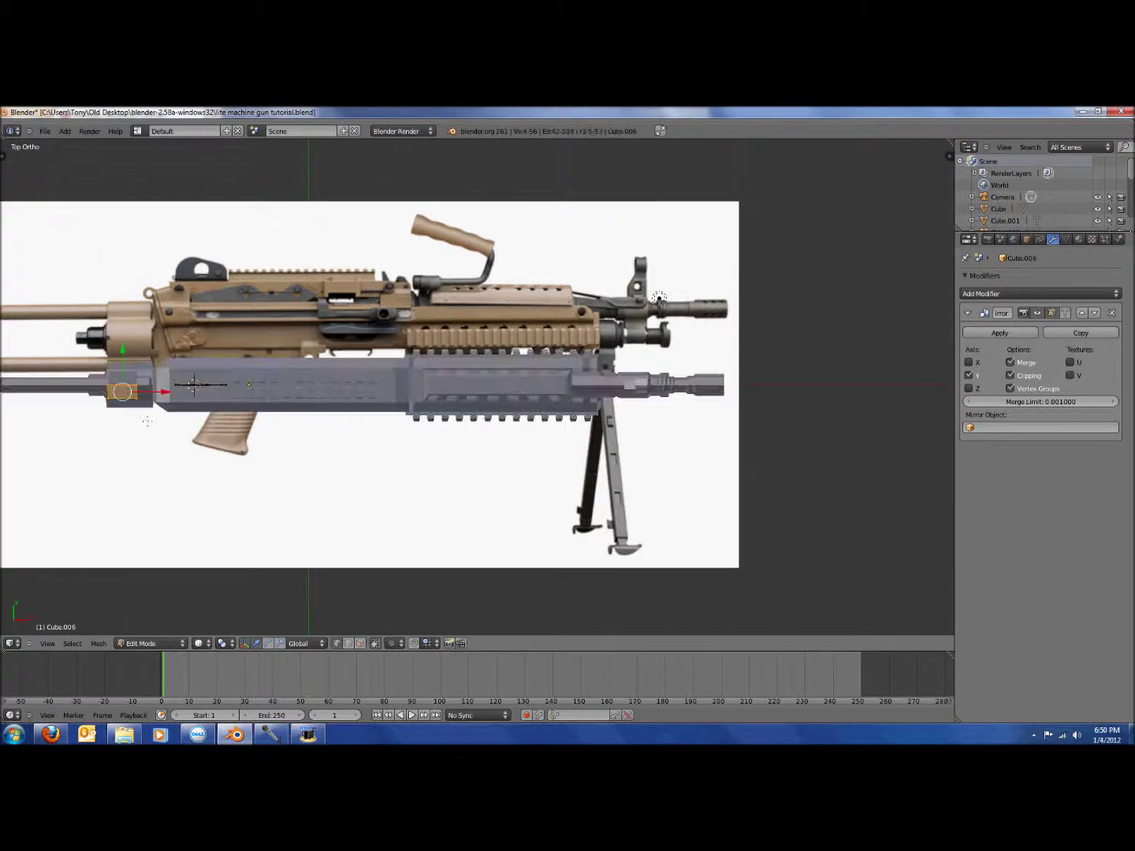
key("g")
key("x")
key("Return")
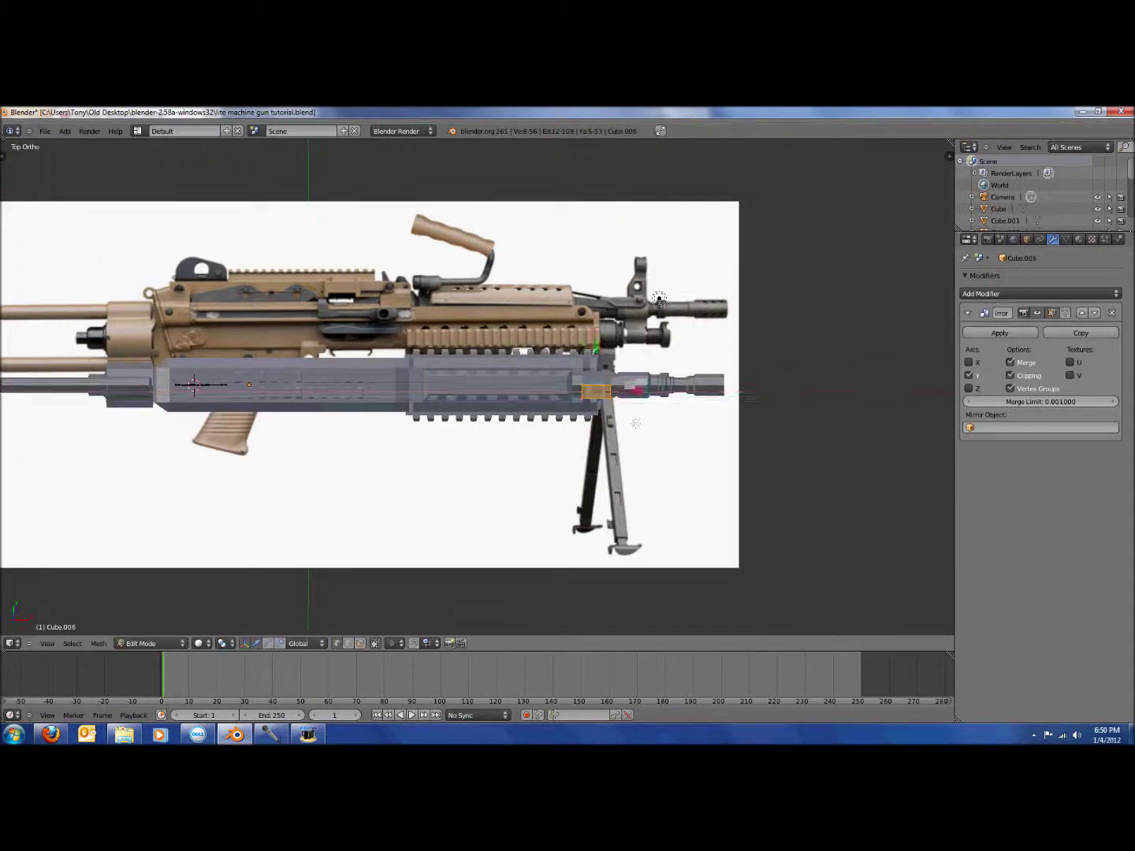
Lower the block along Z beneath the barrel and shift it forward along X over the bipod in the reference
key("KP_1")
scroll(596, 175, "down", 2)
scroll(597, 174, "up", 1)
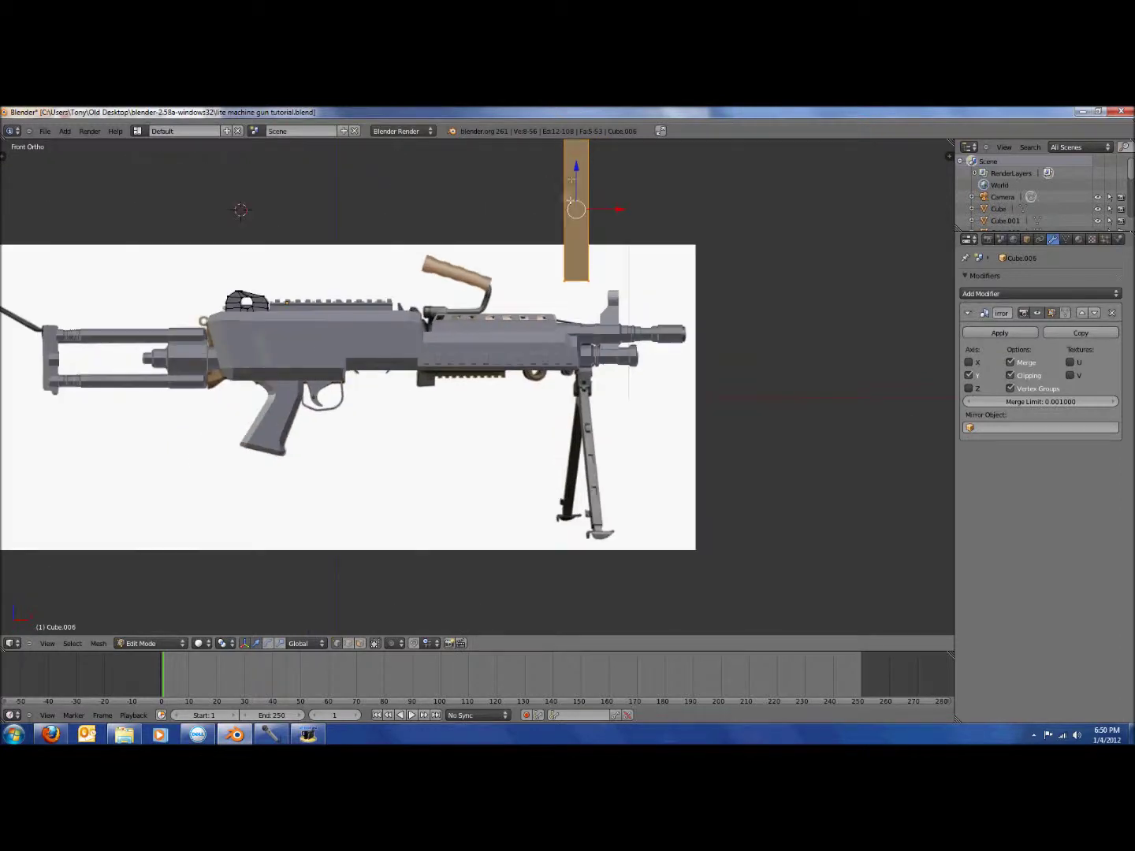
key("g")
key("z")
left_click(595, 399)
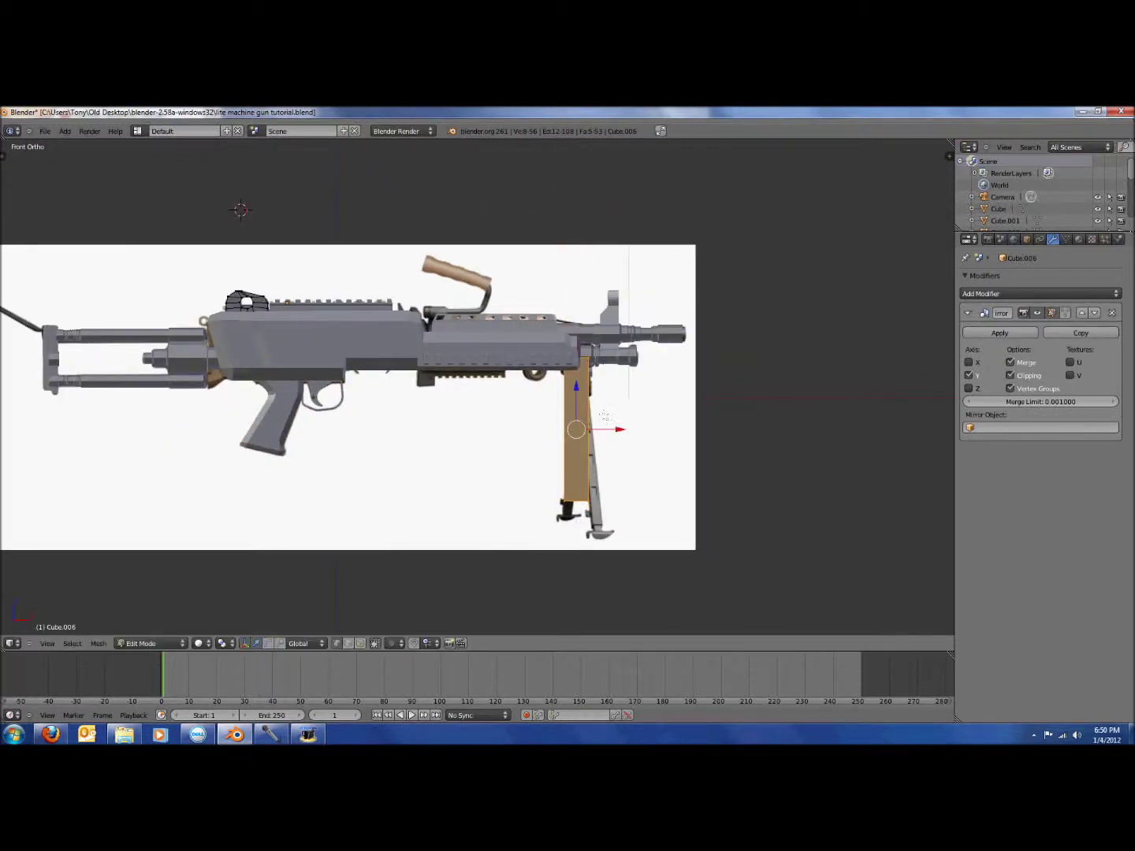
key("g")
key("x")
left_click(621, 405)
Scale the block down slightly in the right view and raise it along Z to meet the gun's underside
key("KP_3")
scroll(700, 423, "up", 2)
scroll(701, 423, "up", 1)
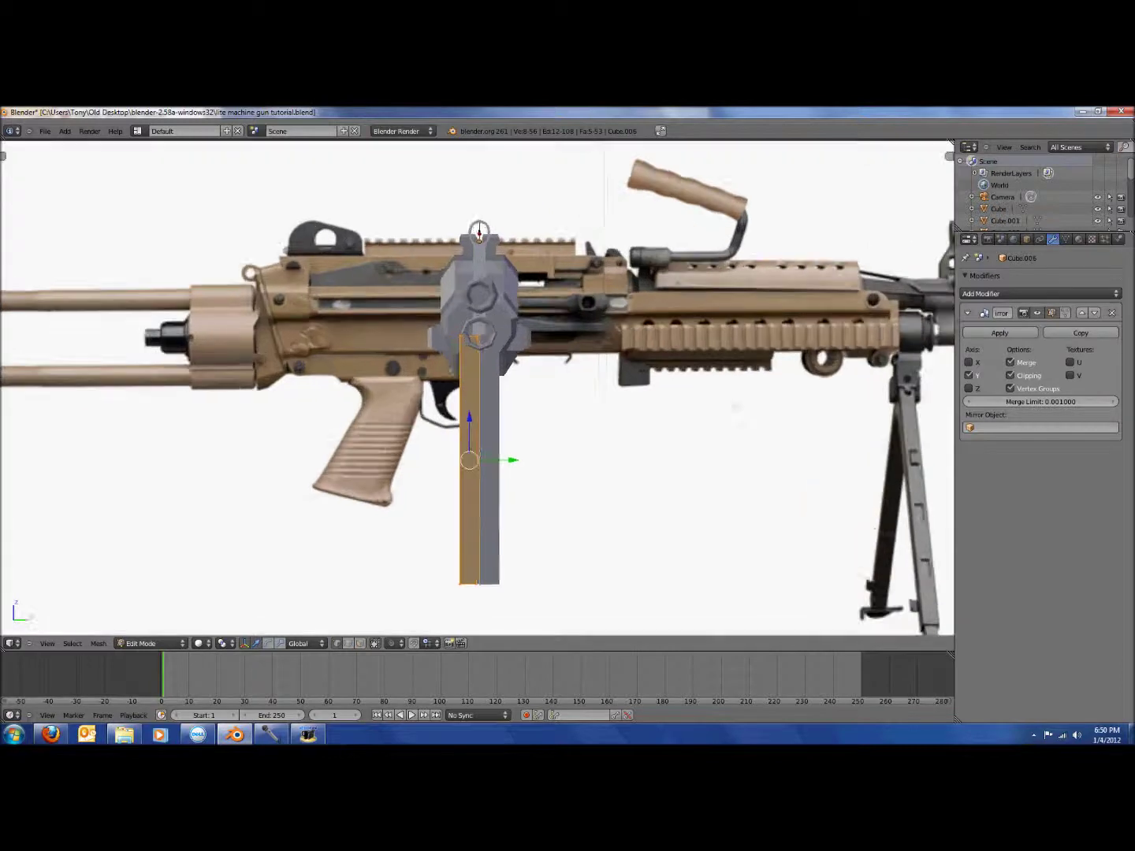
key("s")
key("Return")
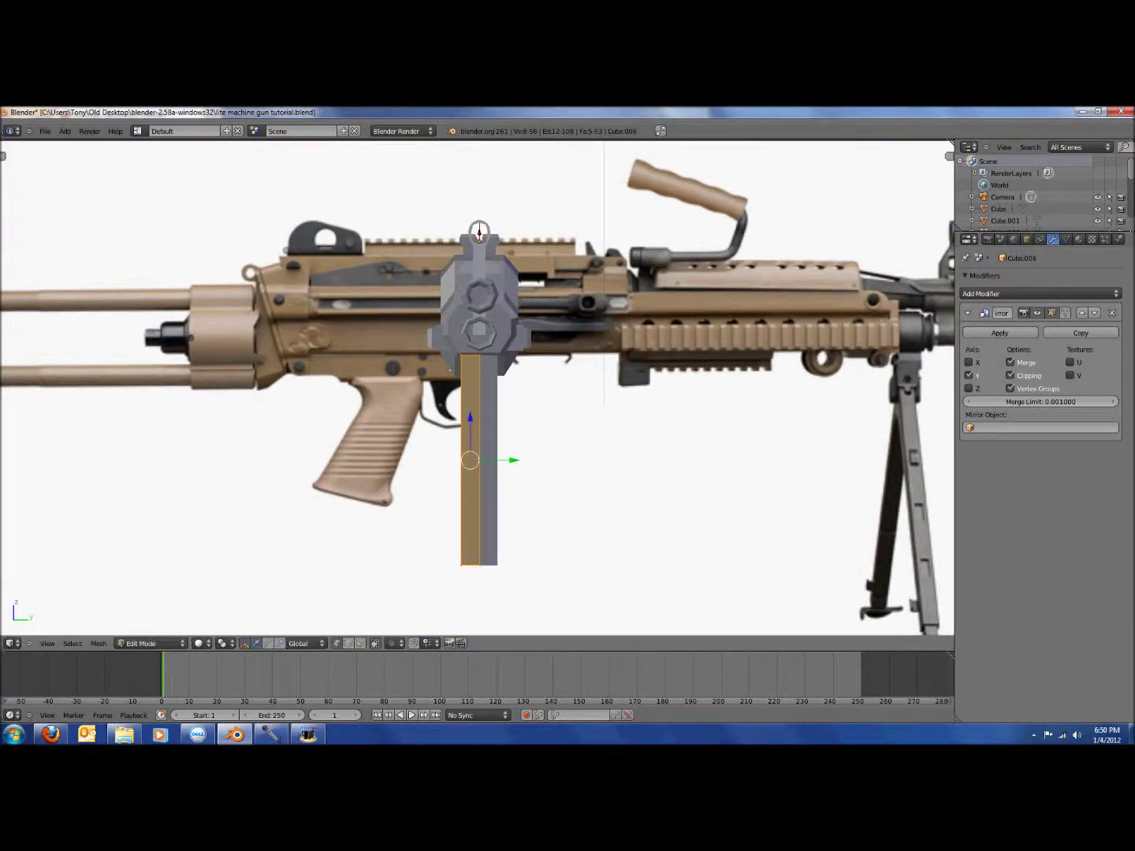
left_click_drag(469, 415, 471, 406)
Shift the block rearward along X in the front view so it sits beneath the handguard's front end
key("KP_1")
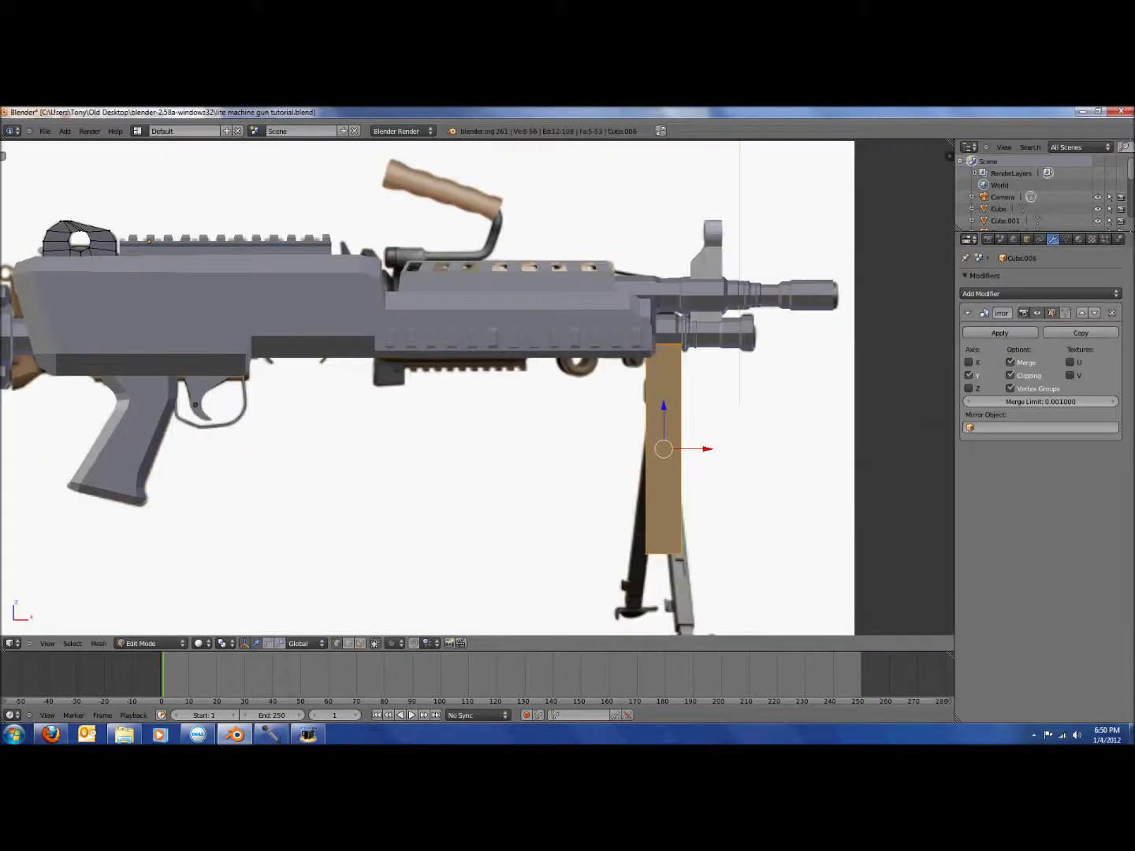
scroll(481, 405, "up", 1)
left_click_drag(745, 462, 708, 462)
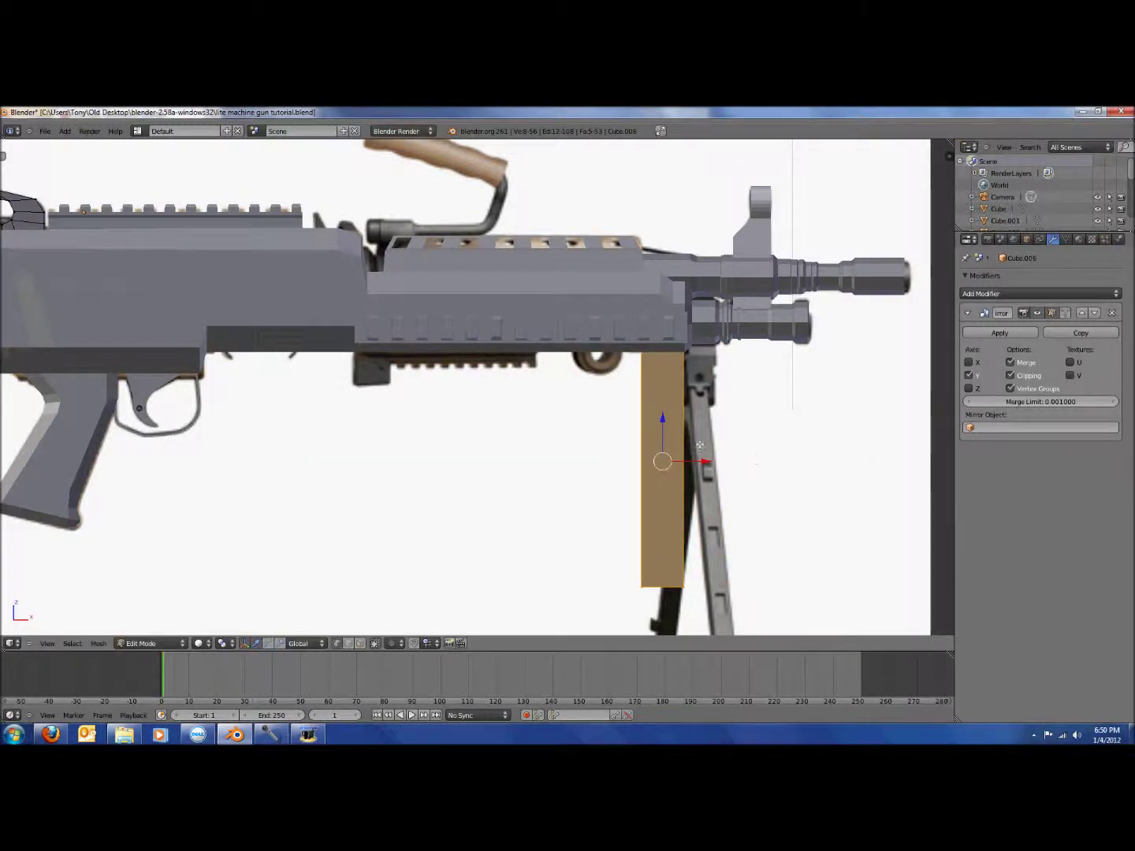
Raise the block's bottom vertices along Z in wireframe, leaving a short block just below the handguard
key("z")
key("a")
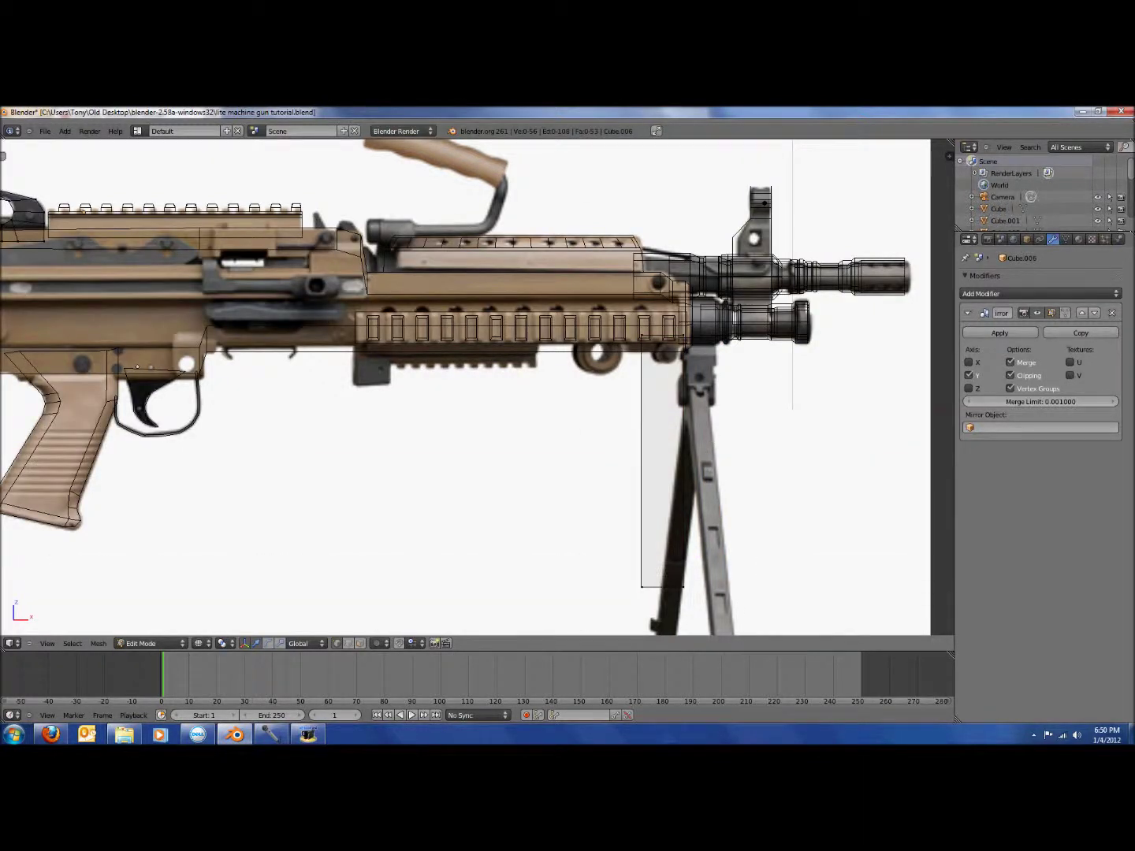
left_click_drag(665, 588, 713, 605)
left_click_drag(664, 546, 678, 342)
Extrude the block's bottom face three times, slightly scaling the first two extrusions and pulling the last down to the bipod mount's lower edge
key("e")
left_click(730, 401)
key("s")
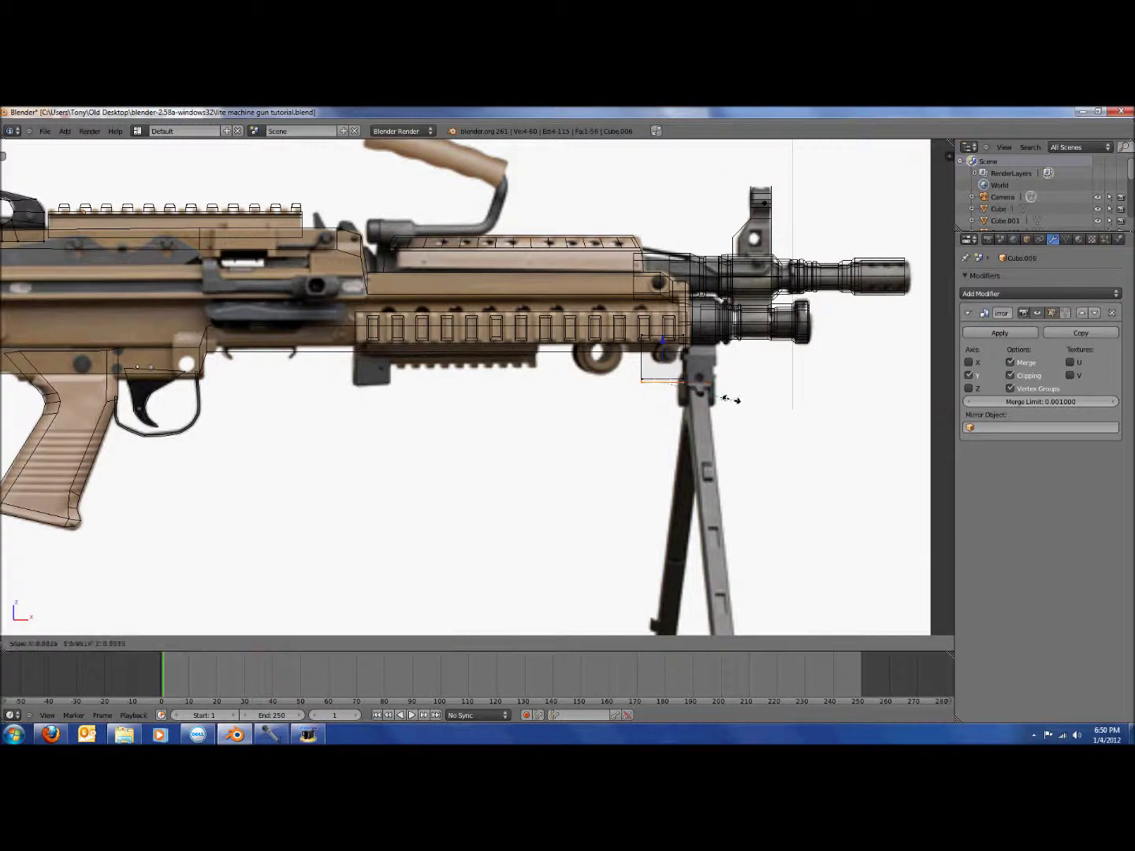
left_click(723, 401)
key("e")
key("s")
left_click(727, 402)
key("e")
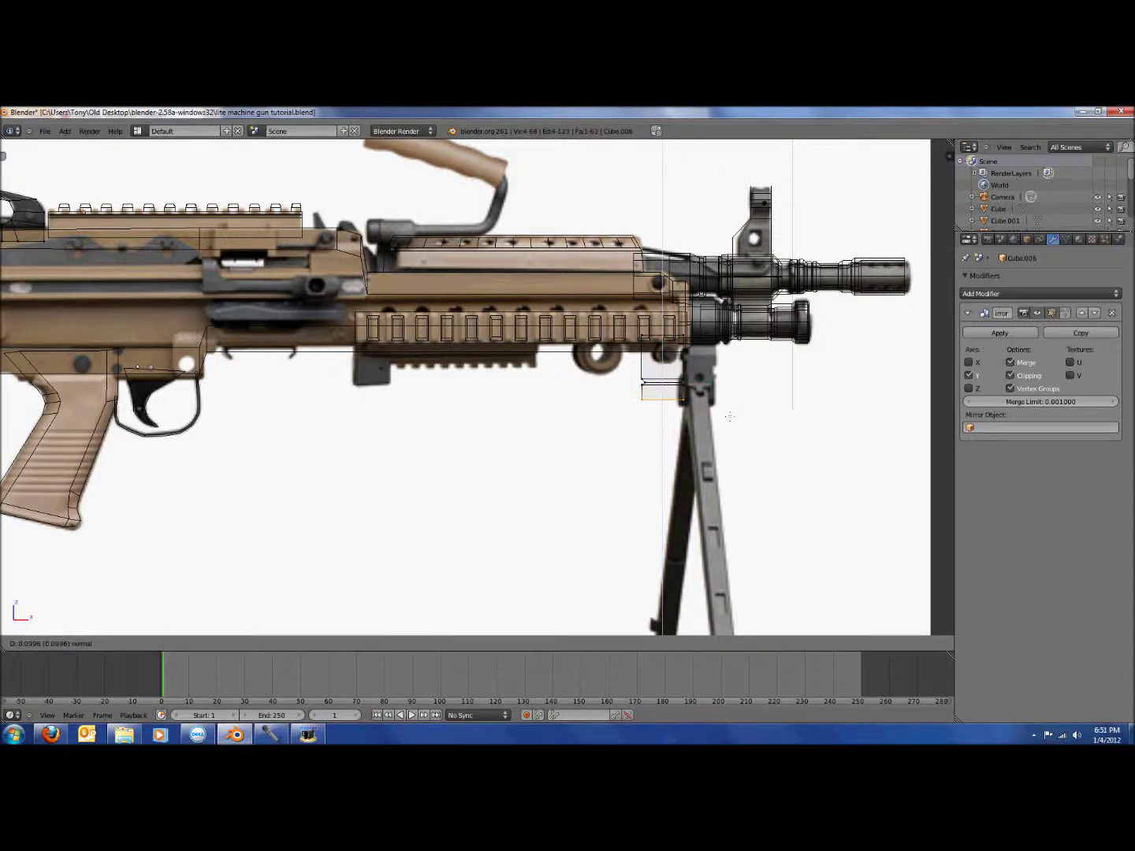
left_click(729, 420)
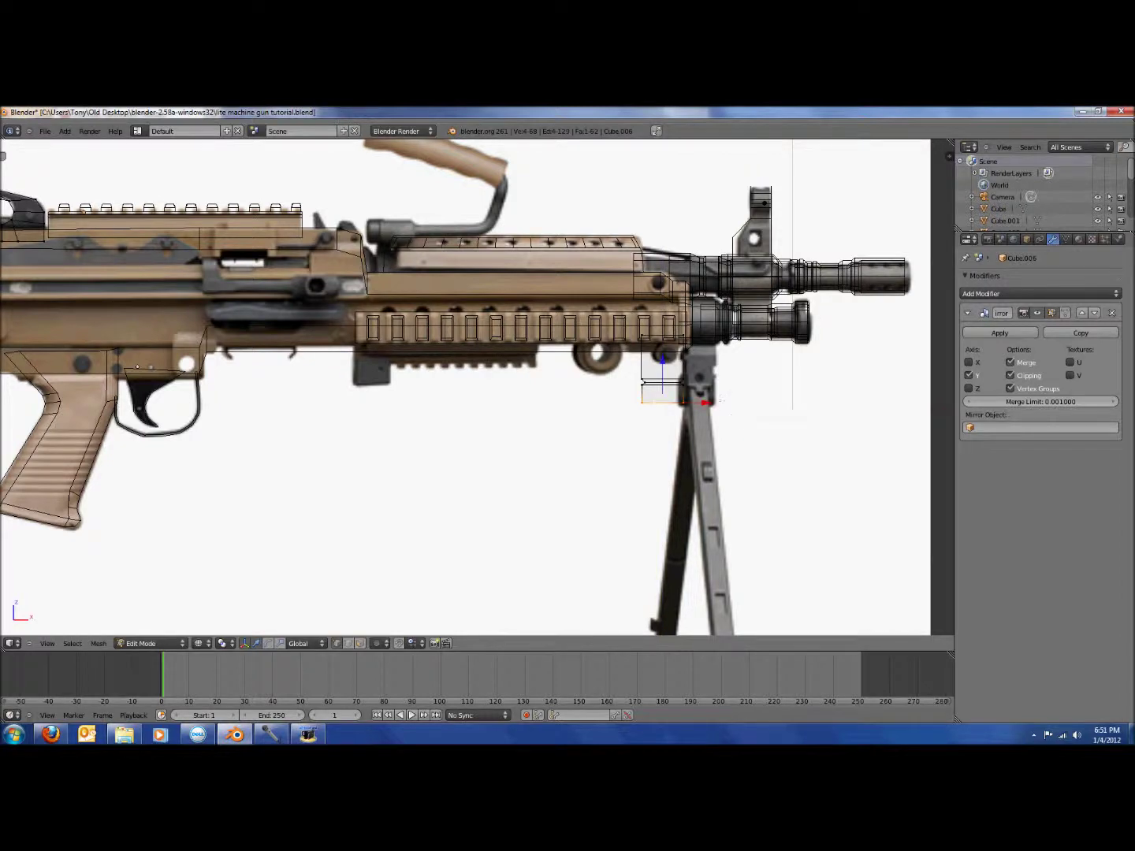
Add a vertical loop cut to the bipod mount block in the right view, slid toward the mirror centreline
middle_click_drag(720, 409, 672, 413)
key("KP_3")
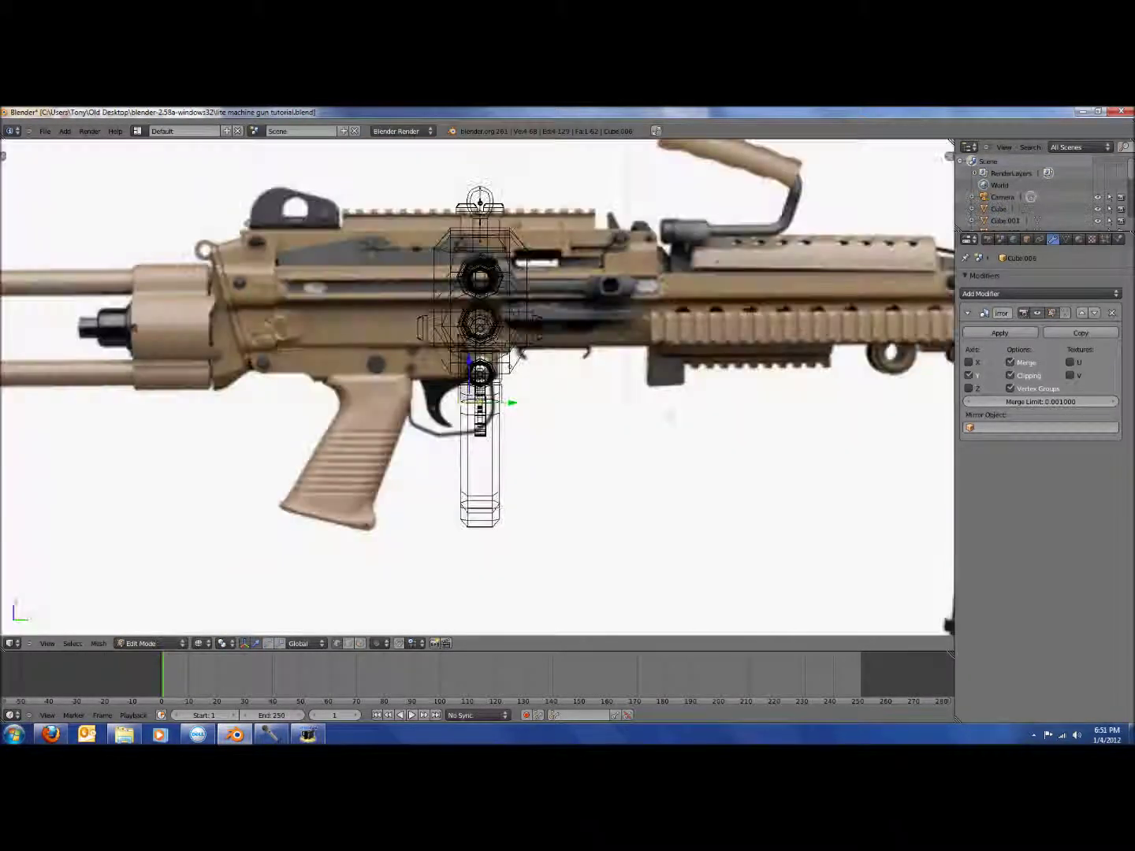
scroll(619, 442, "up", 4)
scroll(515, 486, "up", 2)
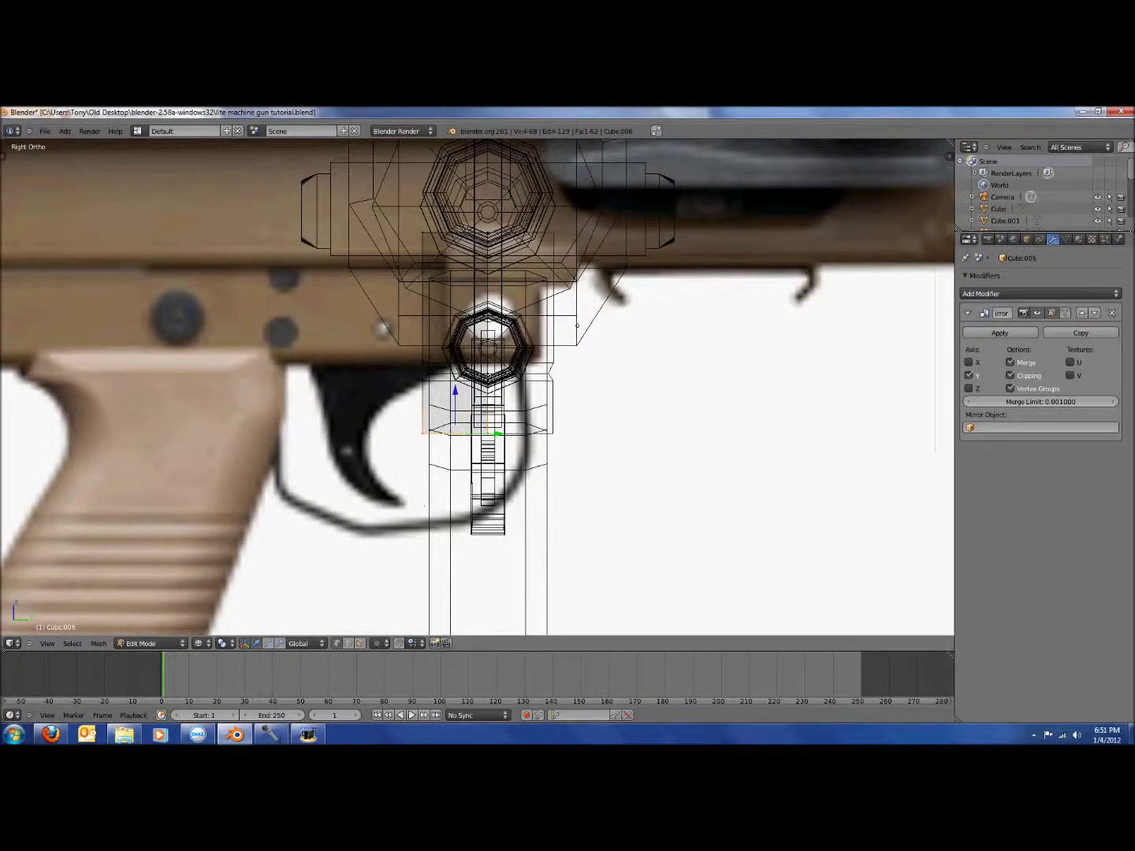
scroll(473, 416, "up", 1)
key("ctrl+r")
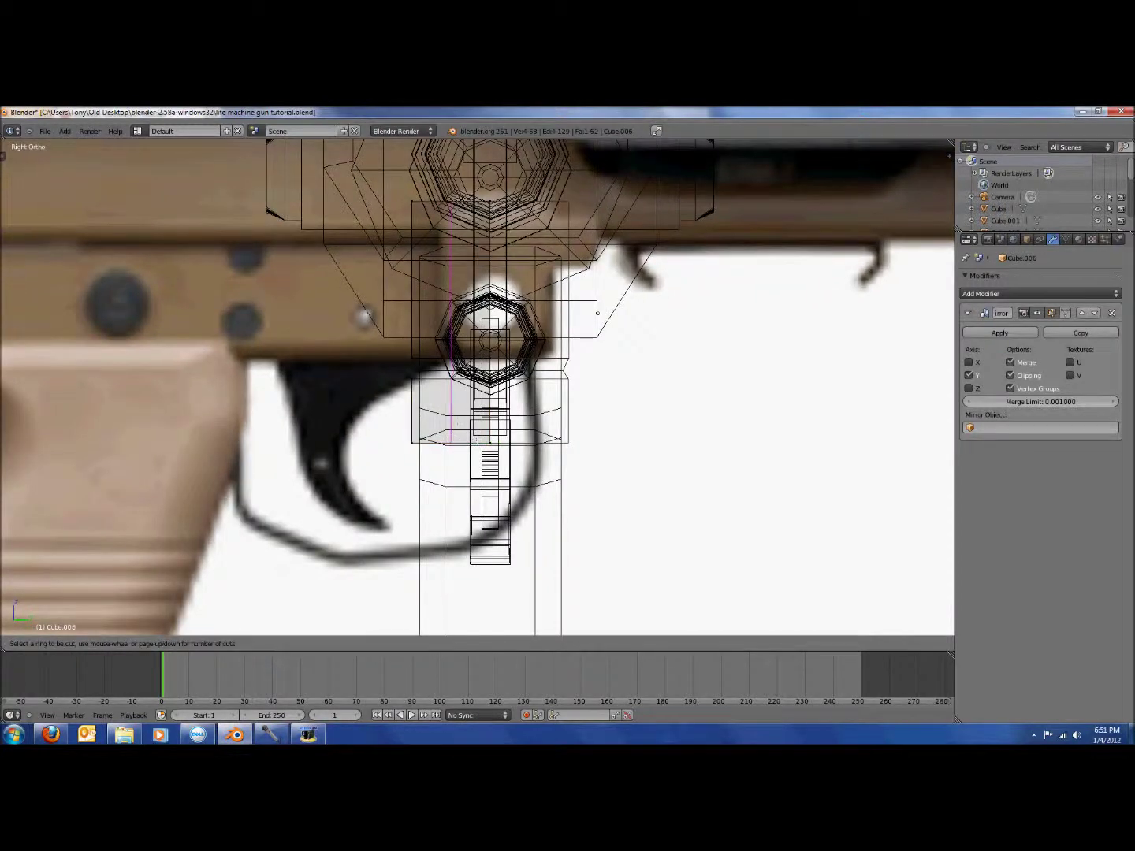
left_click(469, 436)
left_click(471, 432)
key("a")
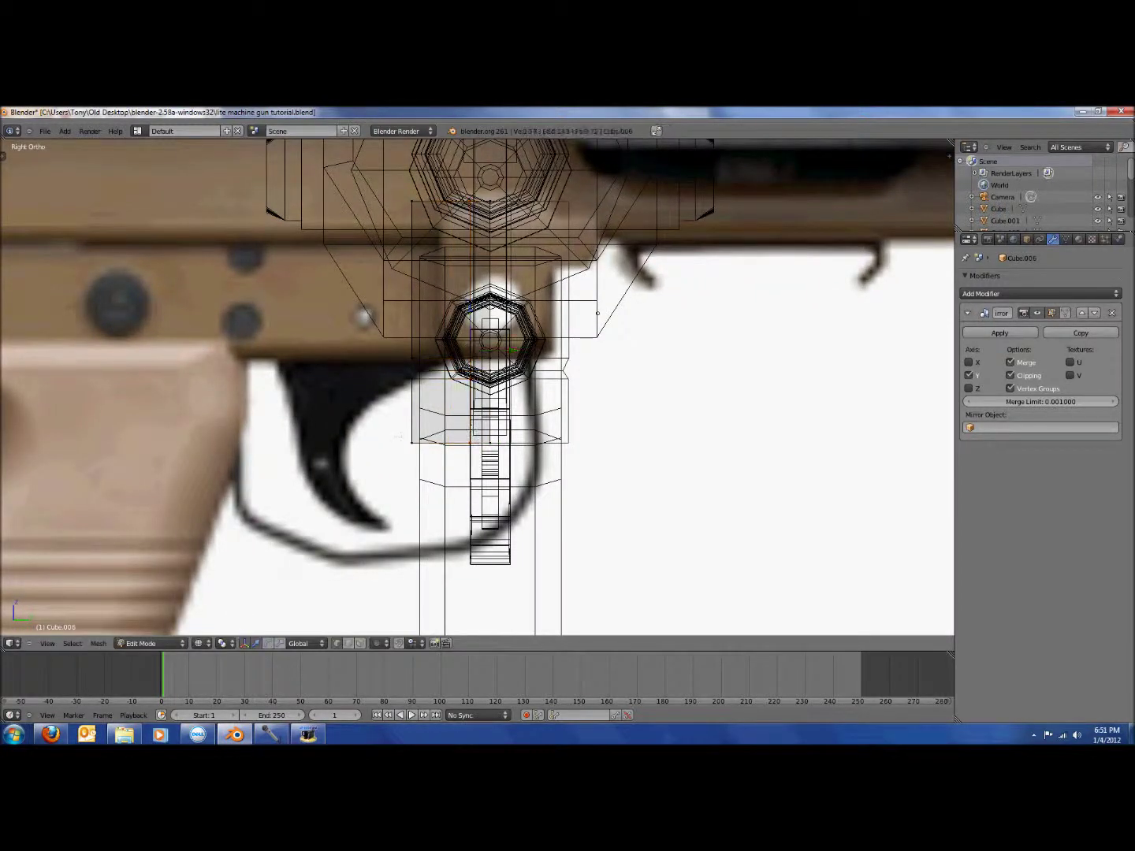
Extrude the outer bottom face of the mount and move it down and outward to form a splayed bipod leg
left_click_drag(480, 464, 483, 470)
scroll(497, 475, "down", 1)
key("e")
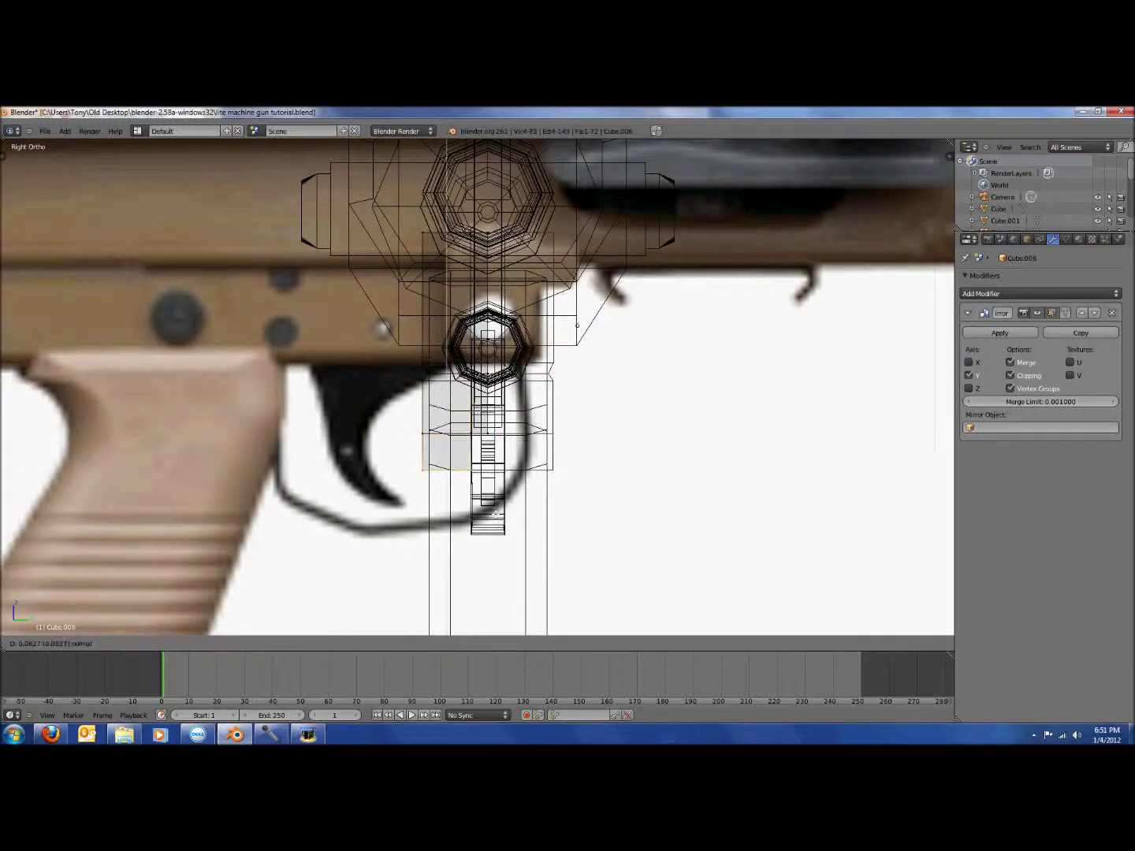
right_click(518, 537)
key("g")
left_click(450, 669)
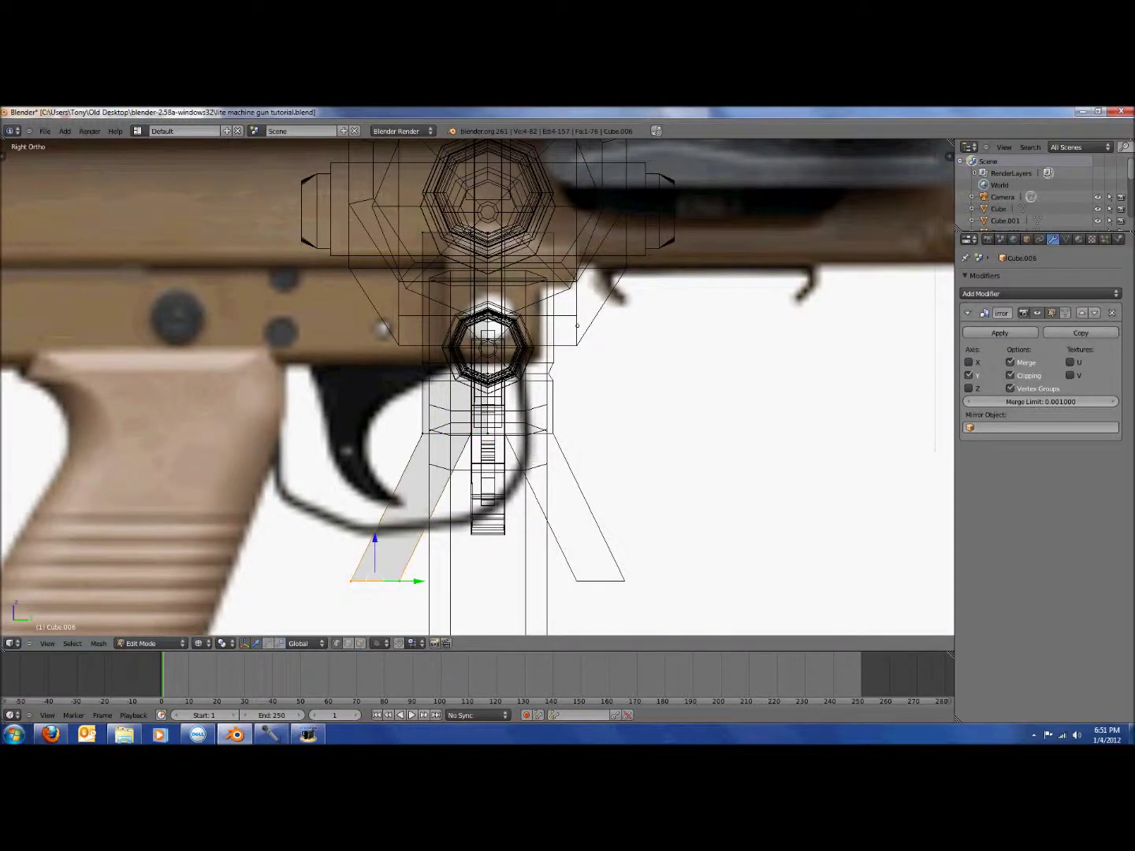
Rotate the leg's end face slightly toward the leg's slant and reposition it in the right view
scroll(545, 463, "down", 3)
key("r")
left_click(543, 519)
key("g")
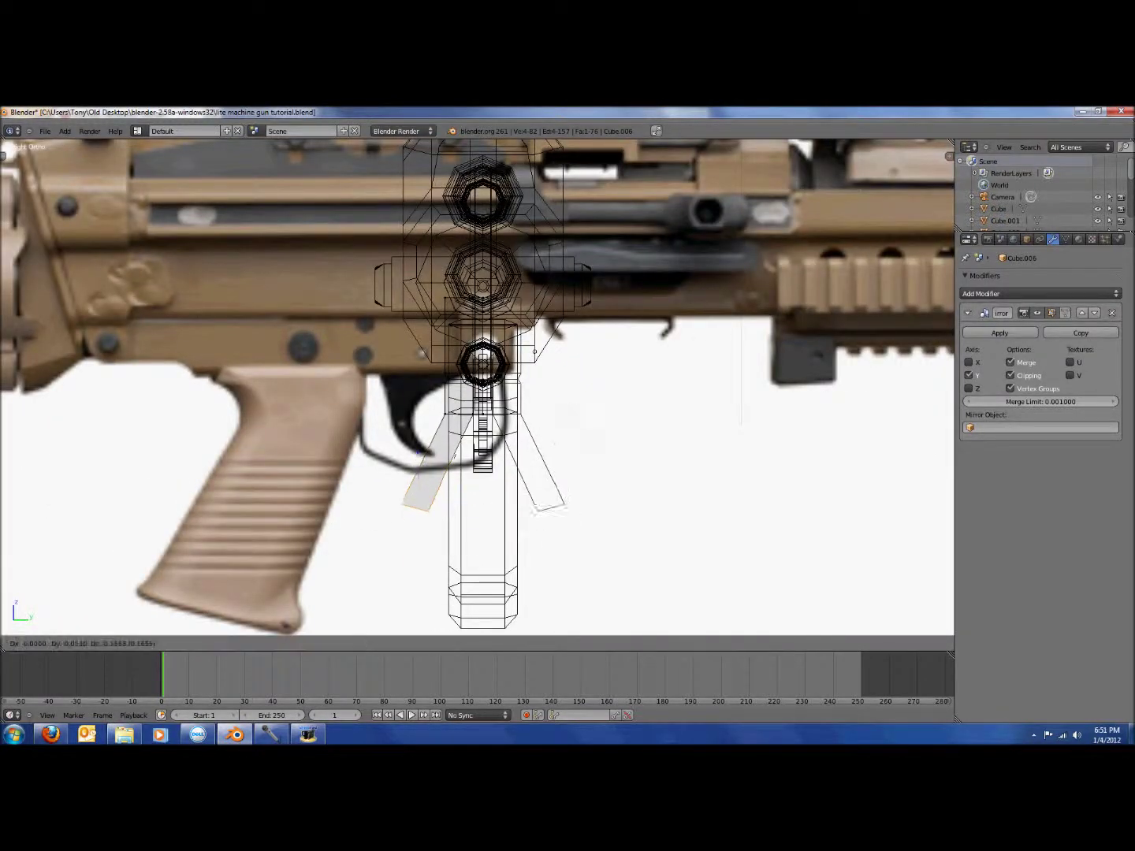
left_click(551, 507)
Move the leg's end face further down and outward in the right view to lengthen the leg
key("z")
scroll(564, 499, "down", 4)
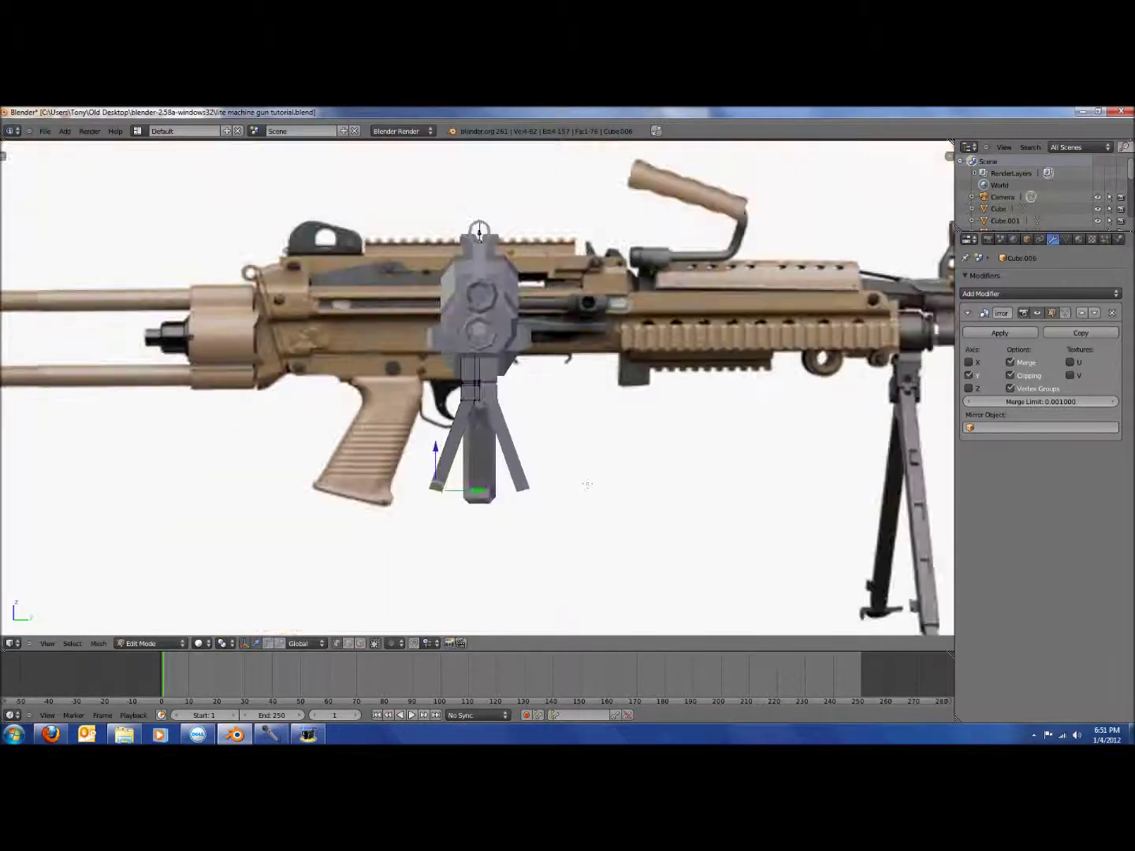
key("KP_1")
scroll(630, 446, "down", 3)
key("KP_3")
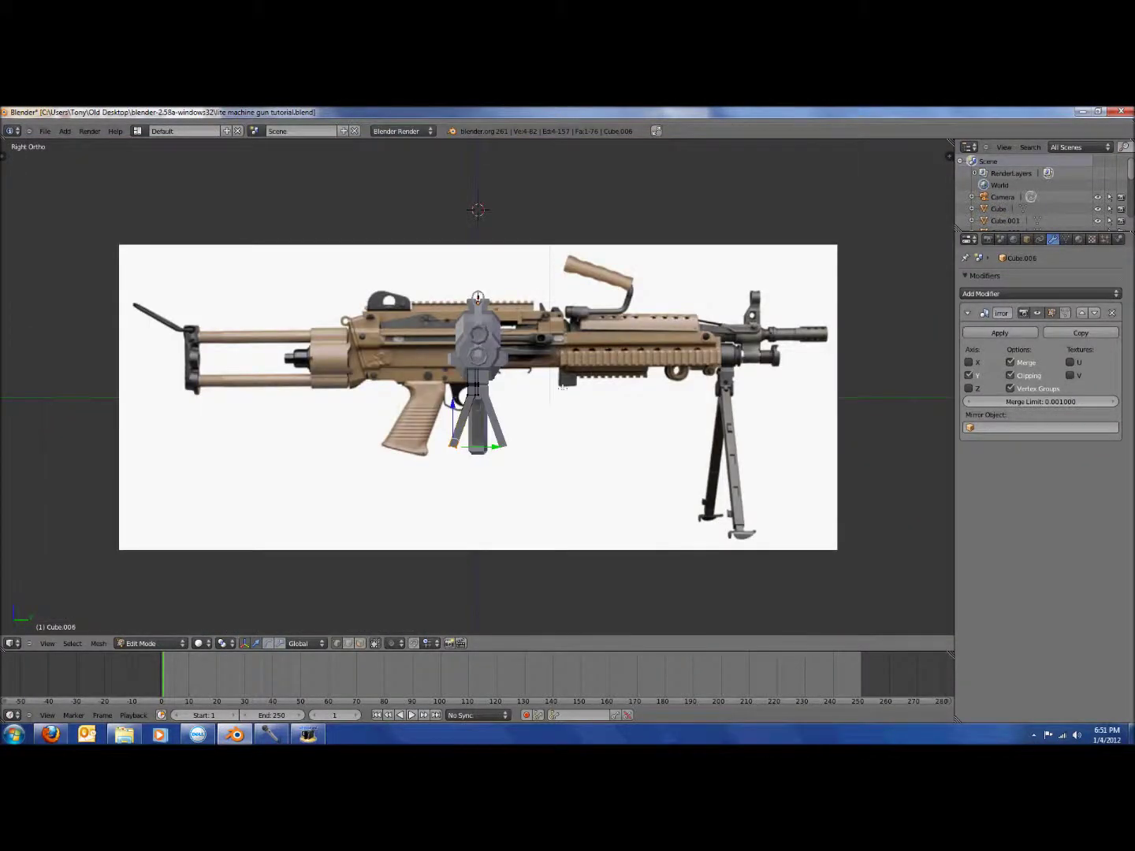
scroll(563, 387, "up", 1)
key("g")
left_click(545, 436)
Add a horizontal loop cut to the leg in the front view, slid up close beneath the mount block
key("KP_1")
scroll(585, 427, "up", 1)
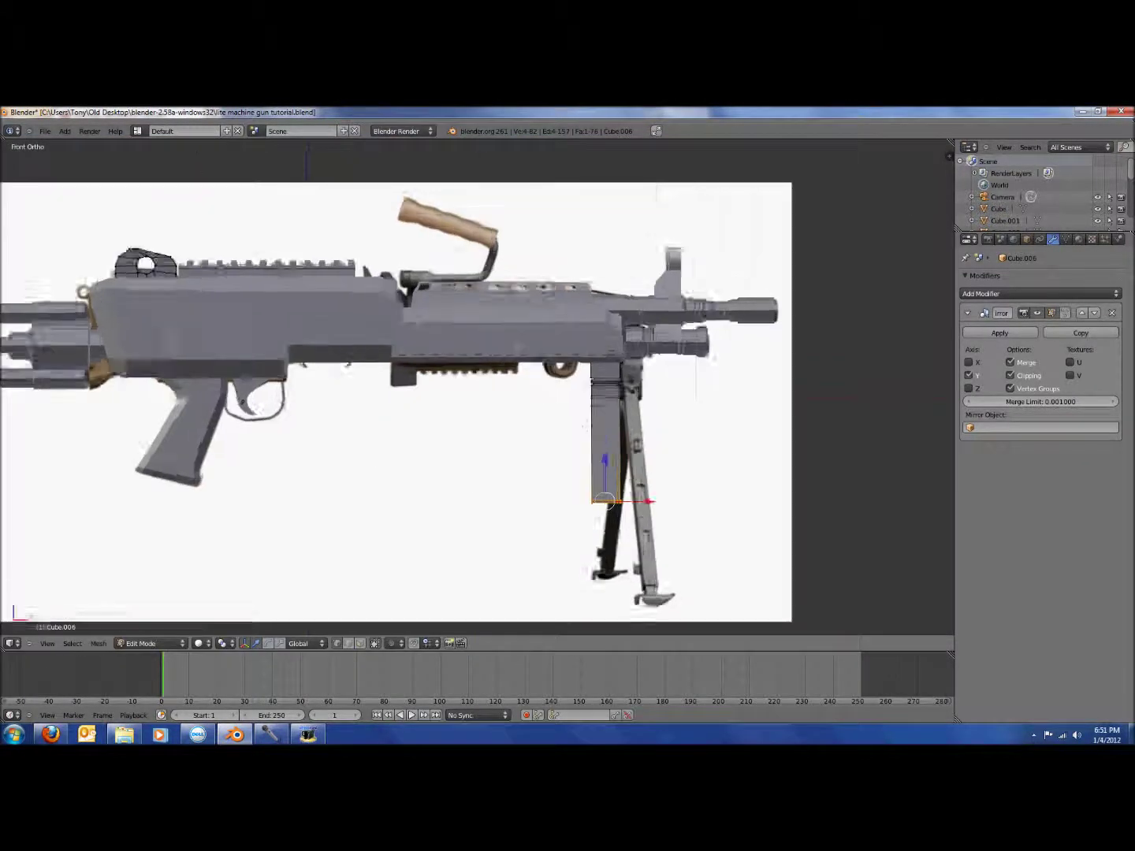
scroll(674, 430, "up", 2)
key("z")
scroll(679, 427, "up", 2)
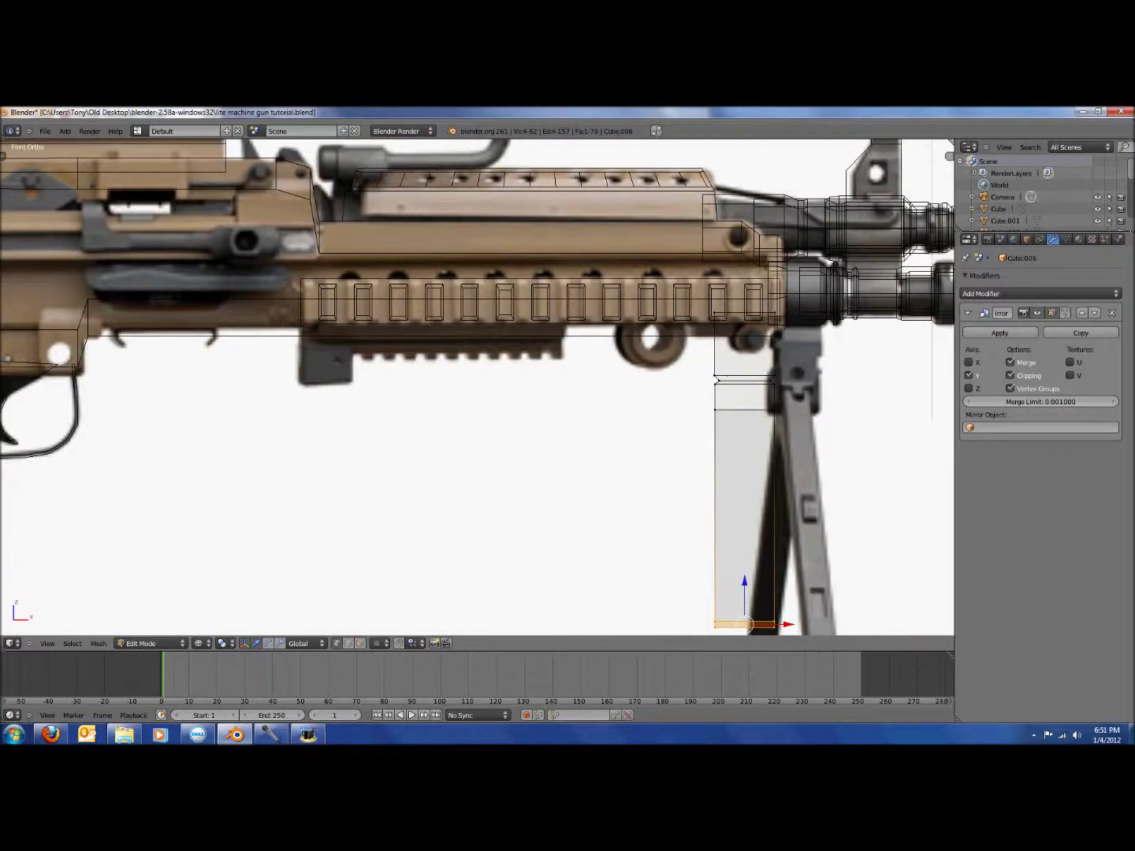
key("ctrl+r")
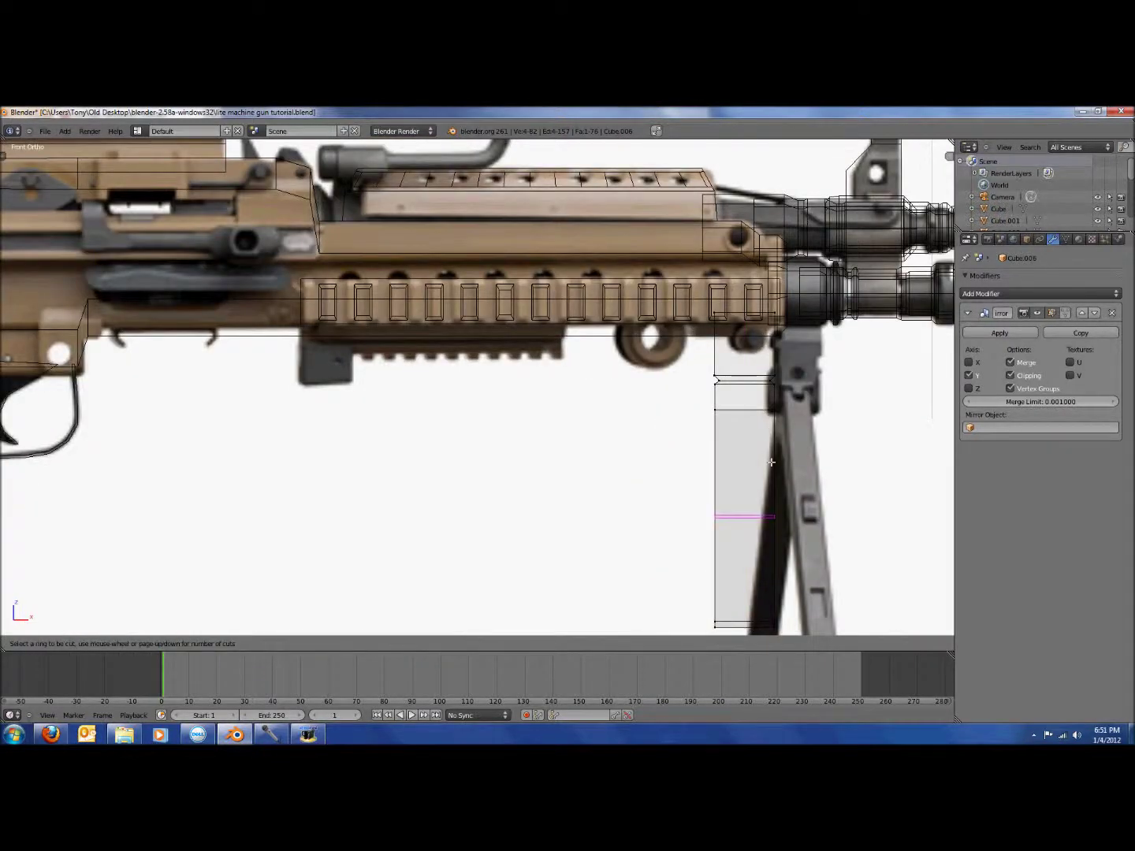
left_click(771, 462)
left_click(791, 396)
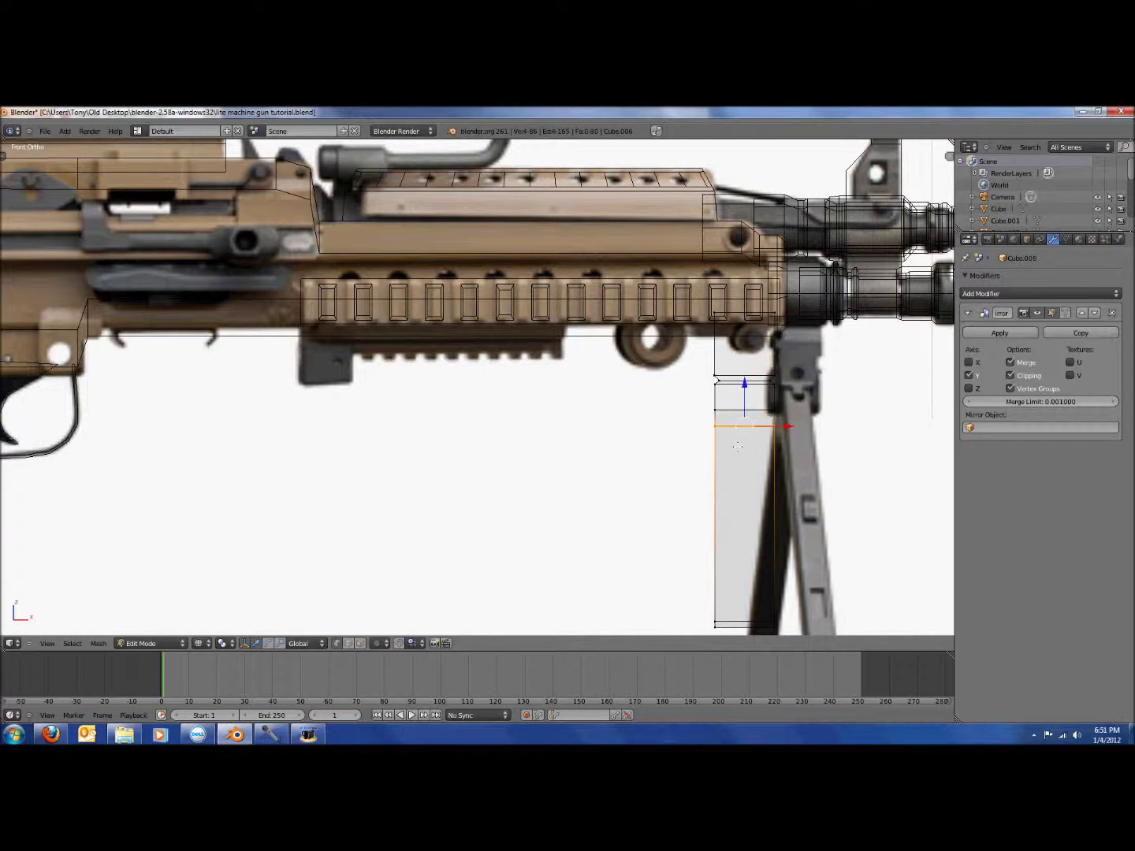
Scale the leg below the new loop cut narrower along X in the front view
key("b")
left_click_drag(644, 541, 800, 639)
key("s")
key("z")
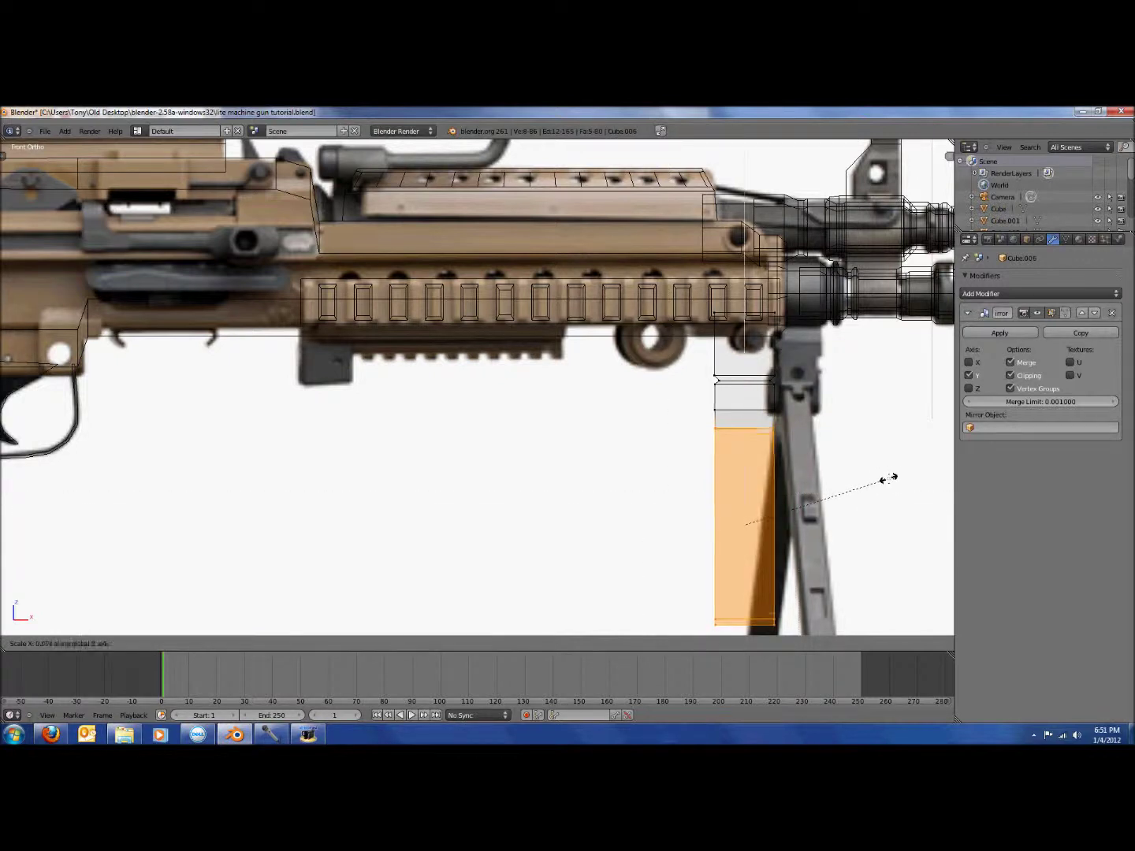
left_click(889, 479)
key("s")
key("x")
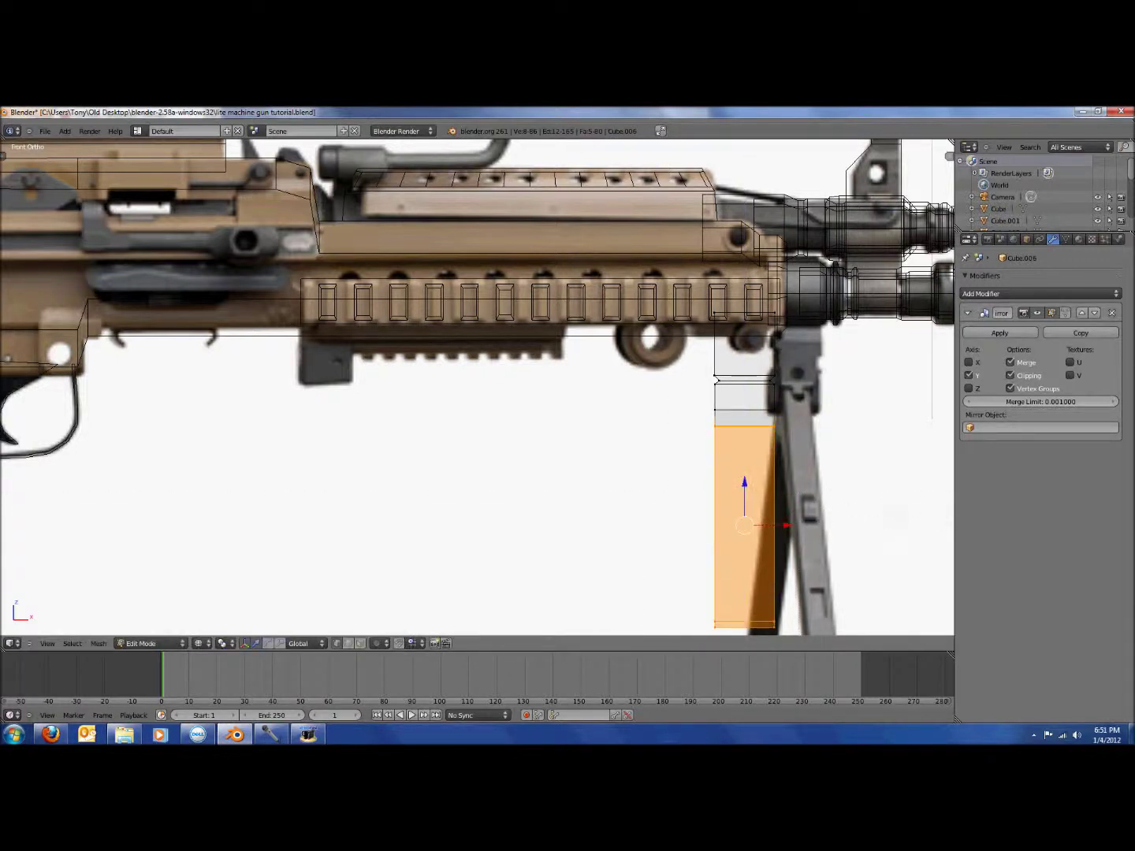
left_click(832, 521)
Add a loop cut across the taper between mount and leg and widen it along X by about 1.03
scroll(821, 444, "up", 1)
key("ctrl+r")
left_click(826, 432)
left_click(824, 432)
key("s")
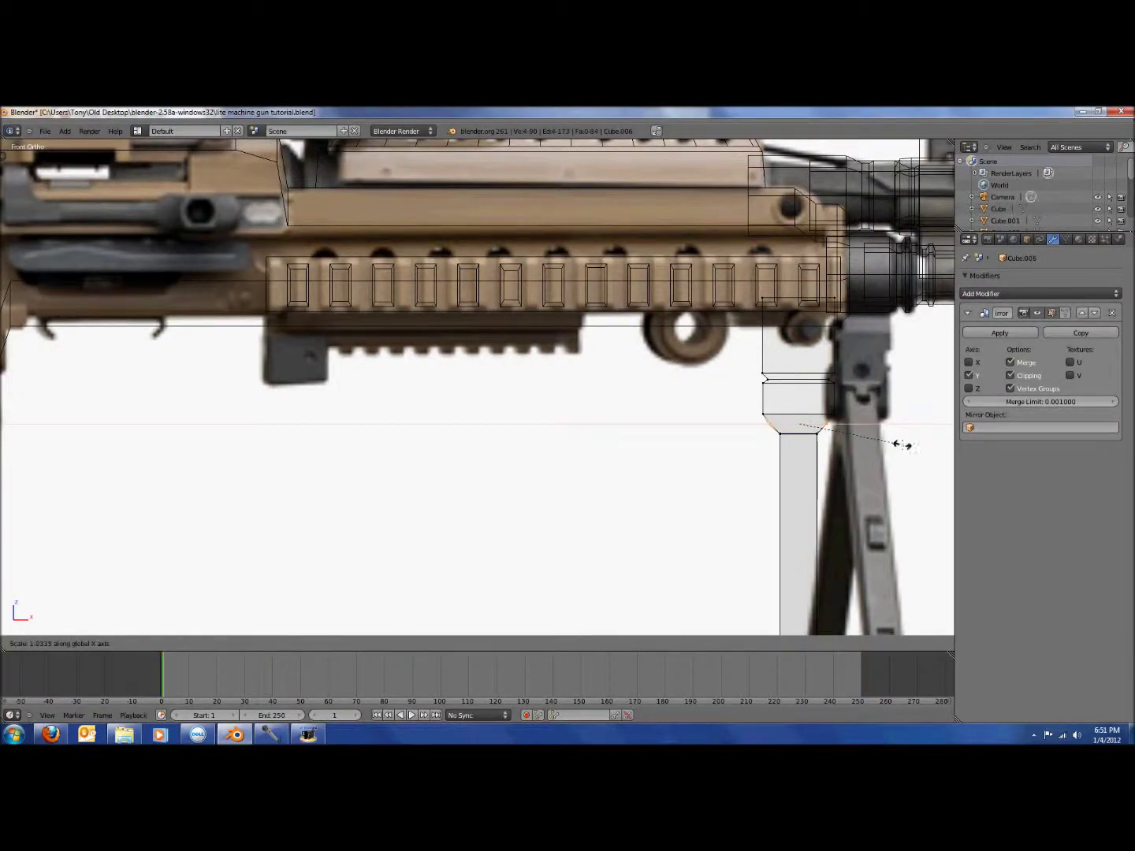
left_click(904, 443)
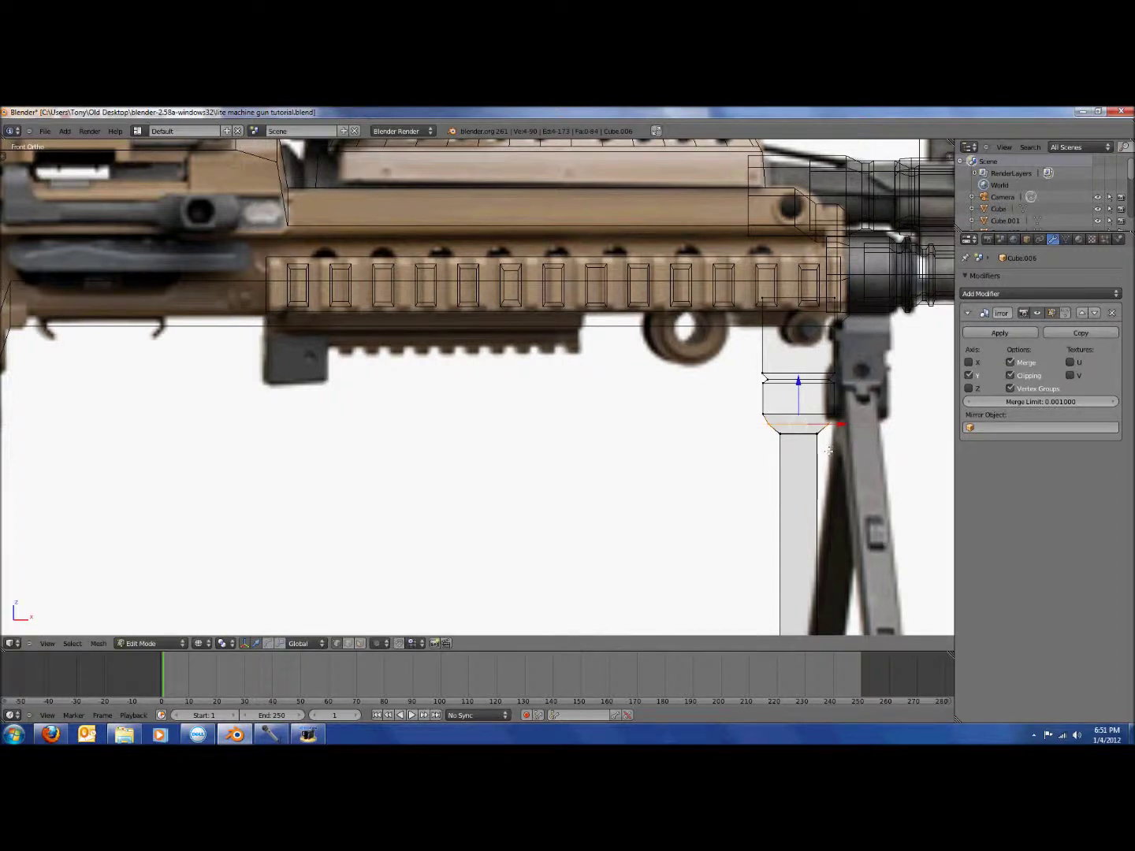
Add a loop cut just below the leg's taper, widen the taper's lower ring along X, and save the file
key("alt+z")
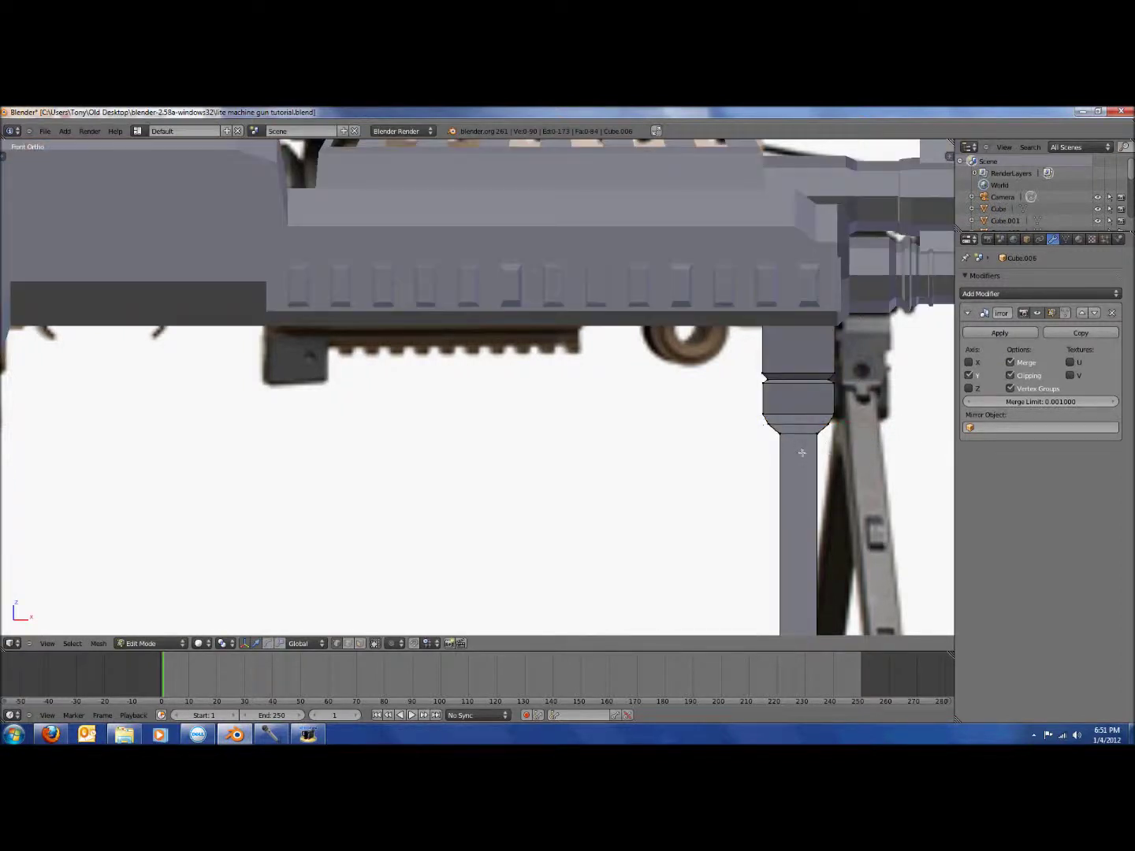
key("ctrl+r")
left_click(808, 535)
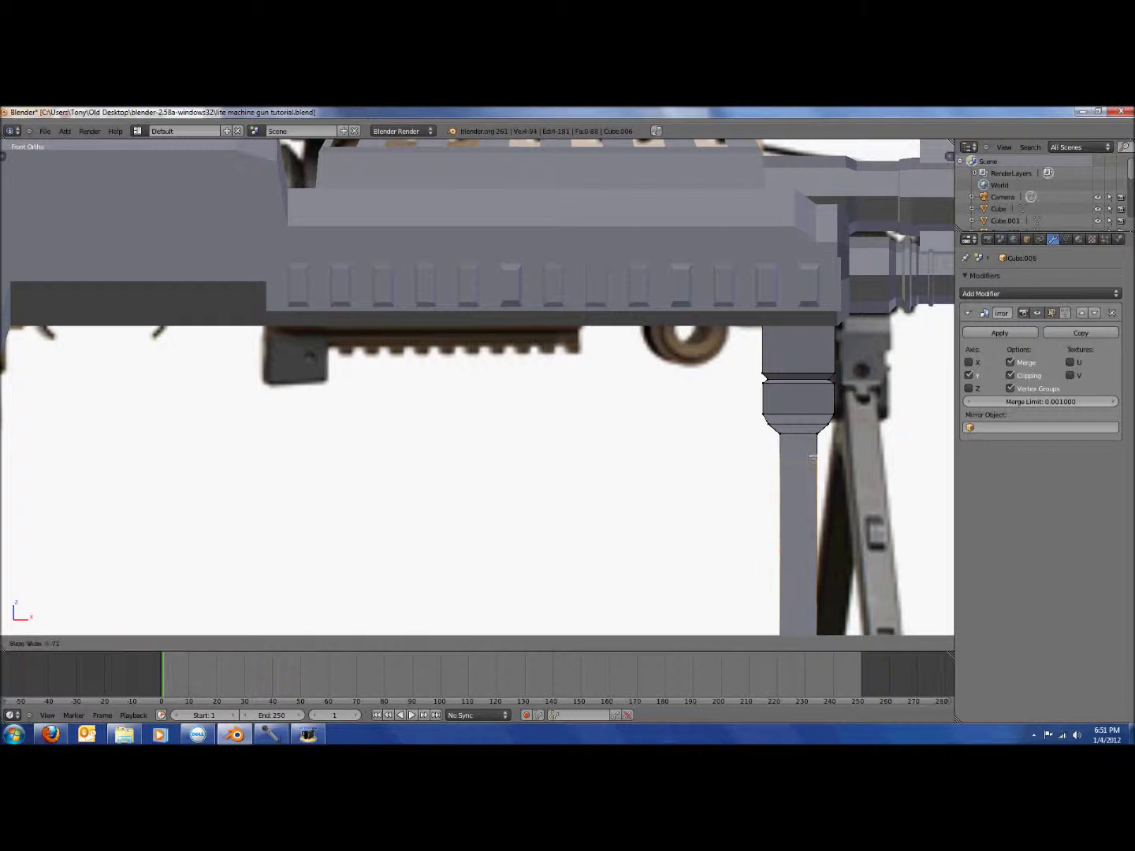
left_click(820, 433)
key("alt+z")
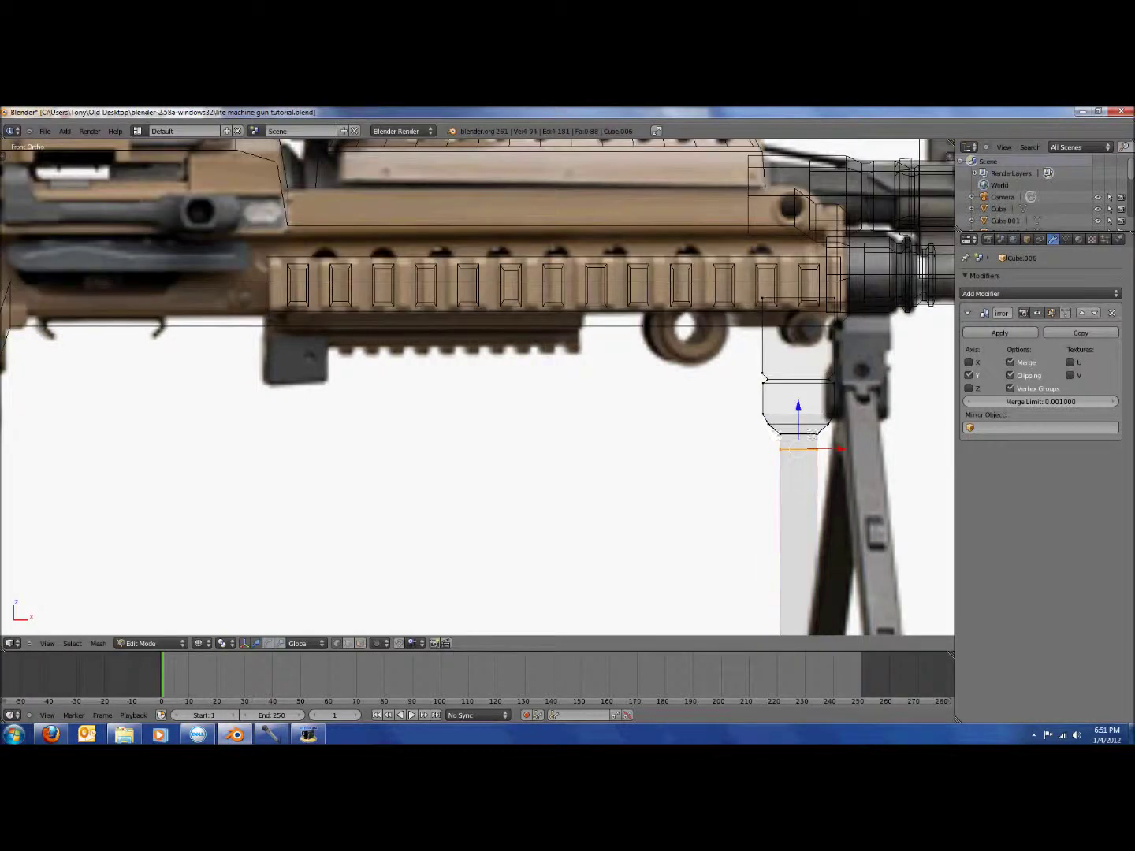
key("s")
key("x")
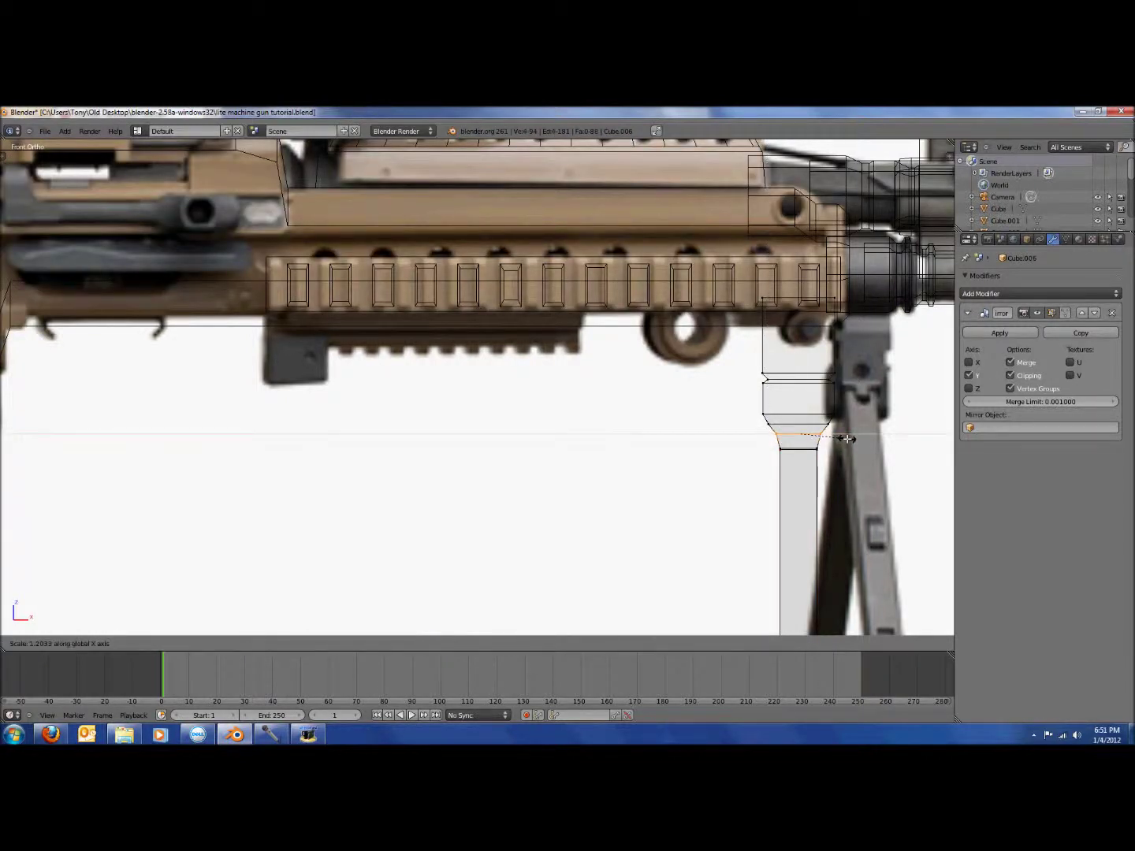
left_click(849, 438)
key("ctrl+s")
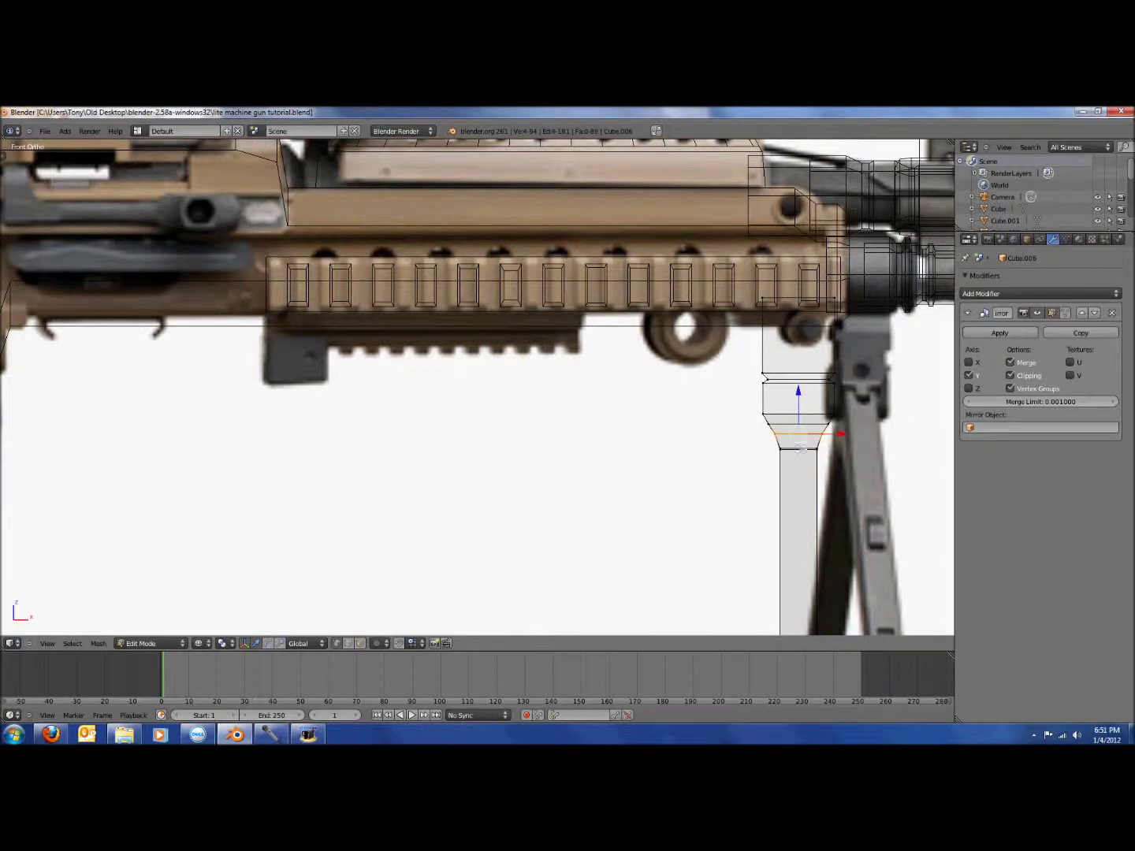
key("s")
key("x")
left_click(840, 435)
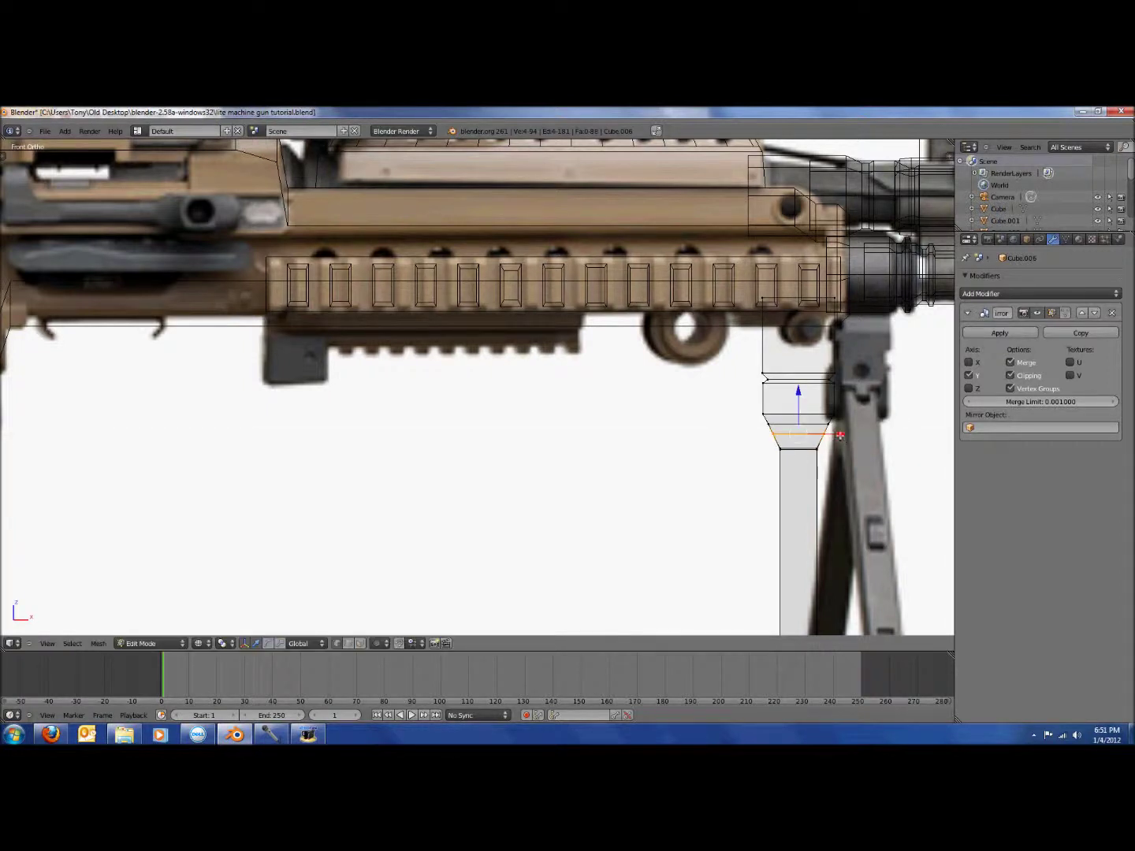
Widen the taper's middle ring along X by about 1.01 and save the file over the existing one
key("b")
left_click_drag(763, 418, 851, 431)
key("s")
key("x")
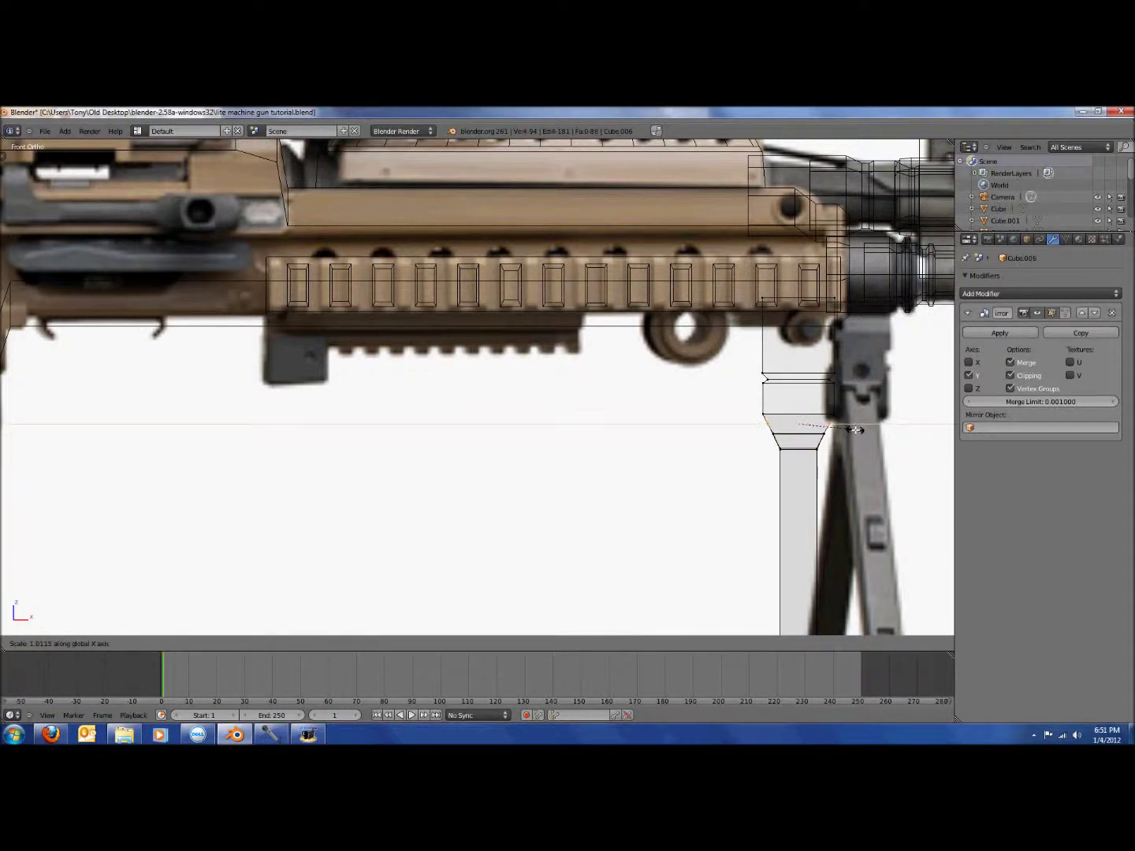
left_click(856, 429)
key("ctrl+s")
left_click(858, 431)
key("z")
key("Tab")
scroll(861, 433, "down", 4)
middle_click_drag(861, 433, 690, 430)
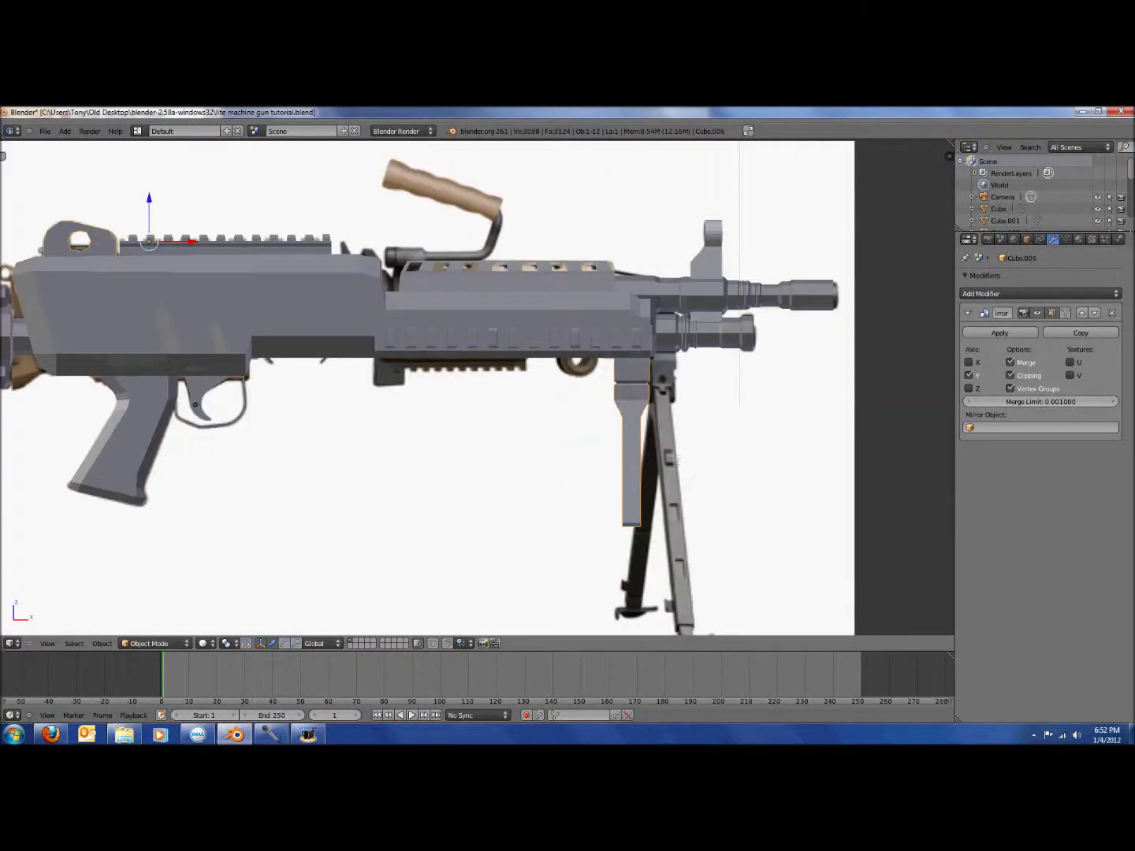
Select the leg's bottom vertices, move them further down and outward in the right view, and save the file
key("Tab")
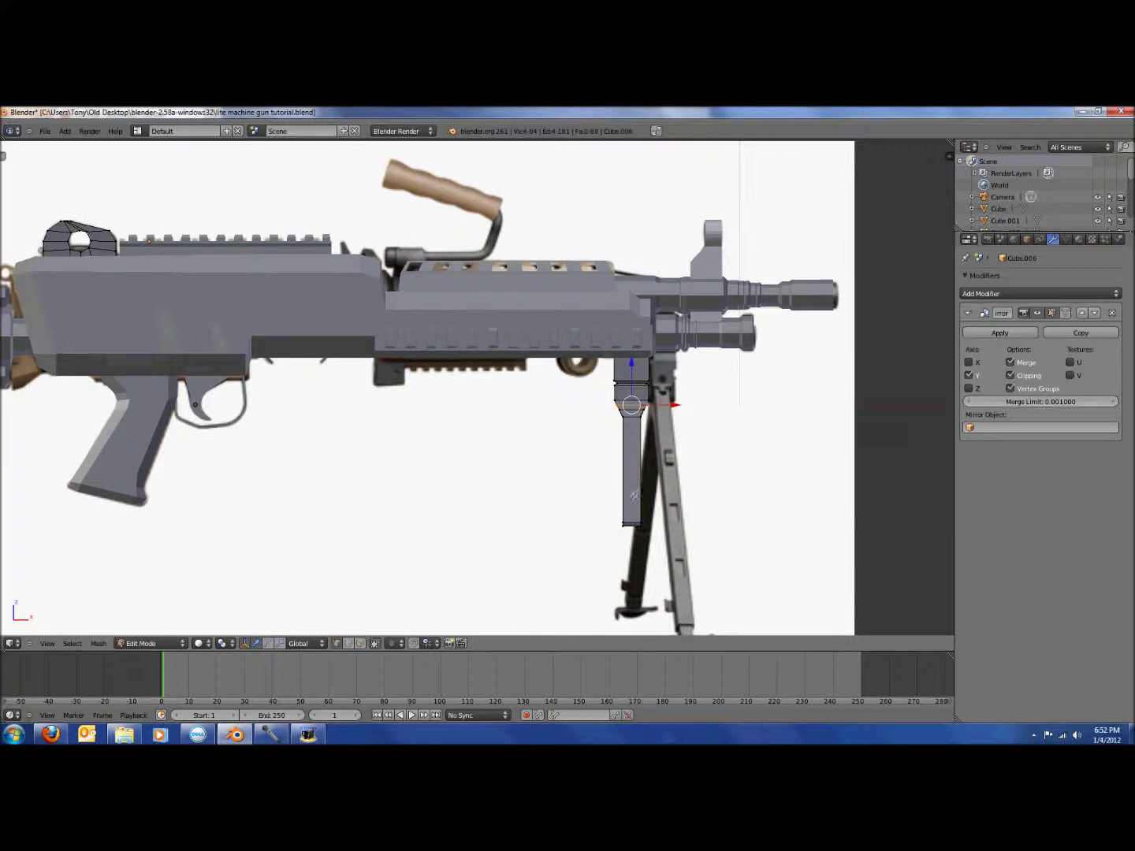
key("alt+z")
left_click_drag(606, 512, 670, 543)
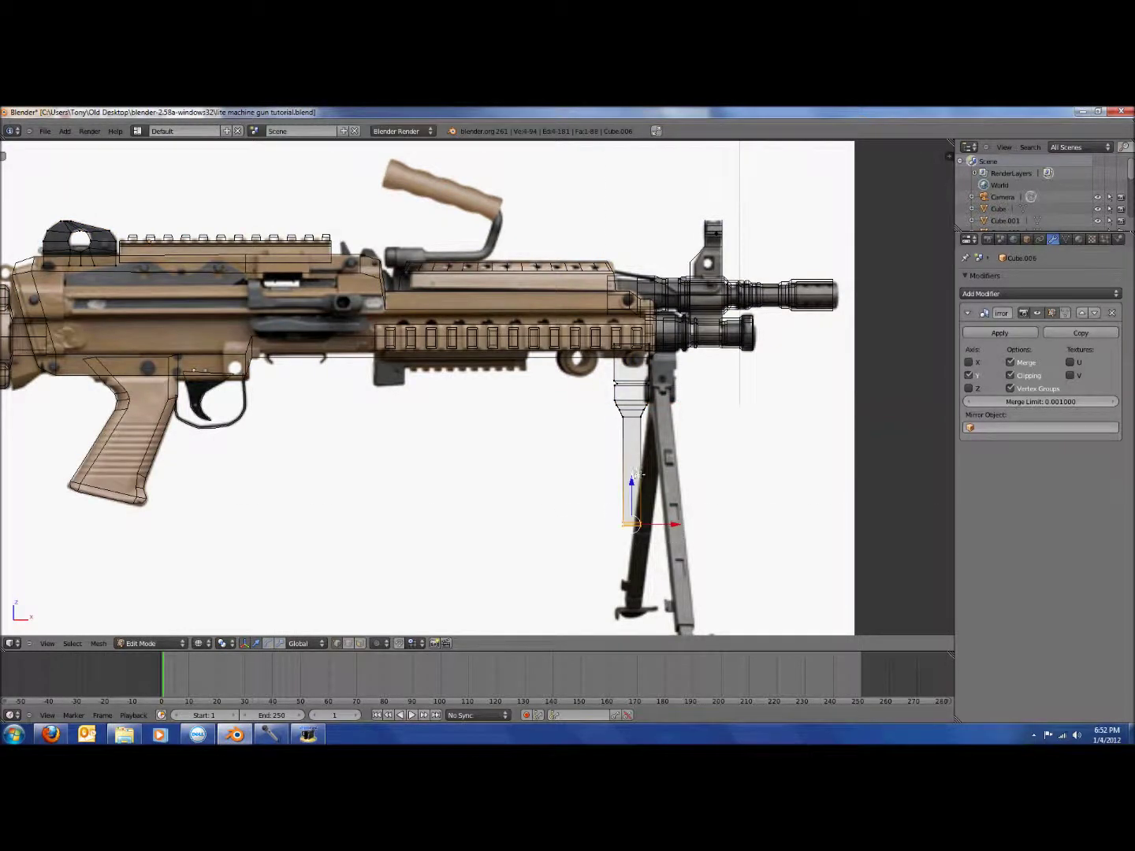
key("KP_3")
key("g")
left_click(619, 514)
key("ctrl+s")
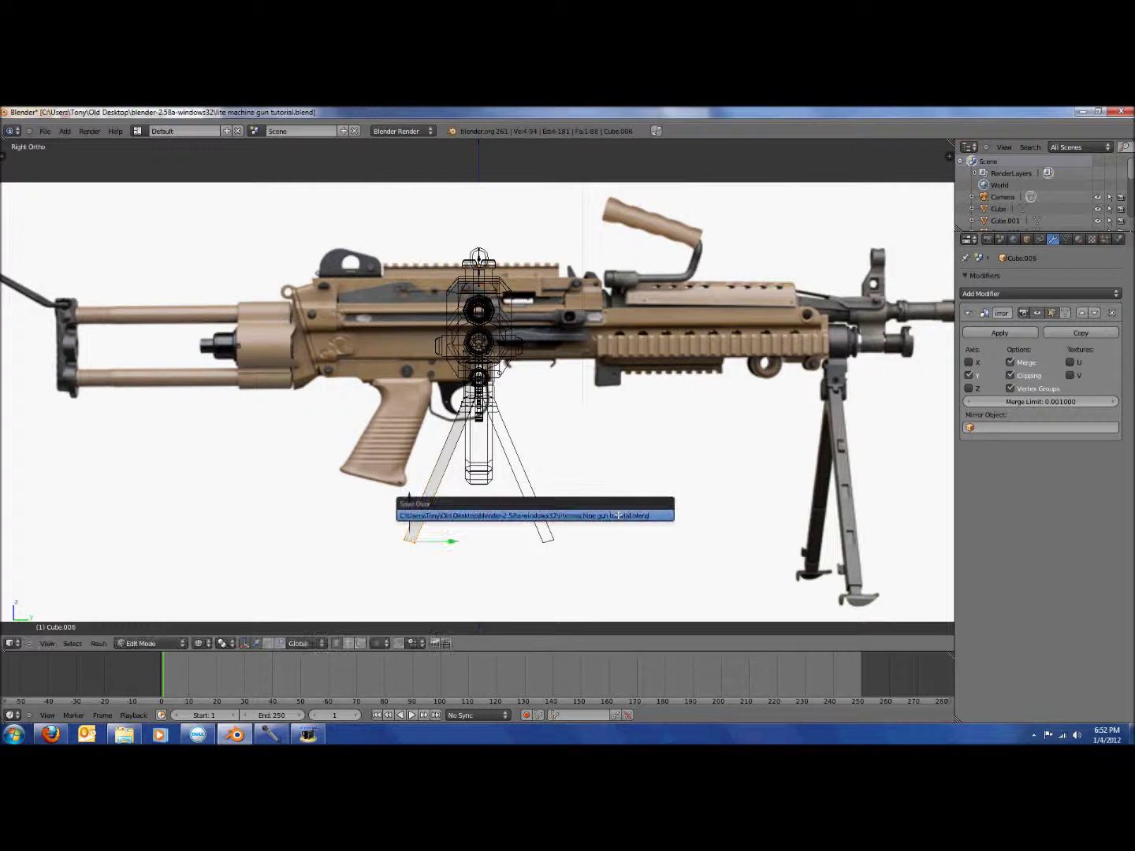
left_click(619, 516)
key("Tab")
scroll(547, 487, "down", 2)
key("z")
middle_click_drag(527, 486, 631, 494)
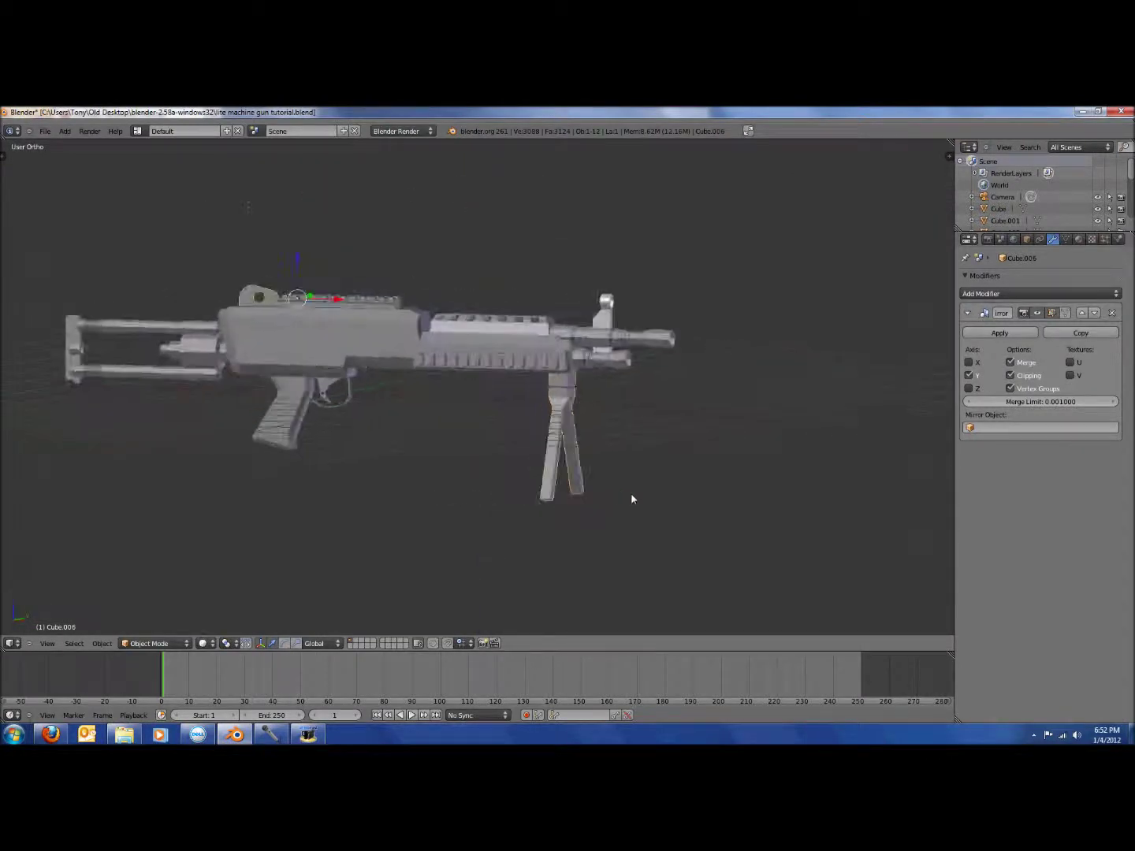
Extend the leg's end down to the reference bipod's rear foot in the right view and save the file
key("KP_3")
scroll(638, 497, "up", 4)
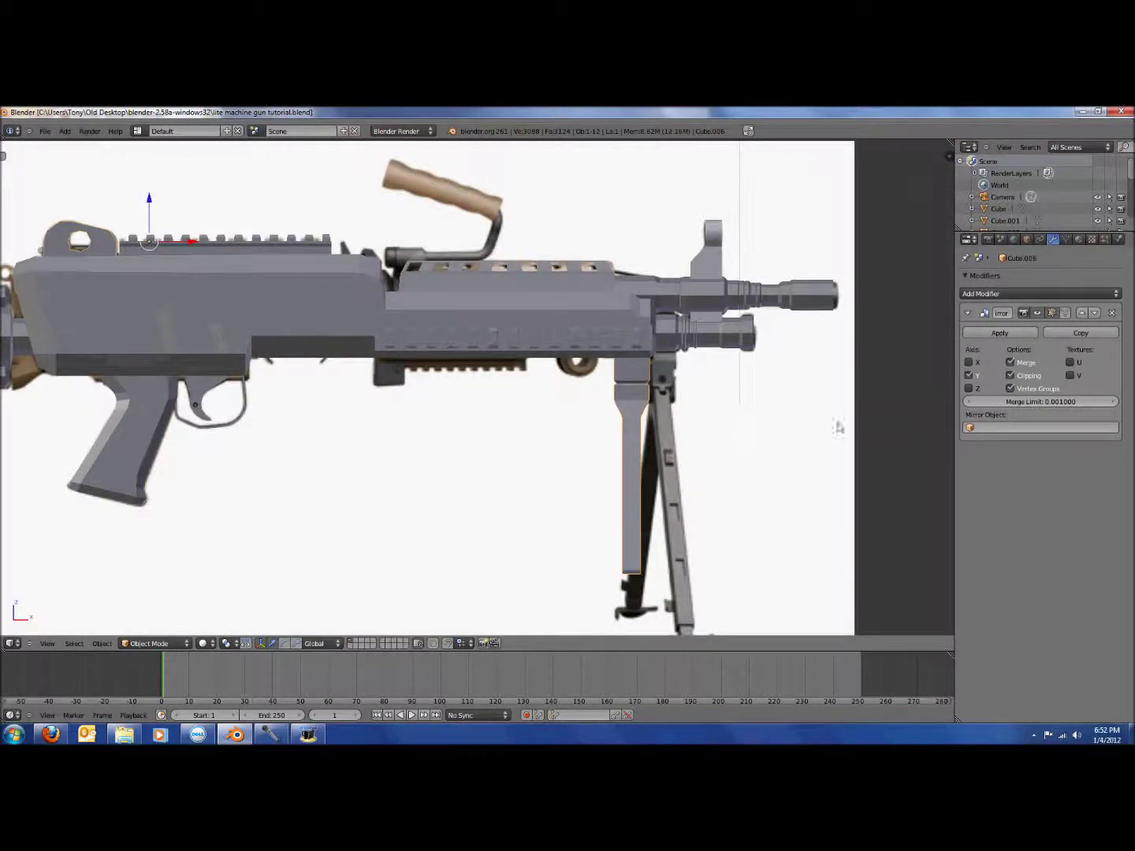
key("Tab")
key("z")
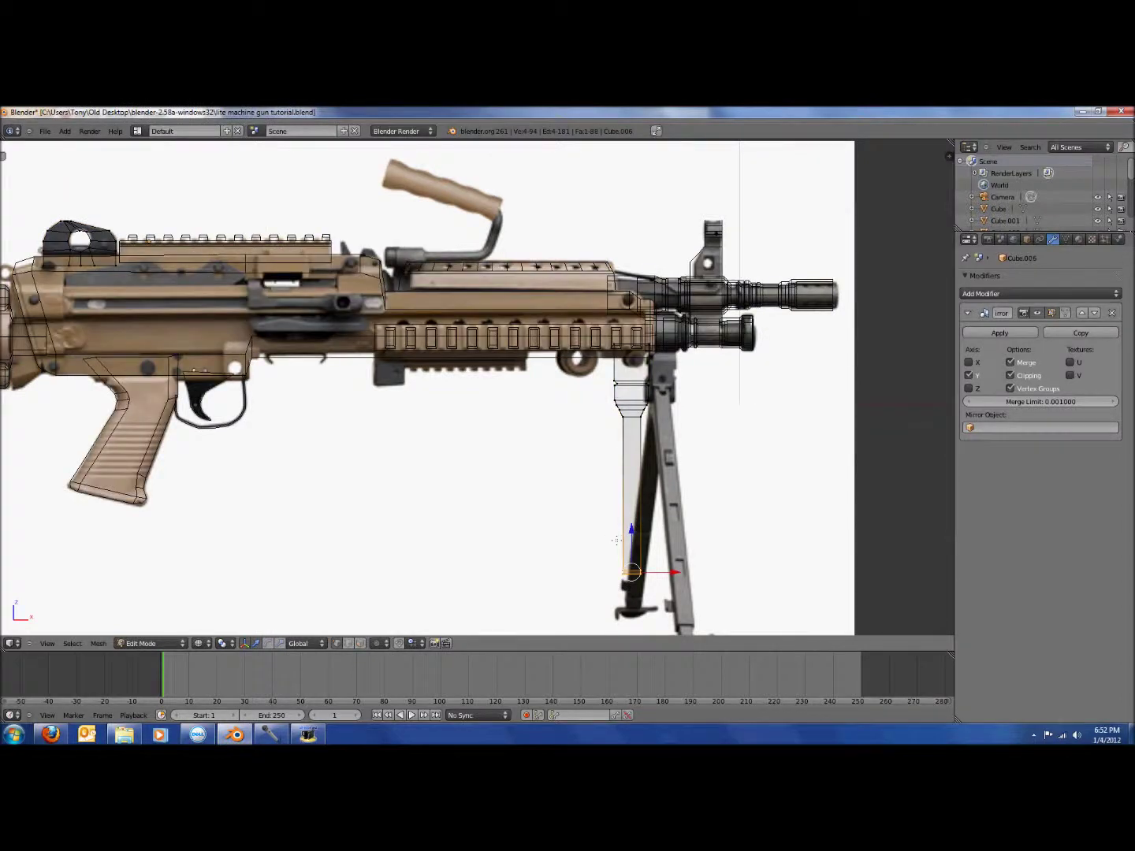
key("z")
scroll(651, 528, "down", 1)
key("KP_3")
key("g")
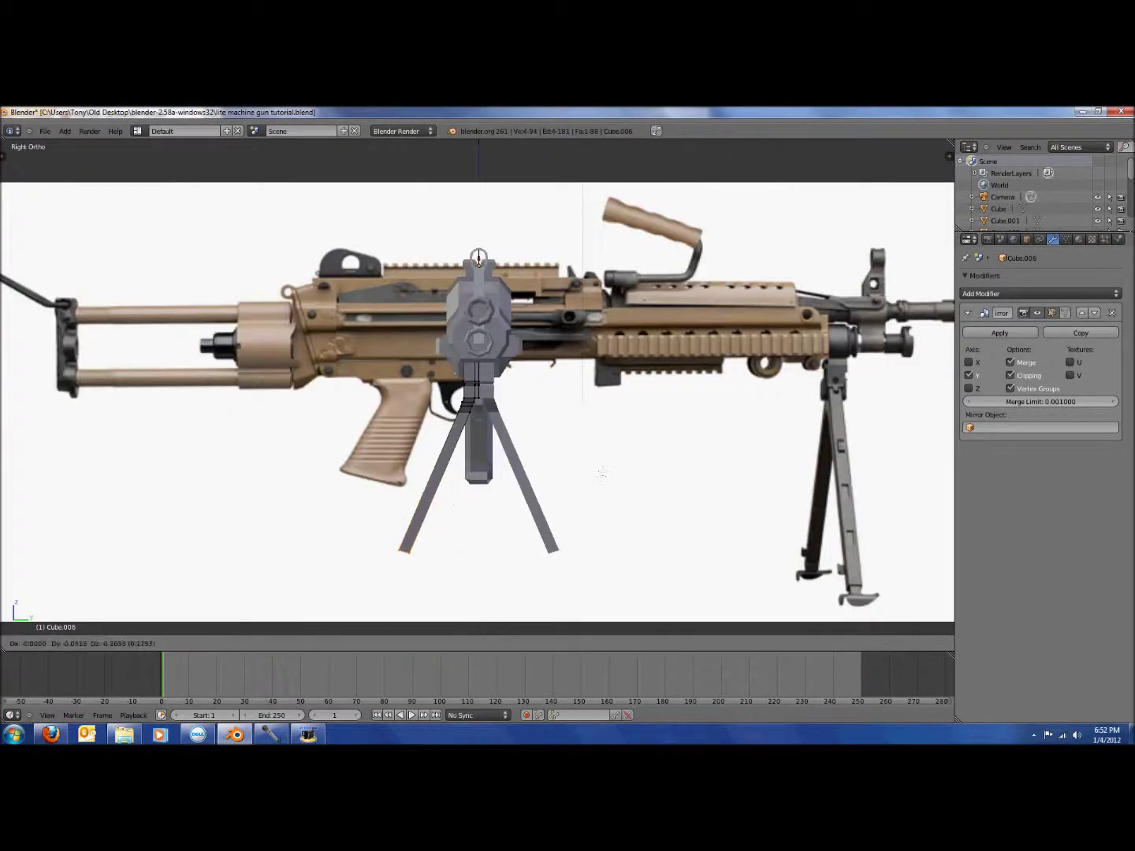
left_click(587, 499)
key("ctrl+s")
left_click(587, 501)
Examine the bipod legs' length and spread against the reference image from the front and right views
key("z")
key("Tab")
middle_click_drag(552, 505, 596, 514)
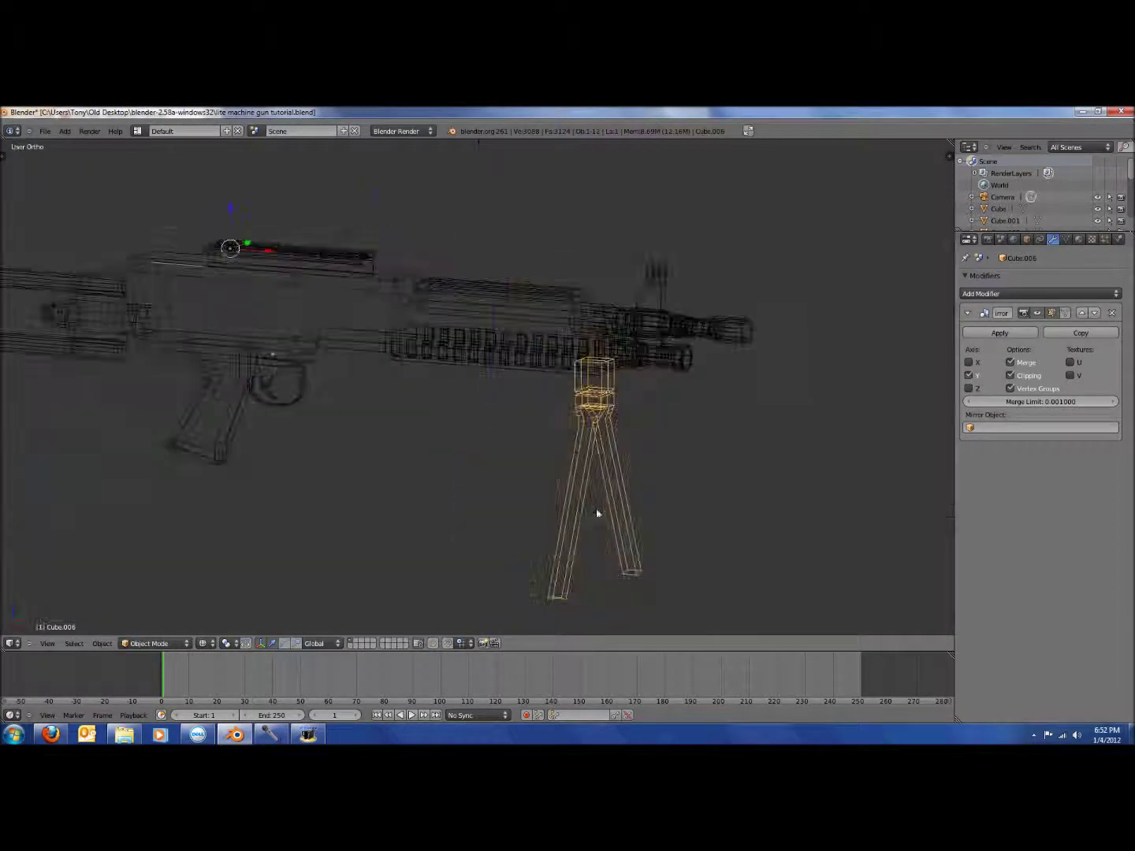
key("z")
key("KP_1")
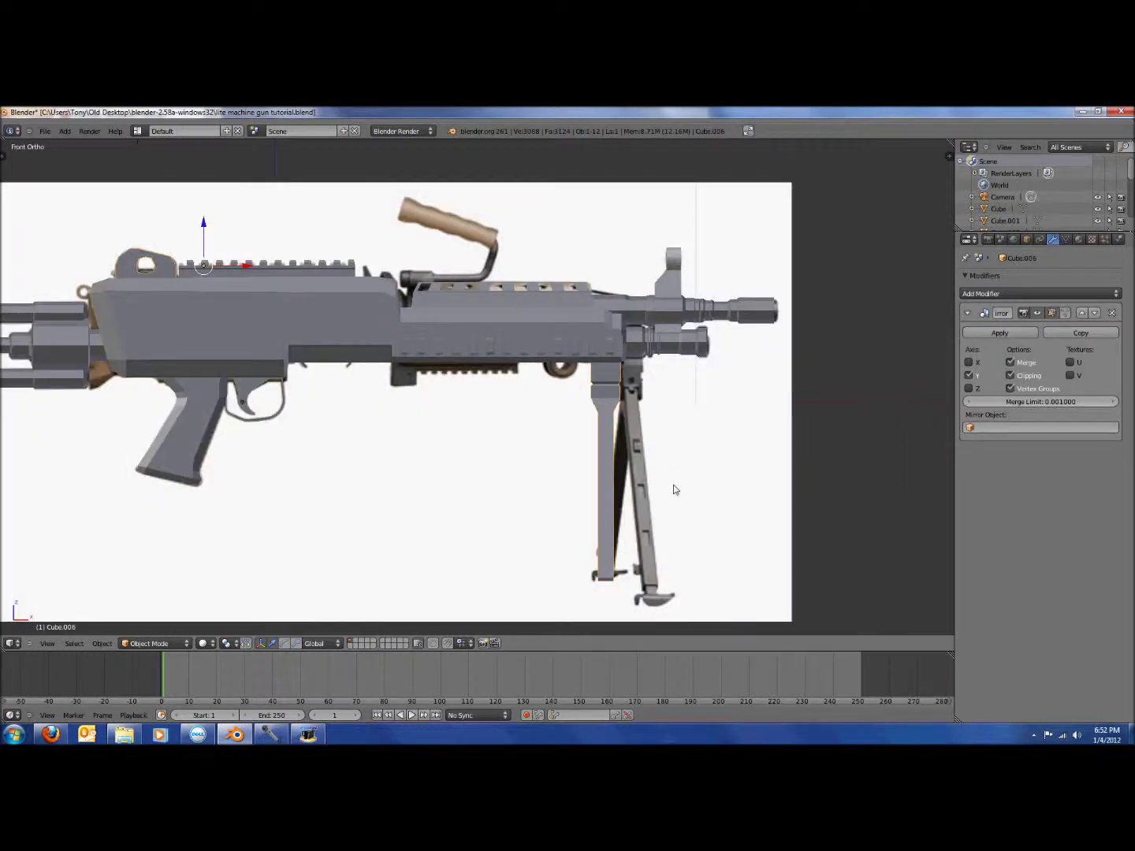
scroll(672, 500, "up", 1)
key("Tab")
middle_click_drag(675, 515, 539, 422, "shift")
key("KP_3")
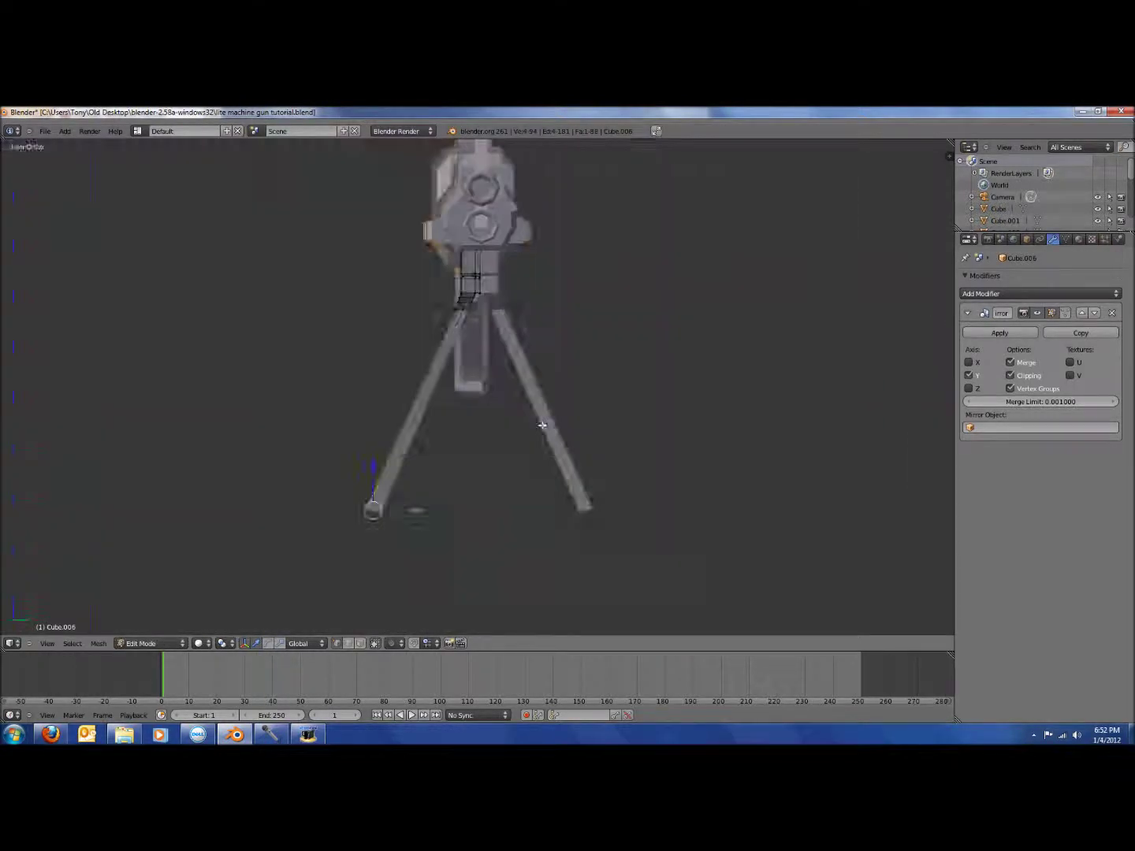
Rotate the bipod leg's extruded end ring in the right view to angle the tip of the leg
key("r")
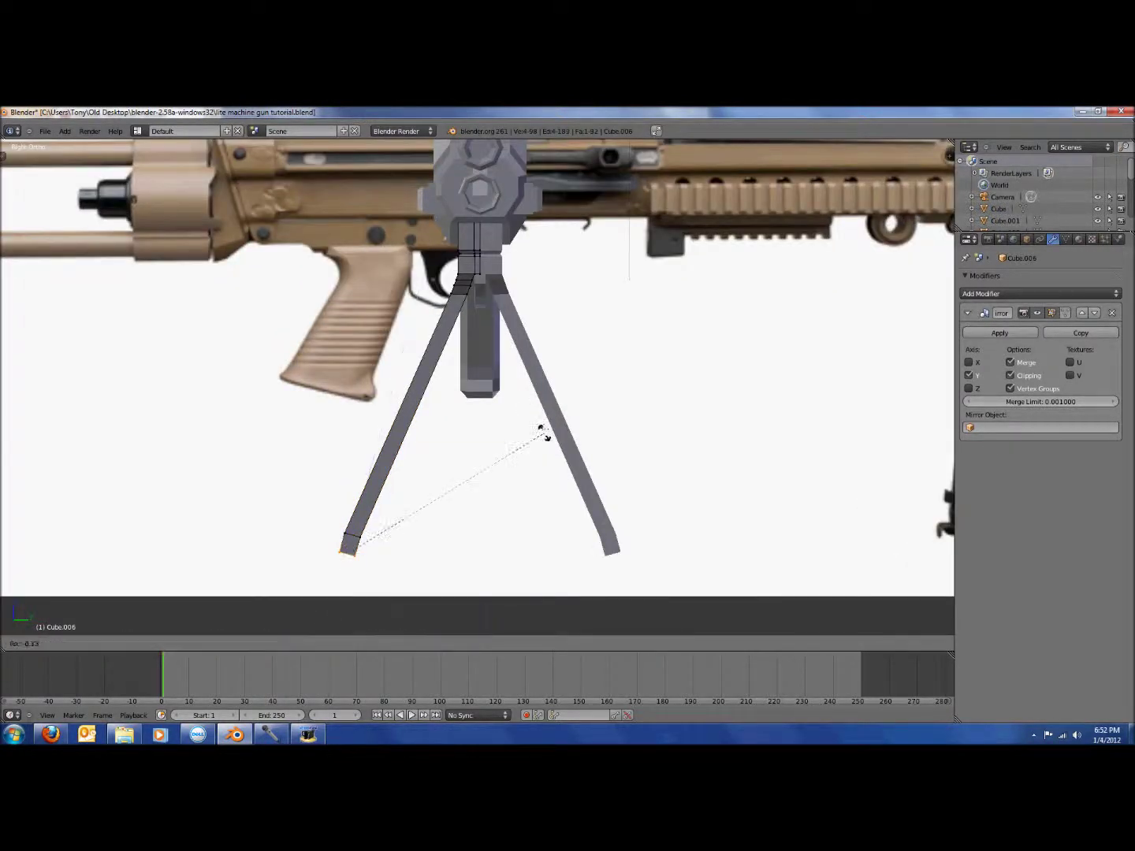
left_click(483, 383)
key("r")
left_click(512, 456)
In the front view, narrow the leg's end slightly and extrude it downward into a short neck
key("KP_1")
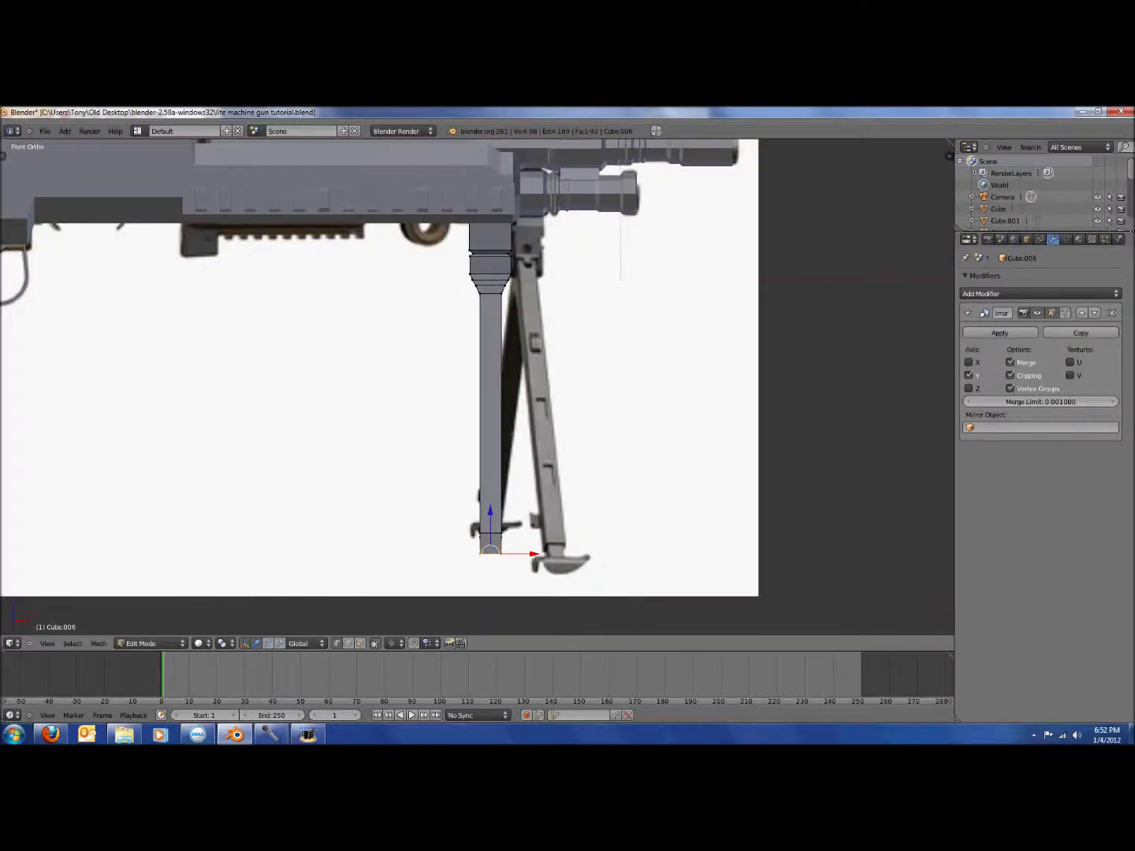
scroll(645, 503, "up", 2)
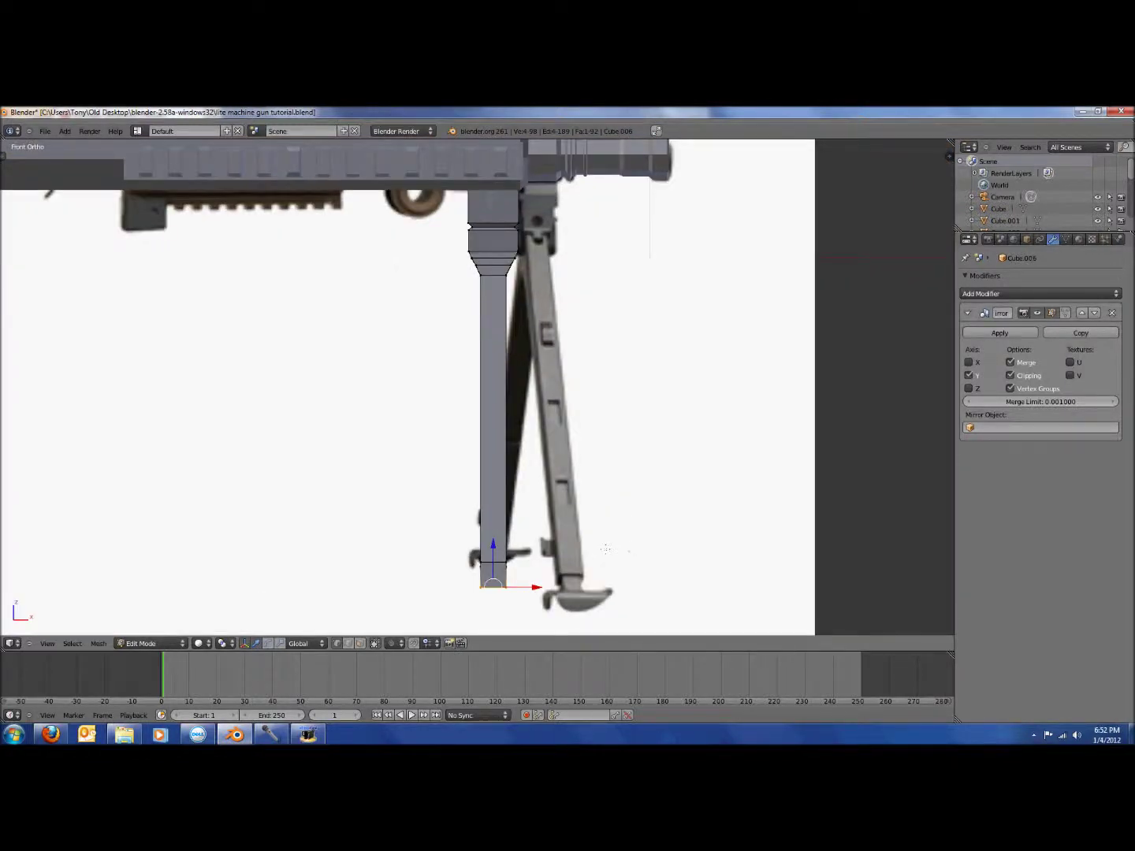
left_click_drag(495, 550, 494, 543)
key("e")
left_click(636, 598)
key("s")
left_click(609, 593)
key("e")
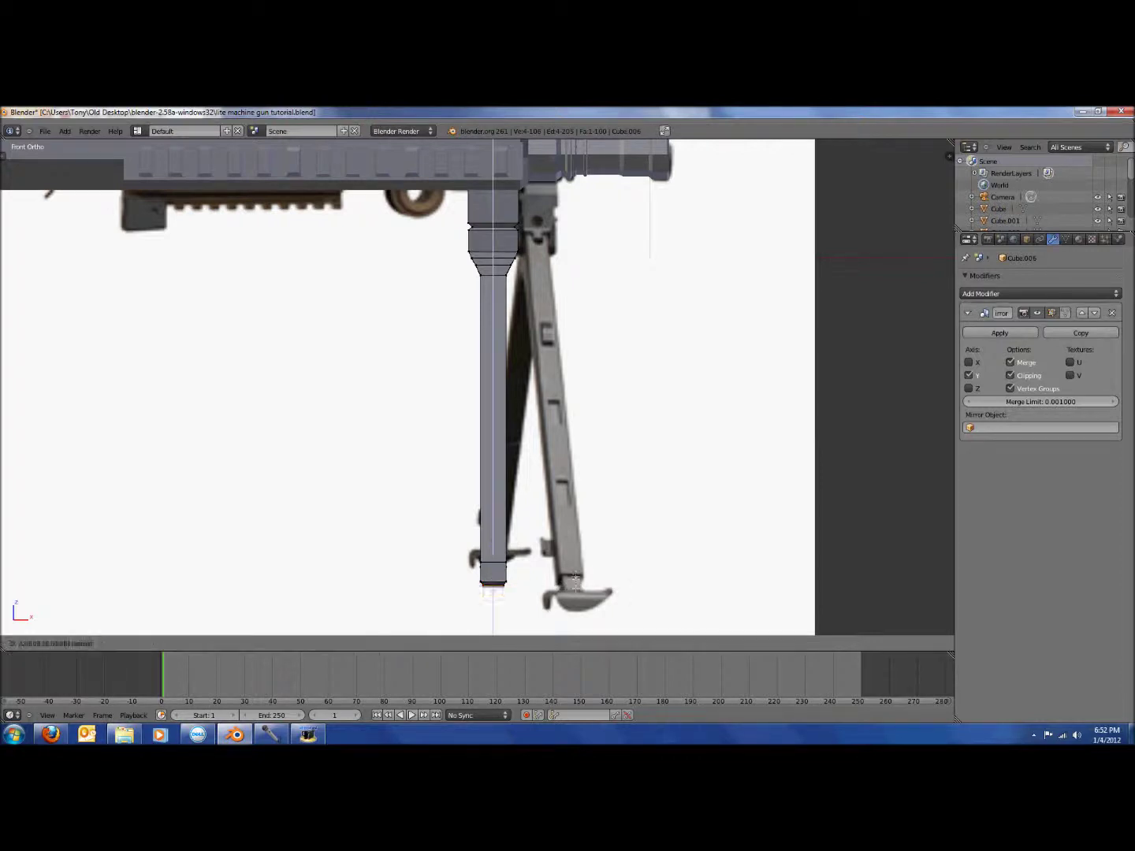
left_click(576, 589)
key("e")
left_click(576, 592)
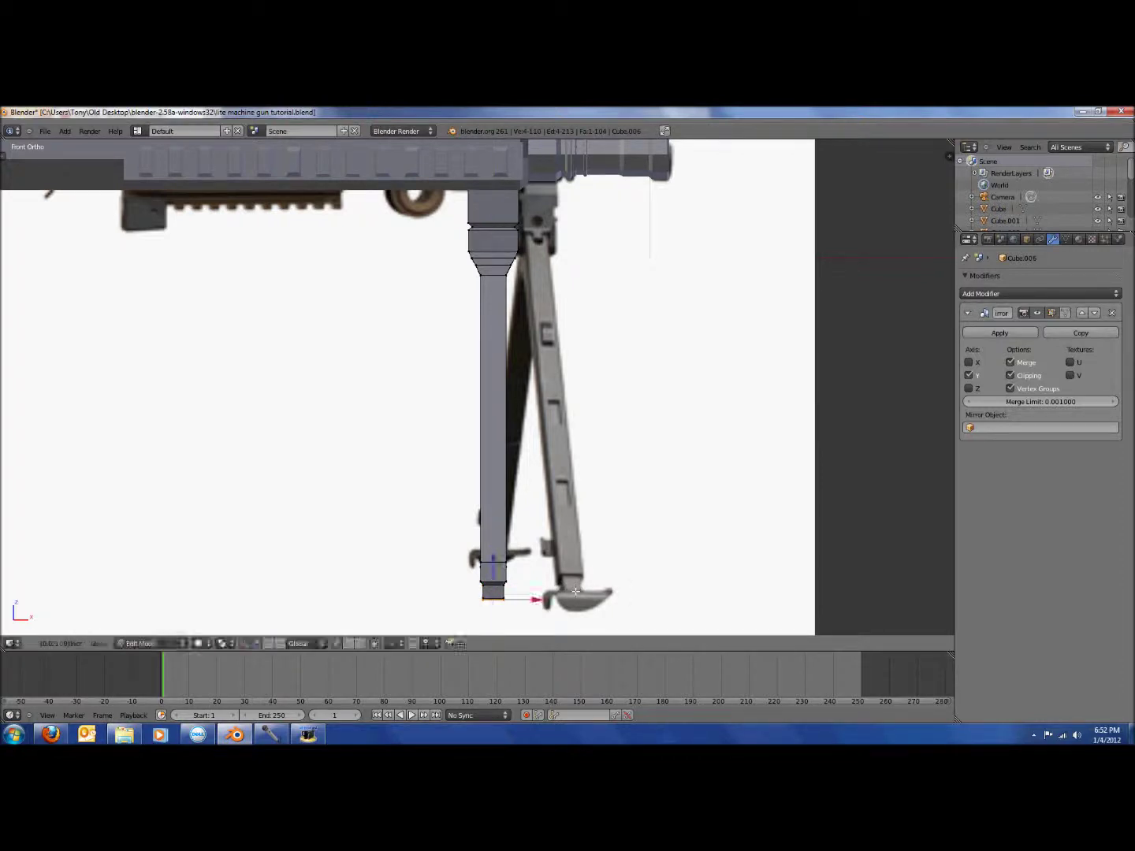
Widen the neck's end by about 1.5, extrude it down, and flare its bottom by about 1.42 to form the foot
key("s")
left_click(591, 591)
key("s")
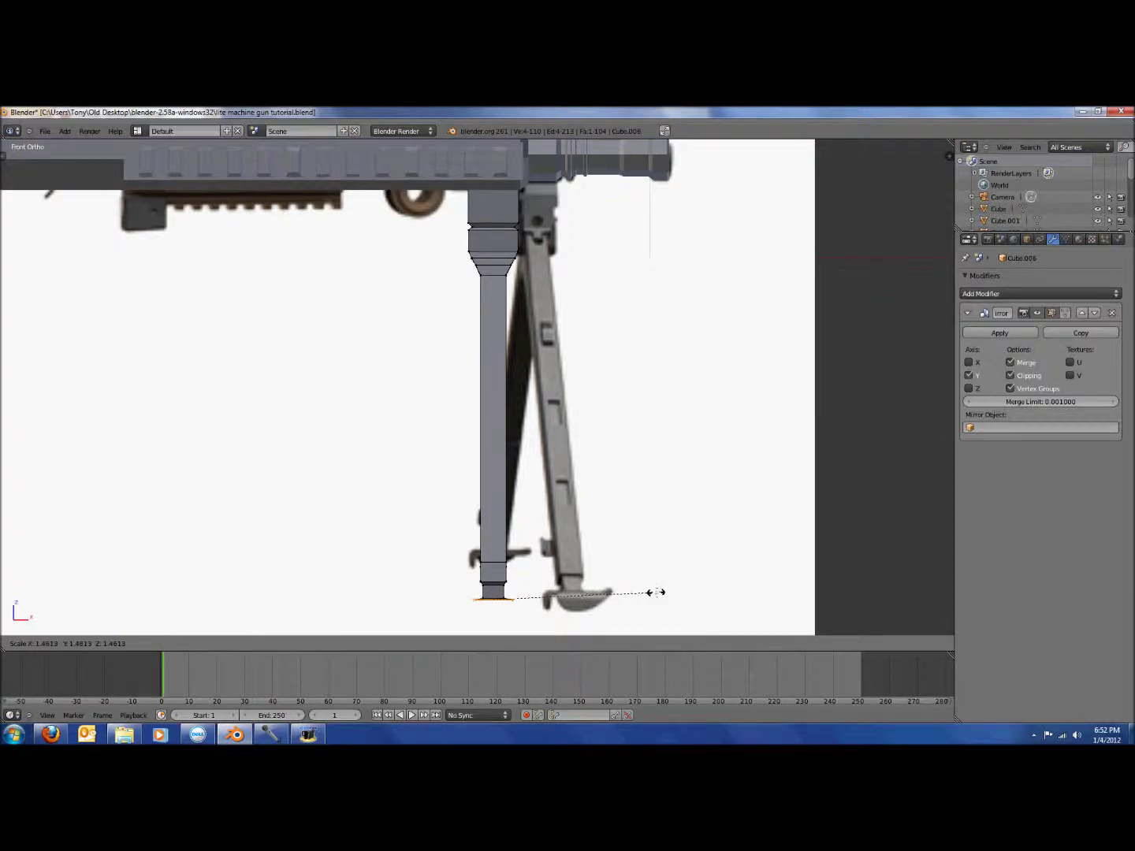
left_click(656, 593)
key("e")
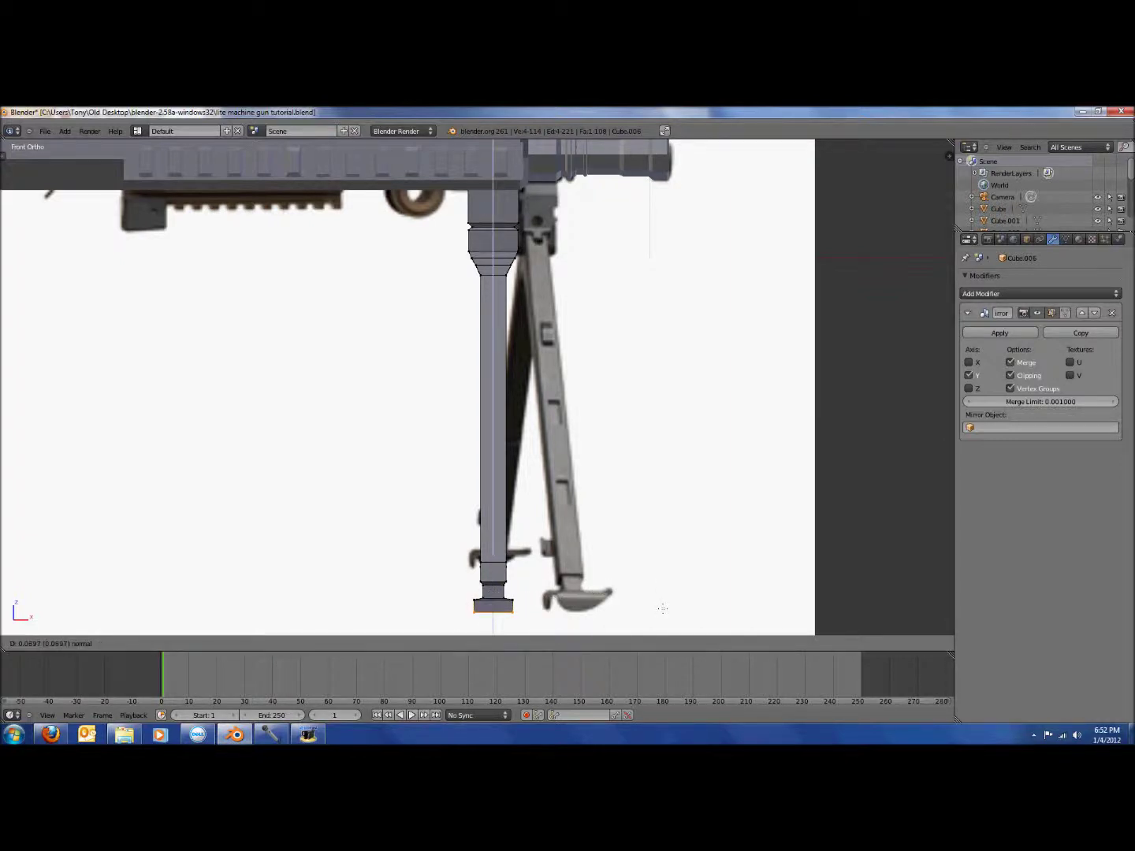
left_click(663, 608)
key("s")
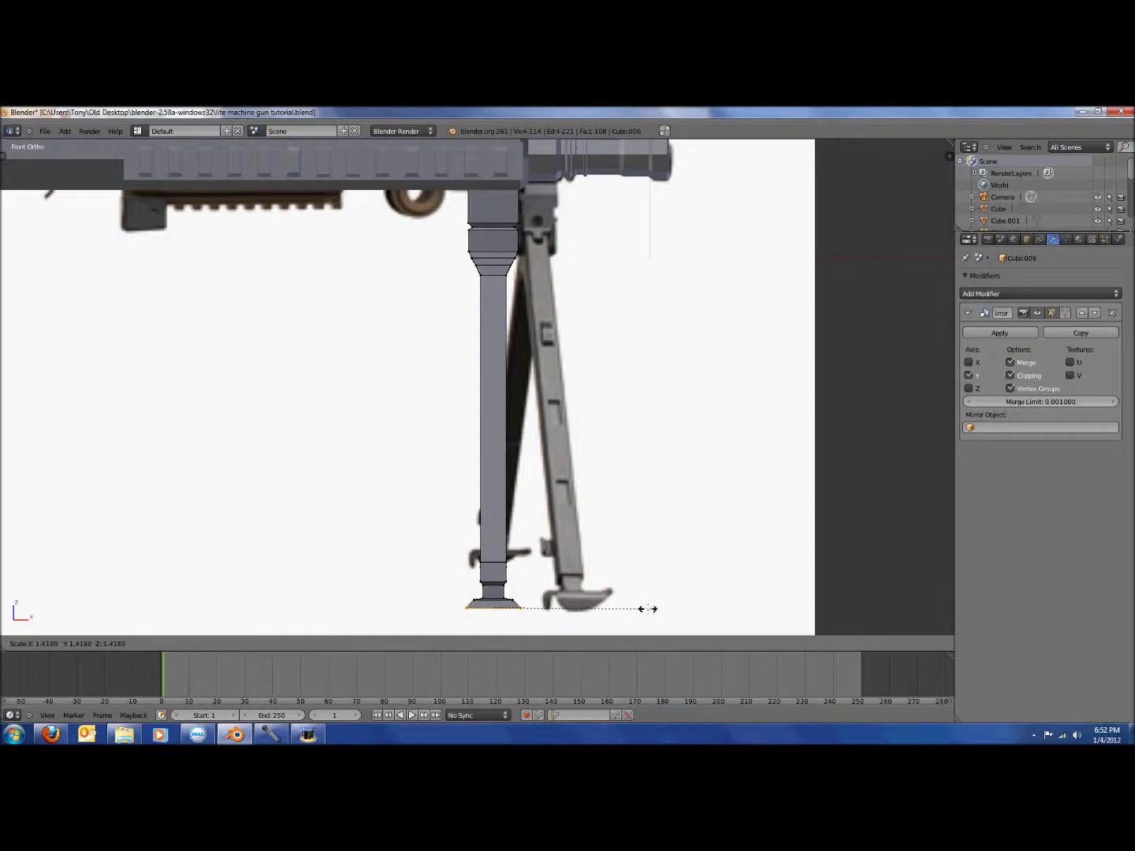
left_click(649, 609)
Return to Object Mode, check the bipod from the camera and front views, and save the file over the existing one
key("Tab")
scroll(749, 544, "down", 4)
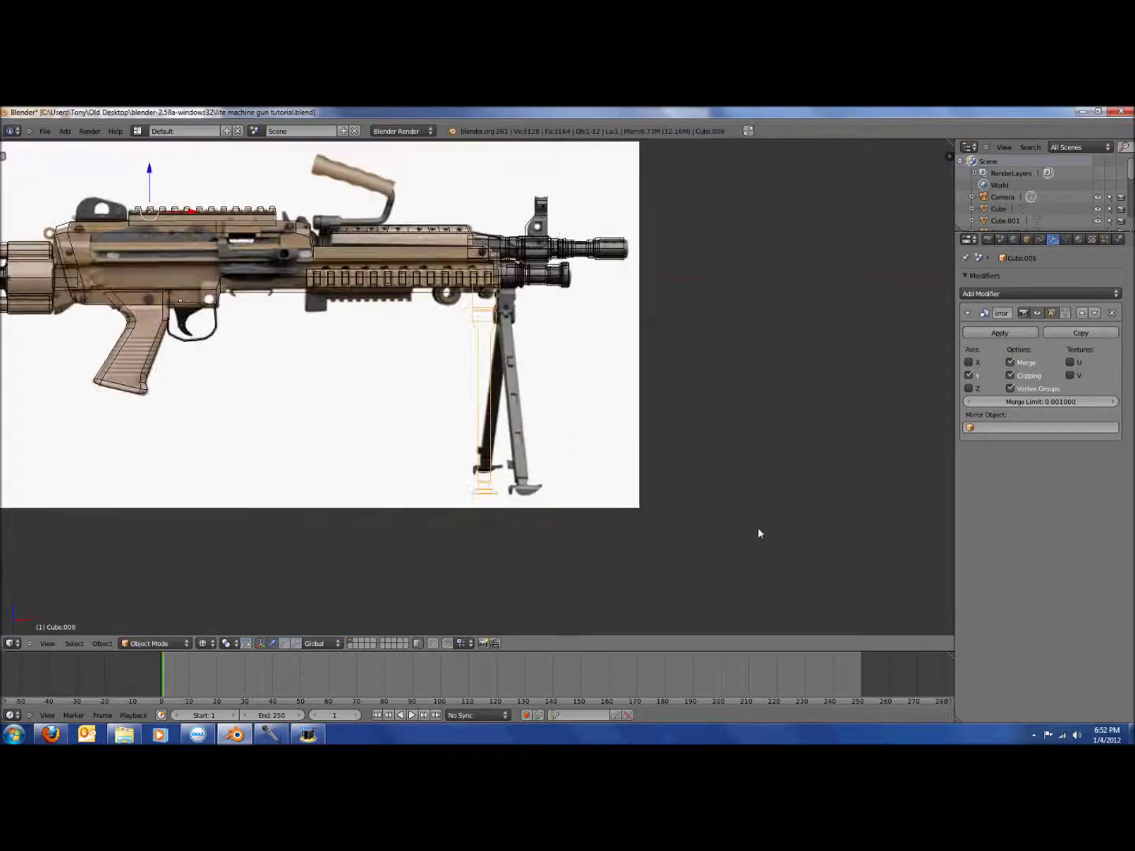
middle_click_drag(758, 533, 696, 540)
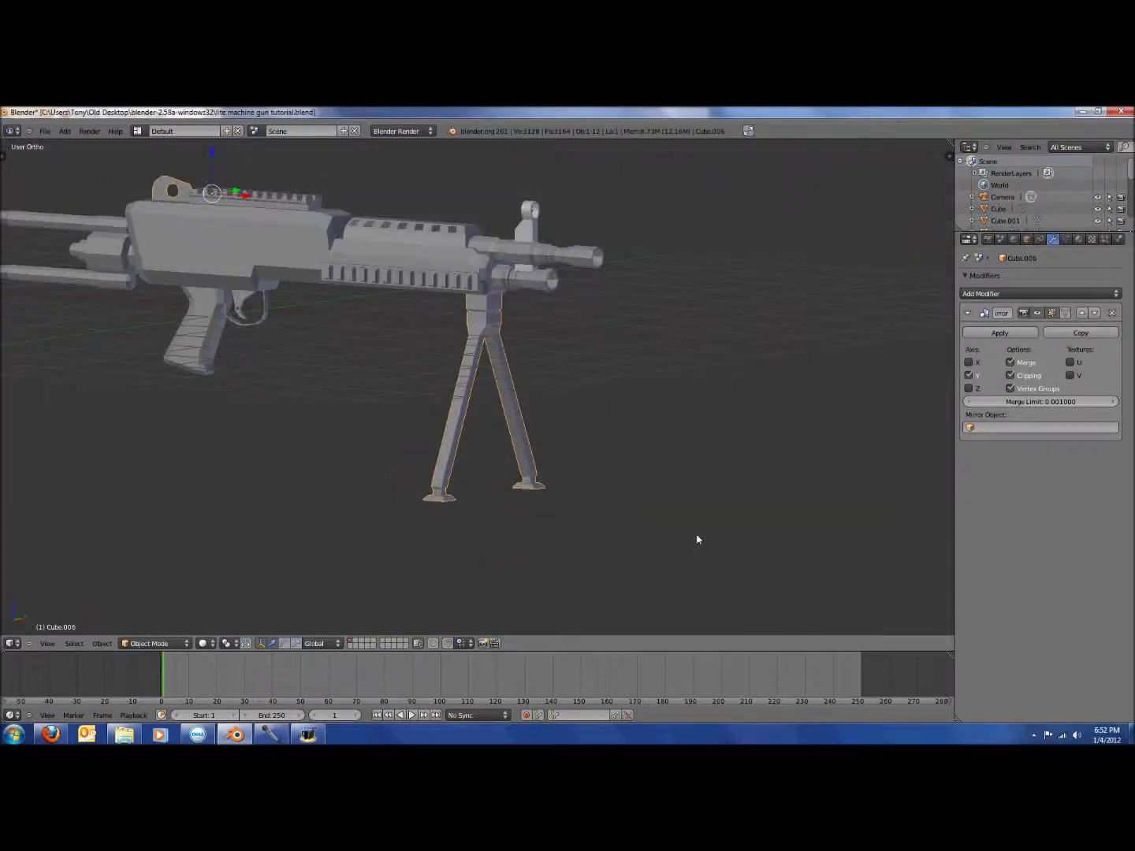
key("ctrl+s")
left_click(697, 540)
key("KP_0")
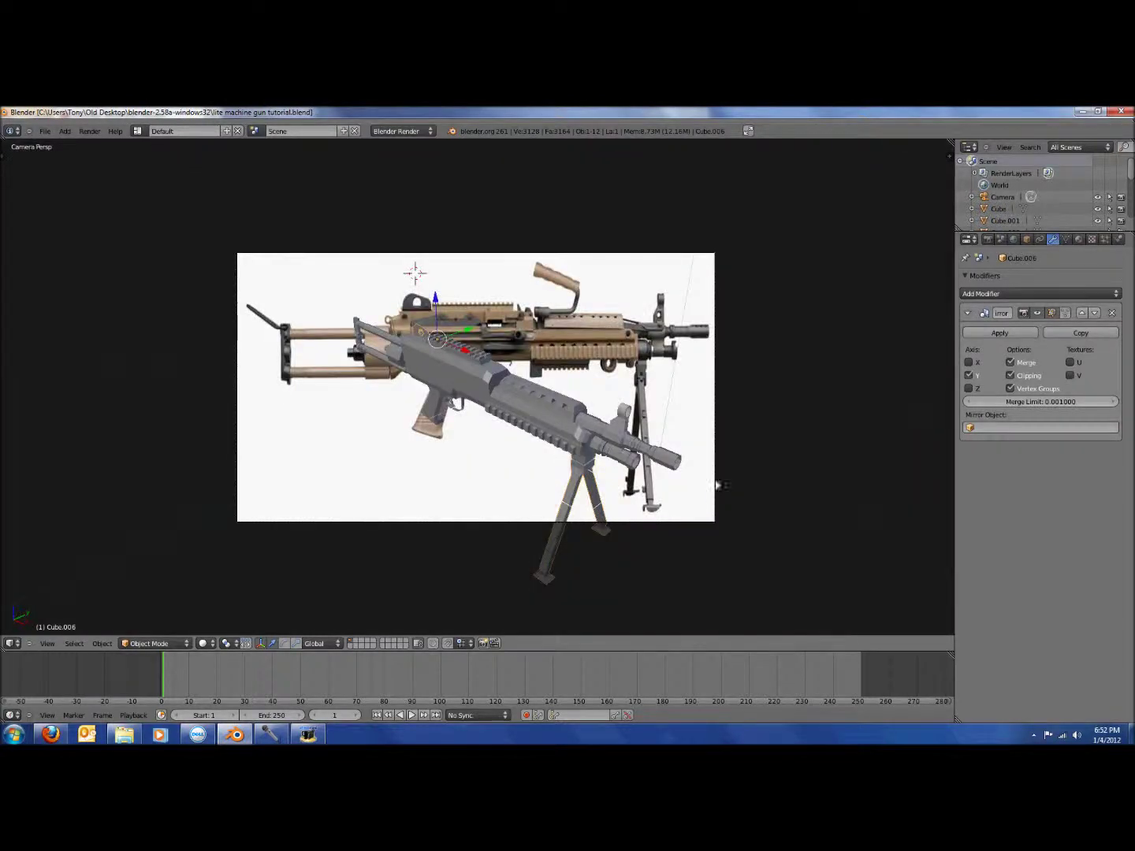
key("ctrl+s")
left_click(640, 436)
key("KP_1")
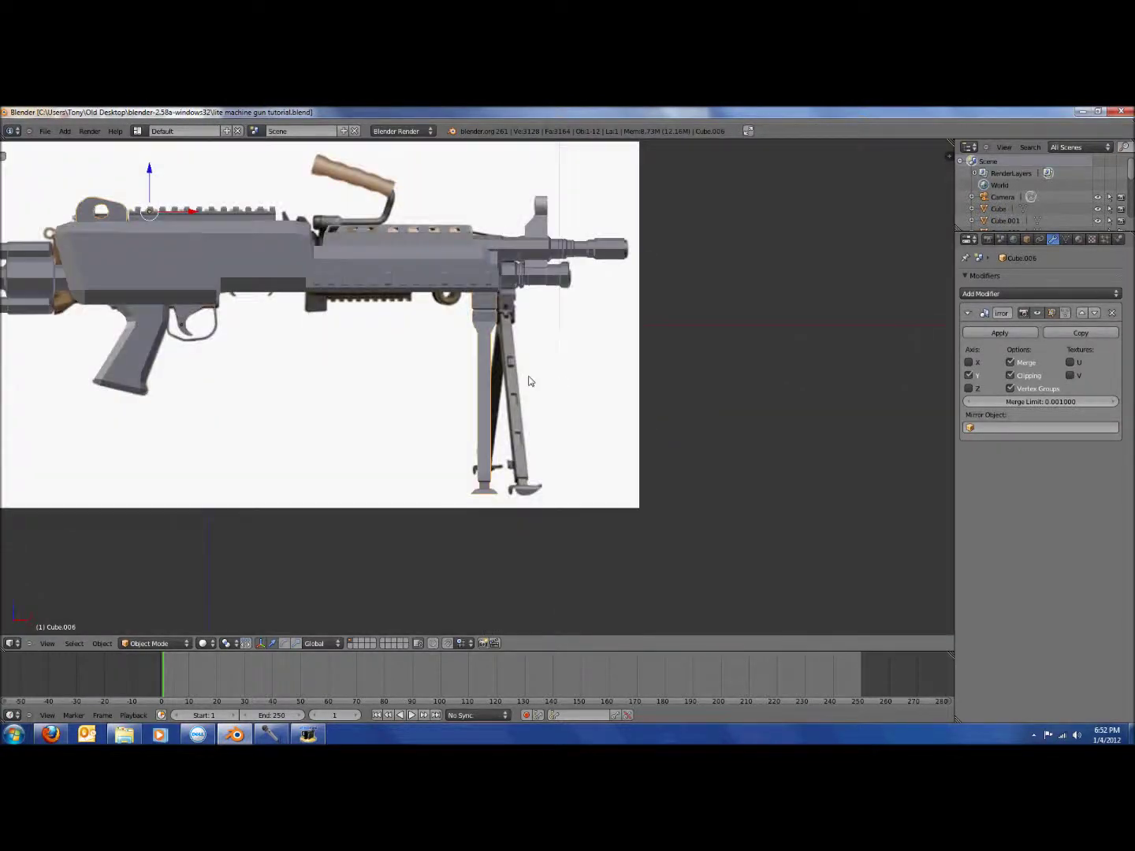
key("ctrl+s")
left_click(439, 292)
key("ctrl+s")
left_click(445, 256)
middle_click_drag(446, 257, 699, 431, "shift")
scroll(699, 430, "up", 2)
key("ctrl+s")
left_click(699, 433)
key("ctrl+s")
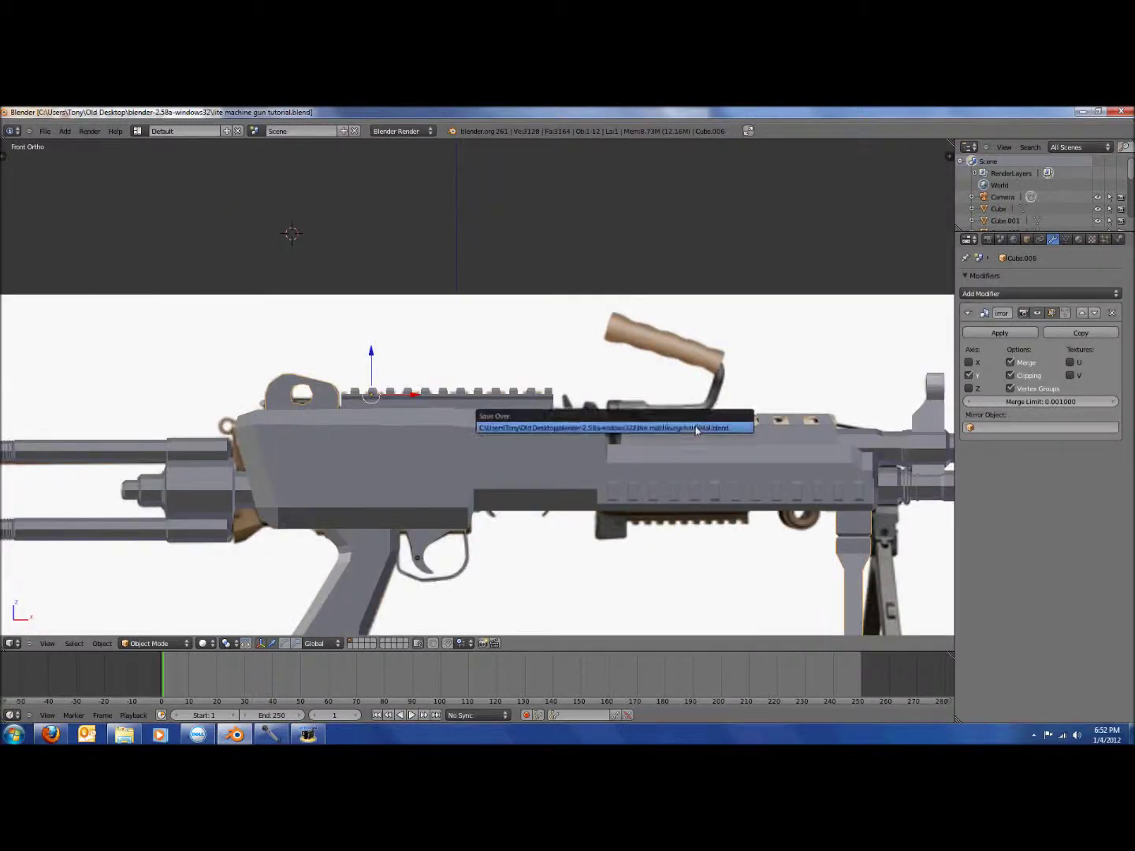
left_click(696, 430)
scroll(641, 393, "up", 3)
key("z")
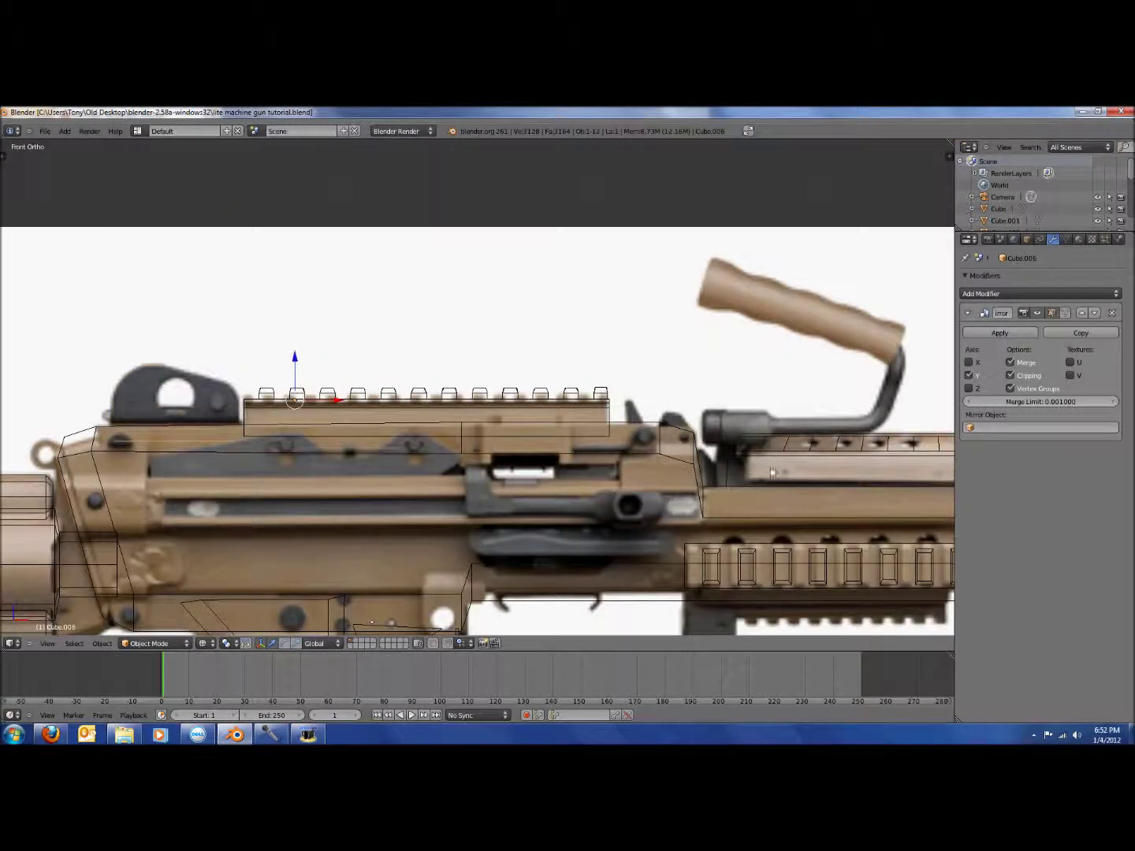
scroll(791, 473, "up", 1)
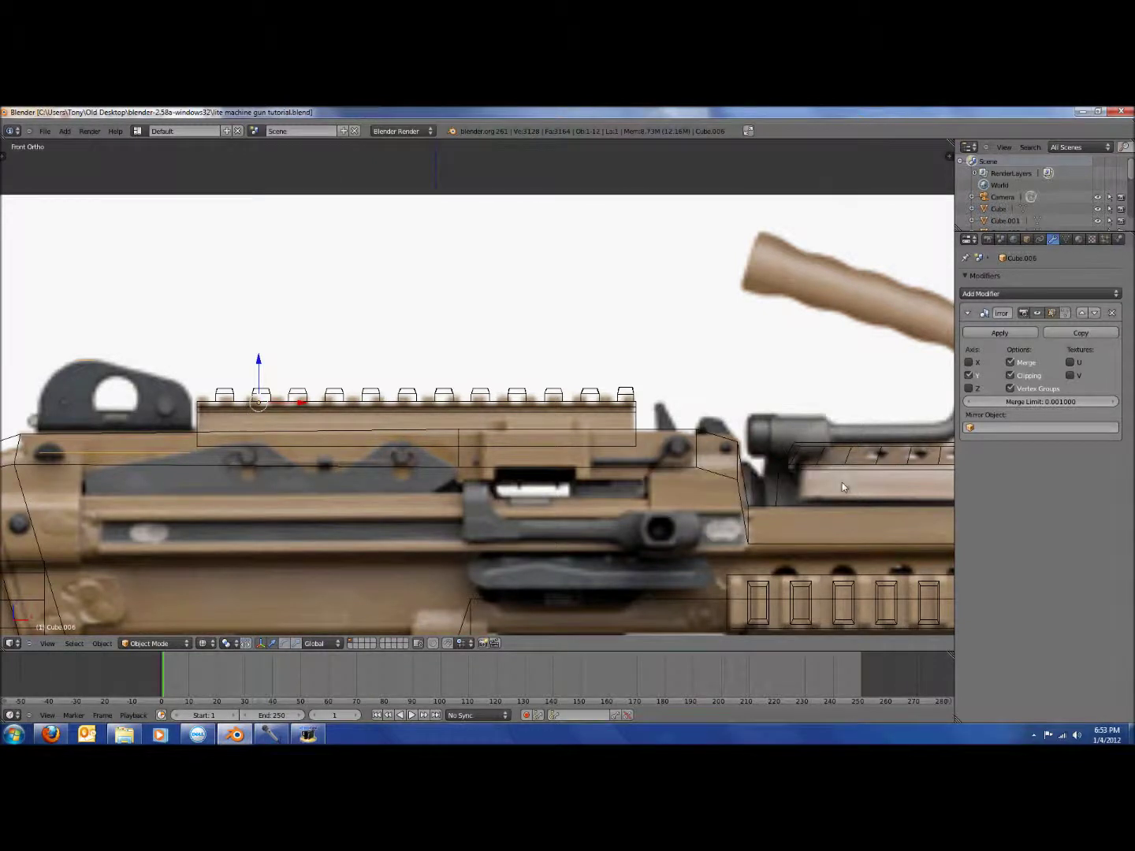
scroll(842, 482, "down", 1)
middle_click_drag(842, 482, 613, 429, "shift")
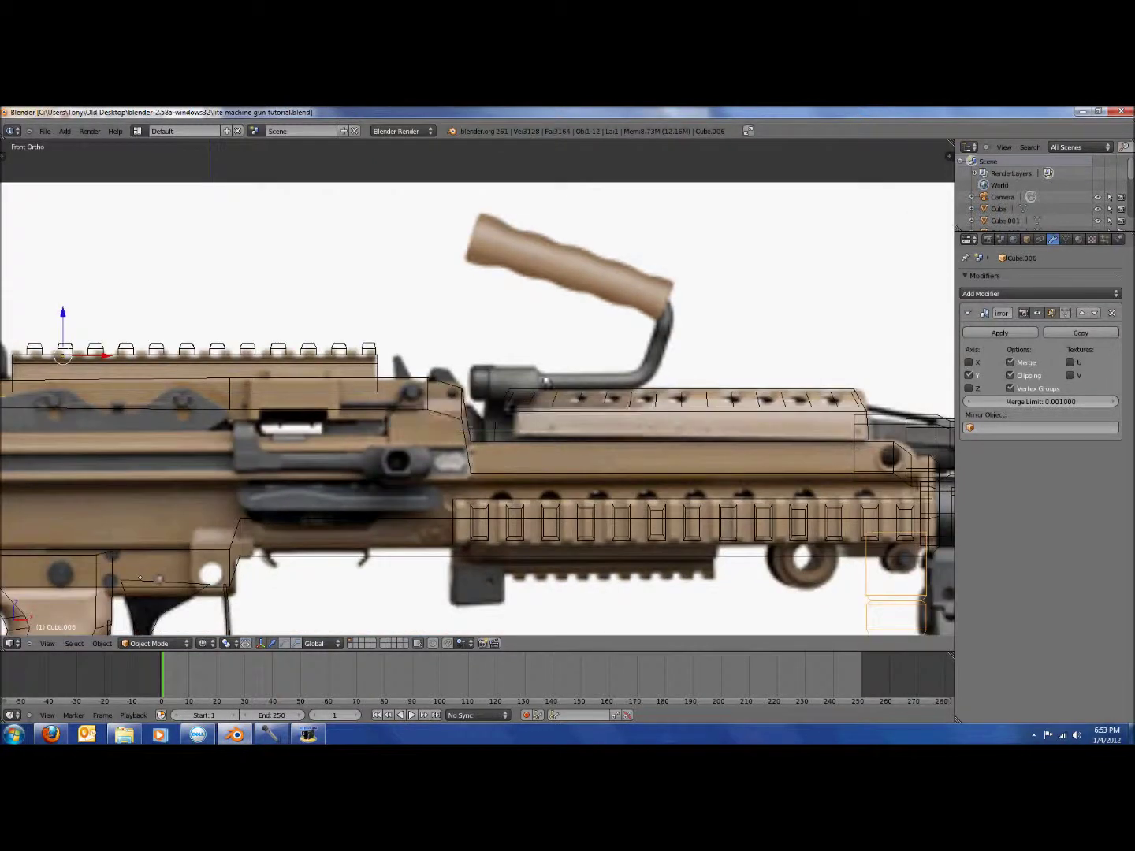
key("z")
left_click(65, 132)
mouse_move(83, 143)
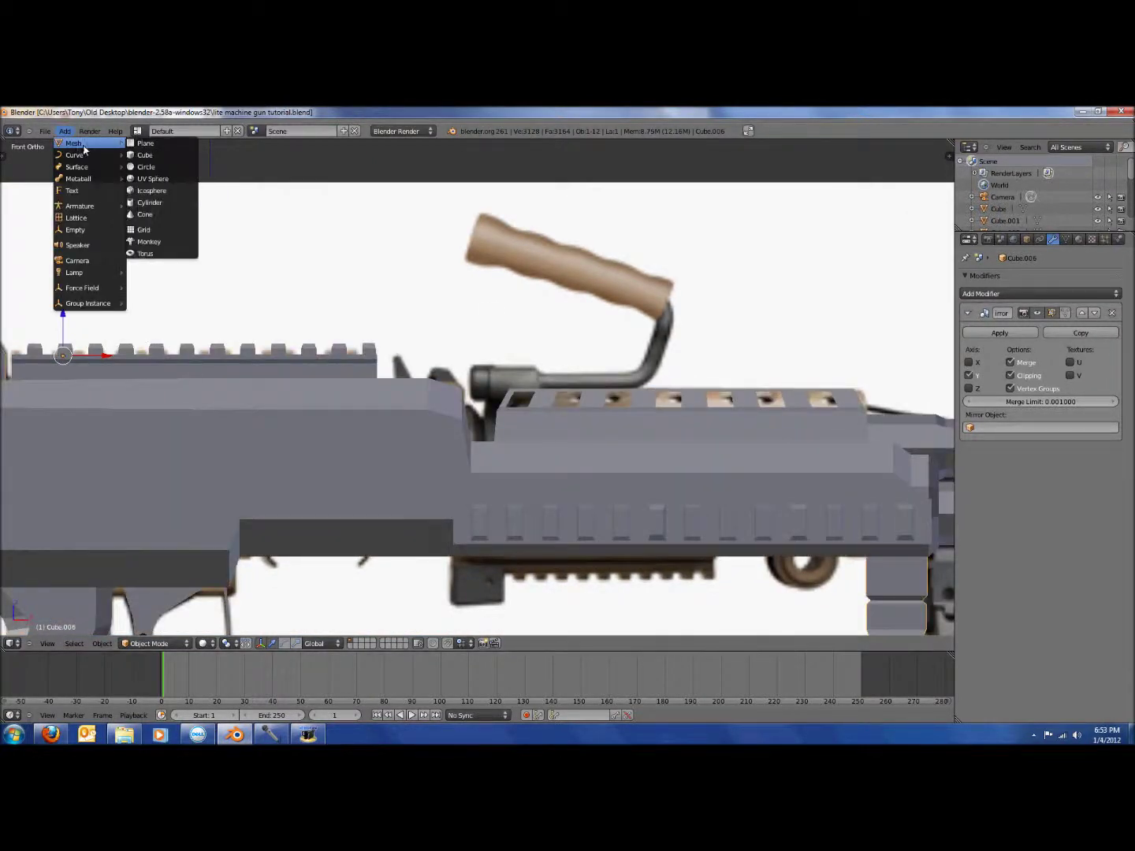
left_click(151, 190)
scroll(188, 245, "down", 4)
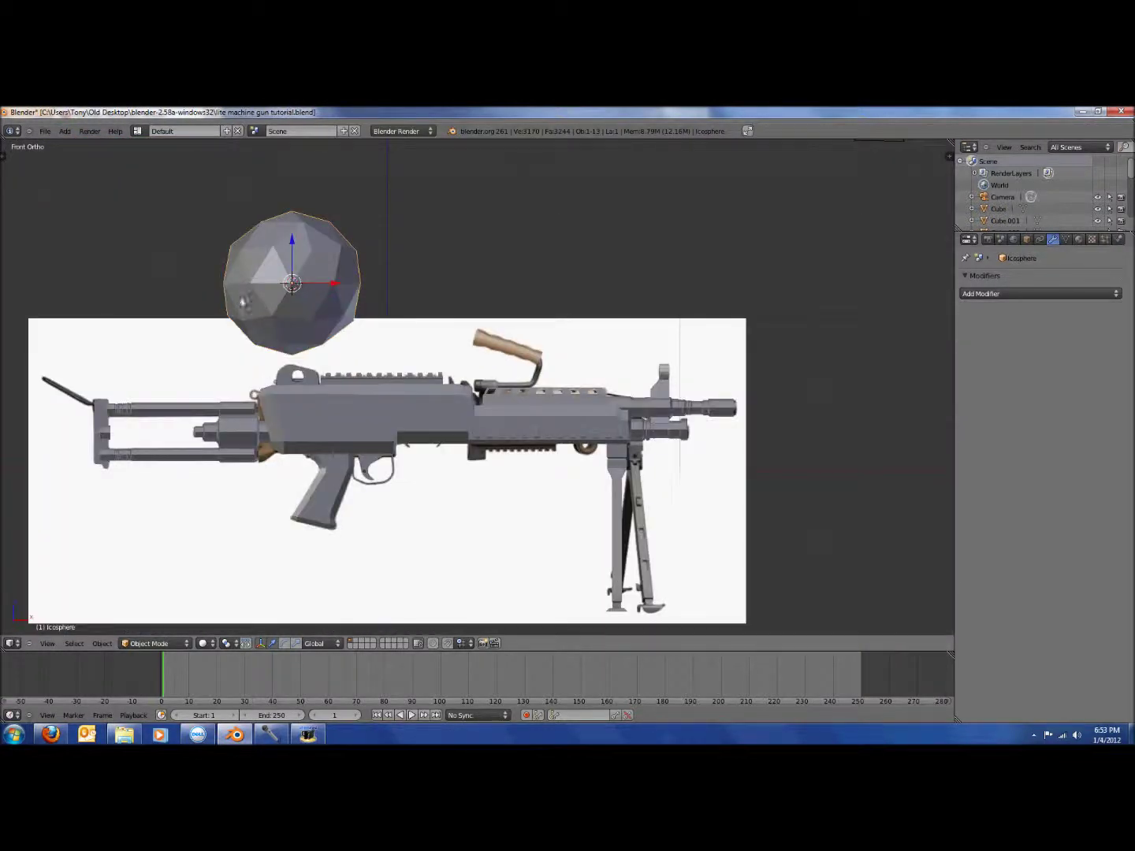
key("x")
left_click(410, 247)
Add a cylinder mesh with 8 vertices
left_click(66, 131)
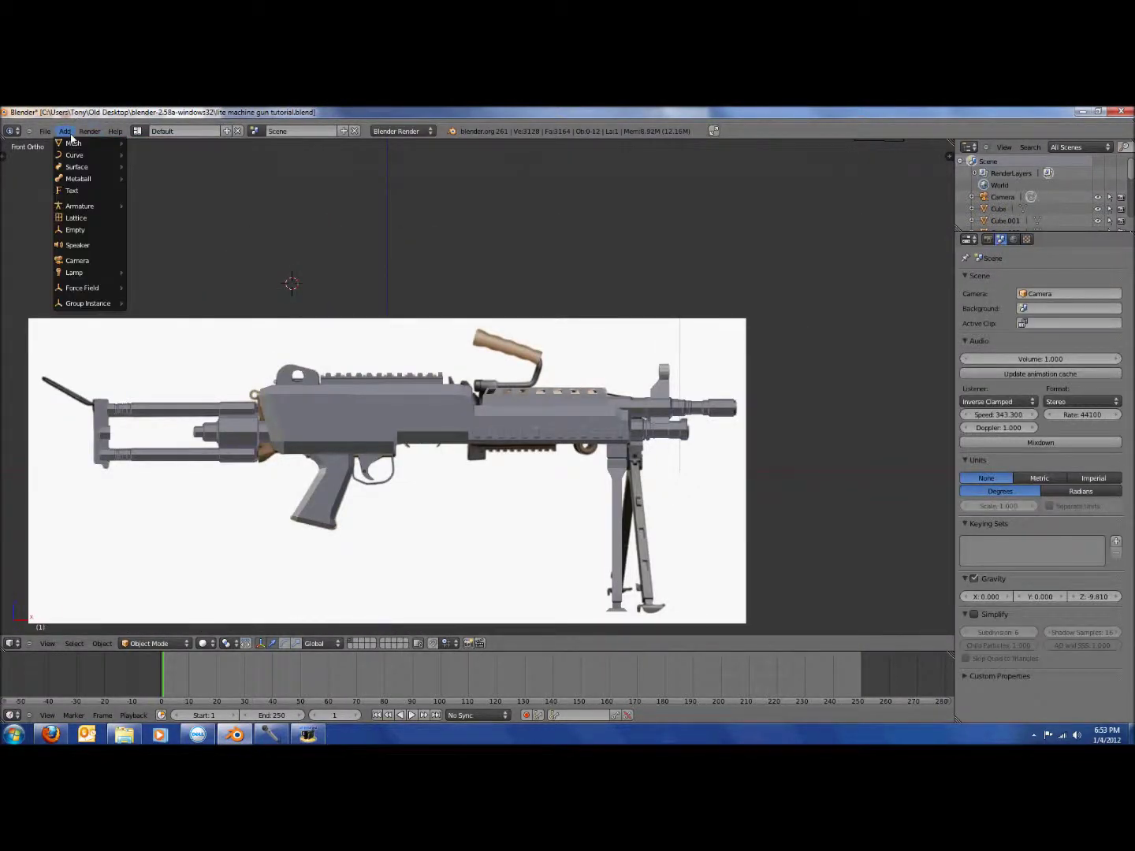
mouse_move(78, 144)
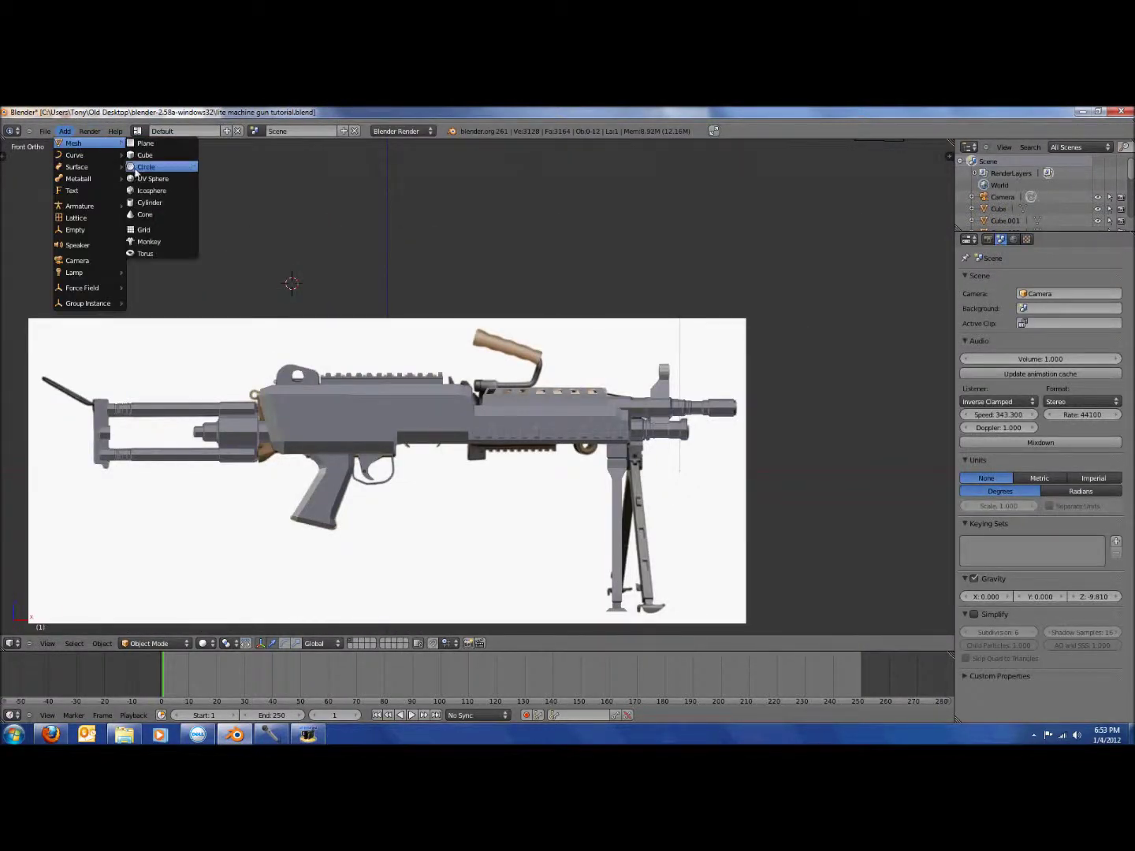
left_click(153, 202)
key("t")
left_click(37, 544)
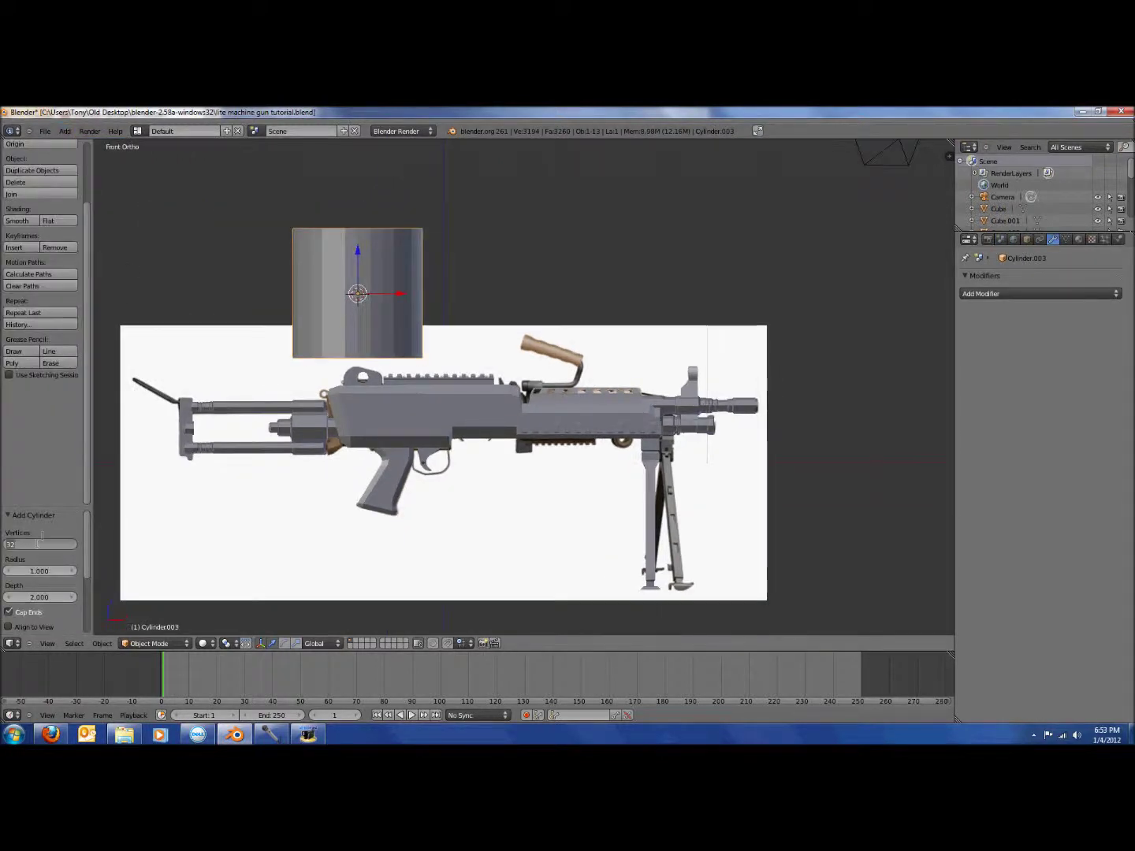
type("8")
key("Return")
key("t")
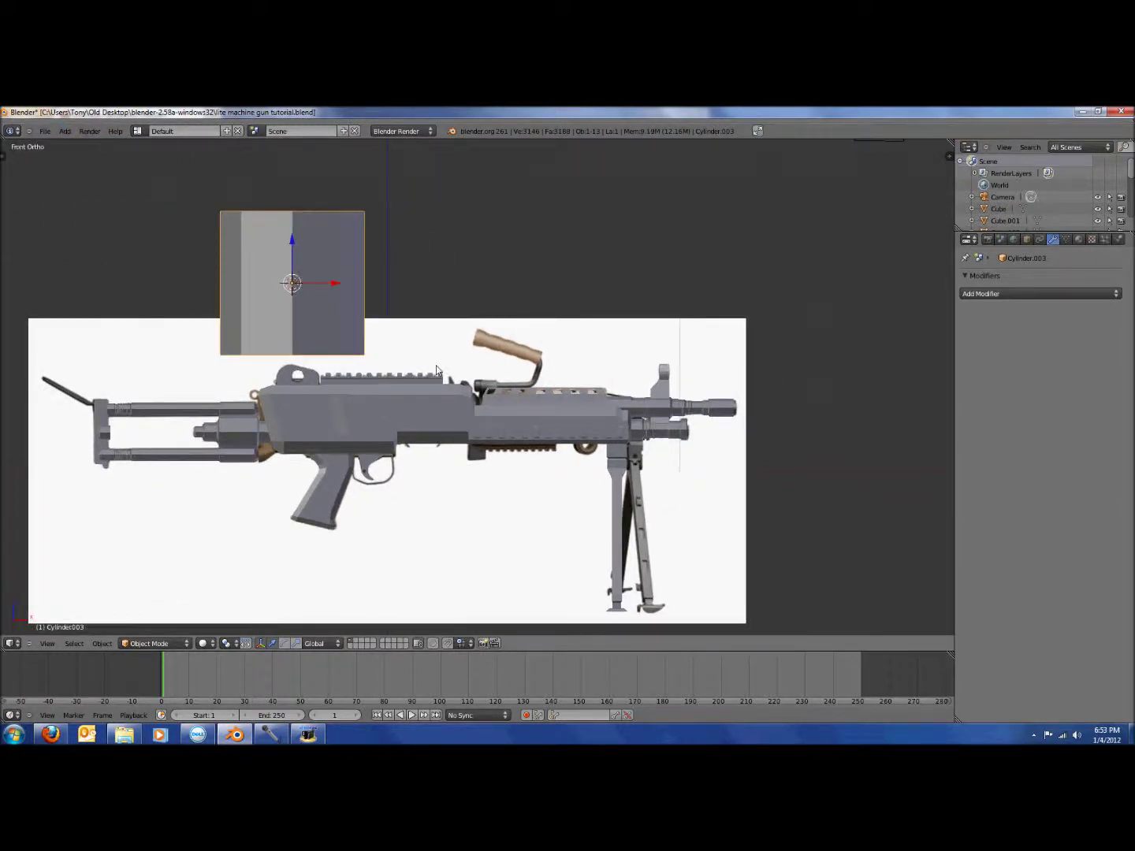
Lay the cylinder along the X axis and shrink it to about the size of the reference carrying handle's pivot
key("Return")
key("s")
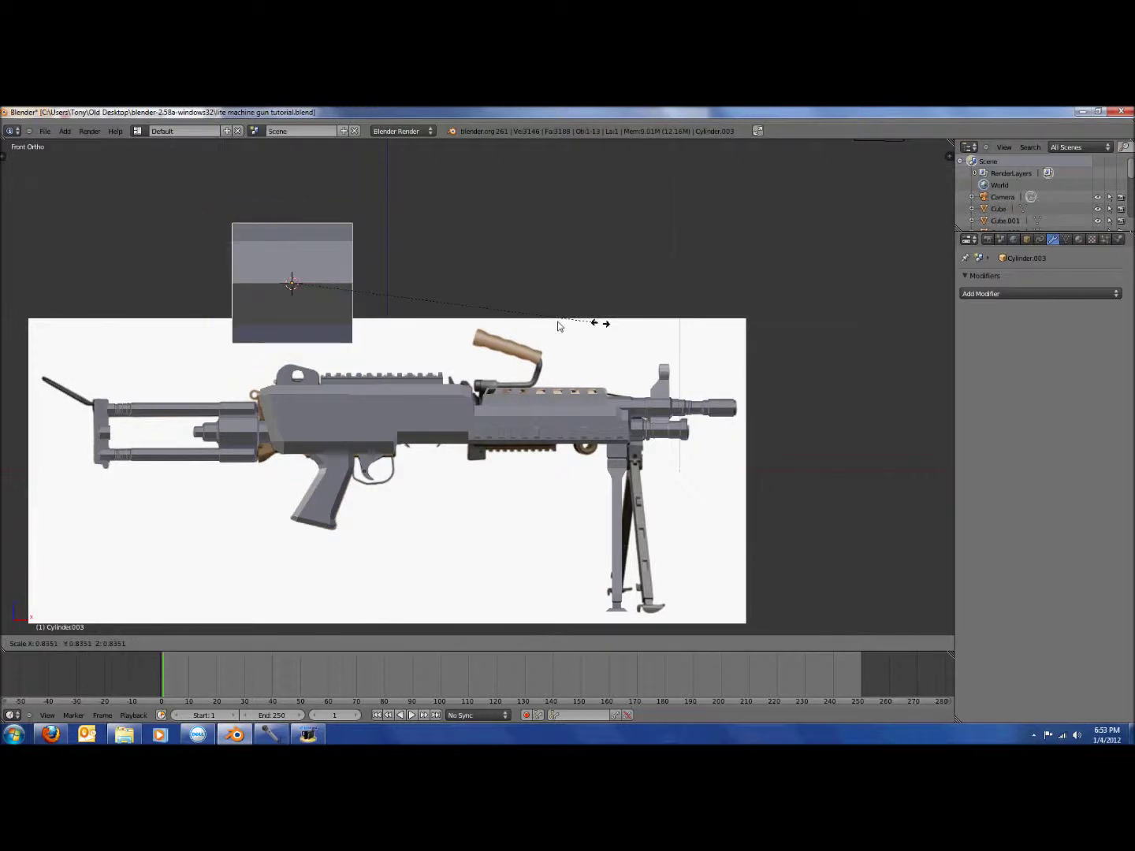
left_click(476, 309)
key("z")
scroll(544, 323, "up", 1)
key("s")
left_click(271, 267)
Move the cylinder onto the reference carrying handle's pivot and fine-tune its size and position
key("g")
key("Return")
key("s")
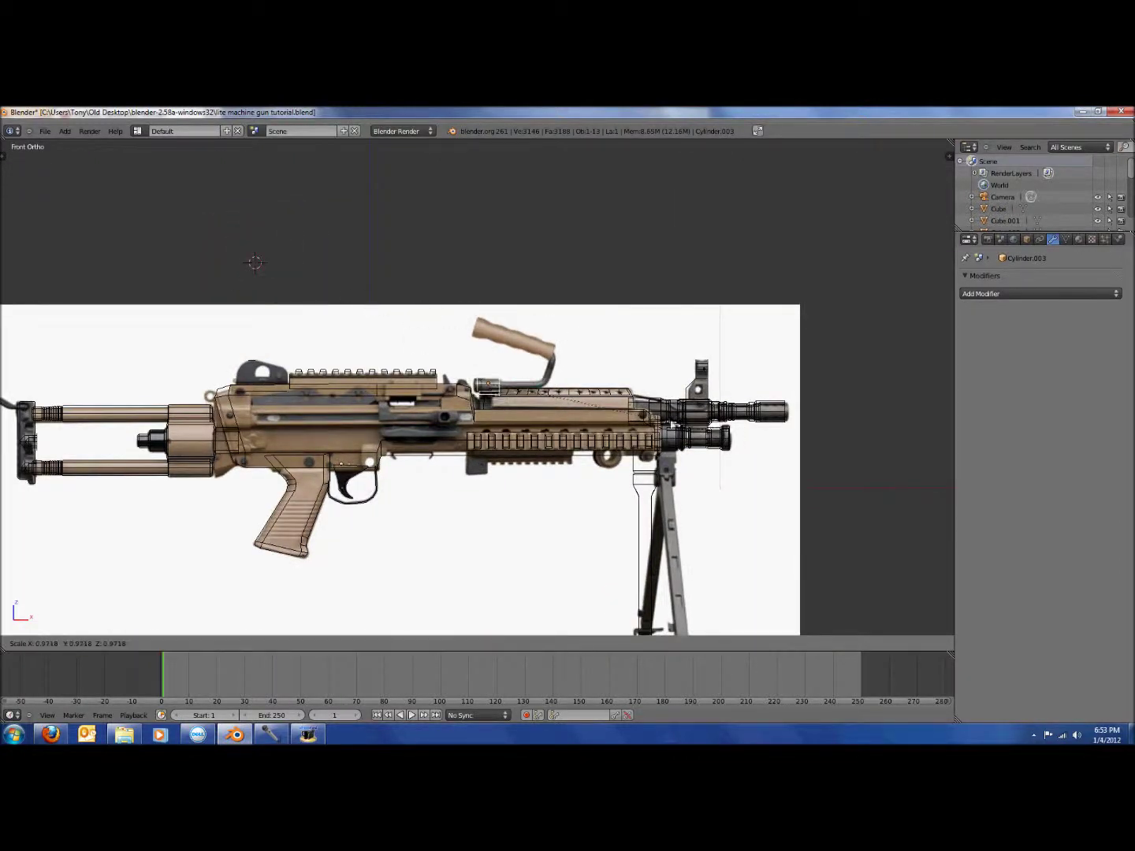
key("Return")
scroll(678, 402, "up", 6)
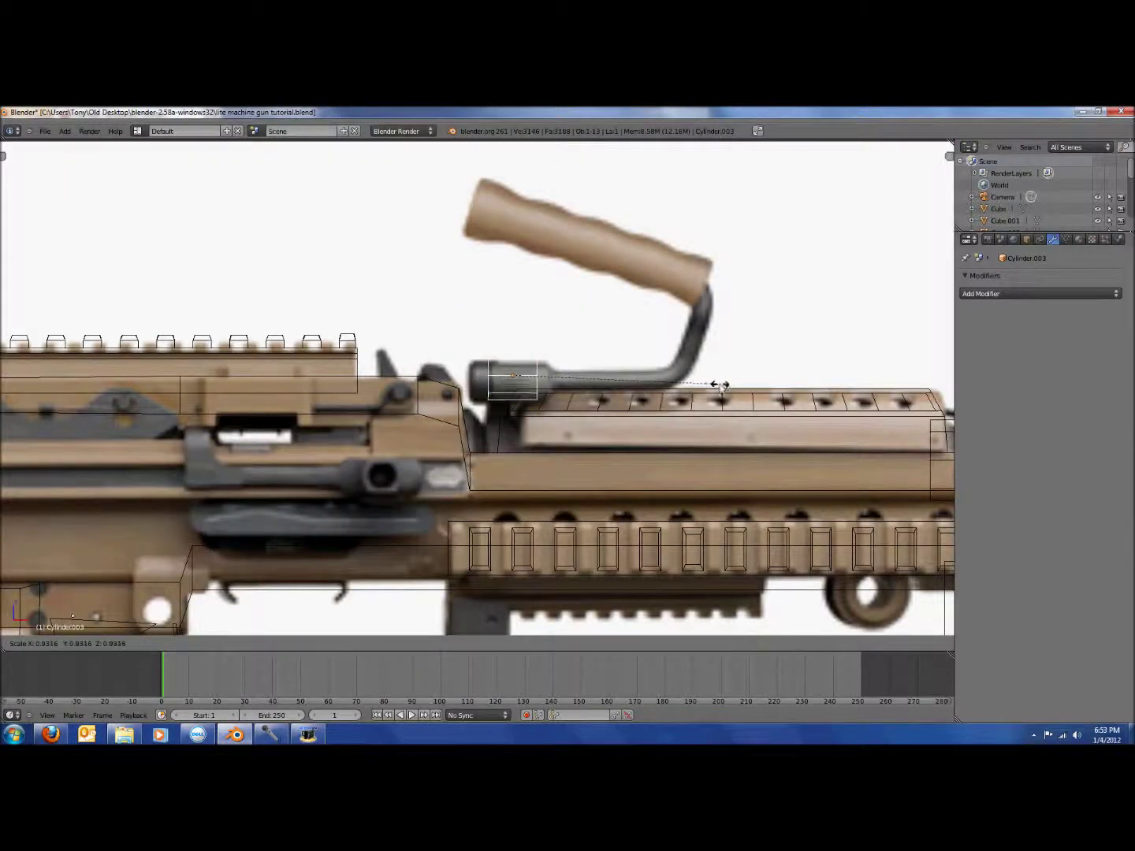
key("g")
left_click(712, 386)
Select the cylinder's front end vertices and extrude them through a short taper into a thin rod along the reference handle's arm
key("Tab")
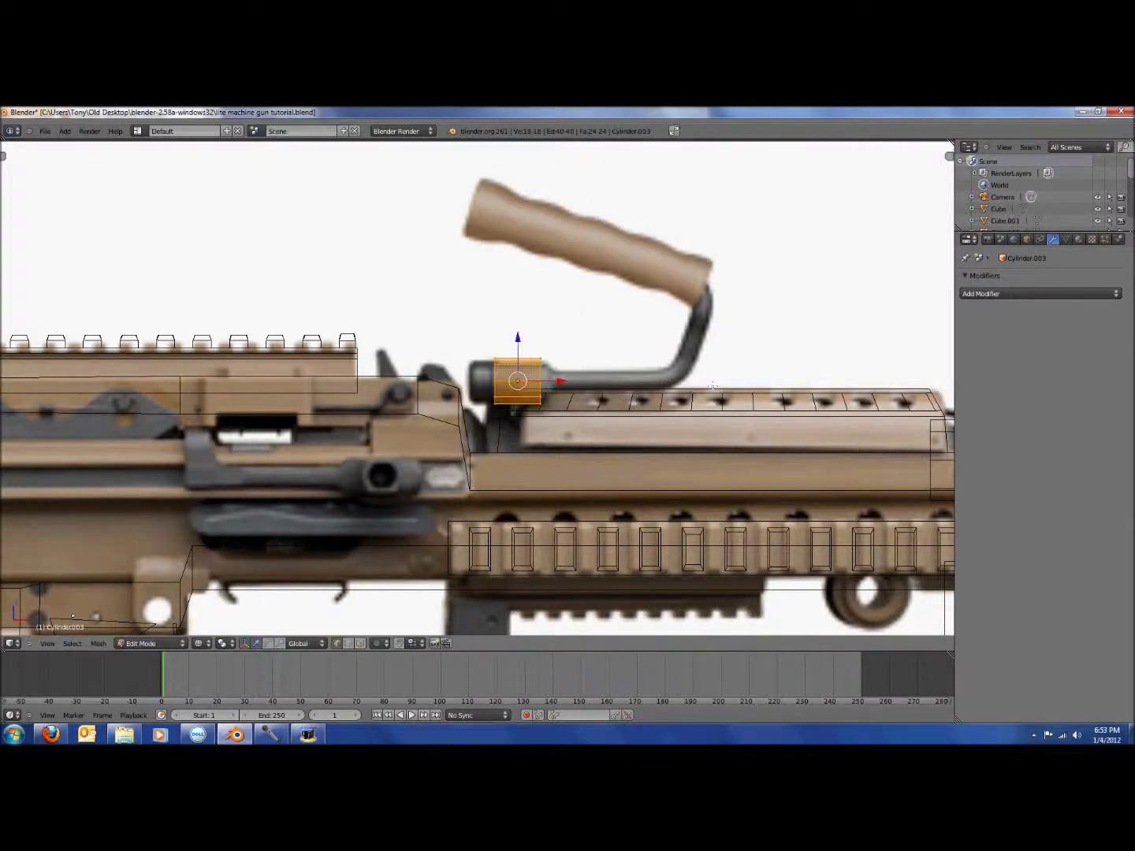
key("z")
key("a")
left_click_drag(566, 415, 567, 414)
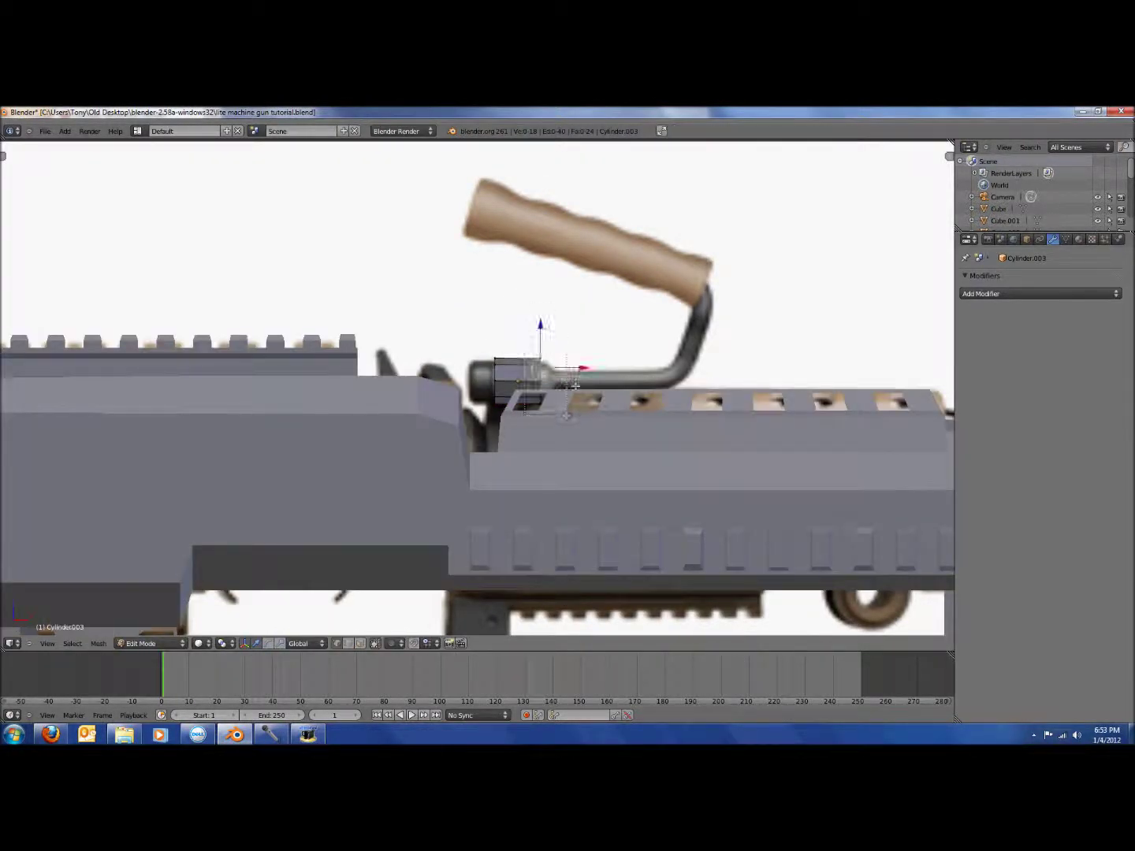
key("z")
key("KP_7")
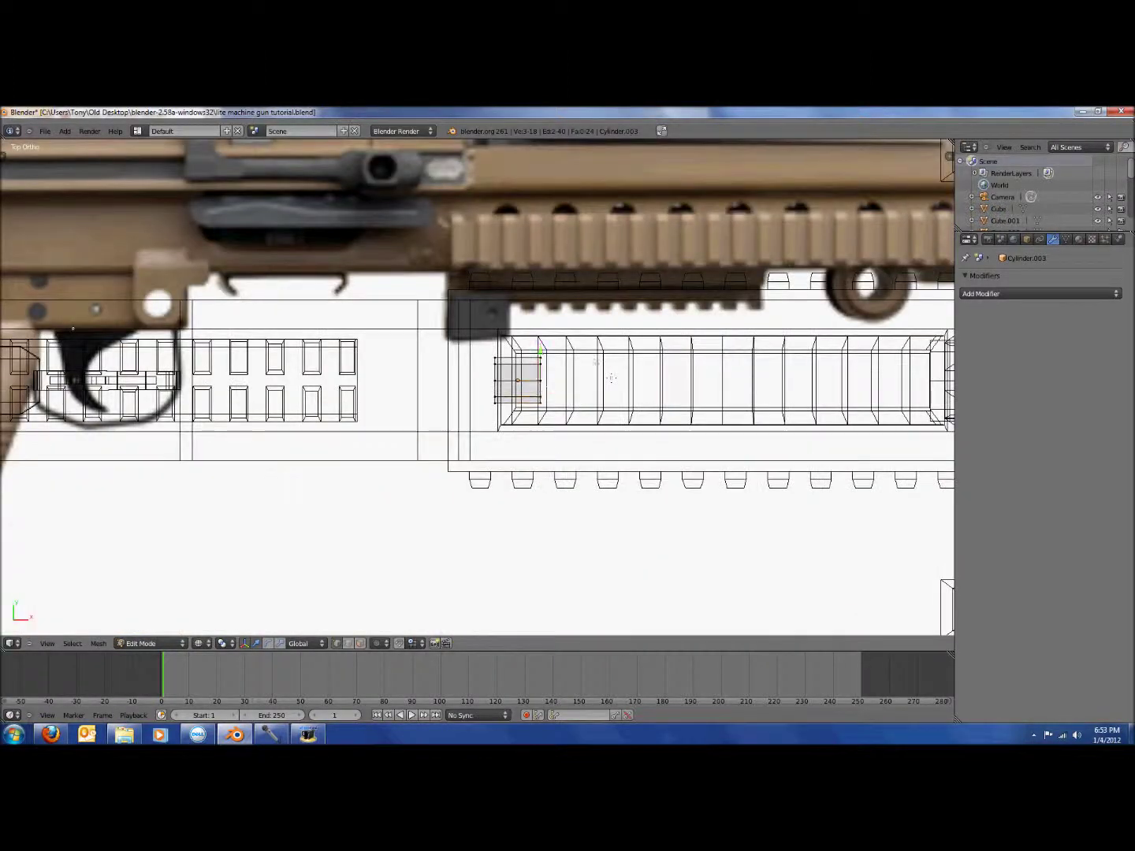
left_click_drag(517, 339, 522, 414)
key("KP_1")
key("a")
key("b")
left_click_drag(522, 335, 570, 421)
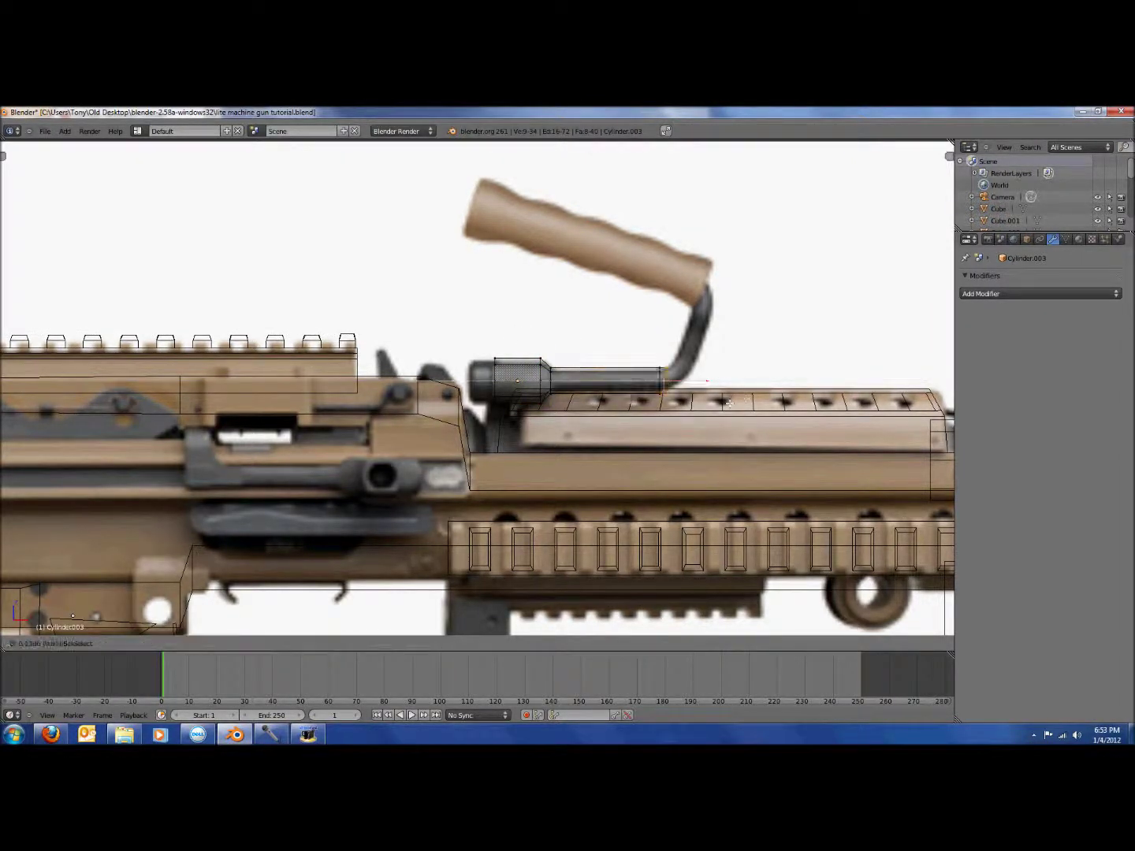
Extend the rod's end into the arm's bend, rotating the end ring upward and scaling it by about 0.83
left_click(746, 401)
key("r")
left_click(751, 358)
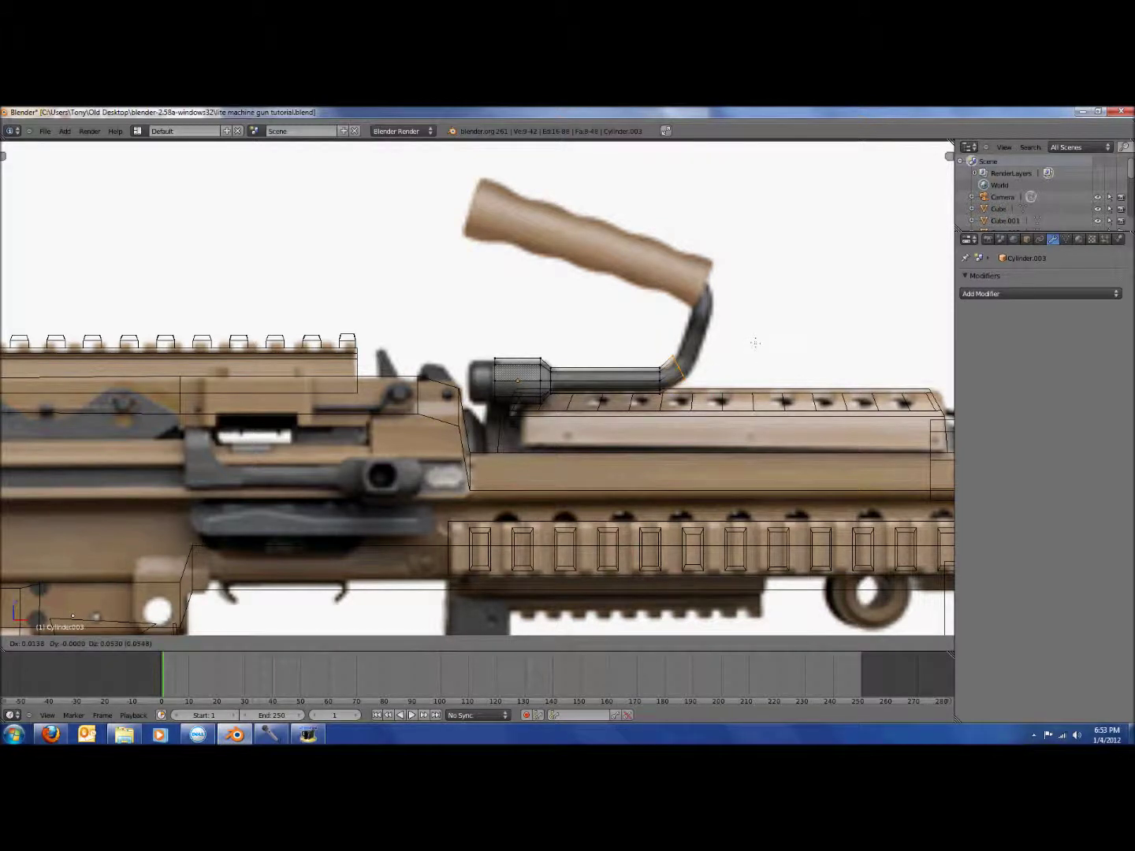
key("s")
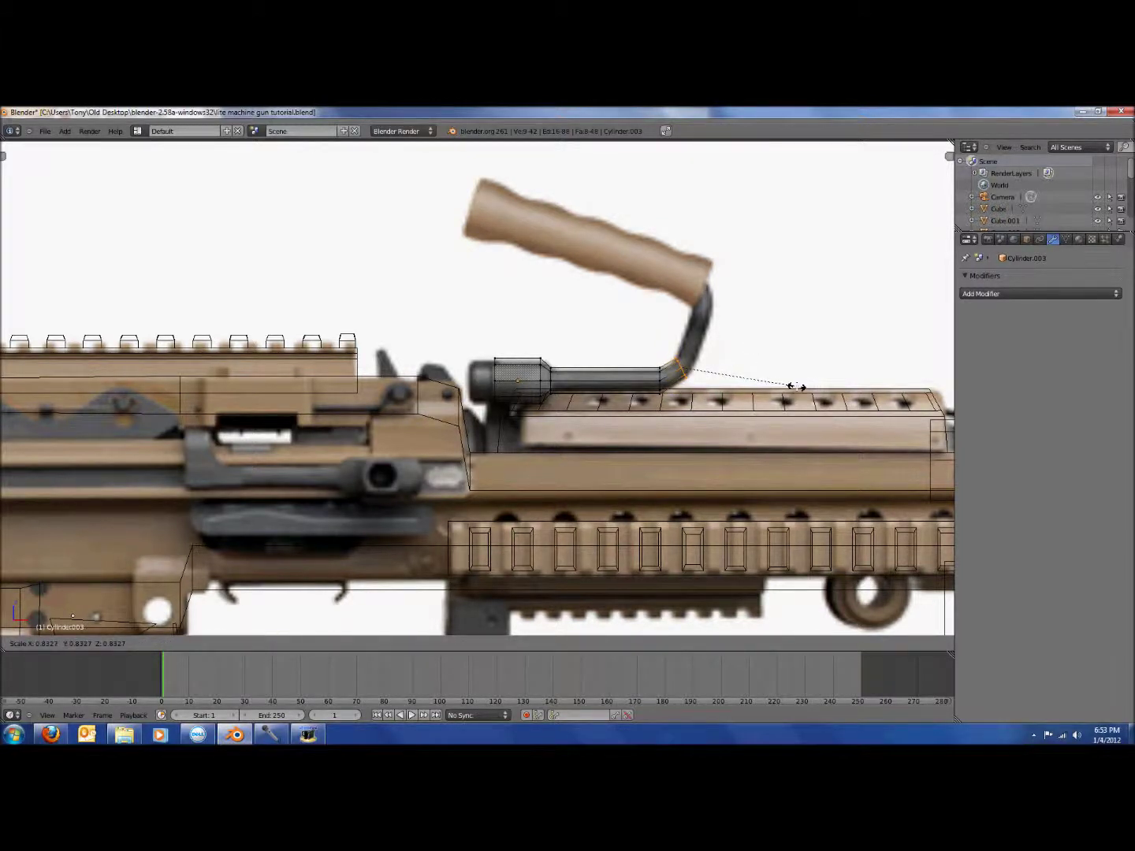
left_click(797, 387)
Extrude the arm's end up to the reference grip, rotate the ring, and scale it by about 0.83
key("e")
left_click(785, 255)
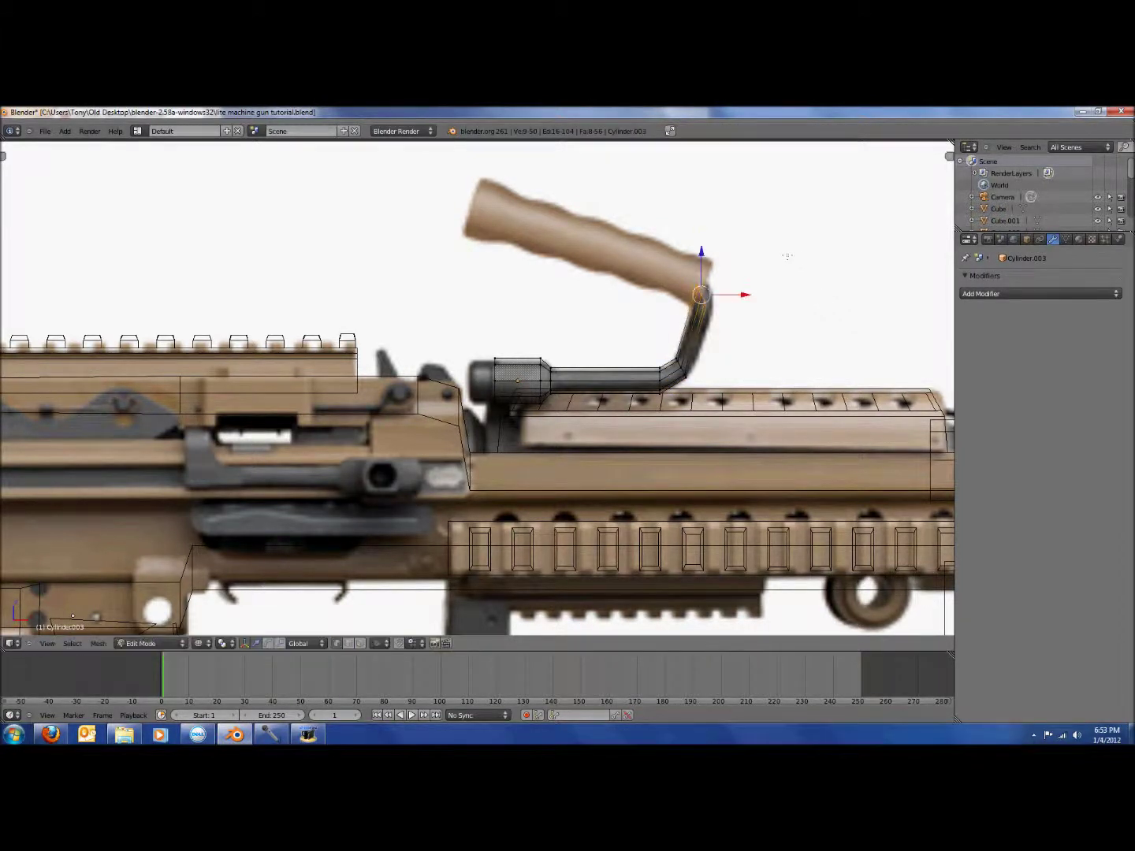
key("r")
left_click(725, 213)
key("s")
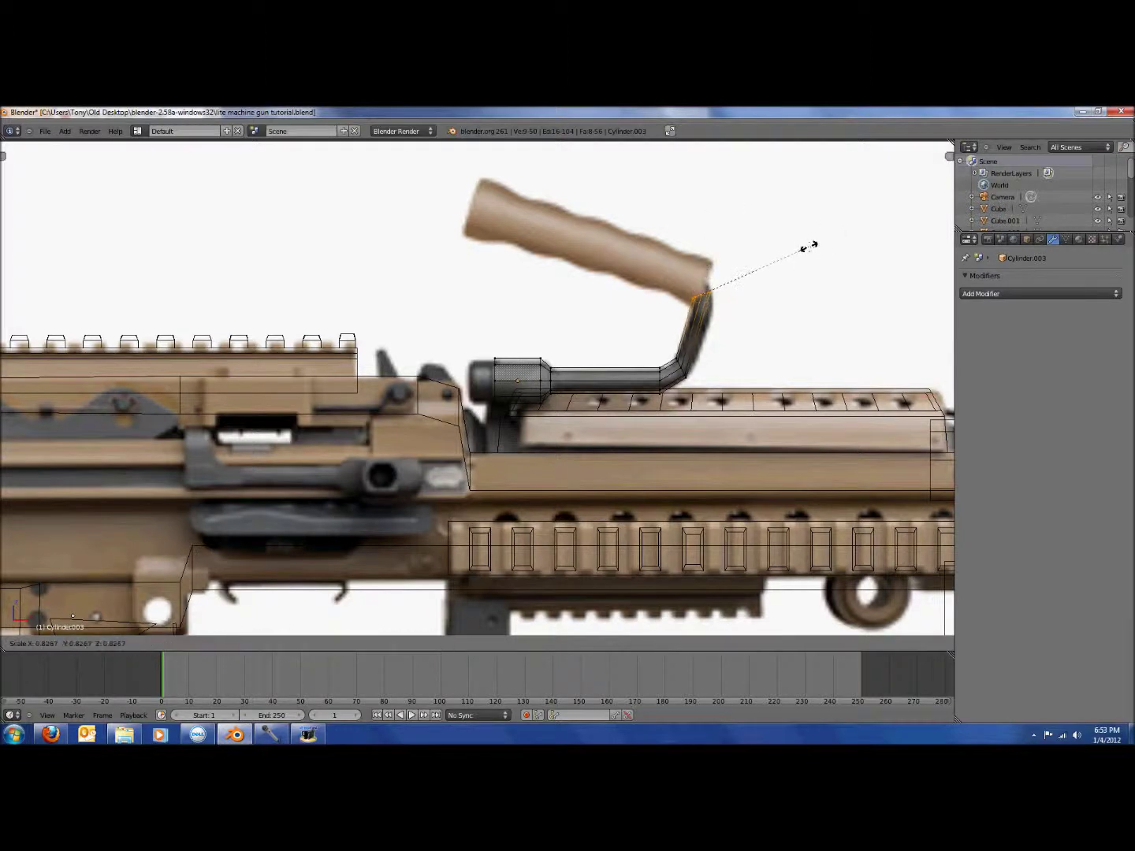
left_click(810, 247)
Move the end ring back down to the middle of the arm's upright section and rotate it to match
key("g")
left_click(814, 337)
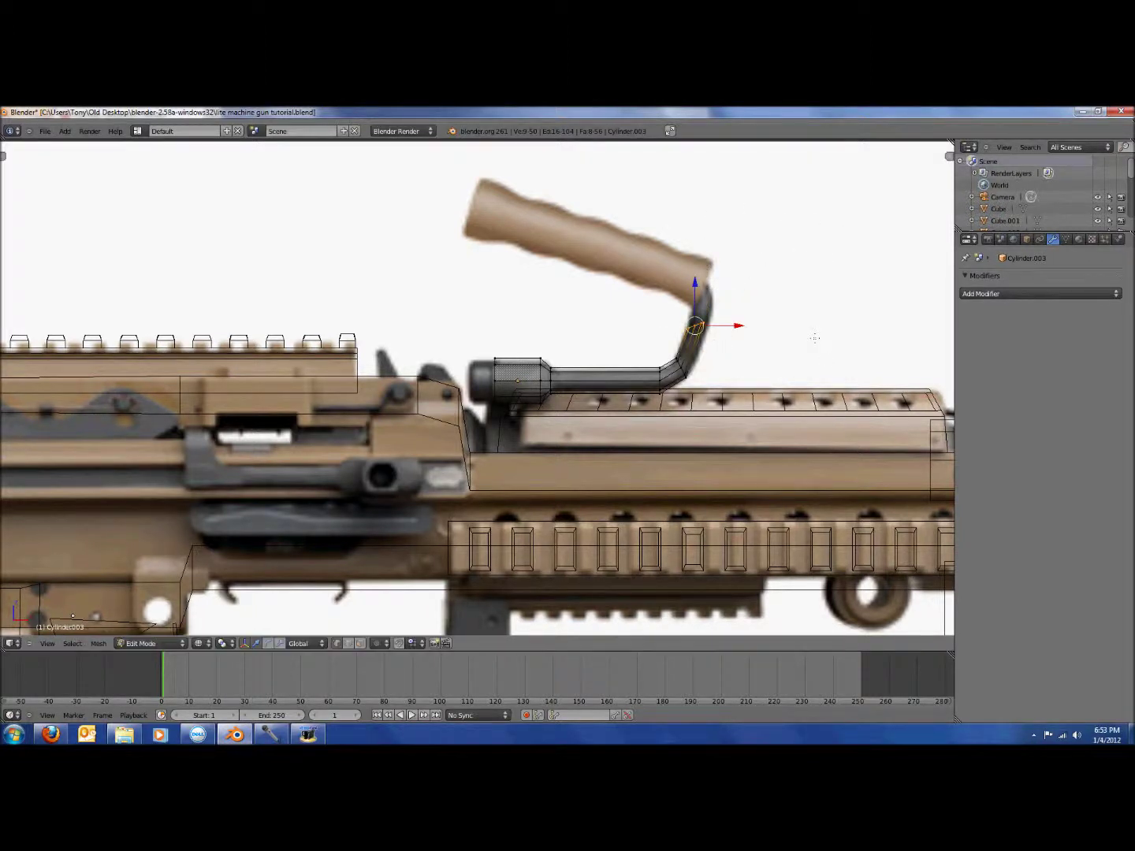
key("r")
left_click(820, 394)
Extrude the handle arm's end ring up to the grip's base, adding rings there and rotating the last one toward the grip's slant
key("e")
left_click(829, 359)
key("g")
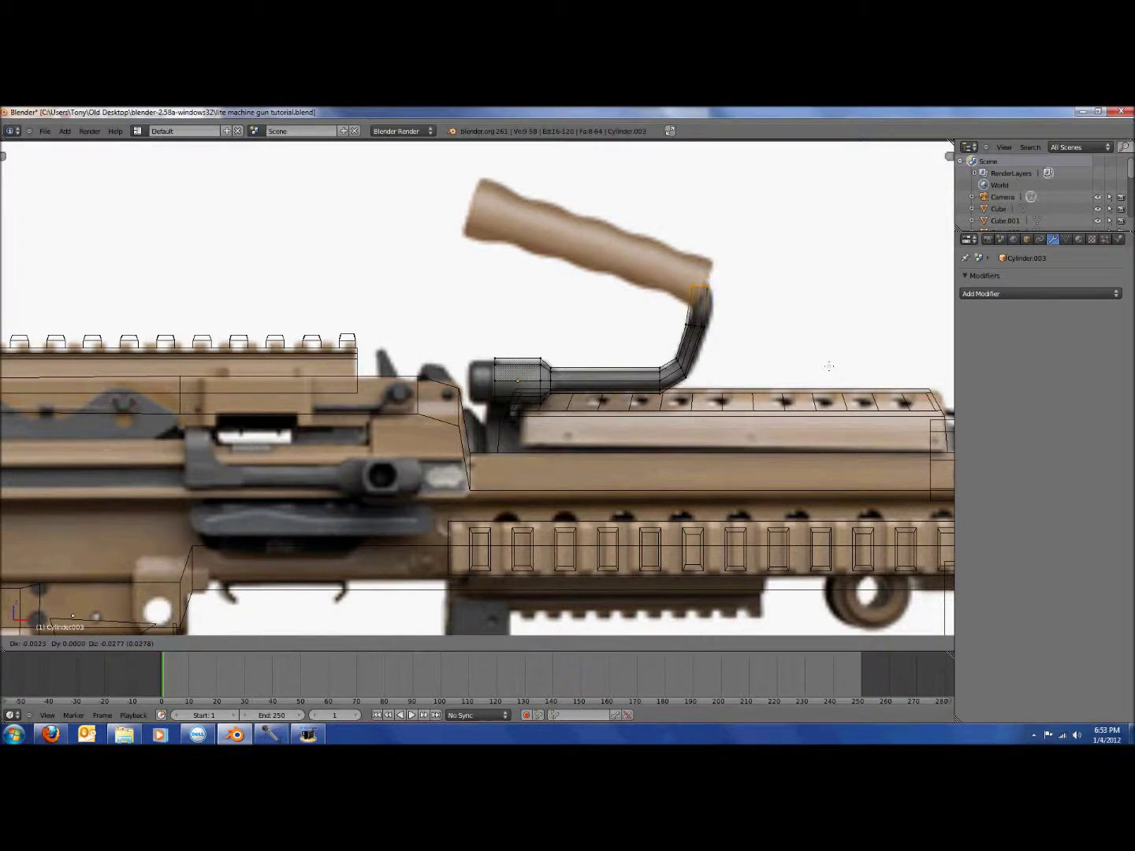
left_click(833, 376)
key("s")
left_click(803, 299)
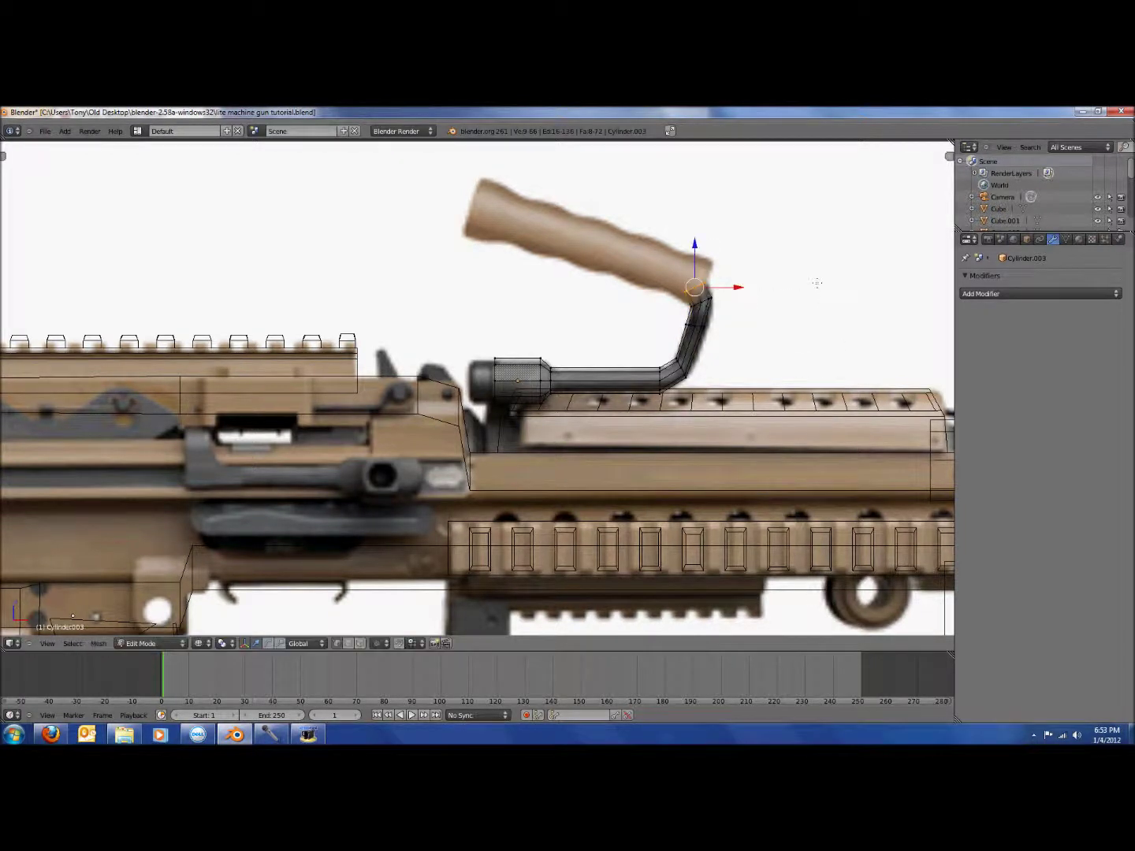
key("r")
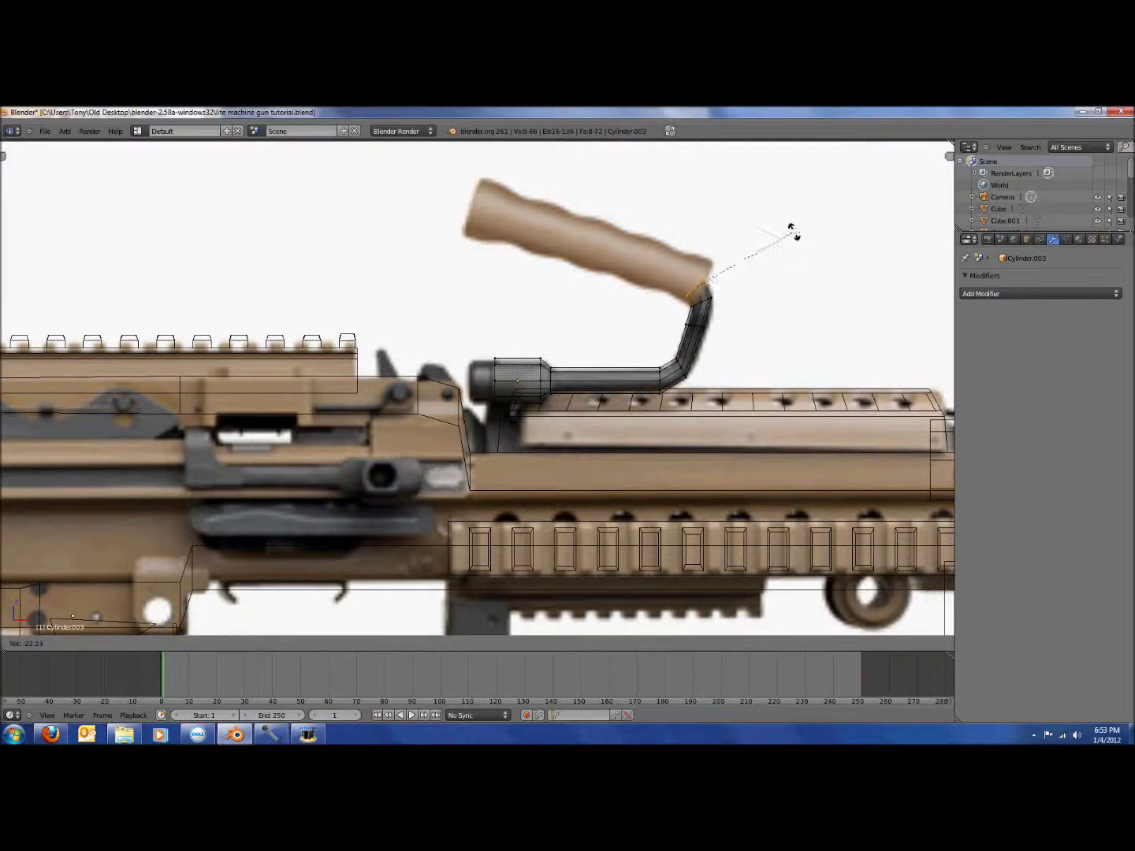
left_click(822, 234)
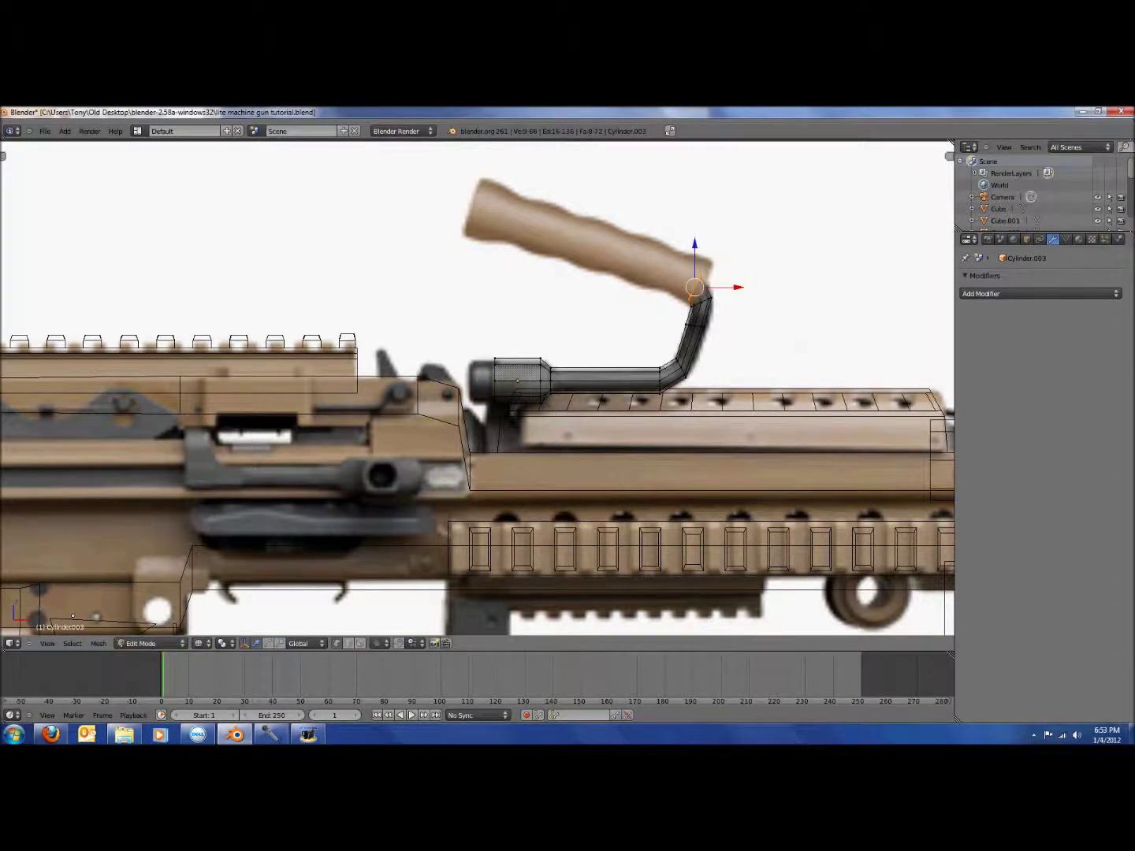
Extrude the arm's end into the front of the reference grip and enlarge and rotate the ring to the grip's thickness
key("s")
left_click(841, 294)
key("e")
left_click(836, 282)
key("s")
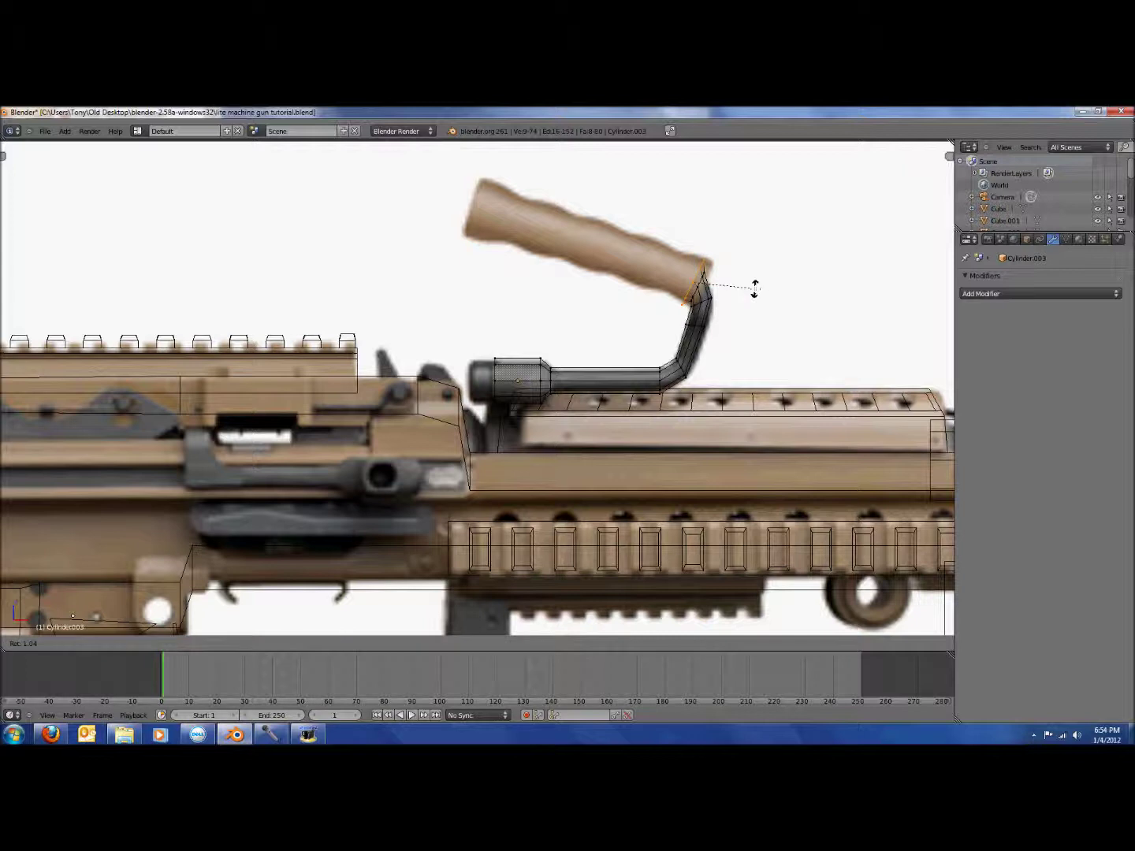
left_click(756, 290)
Extrude the front half of the grip along the reference, scaling the first ring by about 0.92 and shaping the others to the wavy outline
key("e")
left_click(750, 298)
key("s")
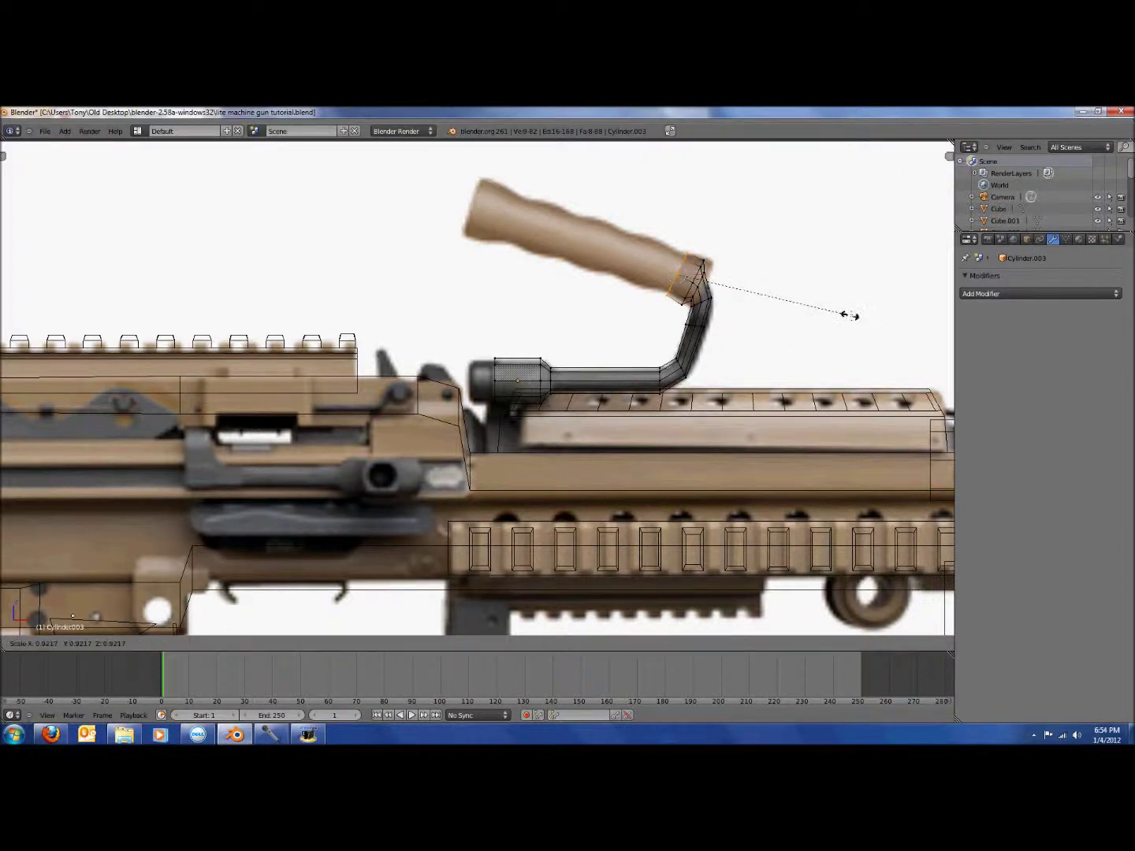
left_click(849, 316)
key("e")
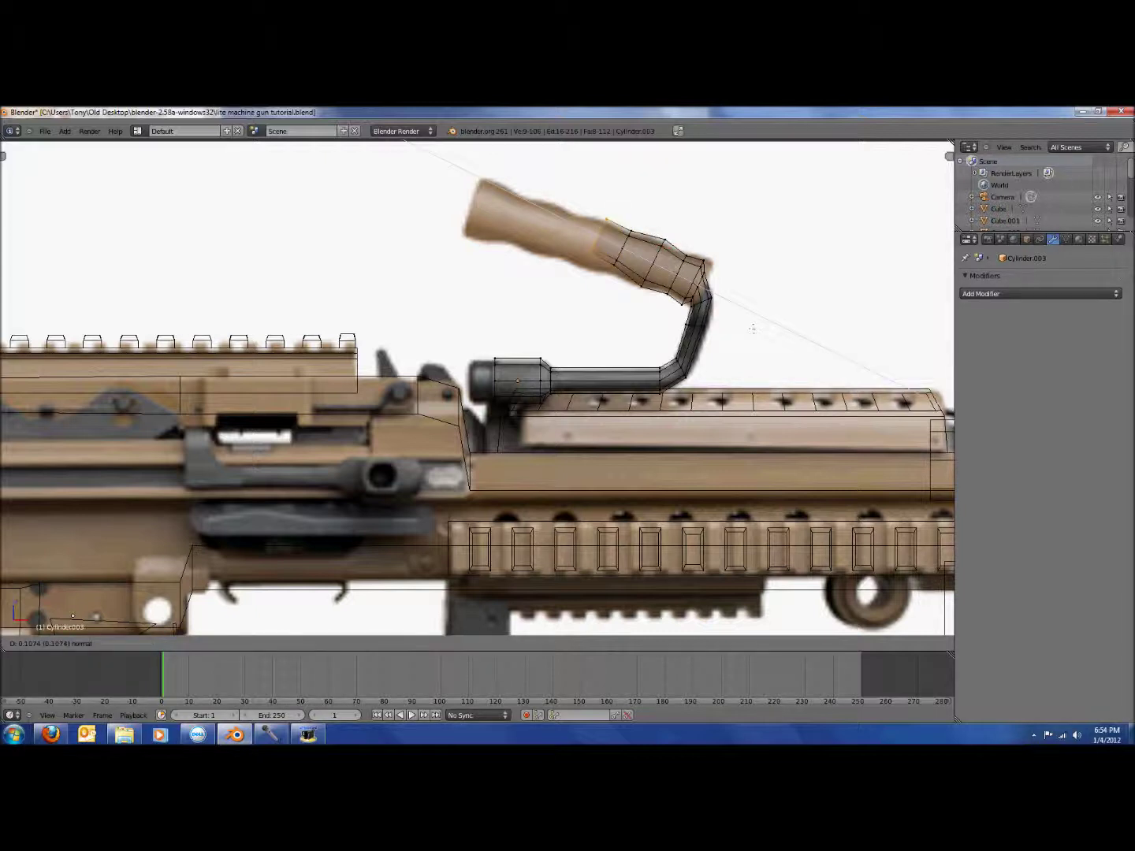
left_click(753, 328)
key("s")
left_click(812, 353)
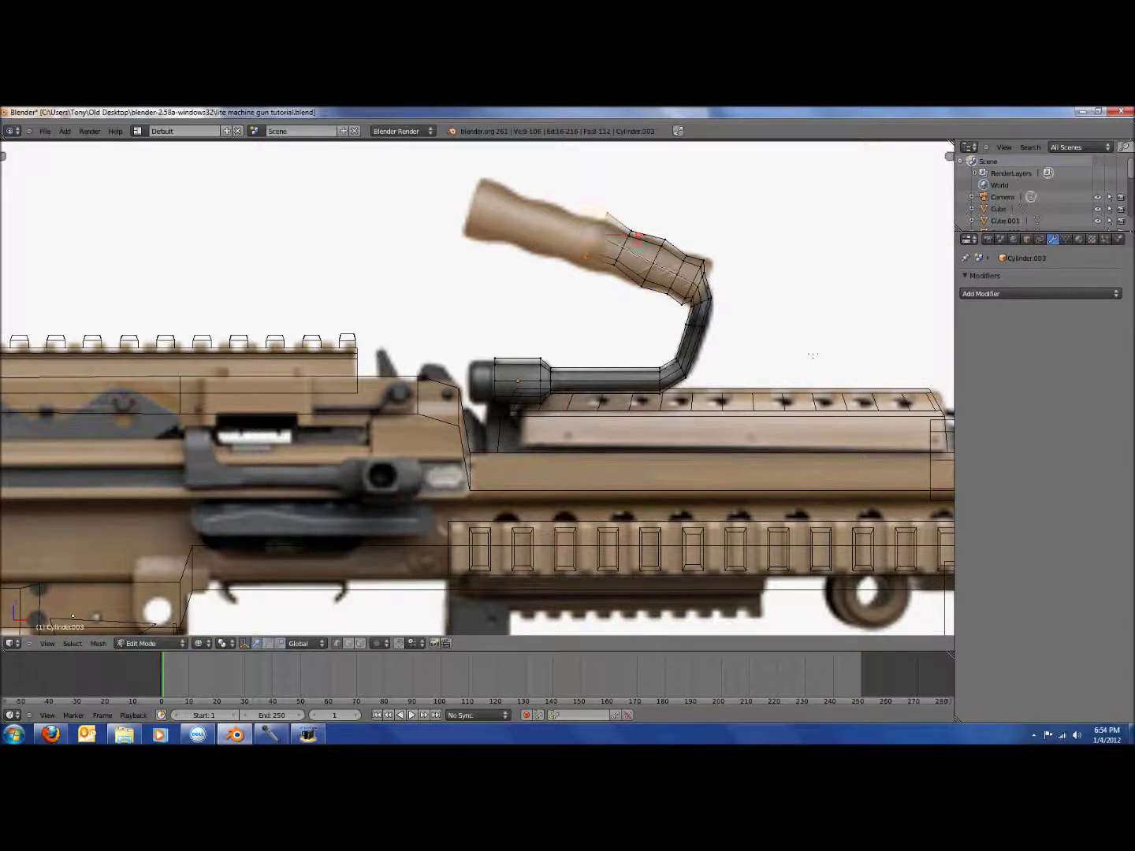
Continue extruding the grip toward its rear end, scaling each new ring to form the alternating ridges
key("e")
left_click(790, 345)
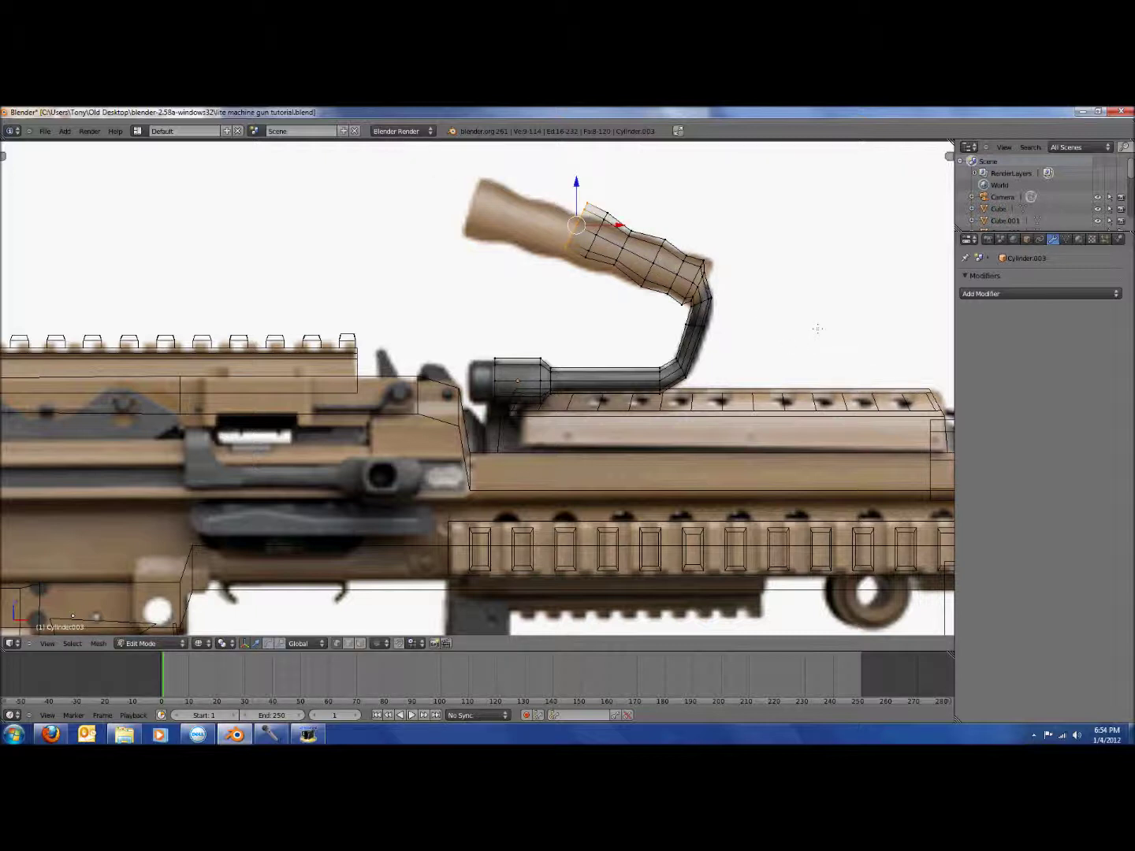
key("s")
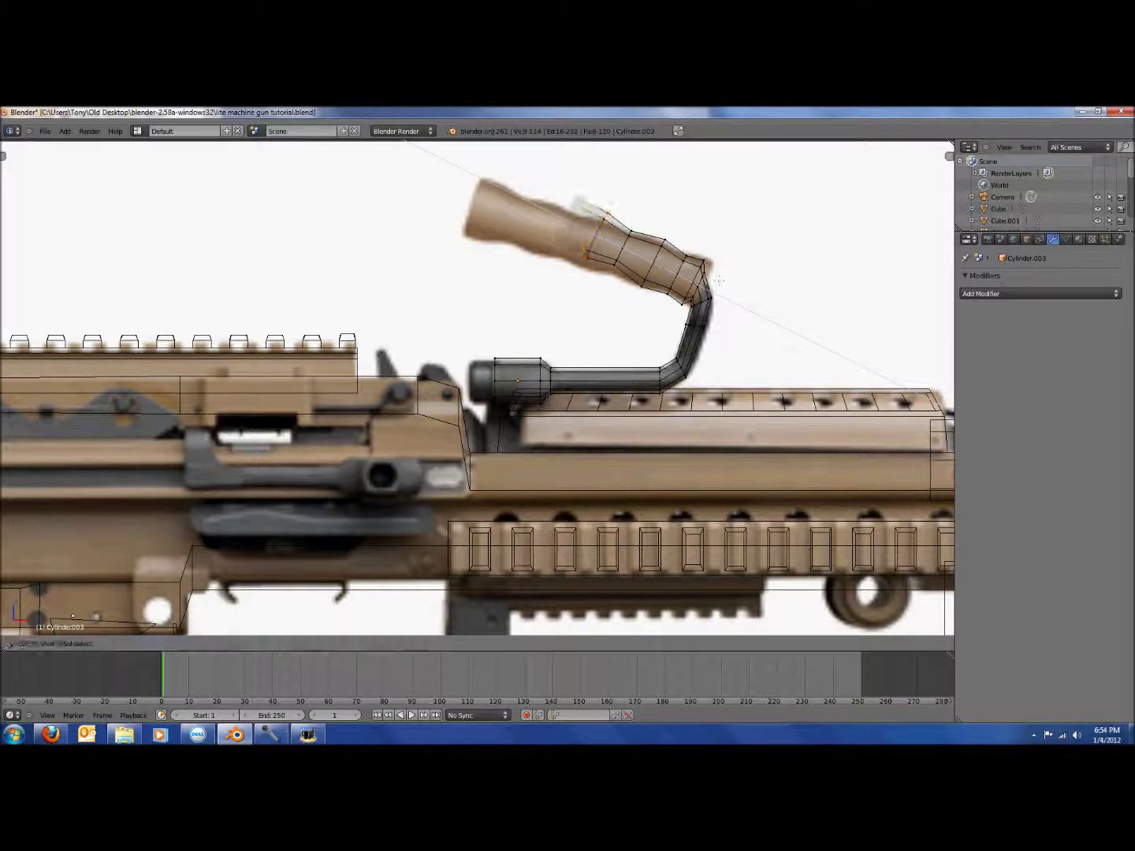
left_click(720, 237)
key("e")
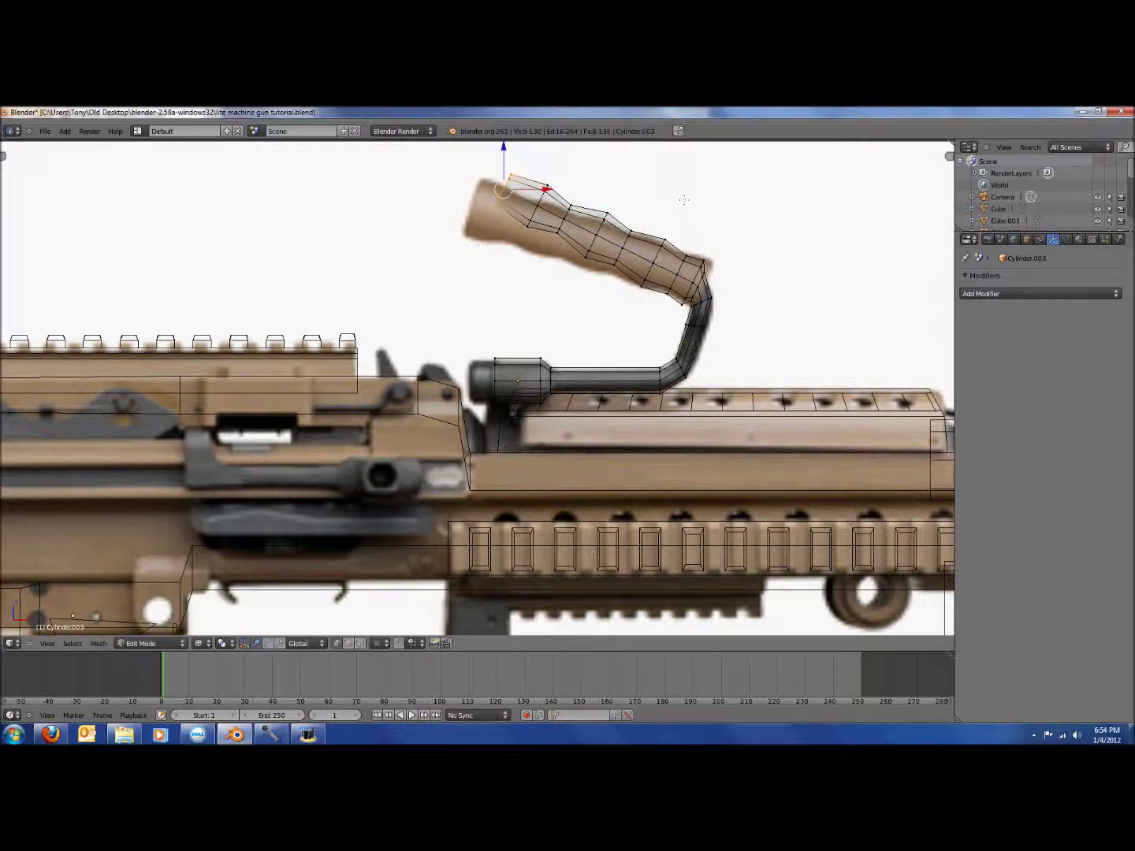
key("s")
left_click(664, 193)
Flare the grip's rear end ring by scaling it about 1.585, extrude it slightly, and scale the new ring by about 0.87
key("s")
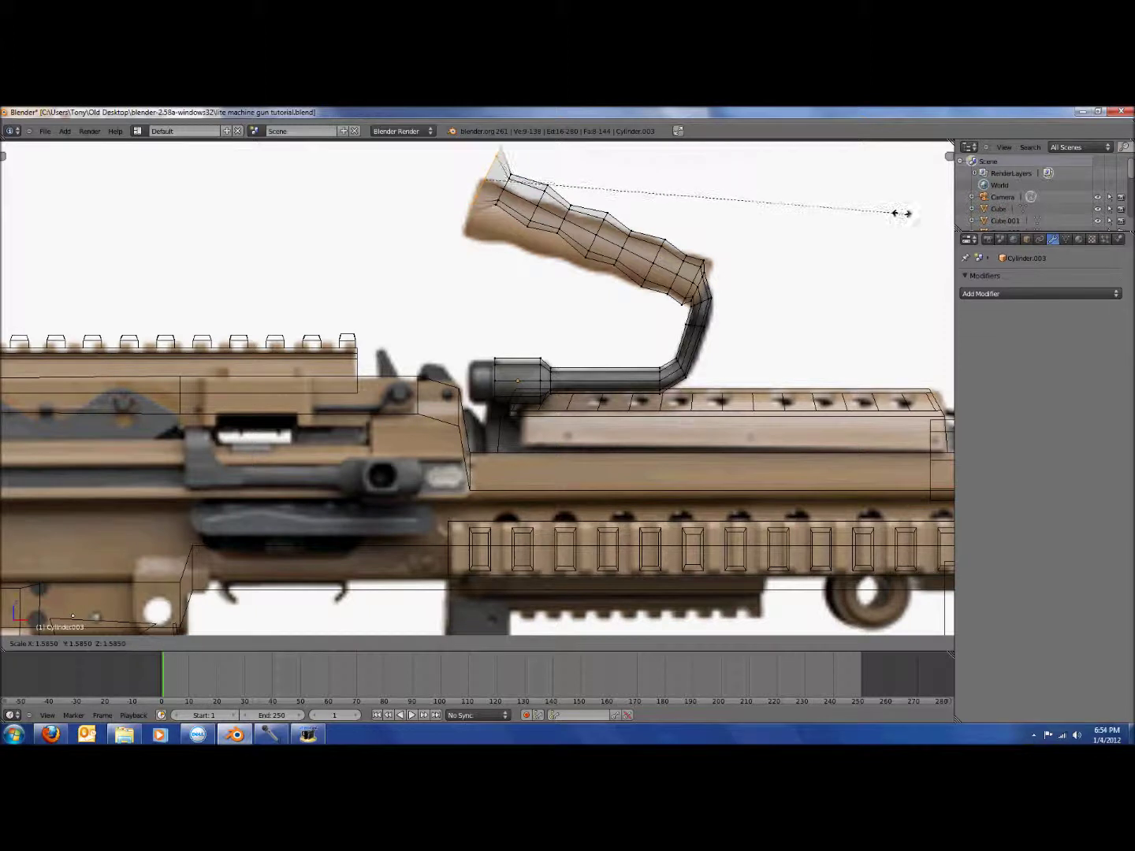
left_click(902, 213)
key("e")
left_click(897, 210)
key("s")
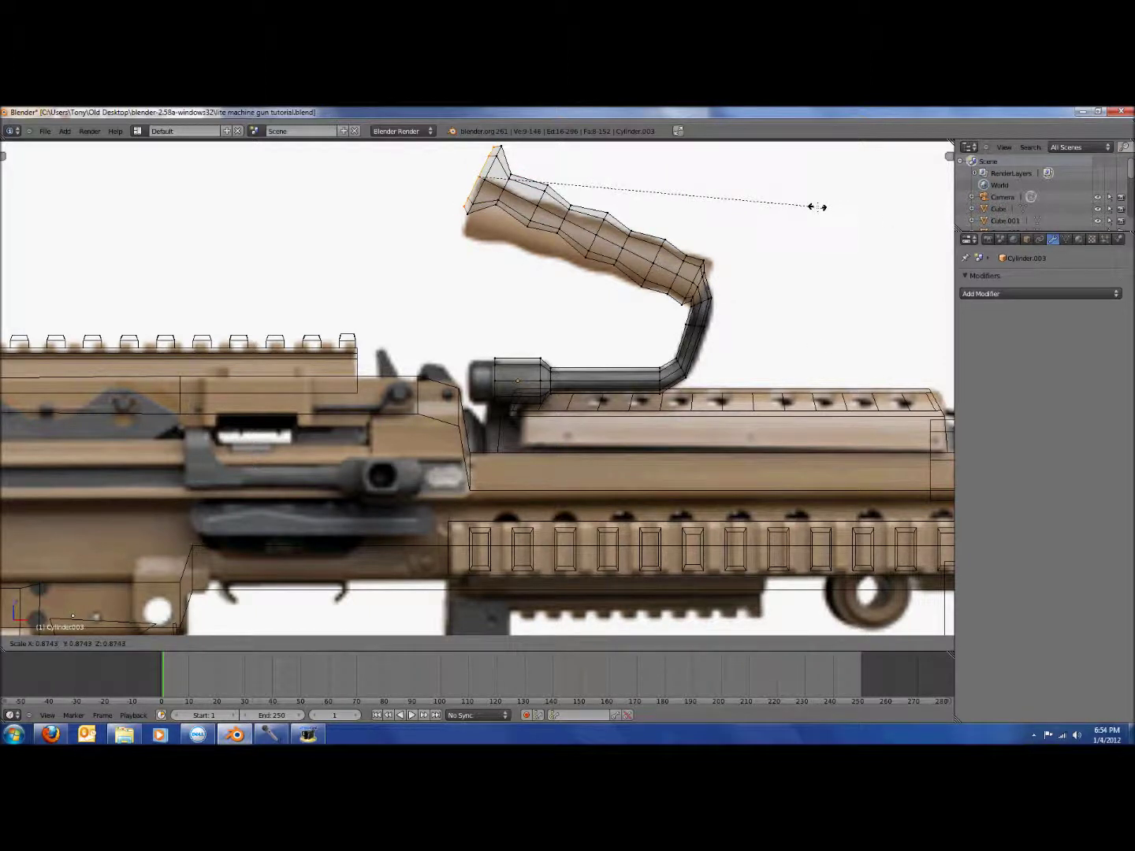
left_click(818, 207)
Reposition the grip's rear end ring, extrude a short end cap from it, and scale the cap's outer ring down
scroll(657, 262, "down", 1)
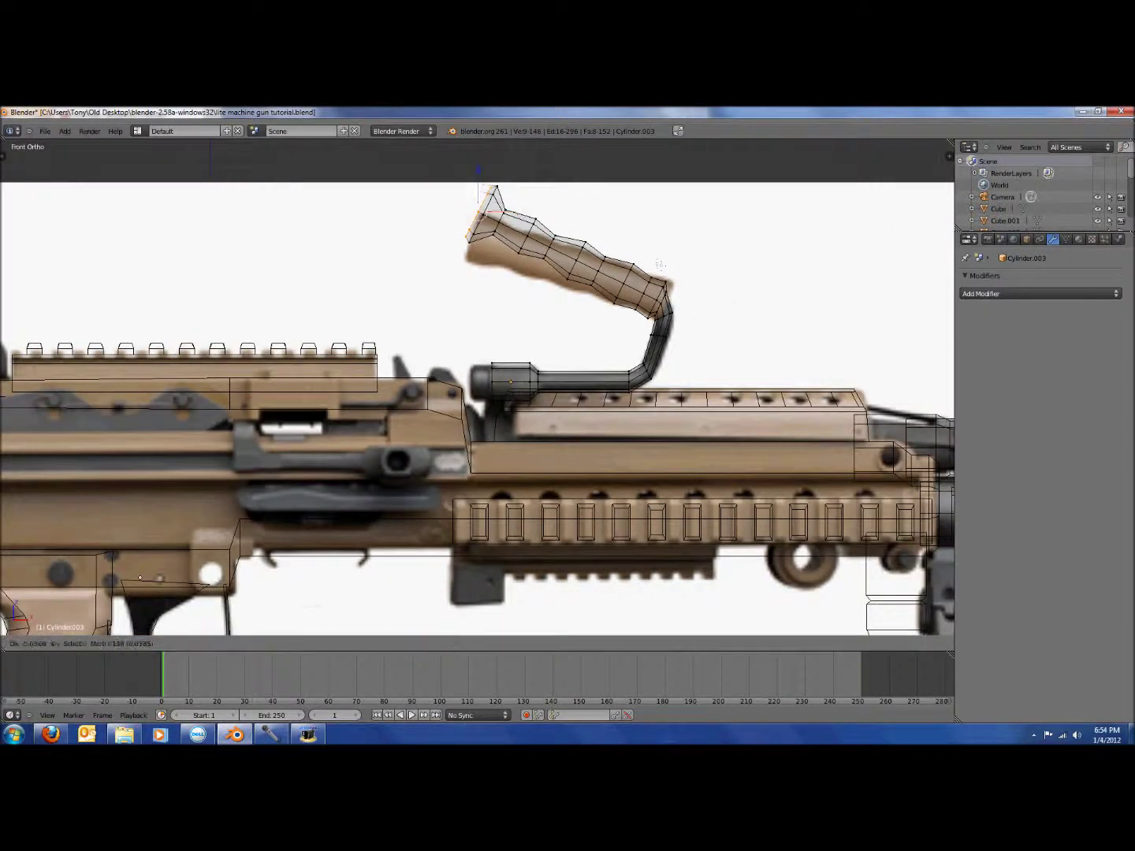
left_click(661, 260)
key("e")
left_click(664, 258)
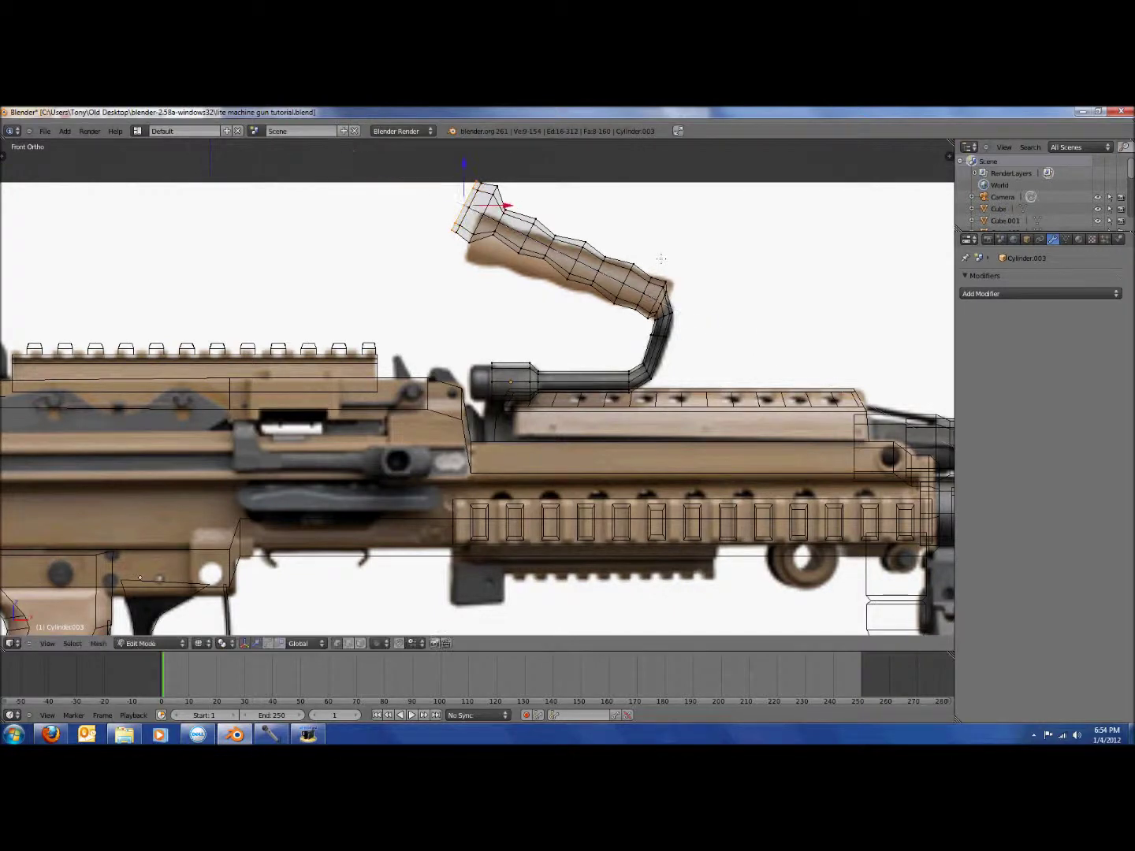
key("s")
left_click(712, 234)
Select the three rings of the grip's rear cap and scale them by about 0.89
left_click_drag(403, 174, 488, 286)
key("s")
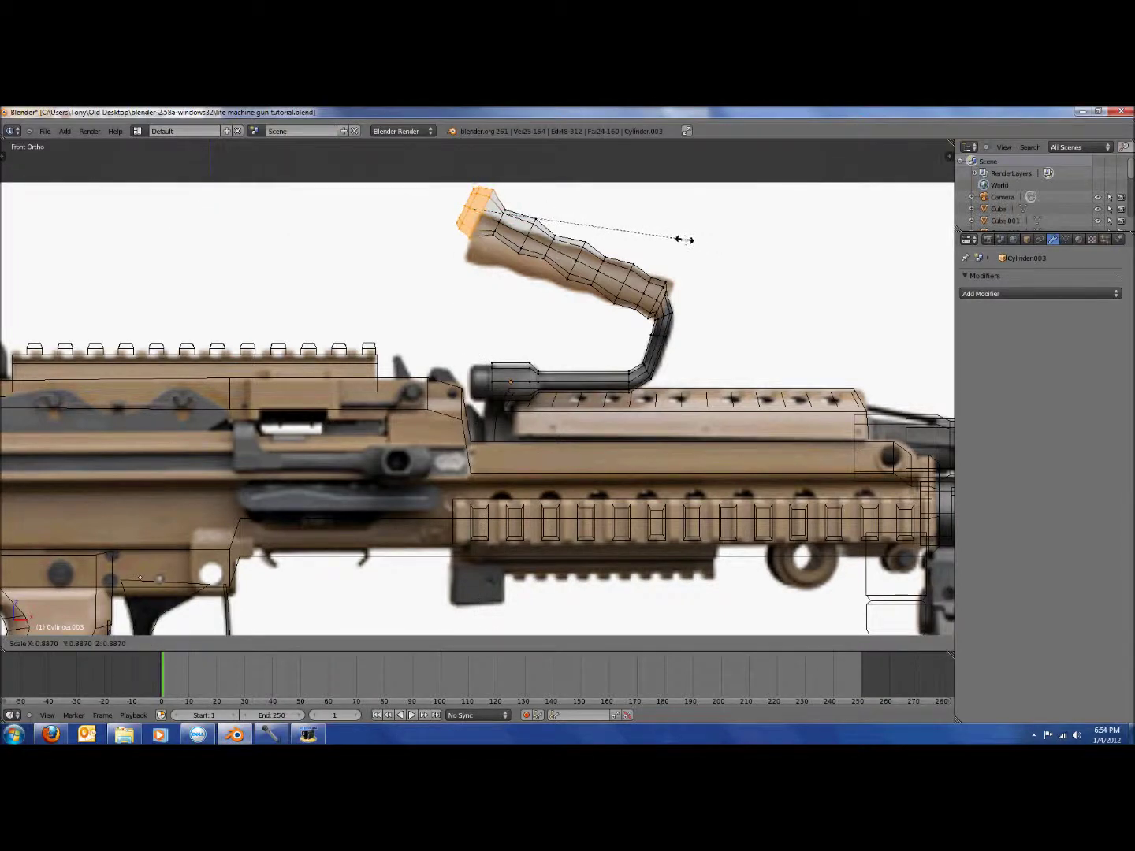
left_click(684, 240)
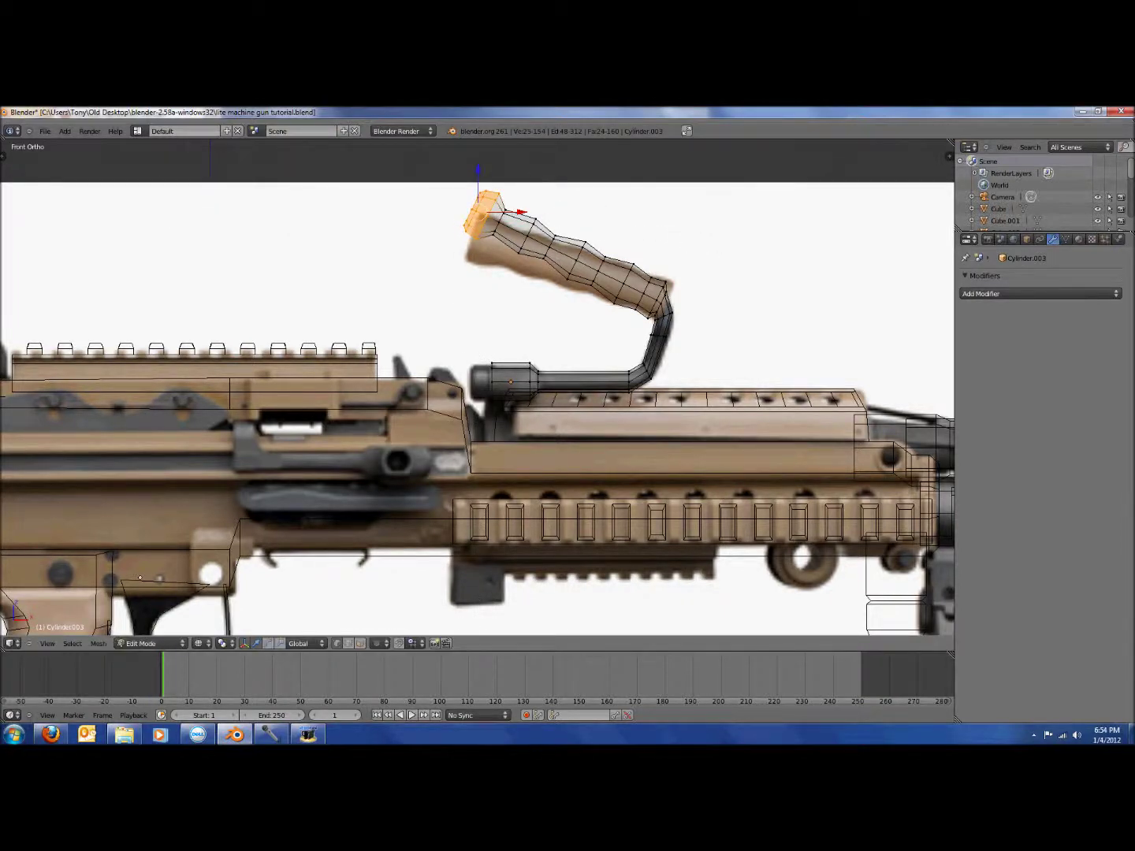
scroll(483, 198, "up", 1)
key("z")
key("z")
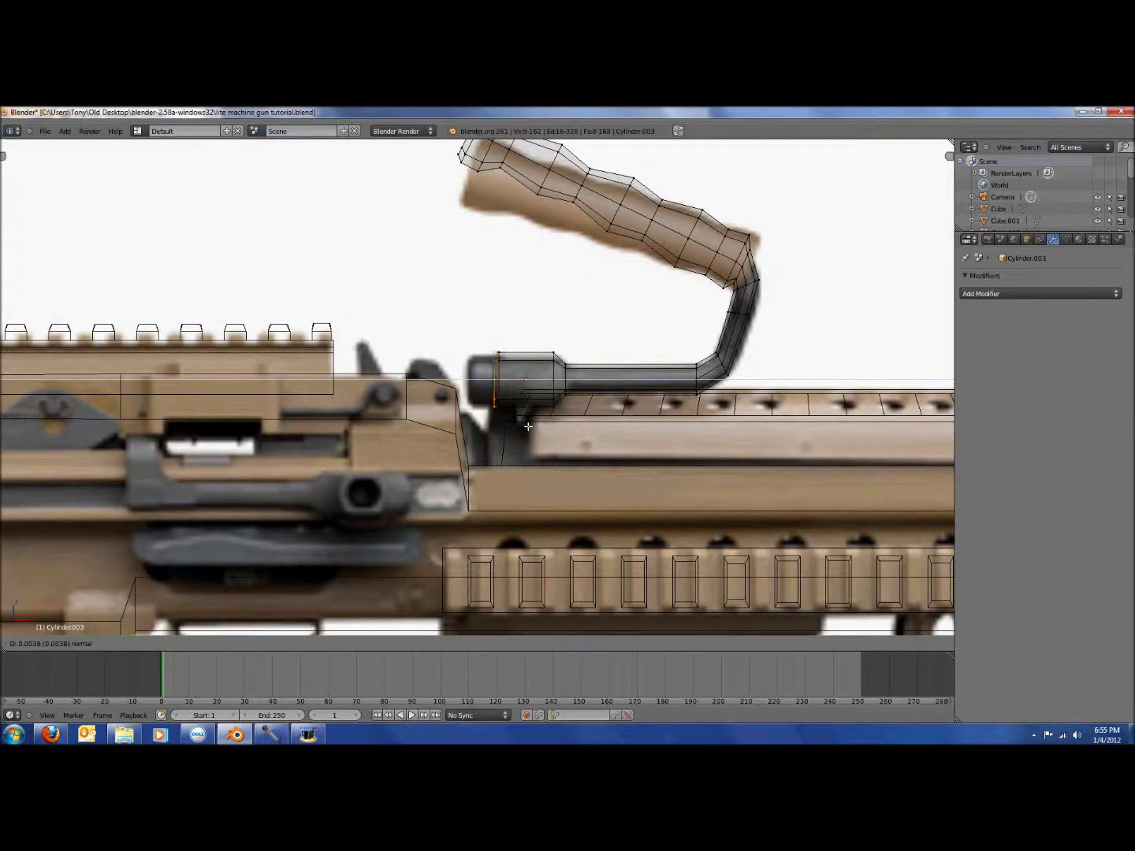
Extrude the base cylinder's rear end into a slightly wider collar reaching the reference's edge, scaling down its end ring
left_click(535, 437)
key("e")
left_click(511, 432)
key("e")
left_click(510, 435)
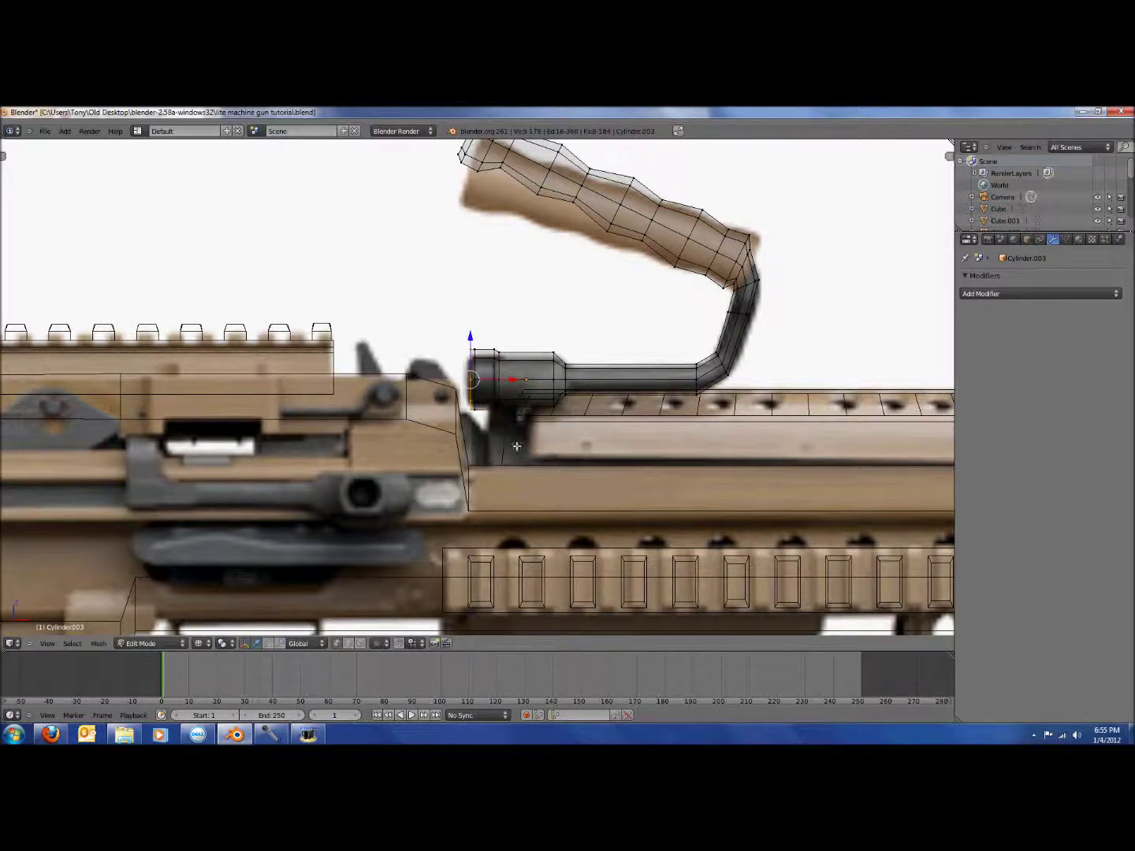
key("s")
left_click(511, 434)
Save the project over the existing lite machine gun tutorial.blend file
key("ctrl+s")
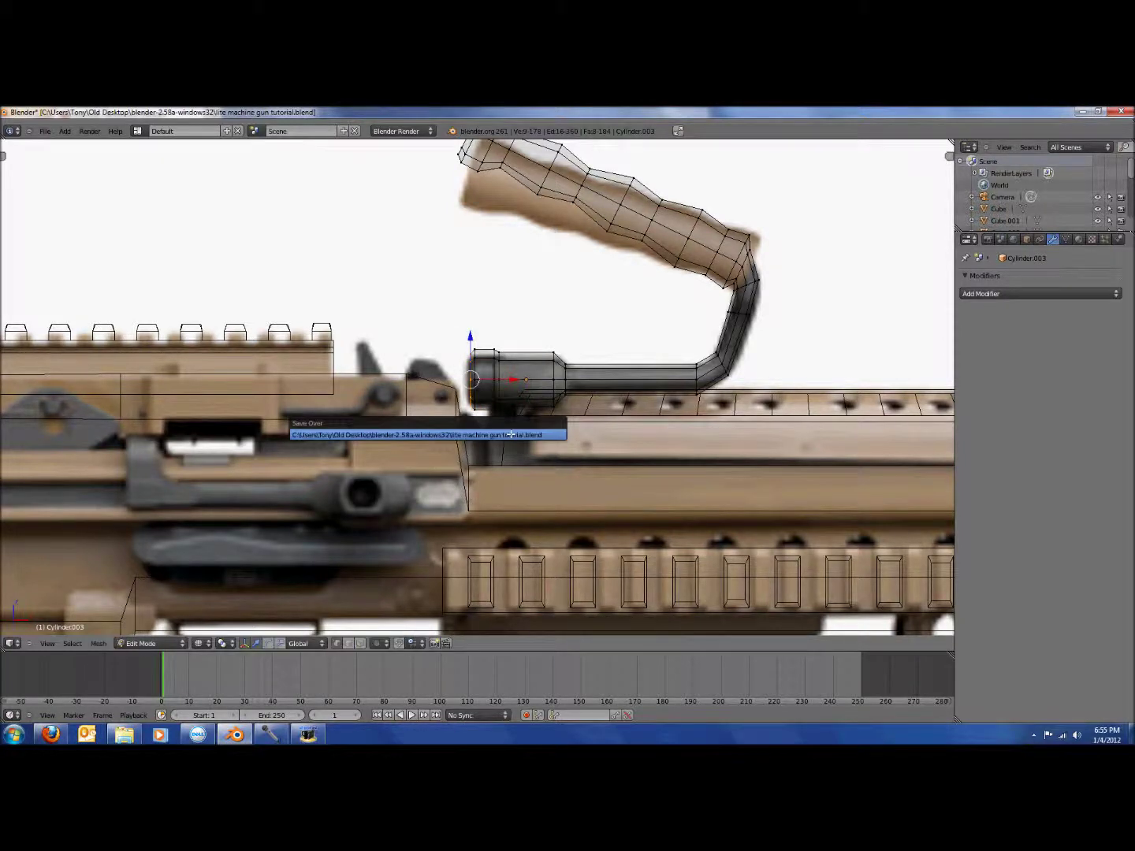
left_click(511, 434)
key("z")
key("z")
scroll(580, 423, "up", 1)
Add a cube to the handle mesh and scale it along the Y axis to about 0.06 to make a thin plate
key("a")
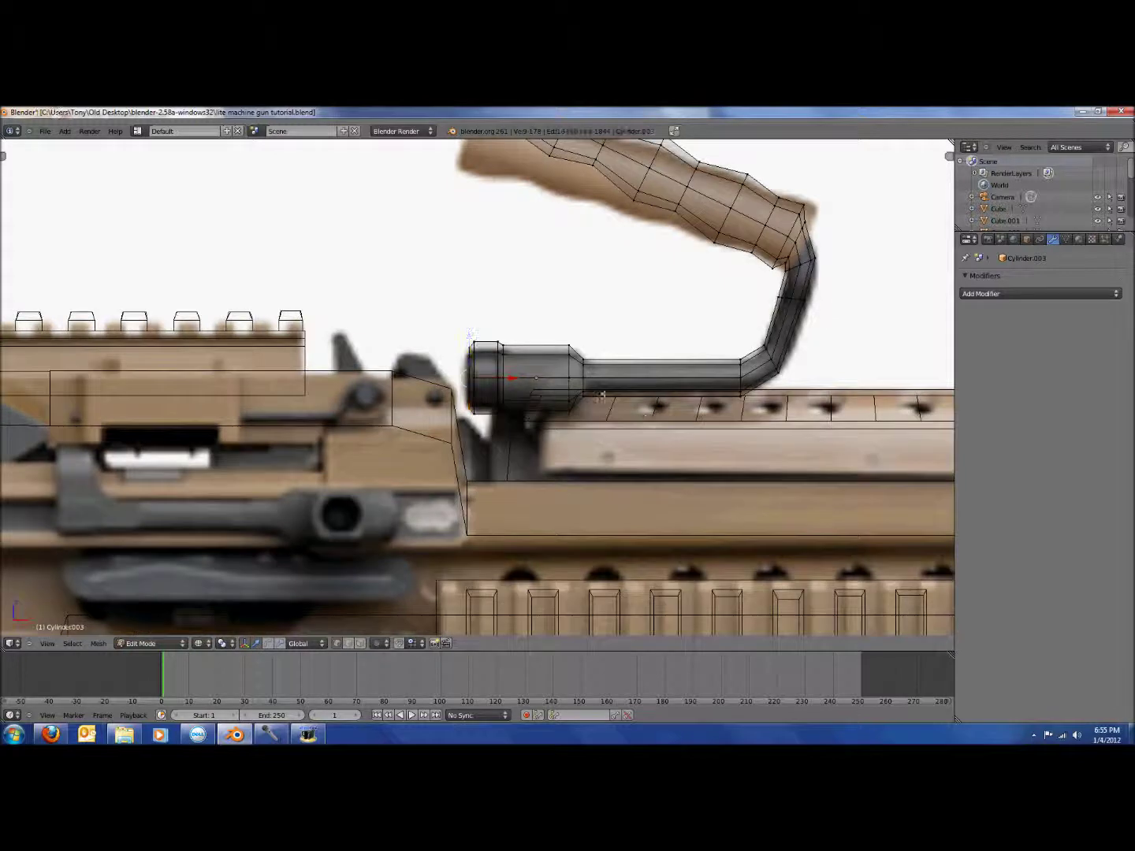
left_click(64, 131)
mouse_move(80, 149)
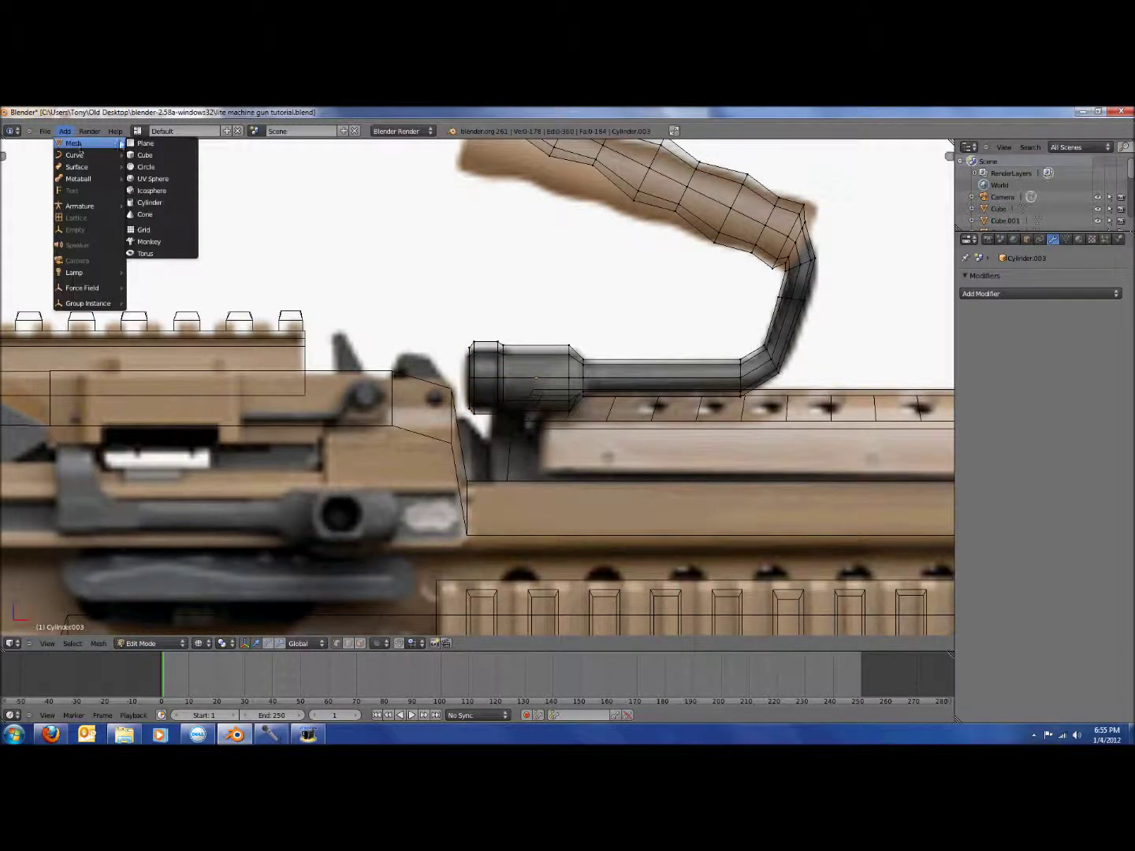
left_click(146, 155)
scroll(478, 387, "down", 8)
scroll(592, 355, "up", 2)
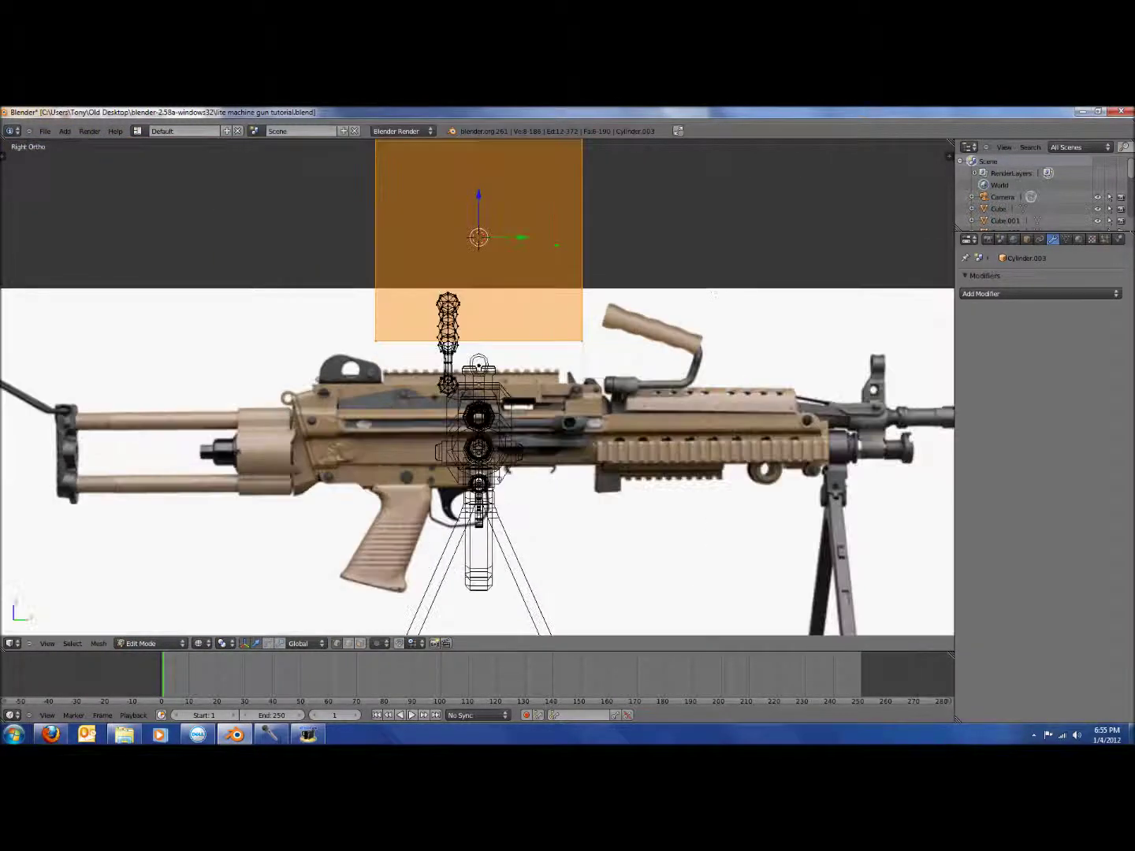
key("s")
key("y")
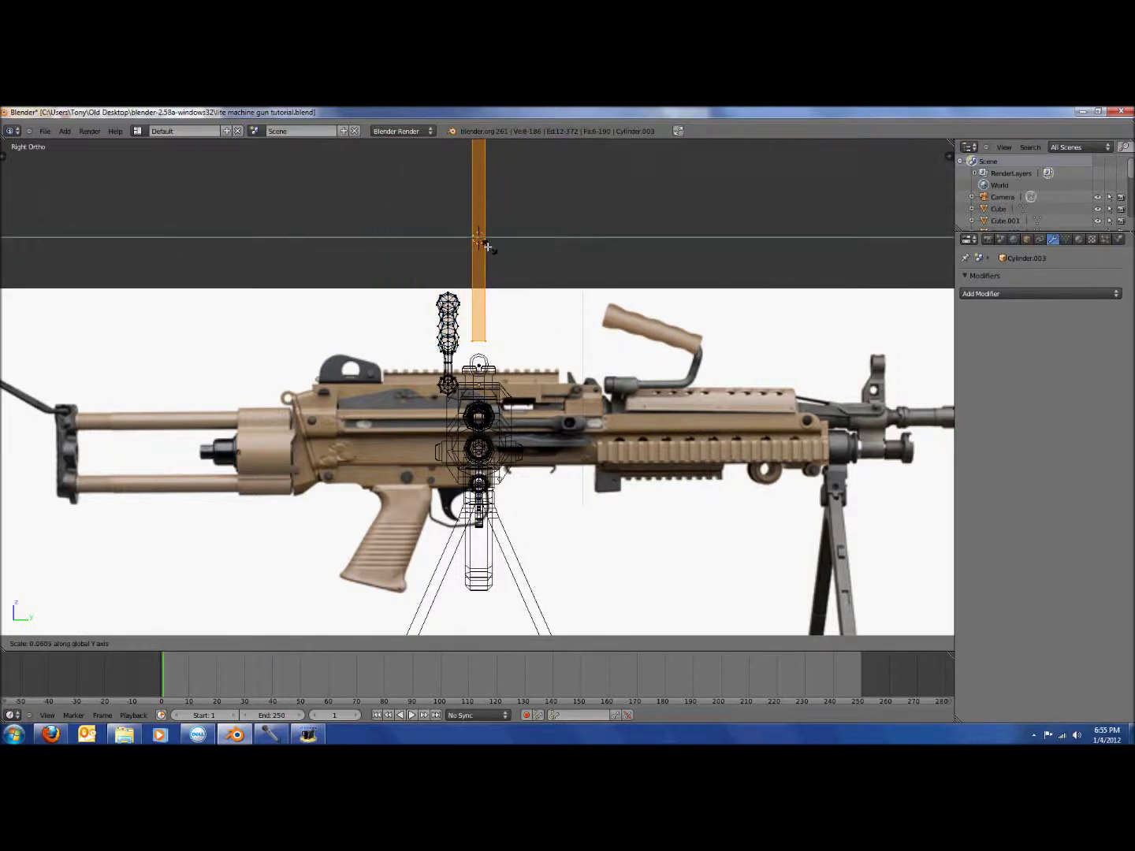
left_click(487, 246)
left_click(631, 269)
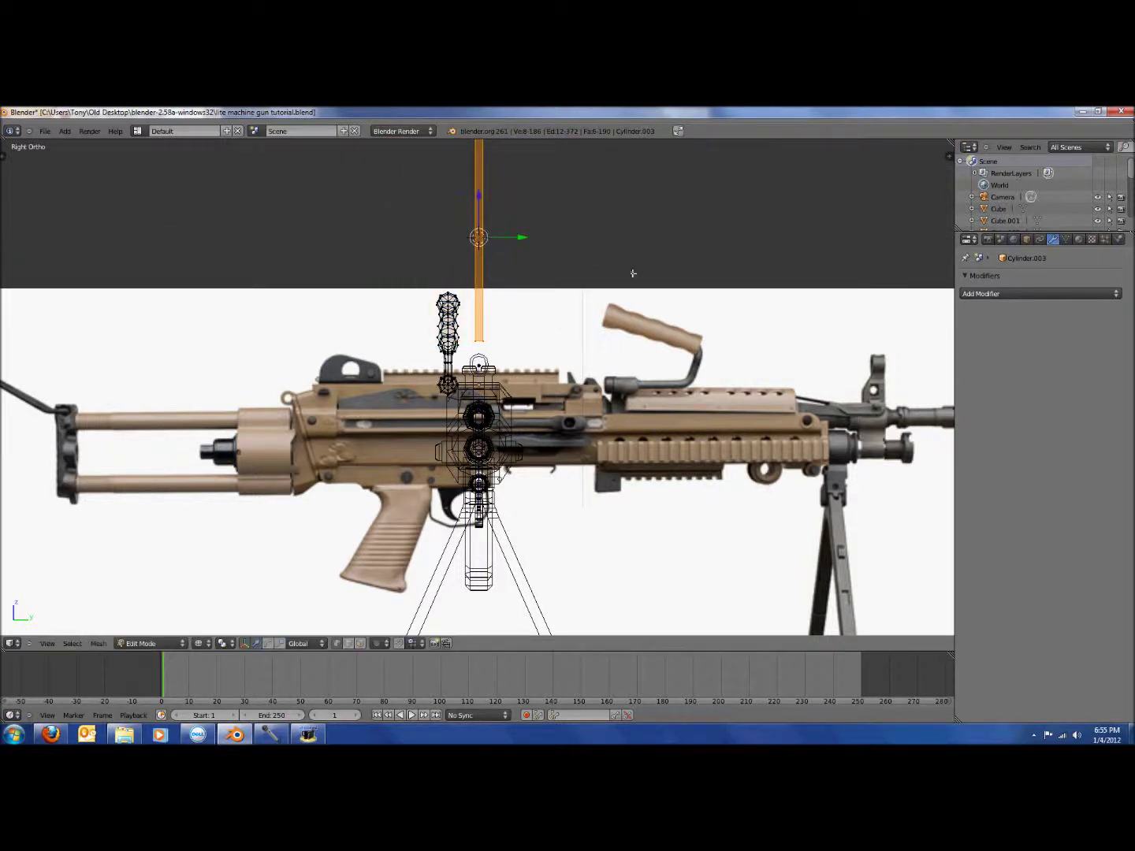
scroll(570, 339, "down", 2)
key("a")
key("b")
left_click_drag(511, 348, 472, 371)
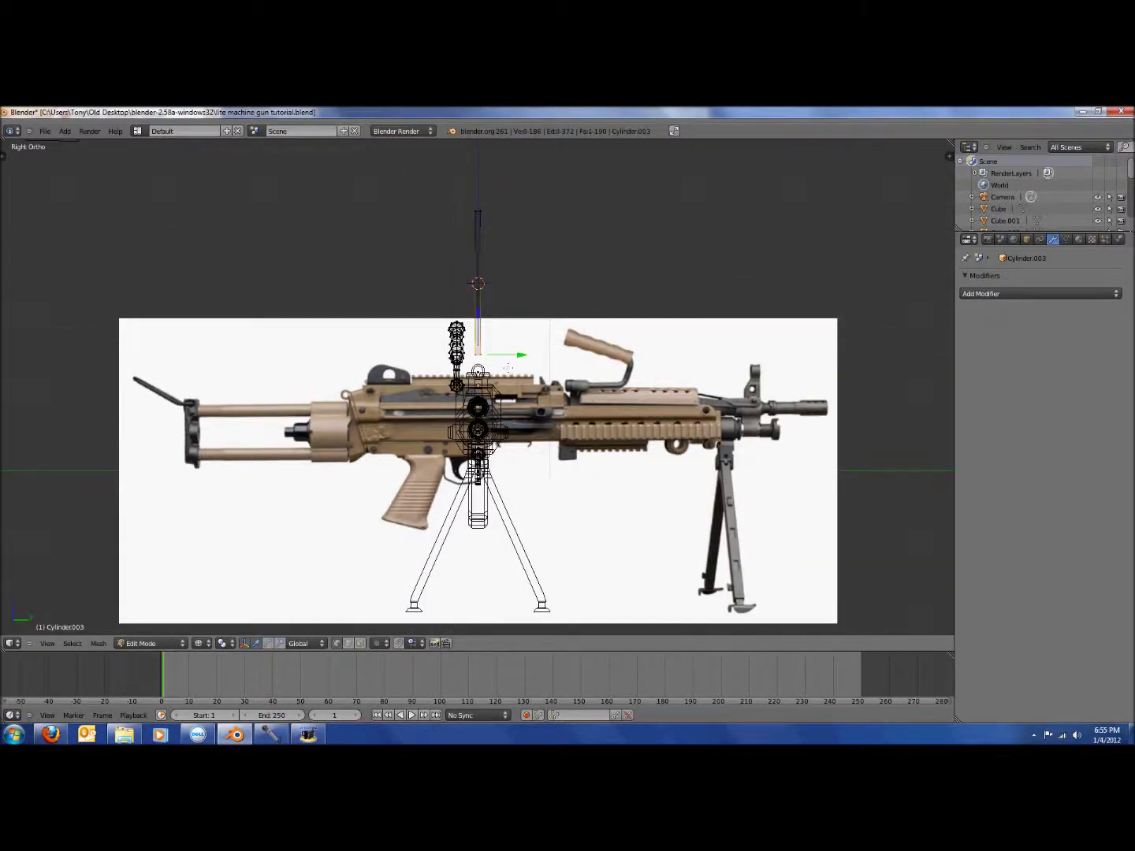
key("KP_1")
scroll(477, 387, "up", 1)
key("g")
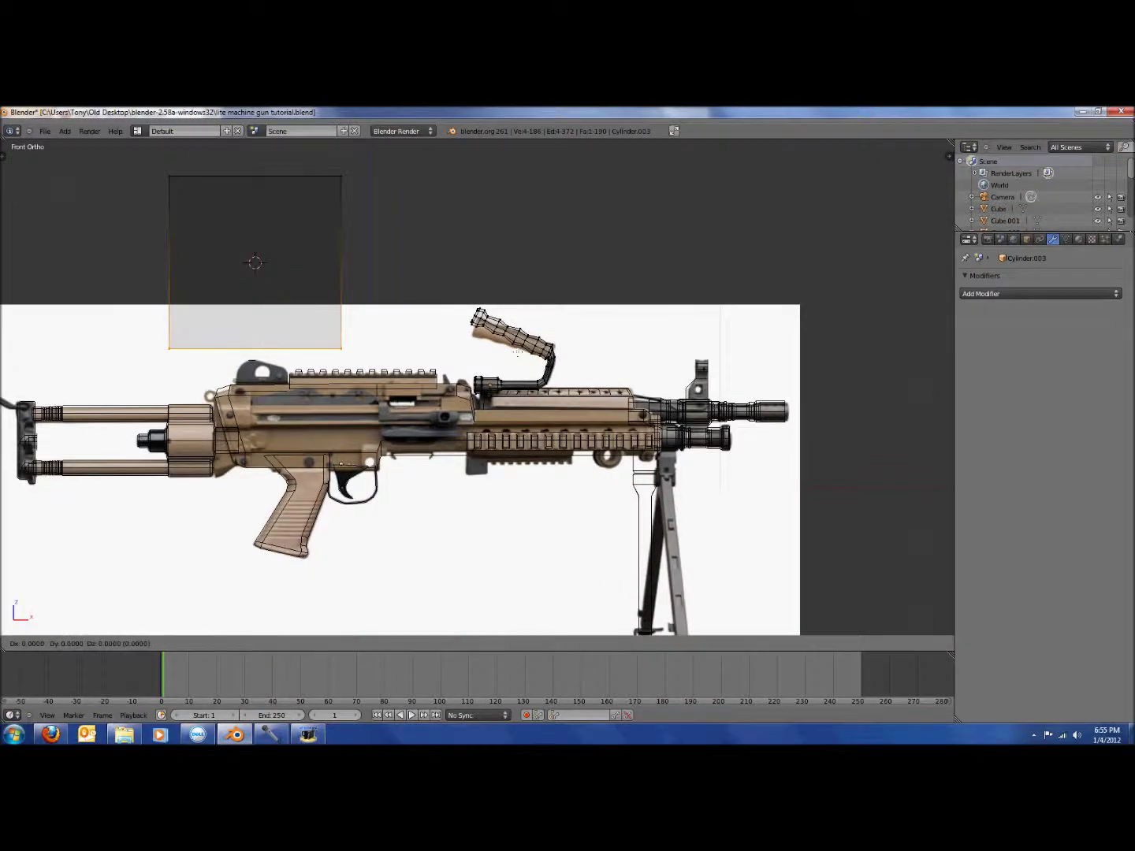
key("Escape")
Select the whole thin plate in the front view and move it over the carrying handle's base
key("a")
key("a")
key("a")
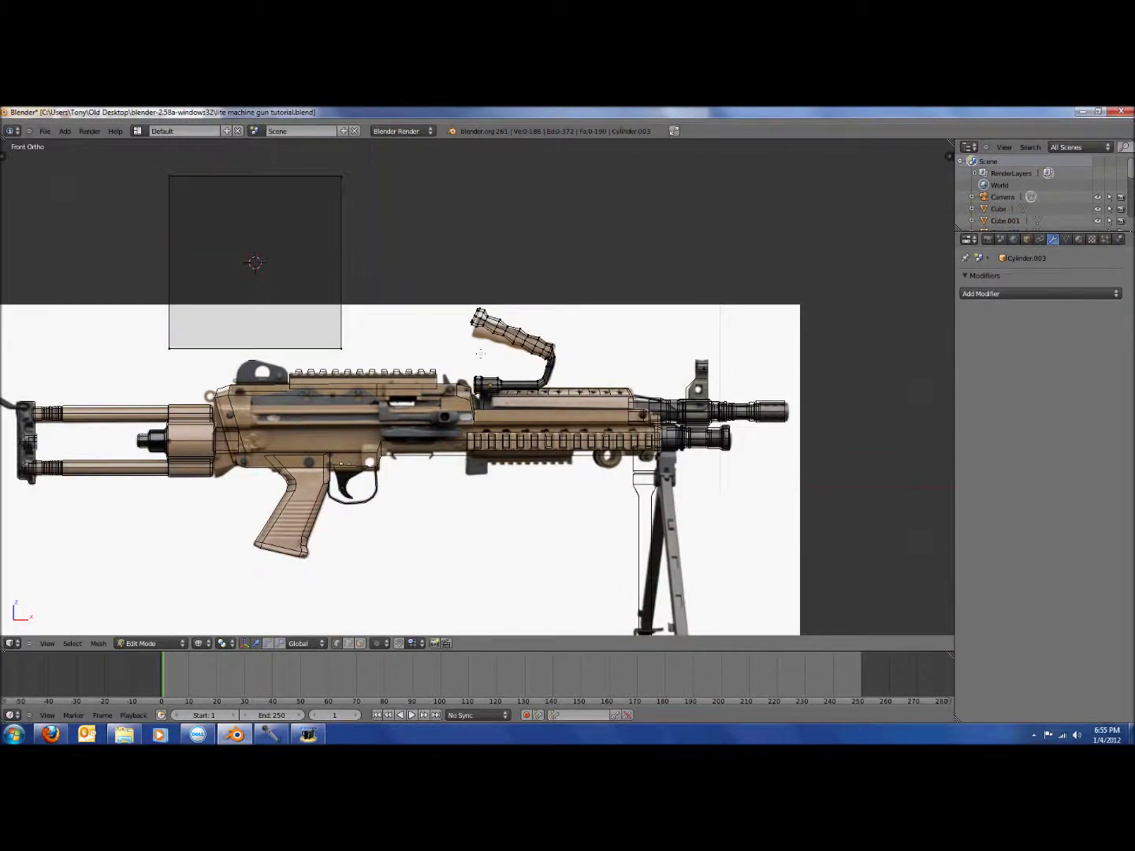
key("b")
left_click_drag(109, 150, 327, 347)
key("g")
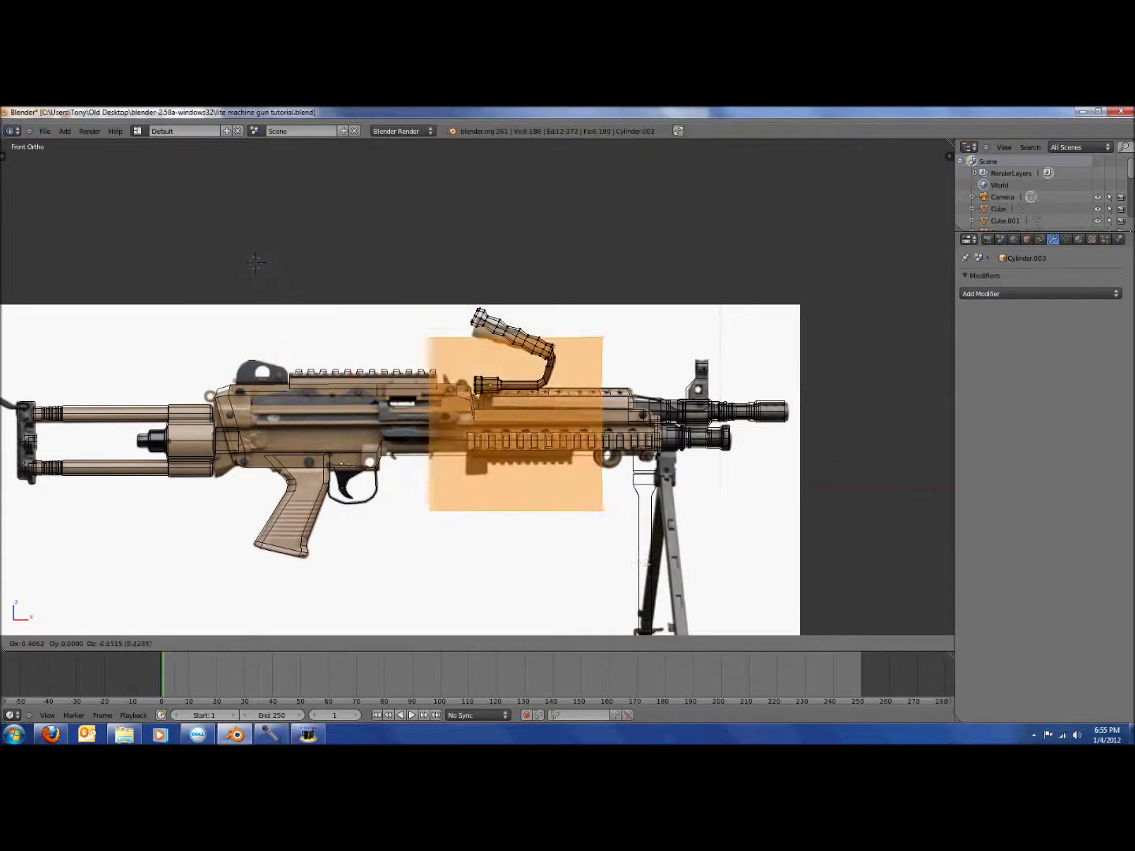
left_click(562, 500)
scroll(778, 483, "up", 4)
scroll(777, 483, "down", 3)
Select the plate's bottom vertices and raise them along Z to just below the handle's reference mounting post
key("a")
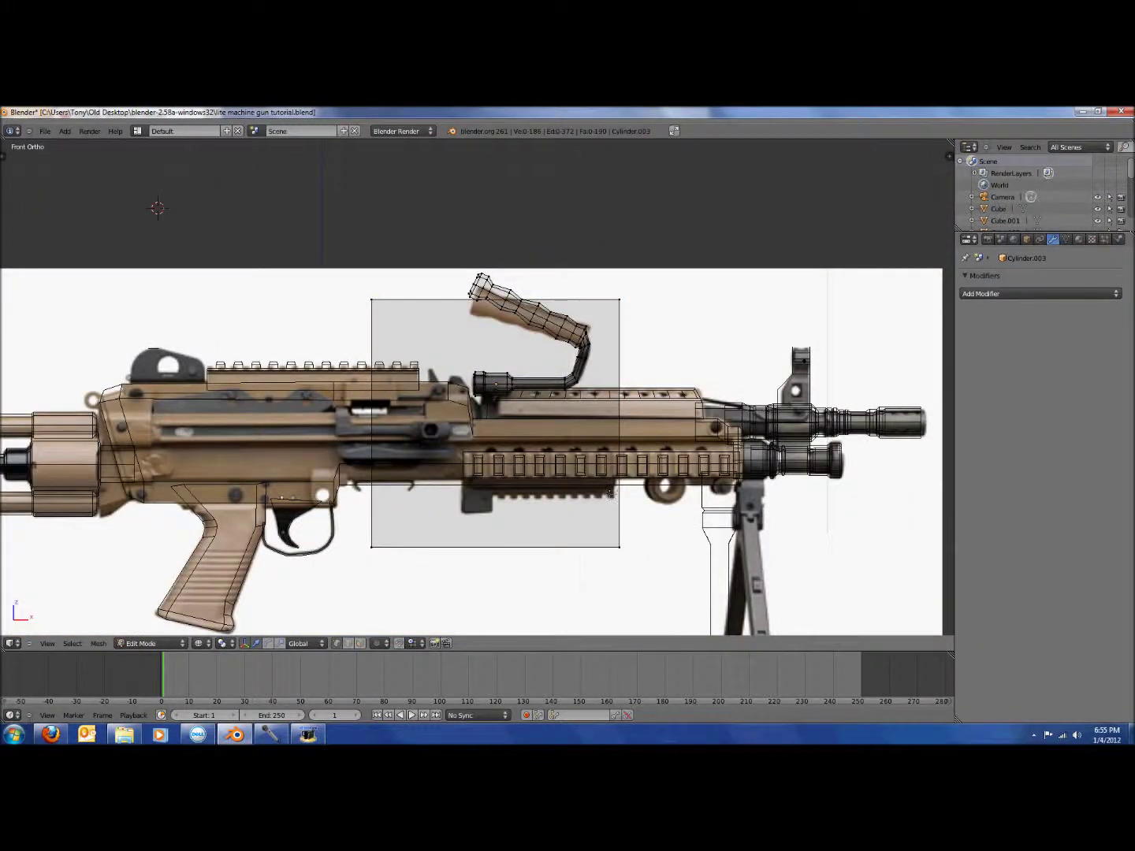
key("b")
left_click_drag(330, 532, 403, 570)
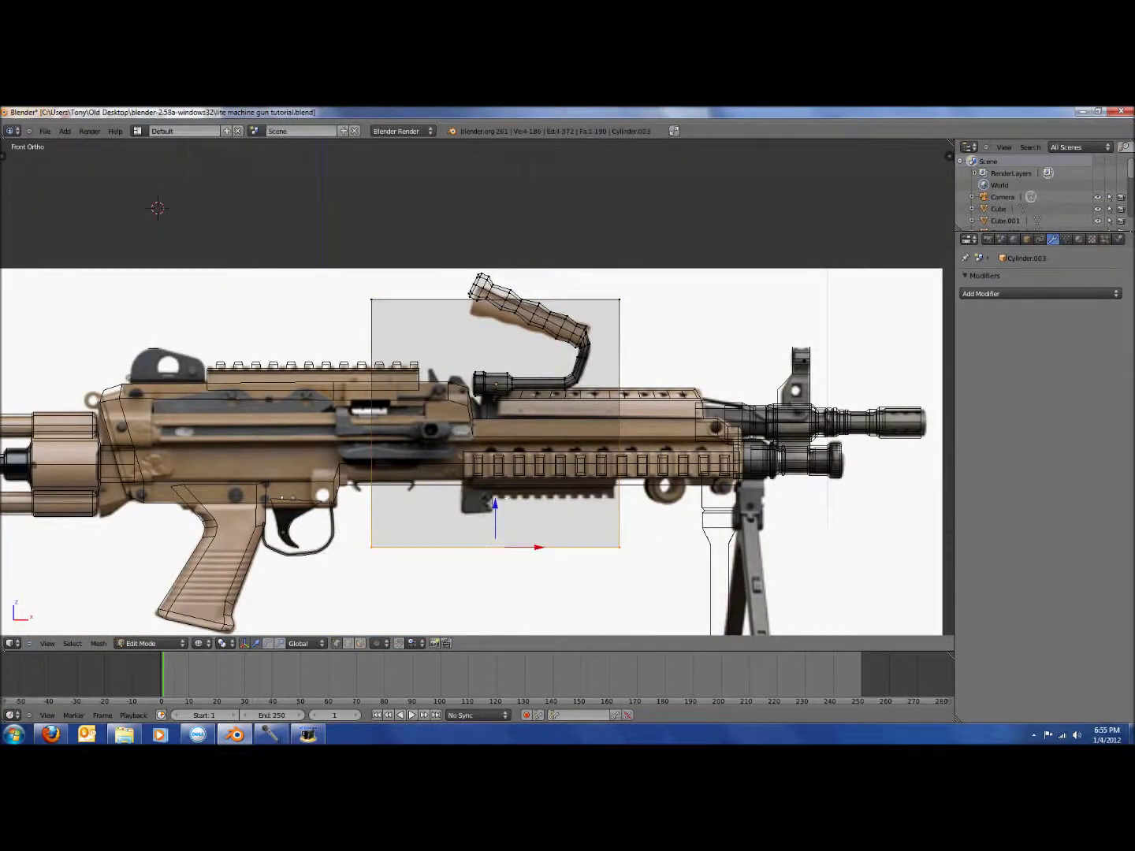
left_click_drag(495, 504, 512, 394)
key("a")
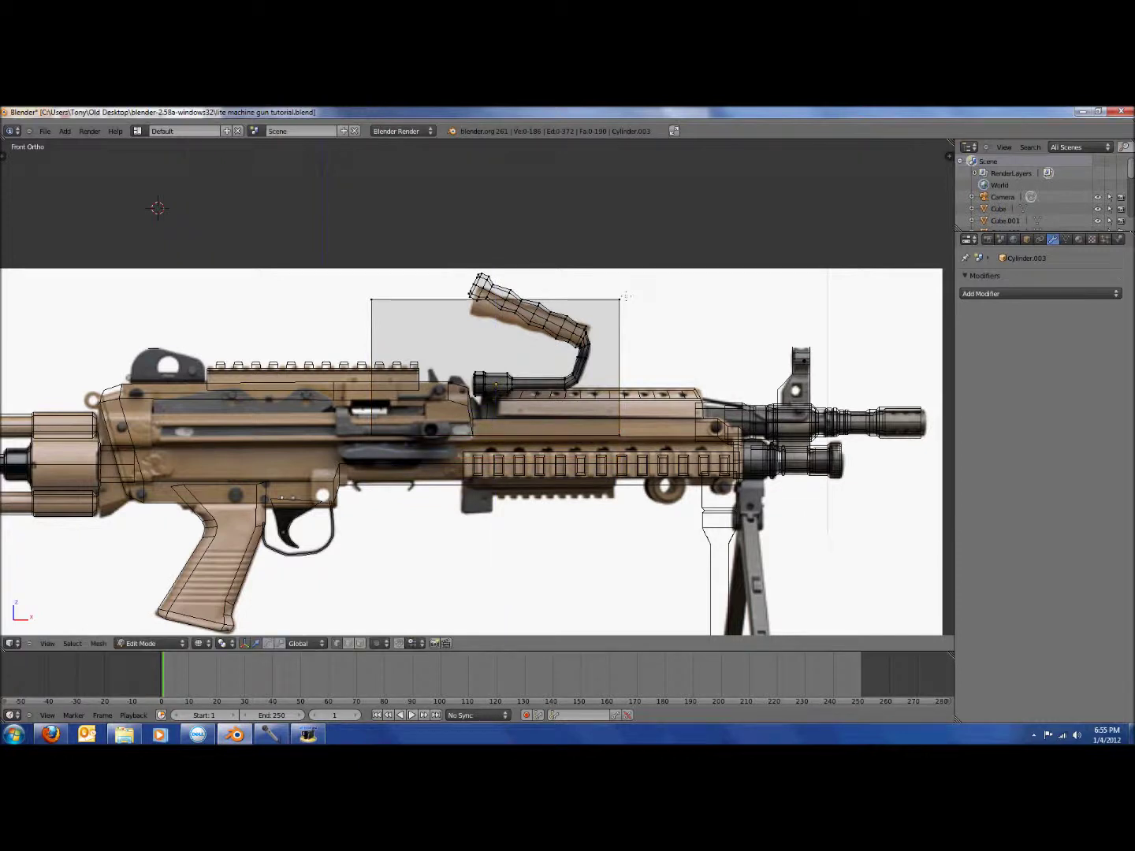
Narrow the plate along X in the front view by moving both of its vertical edges in to the reference mounting post's width
left_click_drag(646, 407, 663, 448)
left_click_drag(657, 367, 541, 353)
key("a")
key("b")
left_click_drag(317, 237, 407, 491)
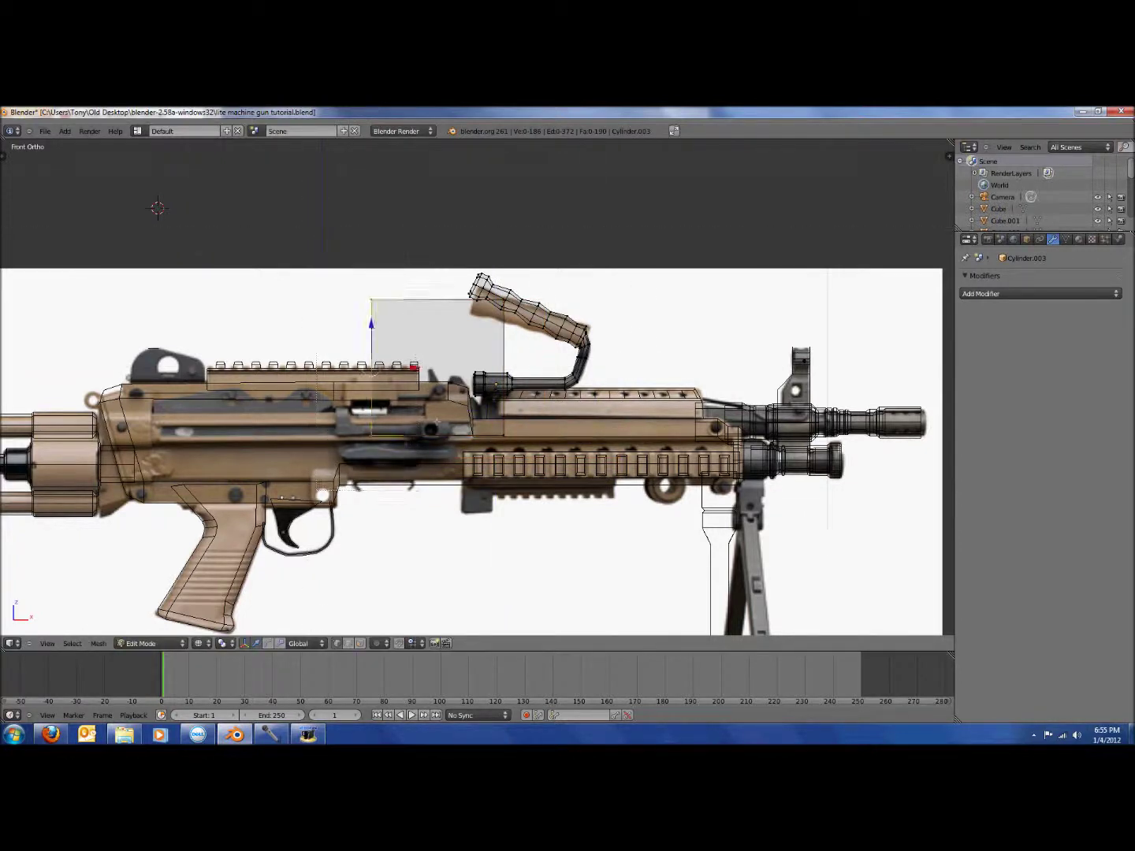
left_click_drag(414, 368, 527, 380)
key("a")
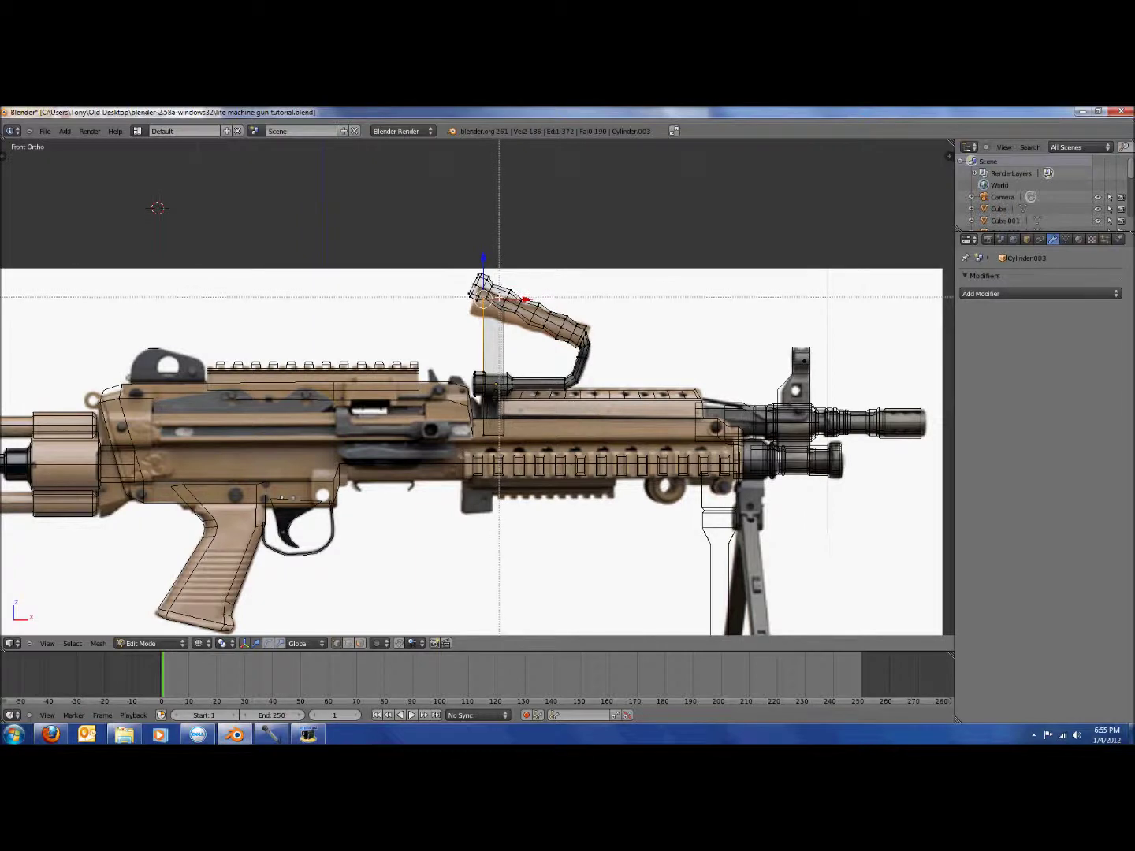
Select the narrowed plate's top vertices and lower them along Z into the tube at the carrying handle's base
key("b")
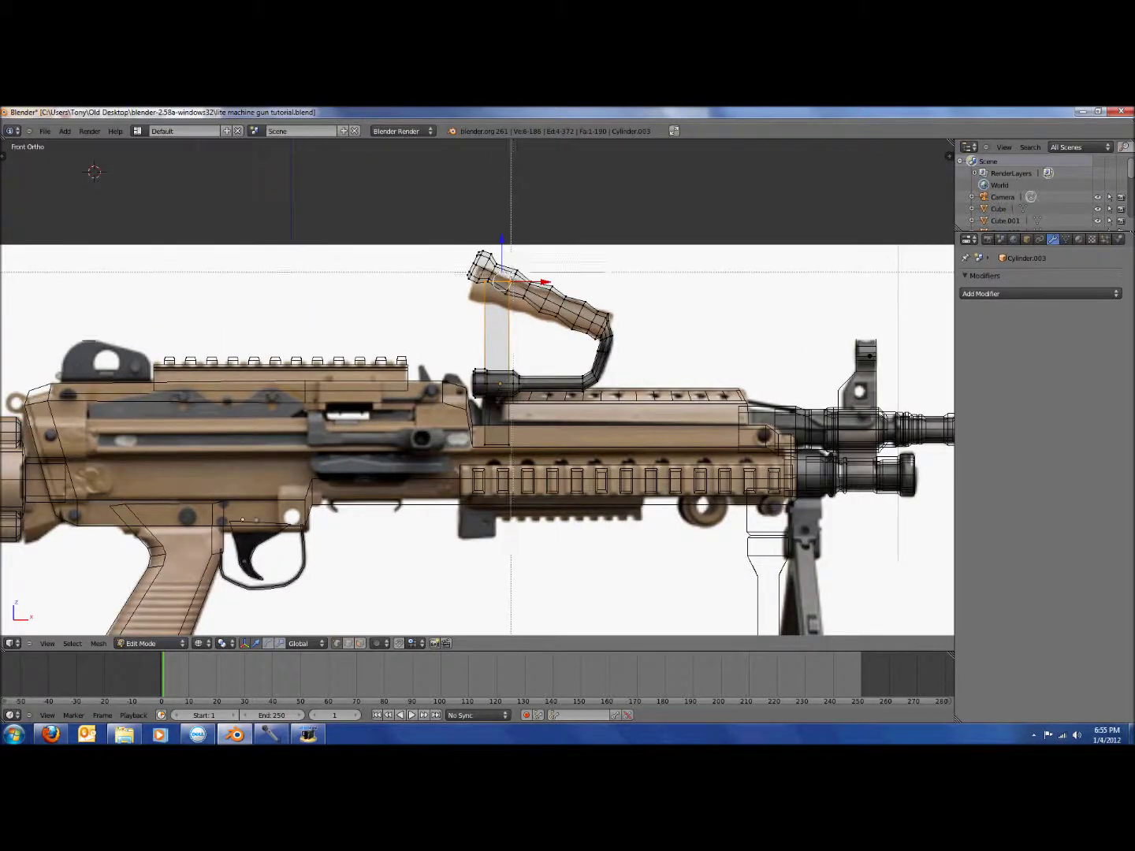
middle_click_drag(509, 273, 519, 298)
scroll(508, 277, "up", 2)
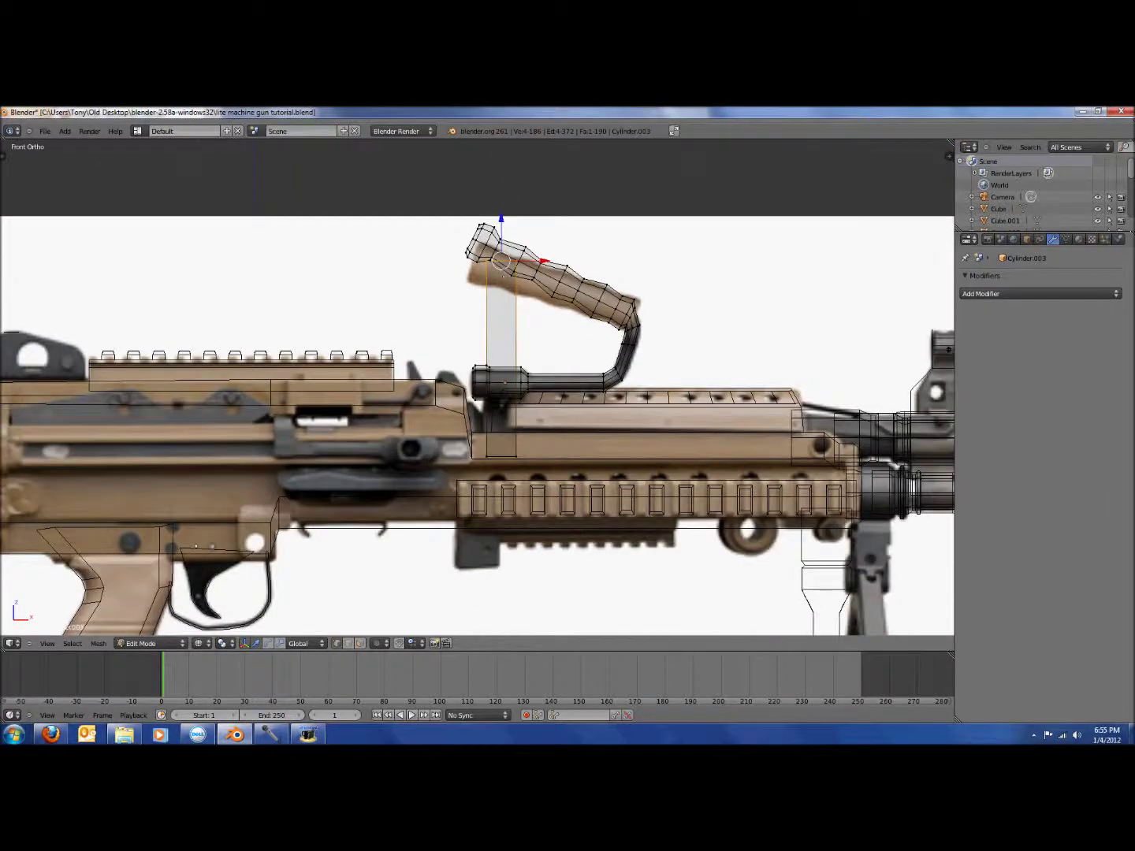
key("g")
left_click(506, 364)
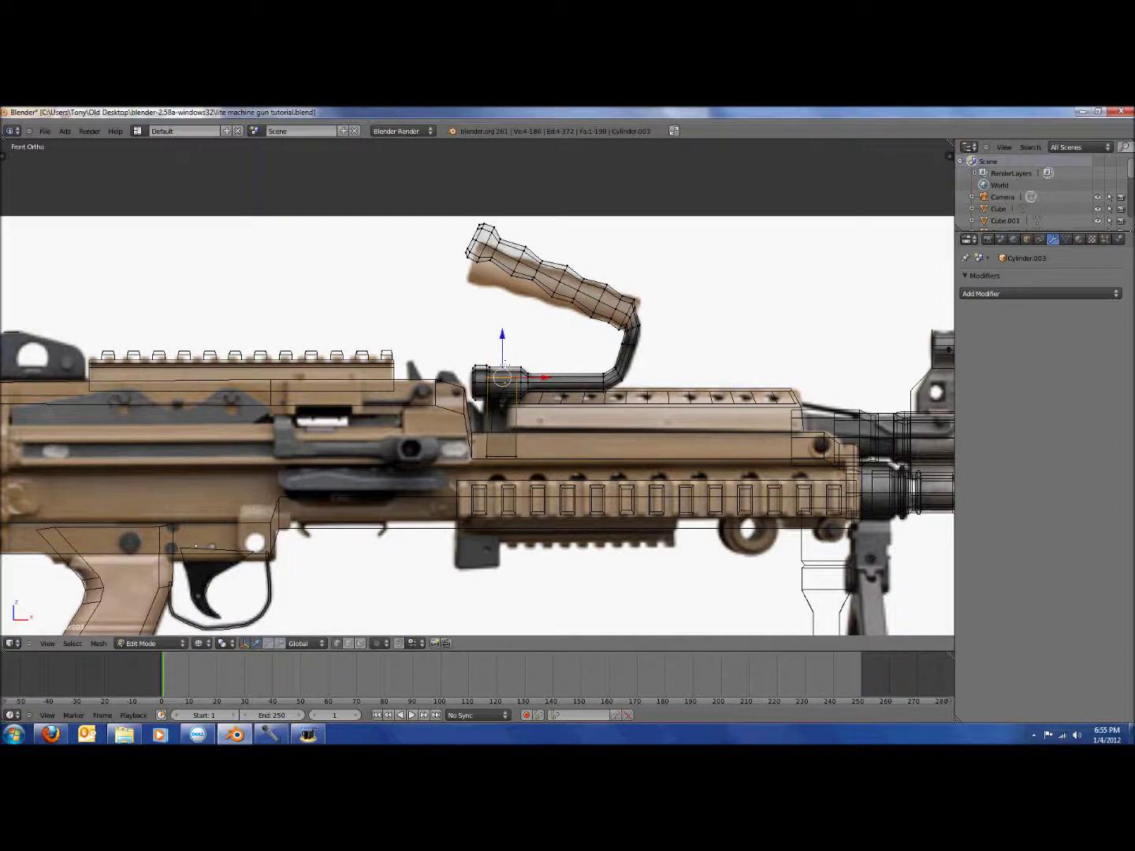
key("ctrl+z")
key("g")
key("z")
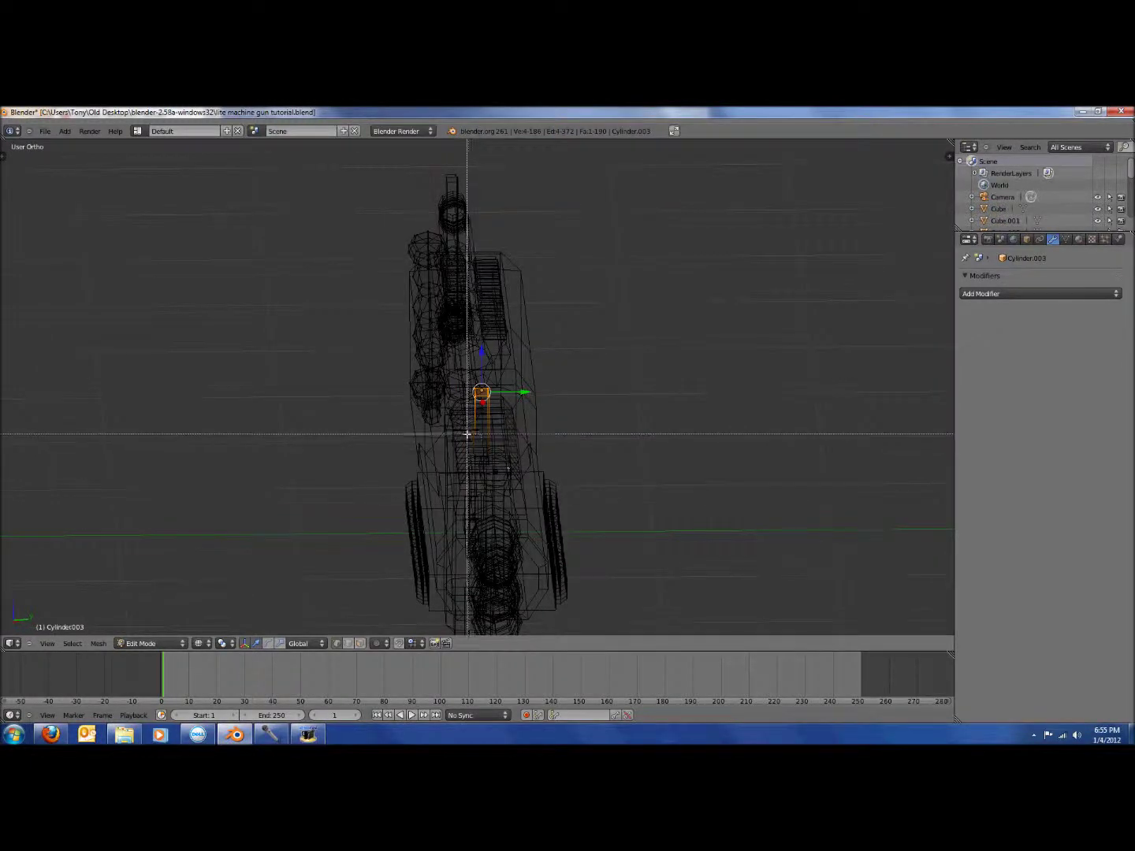
Move the whole post along Y beneath the handle's base tube in the right view and tilt it toward the gun body
left_click_drag(475, 437, 505, 487)
key("KP_3")
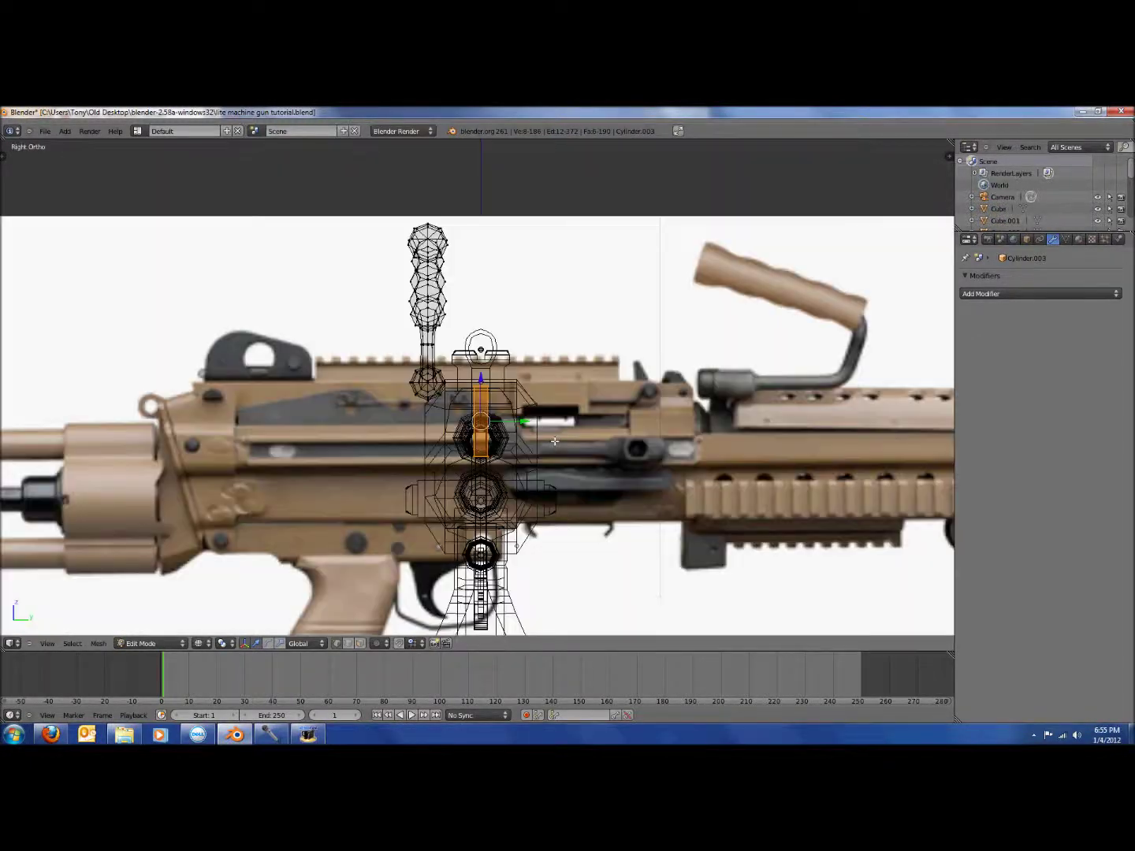
left_click_drag(514, 421, 461, 422)
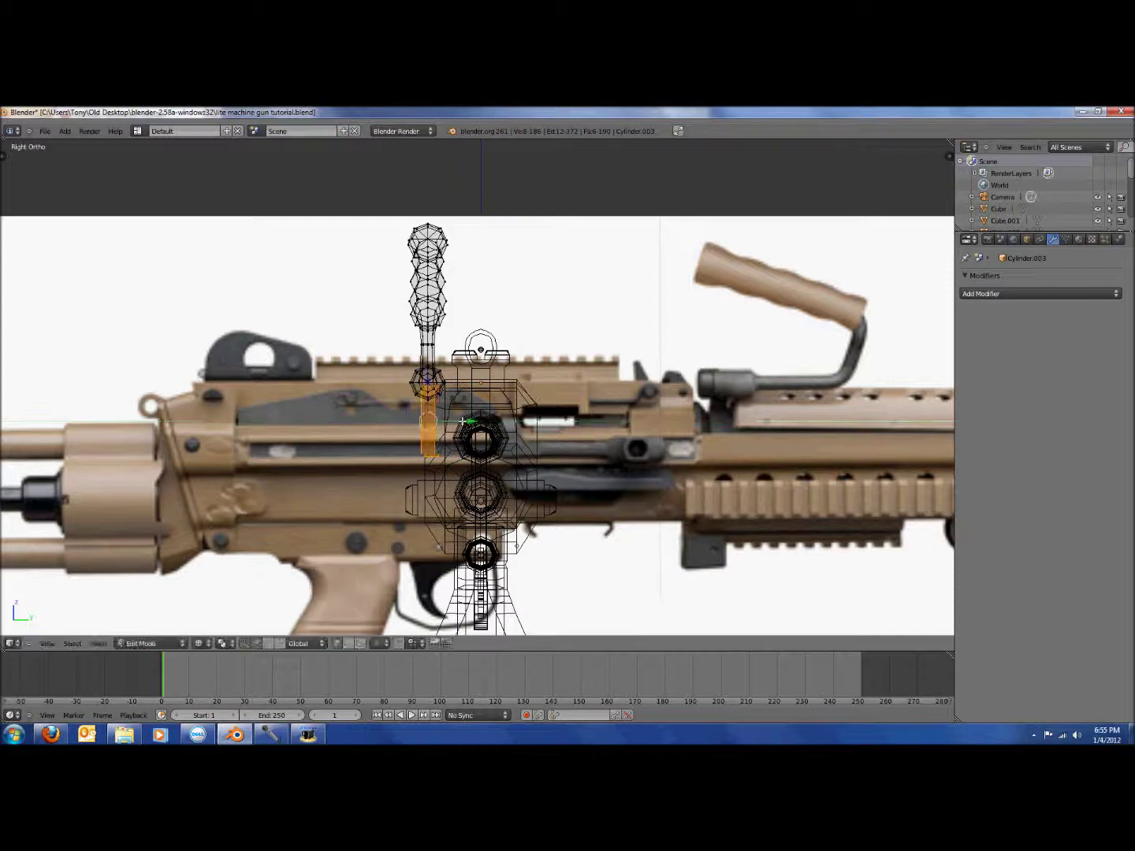
key("r")
left_click(549, 443)
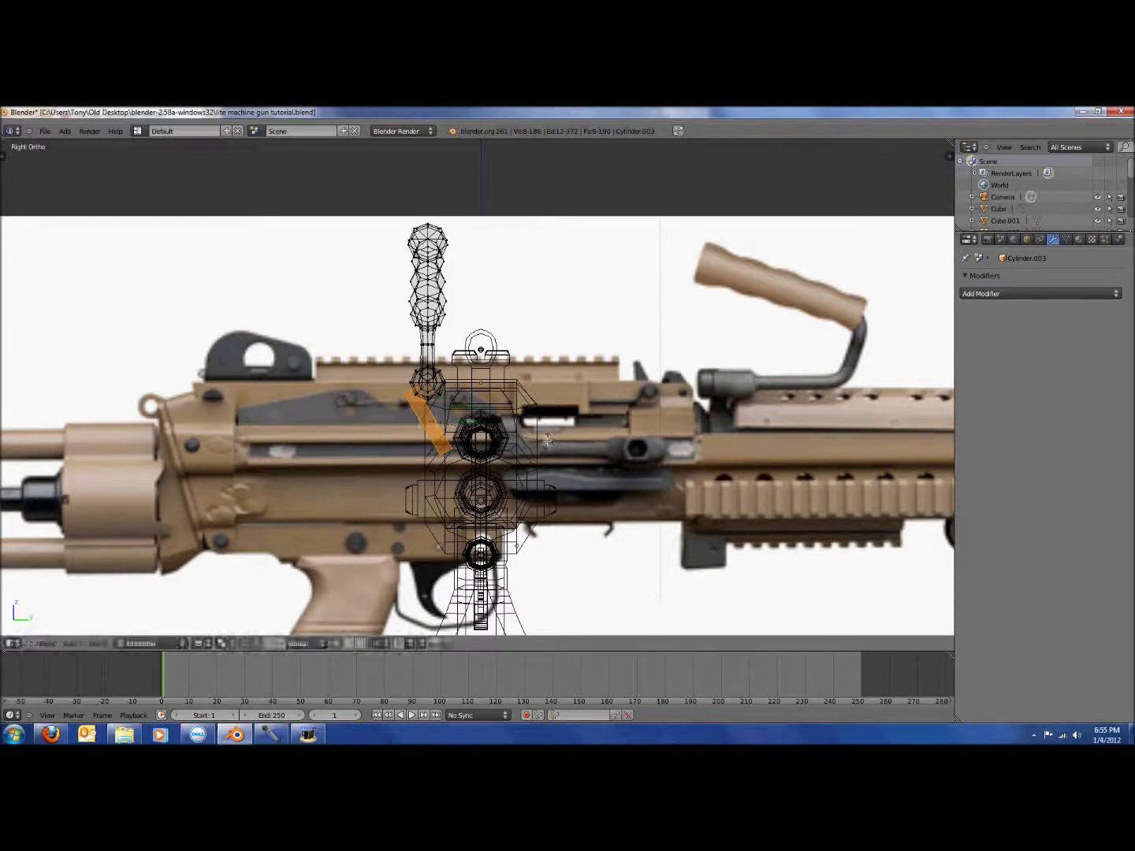
key("g")
left_click(567, 439)
Add one horizontal loop cut around the mounting post and shift it in the right view to bend the post toward the body
key("z")
middle_click_drag(566, 438, 594, 478)
key("ctrl+r")
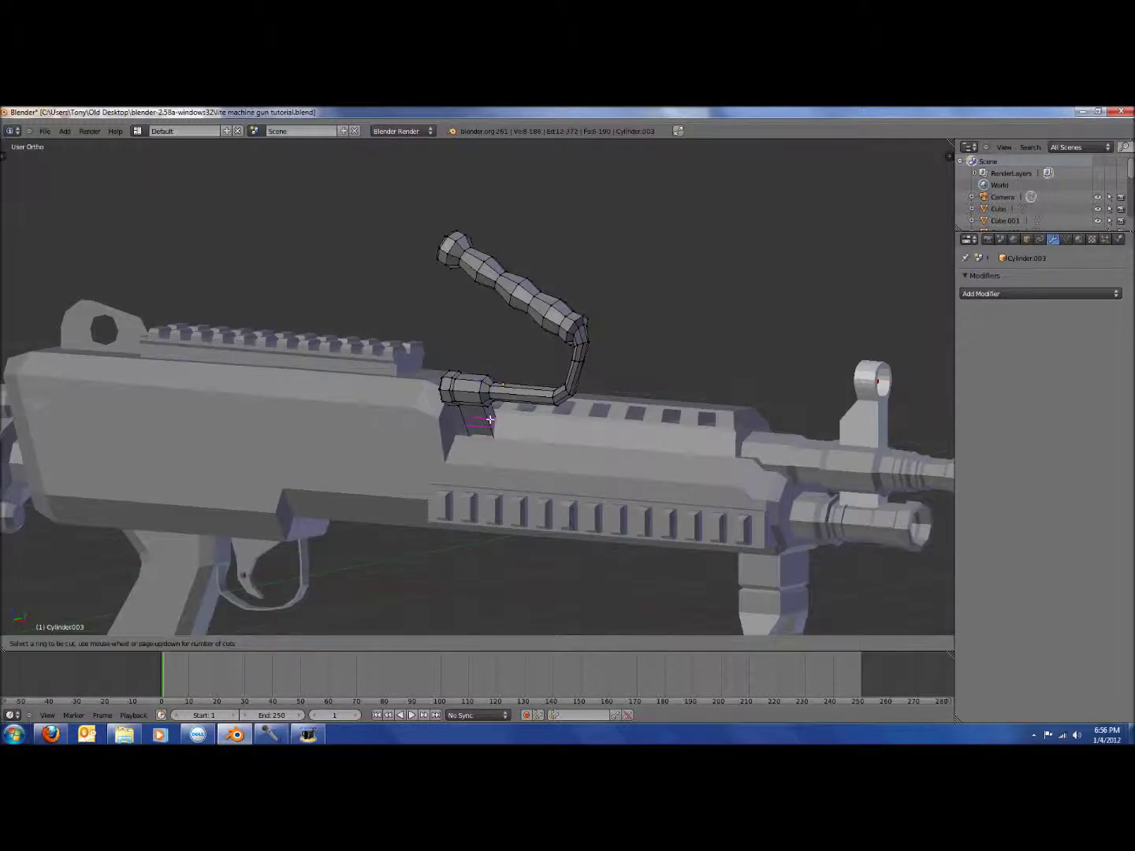
left_click(490, 420)
left_click(488, 415)
key("KP_3")
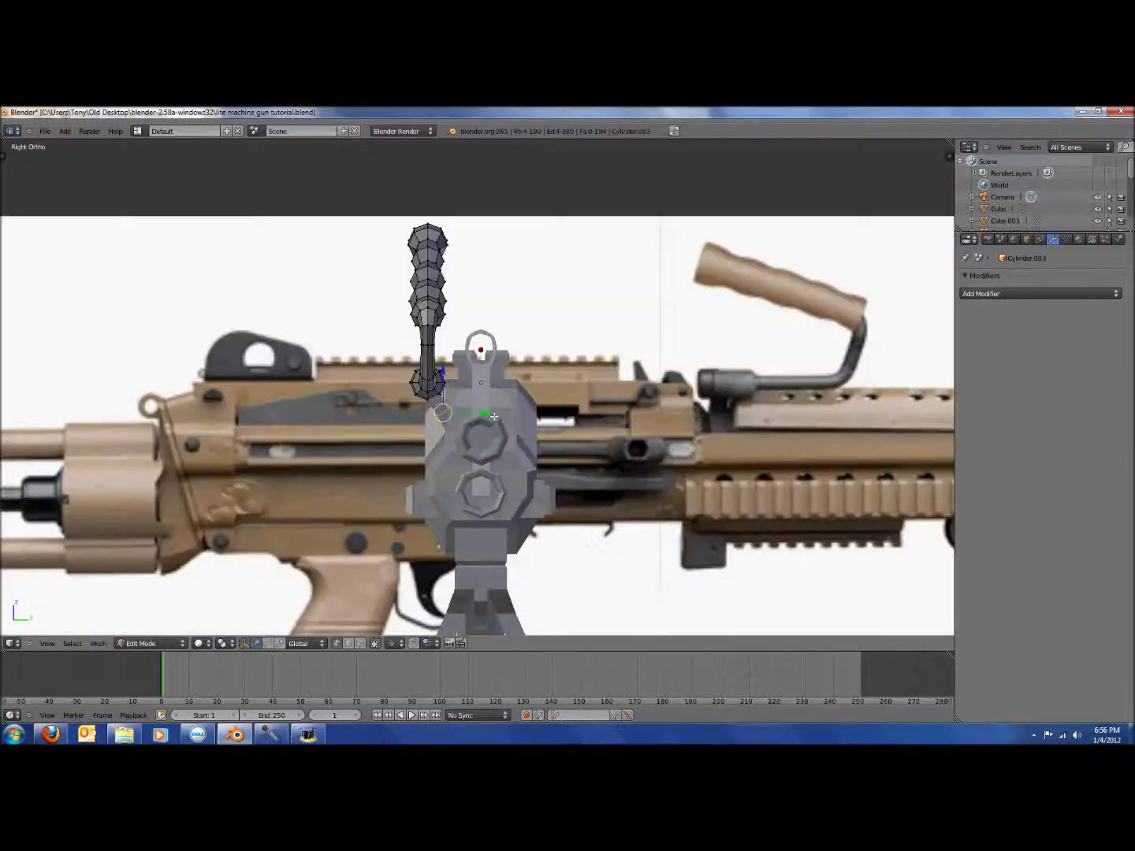
key("g")
left_click(522, 417)
Save the project over lite machine gun tutorial.blend and return the handle to Object Mode
key("ctrl+s")
left_click(522, 420)
key("z")
key("Tab")
scroll(418, 434, "down", 1)
key("z")
middle_click_drag(419, 434, 552, 444)
key("ctrl+s")
left_click(554, 444)
Try smooth shading on the carrying handle in the front view
key("KP_1")
scroll(555, 442, "down", 3)
scroll(554, 432, "up", 2)
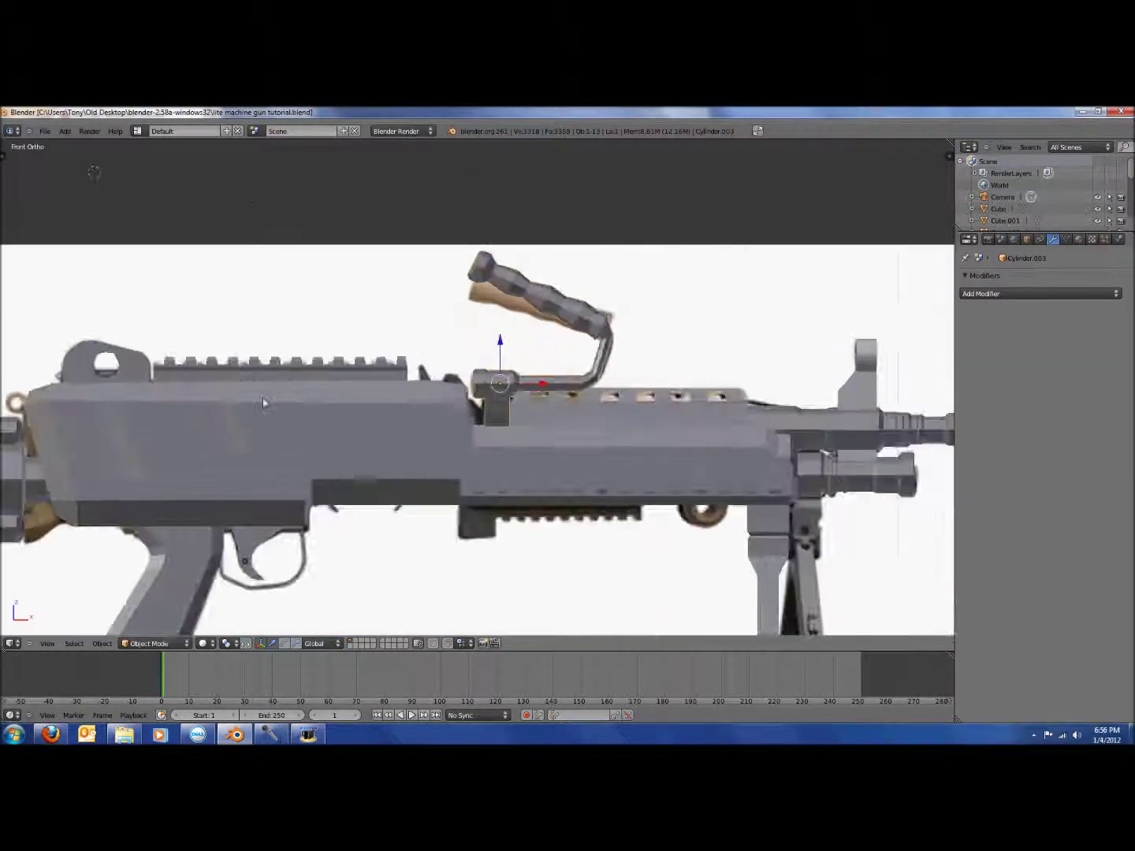
key("t")
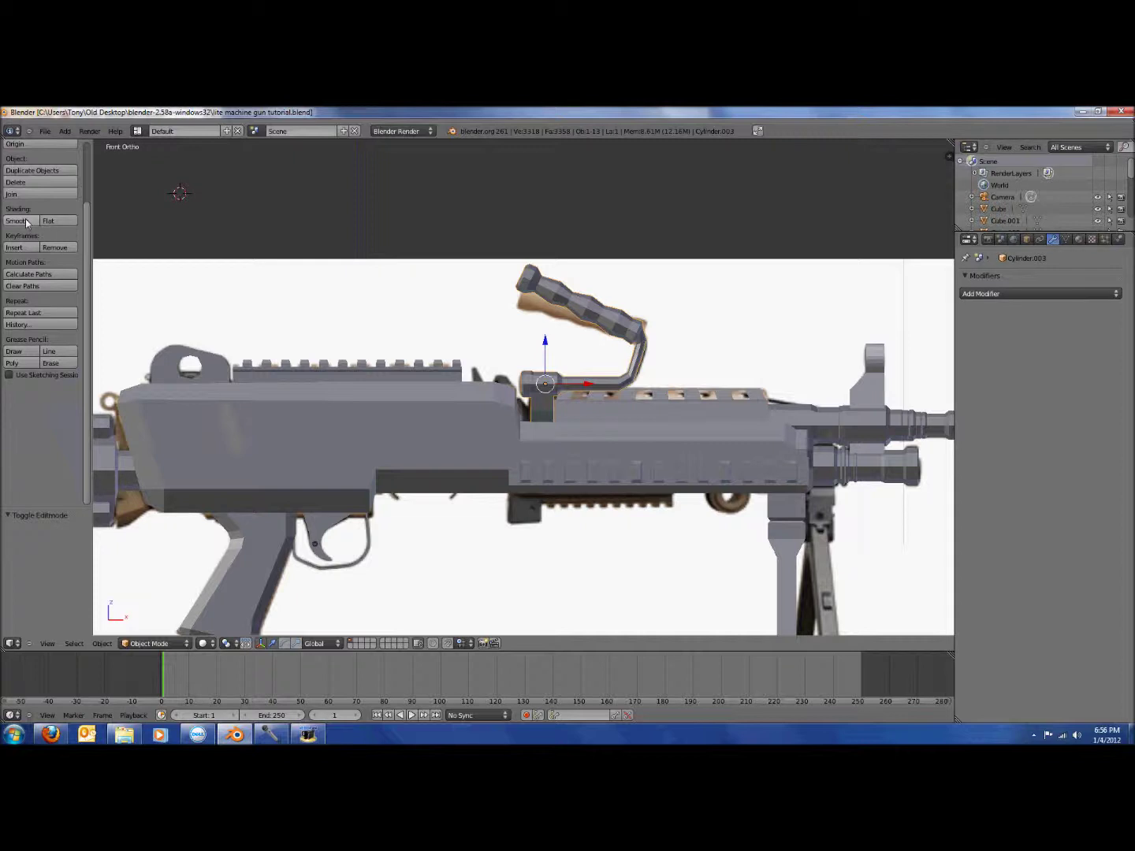
left_click(17, 222)
key("t")
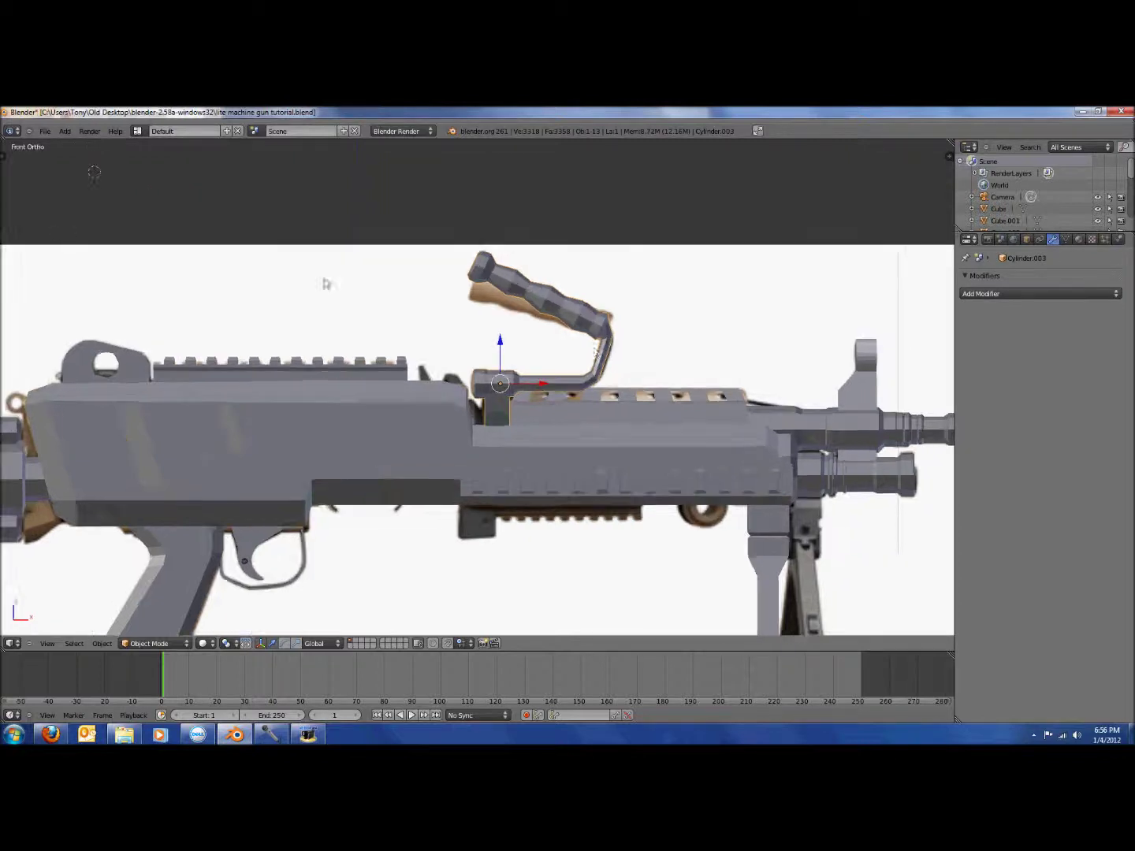
scroll(647, 366, "up", 1)
Try Subdivide Smooth on the entire handle mesh including the mounting post, and undo it
key("Tab")
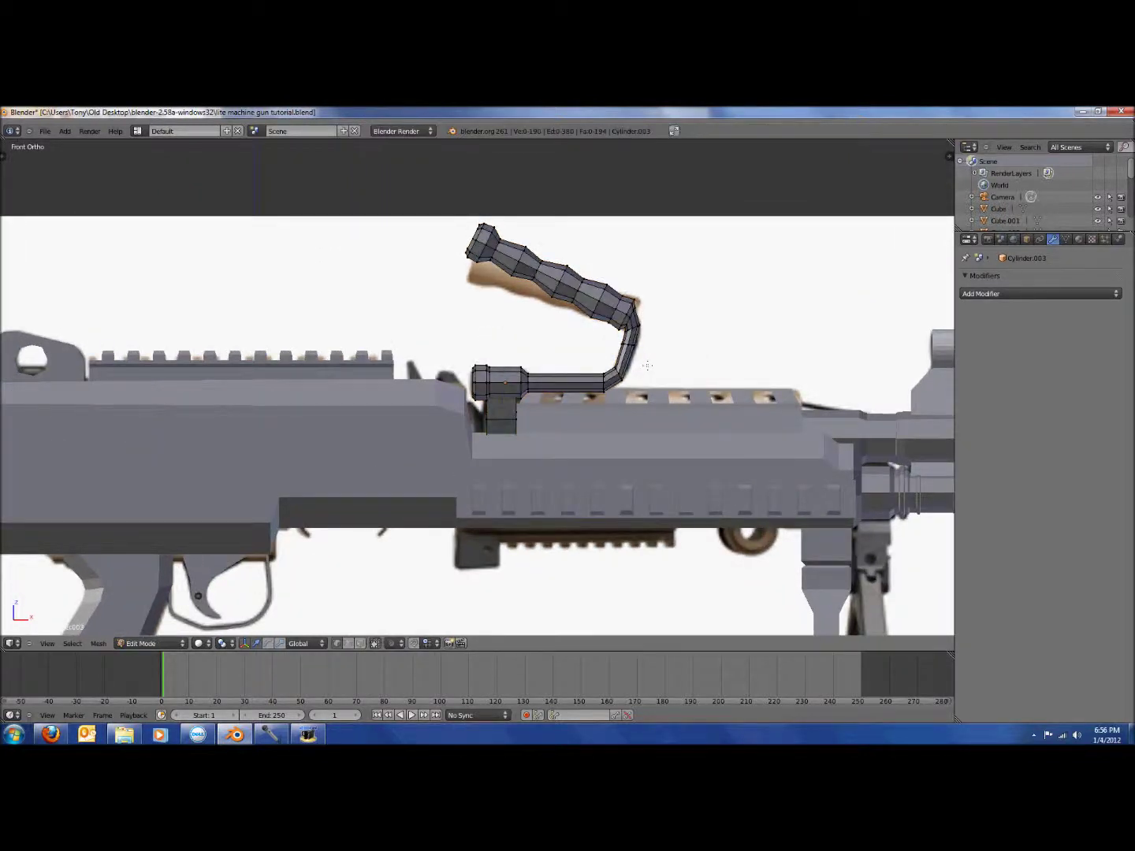
key("a")
key("w")
left_click(647, 376)
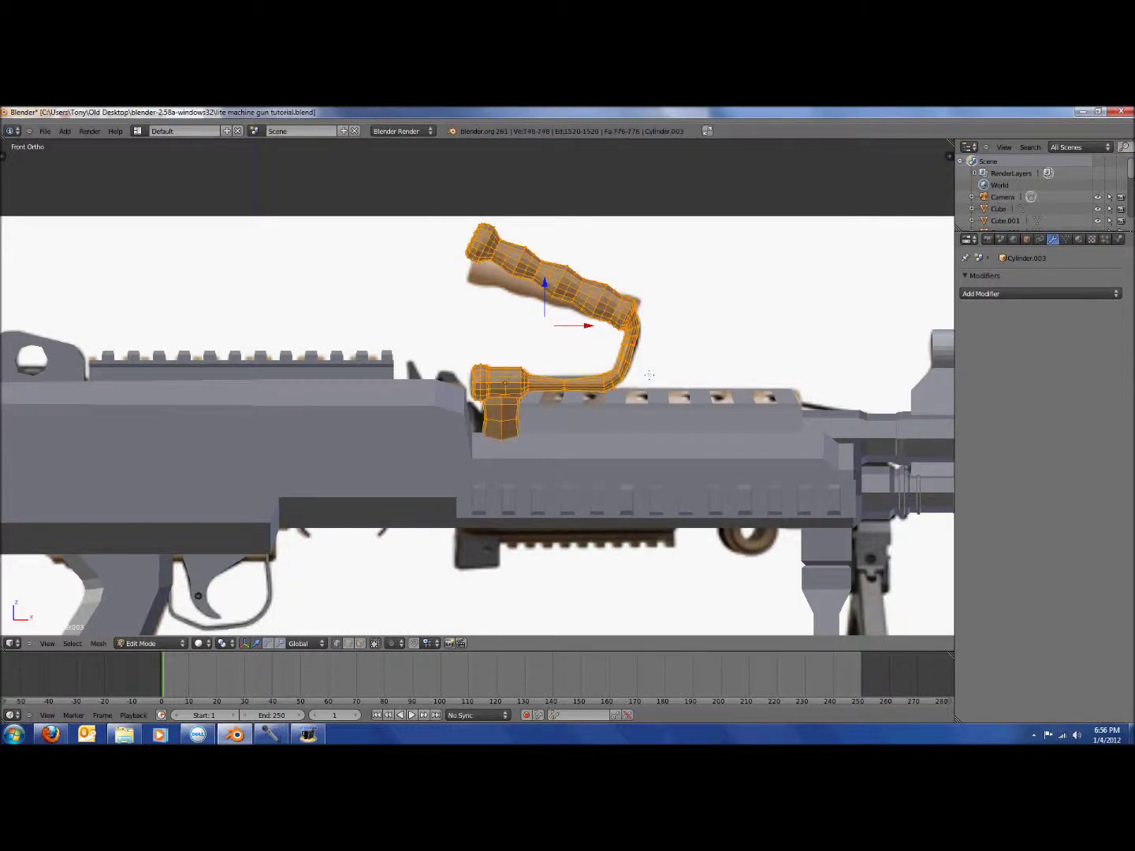
key("ctrl+z")
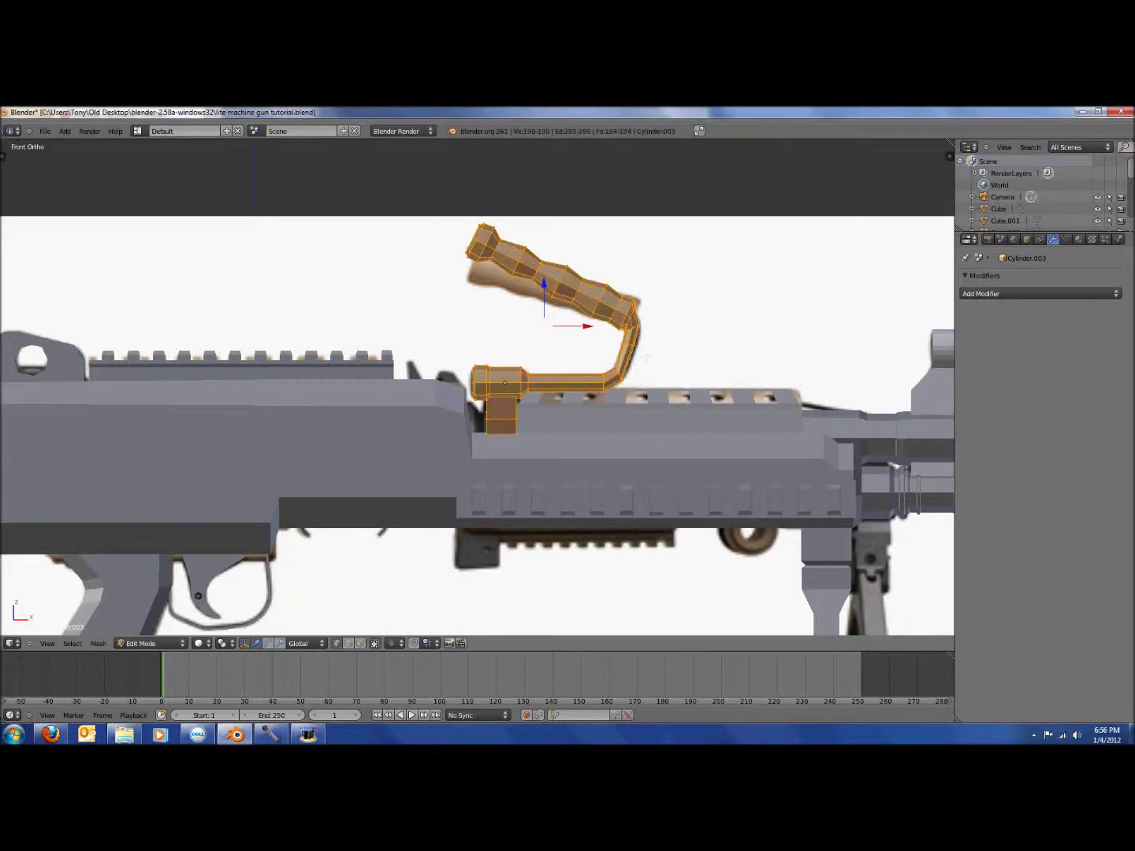
Deselect all of the mounting post's vertices while keeping the rest of the handle mesh selected
key("z")
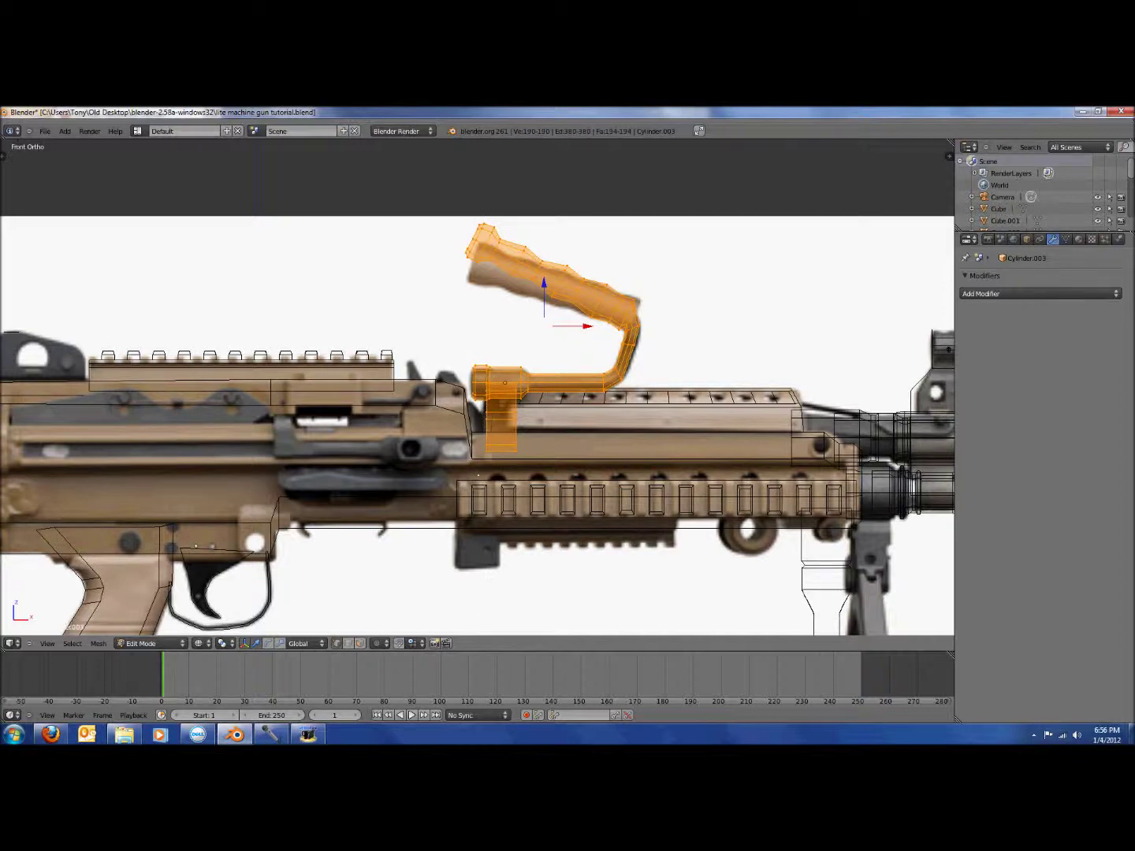
key("b")
middle_click_drag(473, 409, 534, 486)
scroll(546, 498, "up", 8)
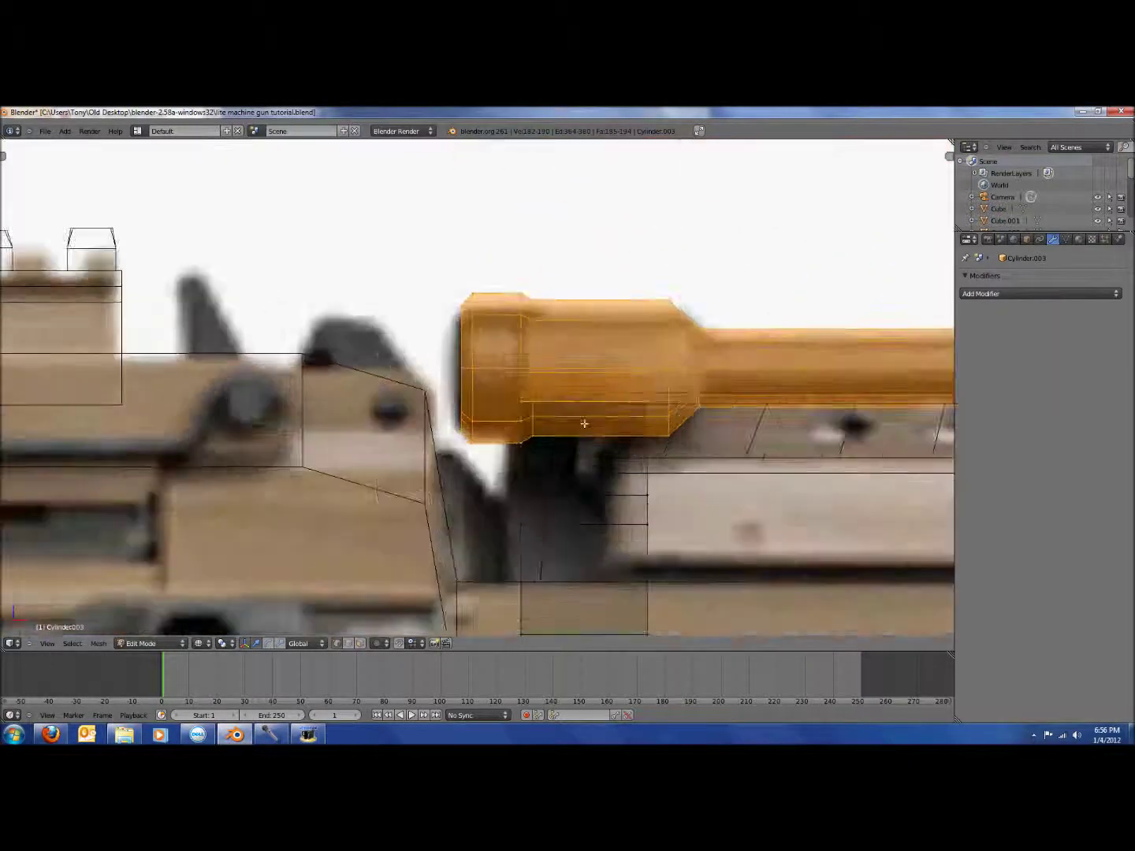
scroll(584, 423, "up", 2)
key("b")
left_click_drag(552, 361, 771, 385)
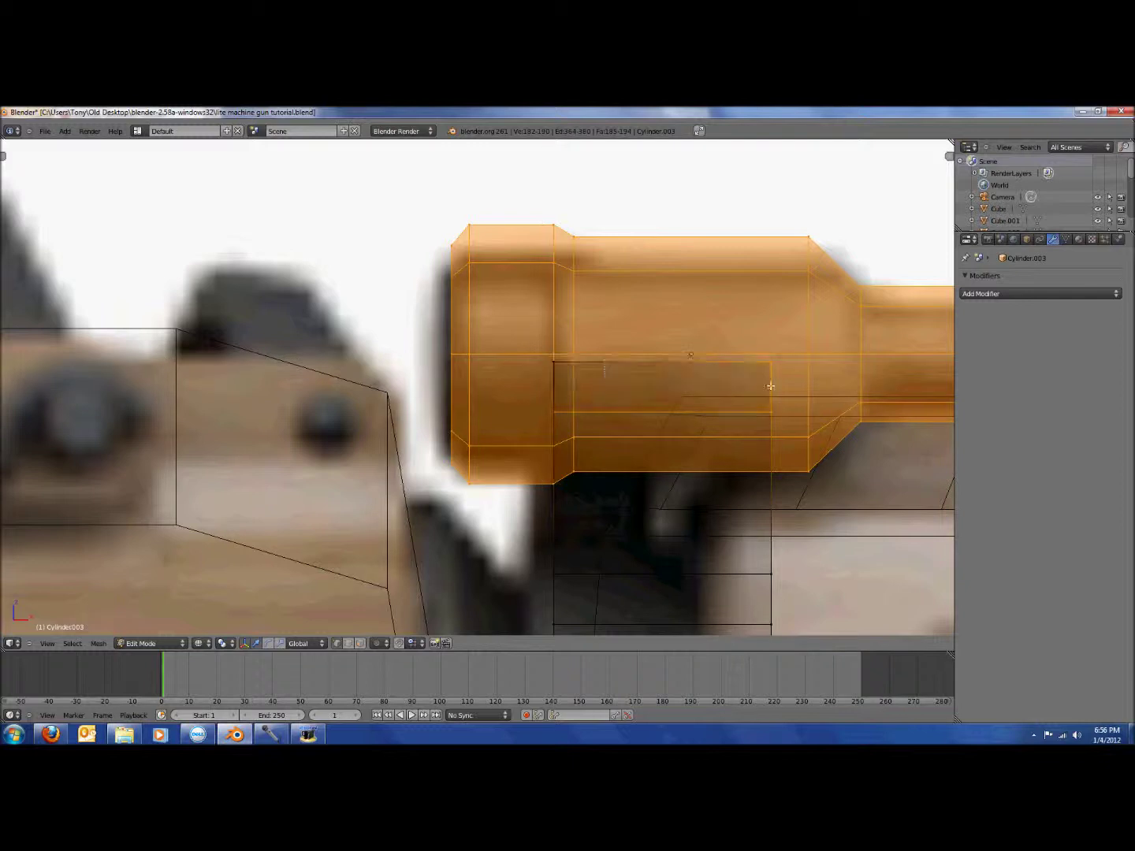
key("b")
middle_click_drag(540, 391, 789, 418)
key("z")
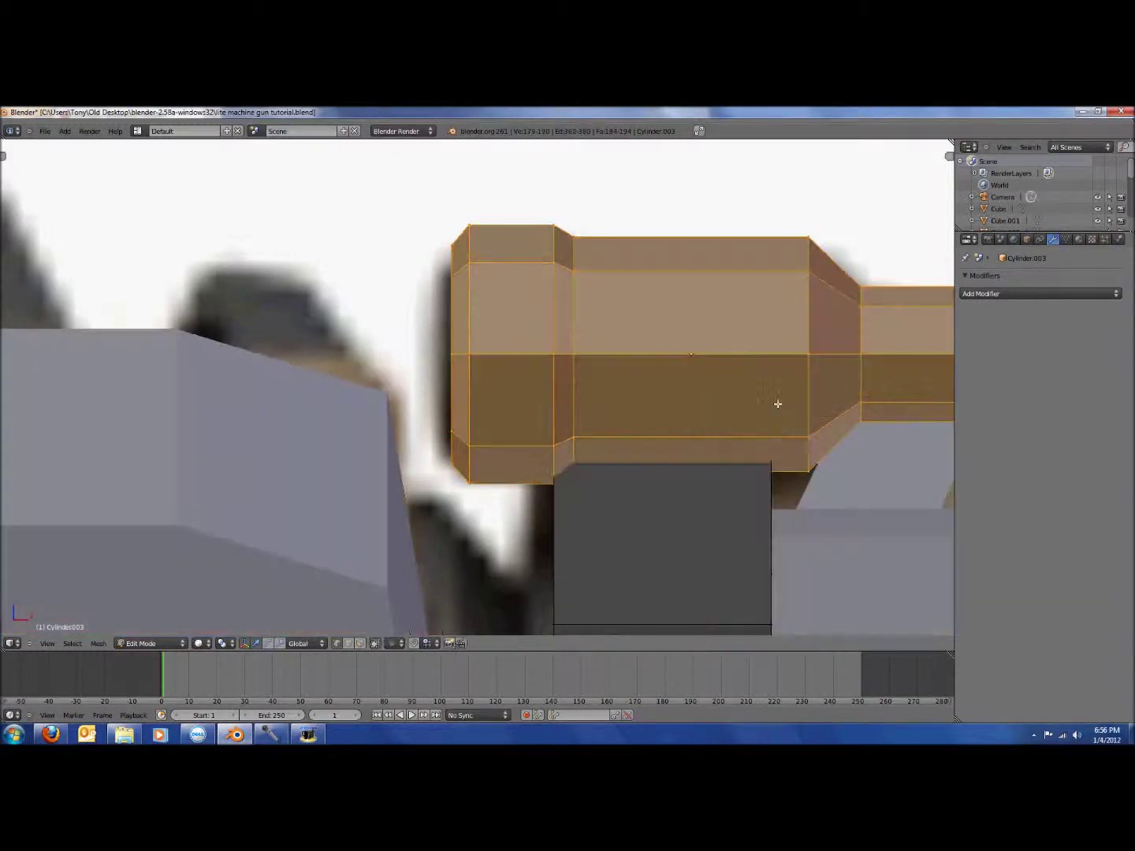
Apply Subdivide Smooth to the selected carrying handle geometry without the mounting post
scroll(777, 403, "down", 7)
key("w")
left_click(511, 411)
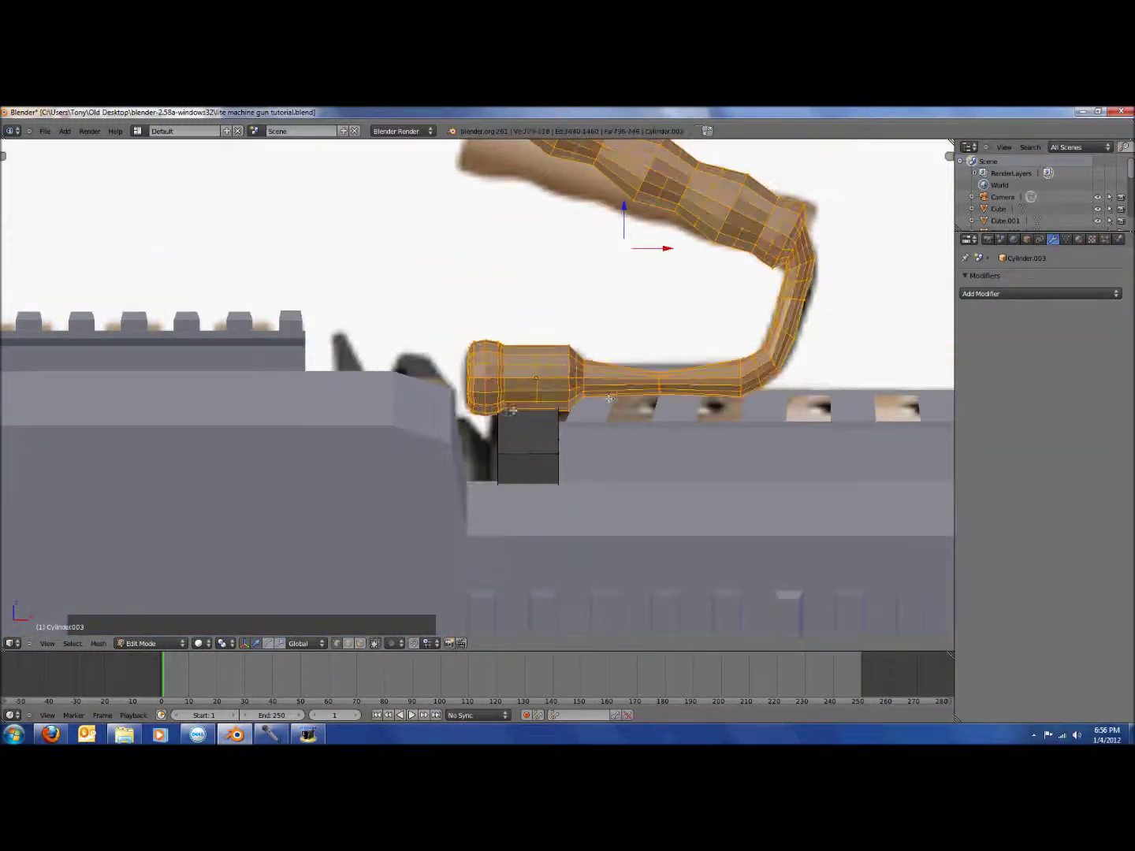
Select the pinched edge loop midway along the handle's straight lower rod and scale it up to even out the rod's thickness
key("z")
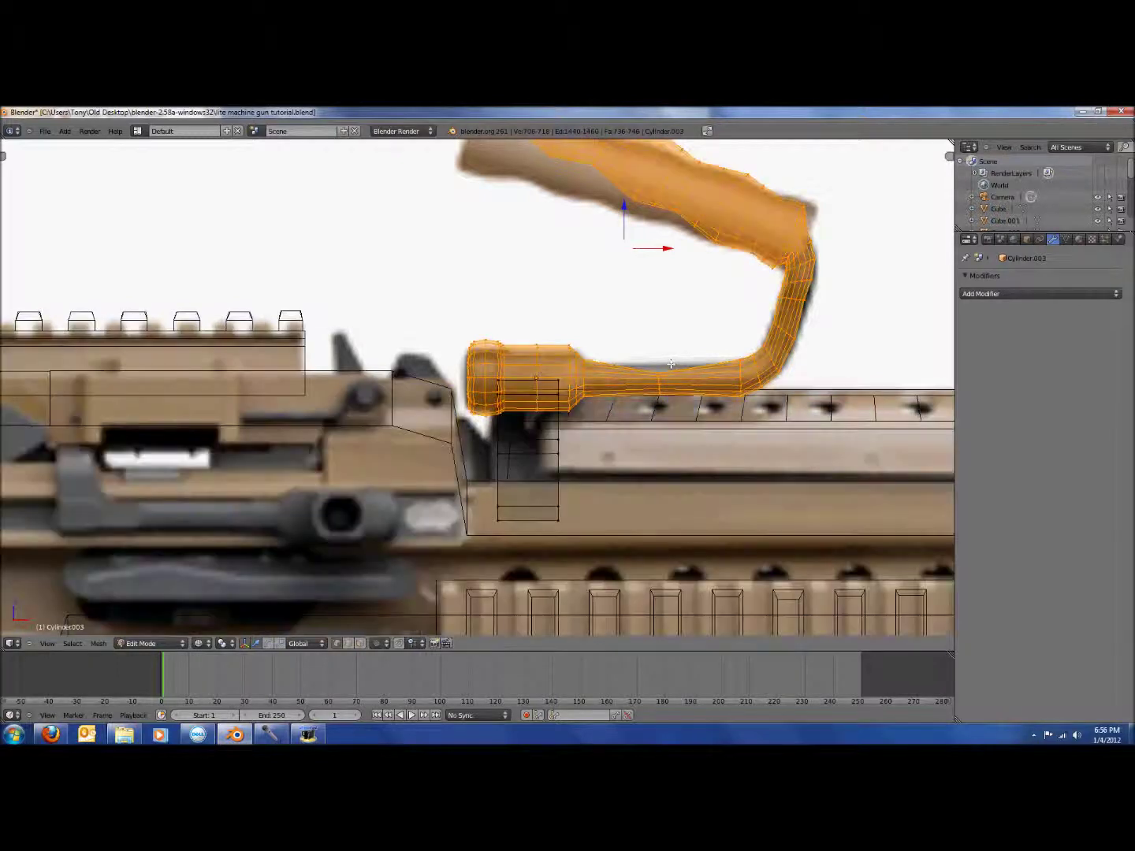
key("a")
key("b")
key("g")
left_click(712, 440)
key("a")
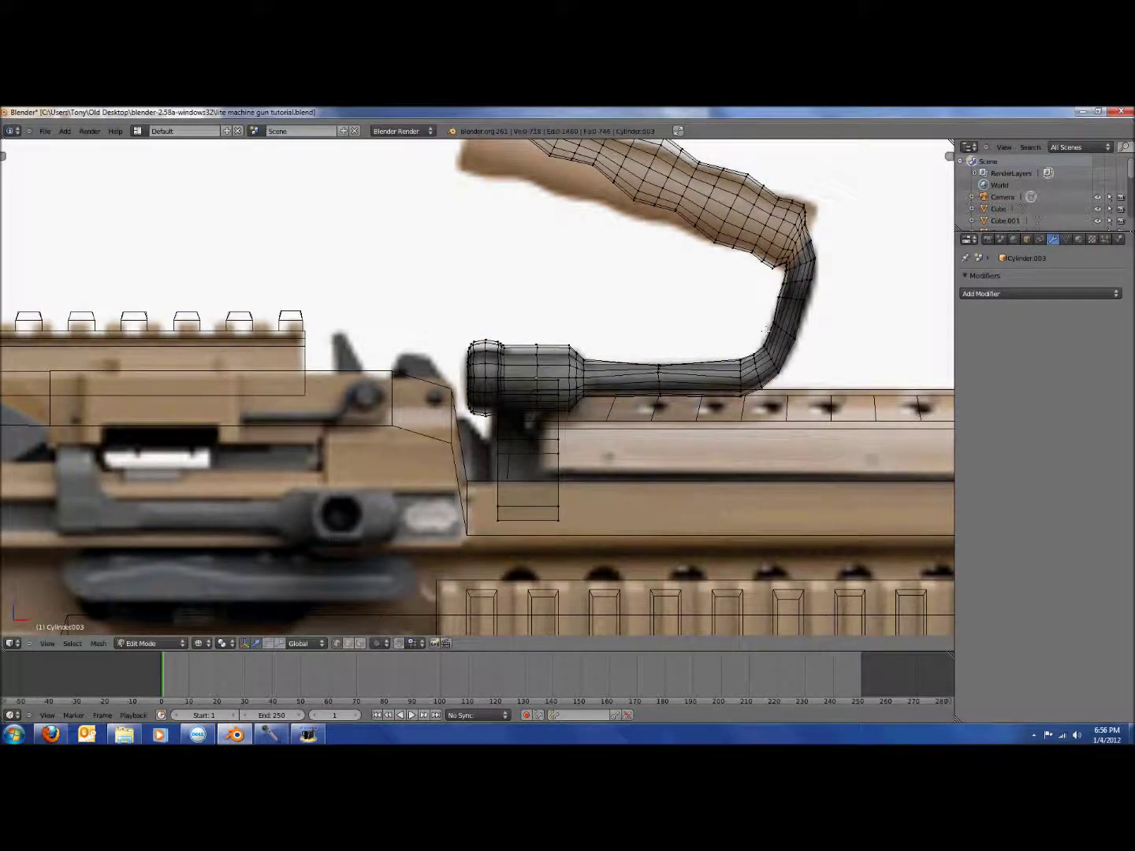
right_click(658, 364, "alt")
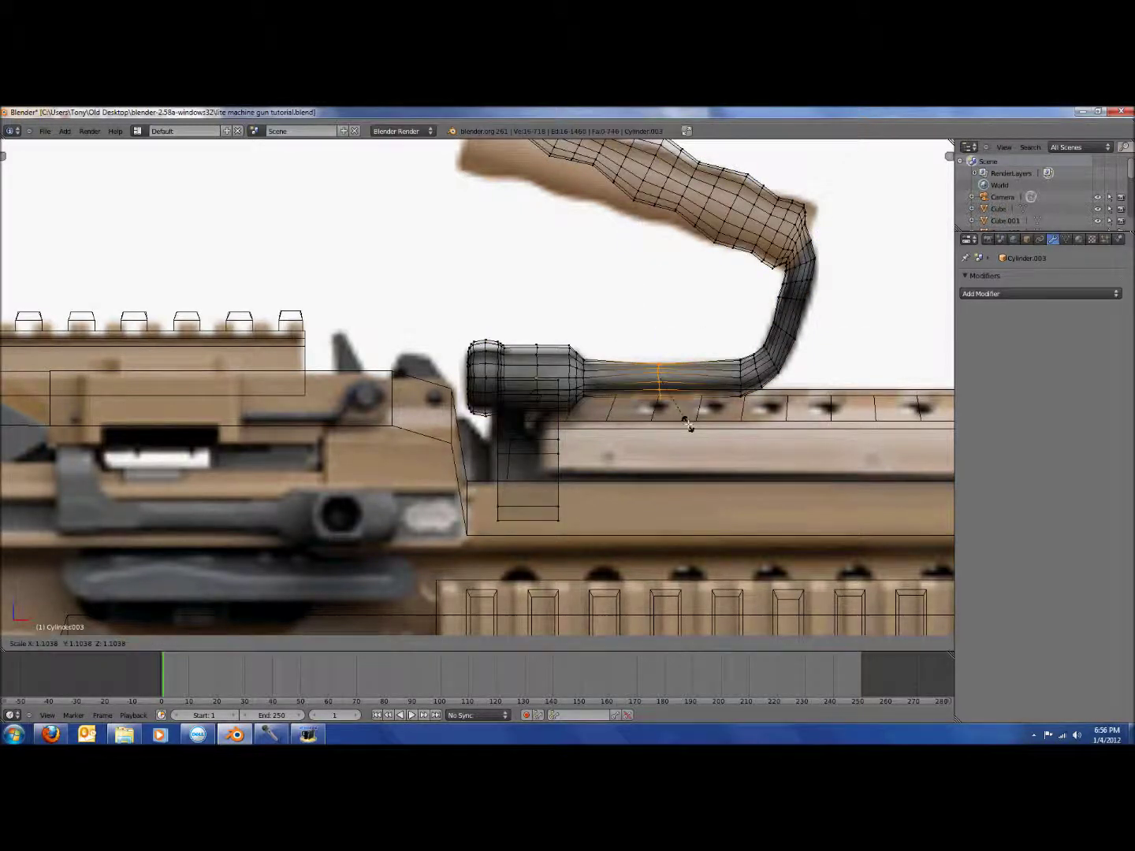
key("a")
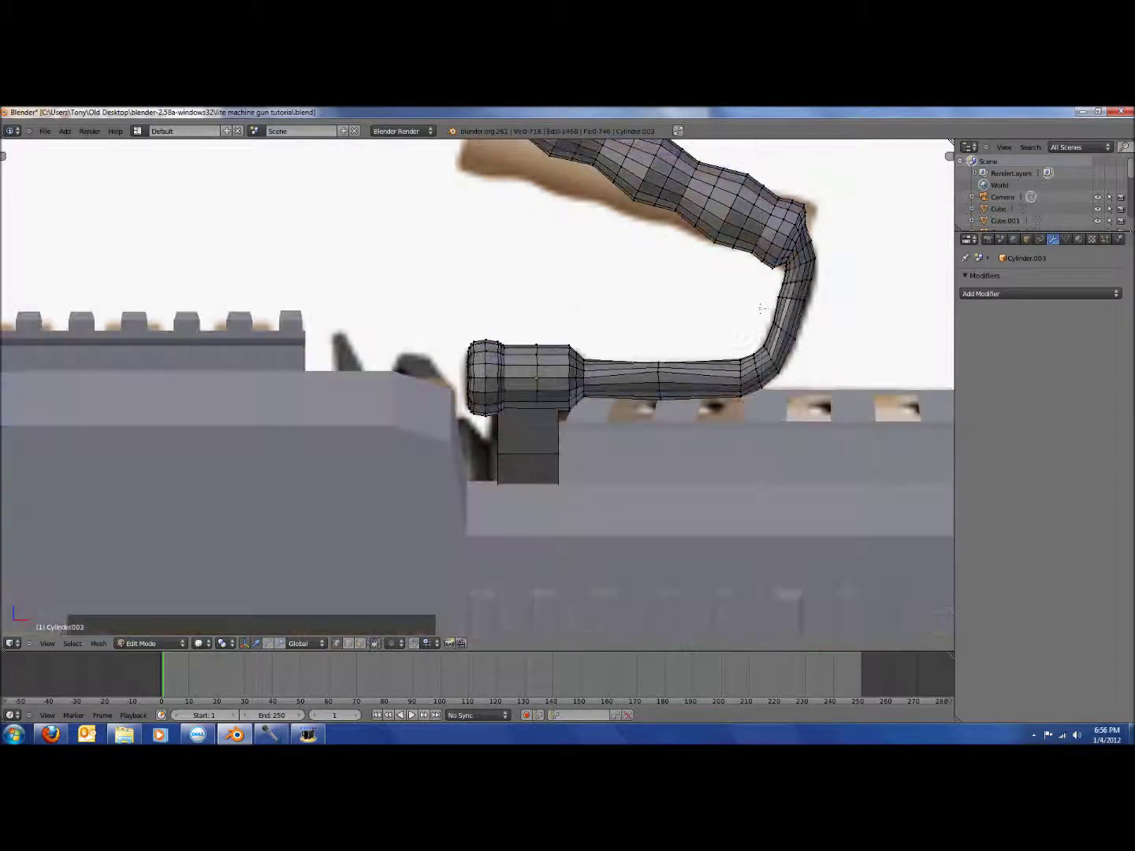
Leave Edit Mode and save the subdivided handle over the existing project file
middle_click_drag(733, 332, 767, 312)
scroll(766, 312, "down", 3)
key("Tab")
key("ctrl+s")
left_click(770, 316)
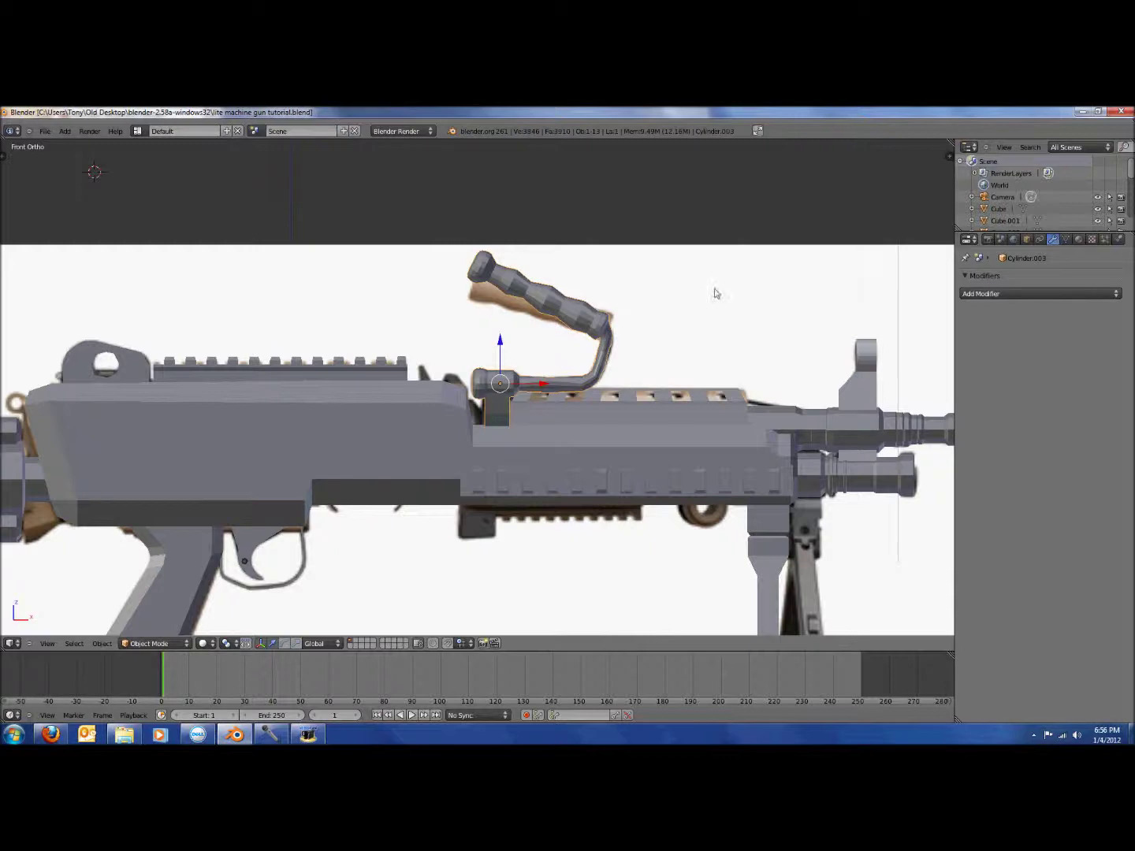
Apply smooth shading to the carrying handle and check its surface up close and from the front end of the gun
scroll(471, 355, "down", 1)
scroll(607, 342, "down", 2)
key("t")
left_click(29, 224)
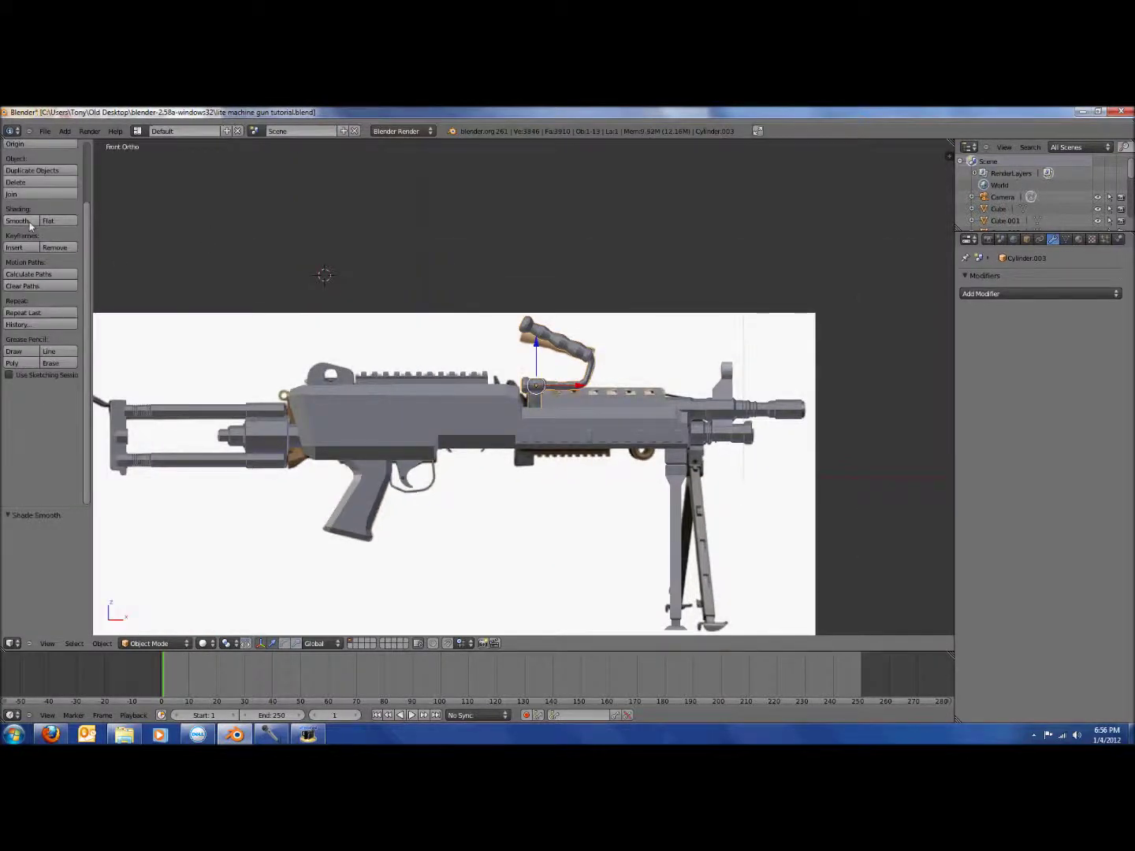
scroll(30, 226, "up", 2)
scroll(379, 337, "up", 6)
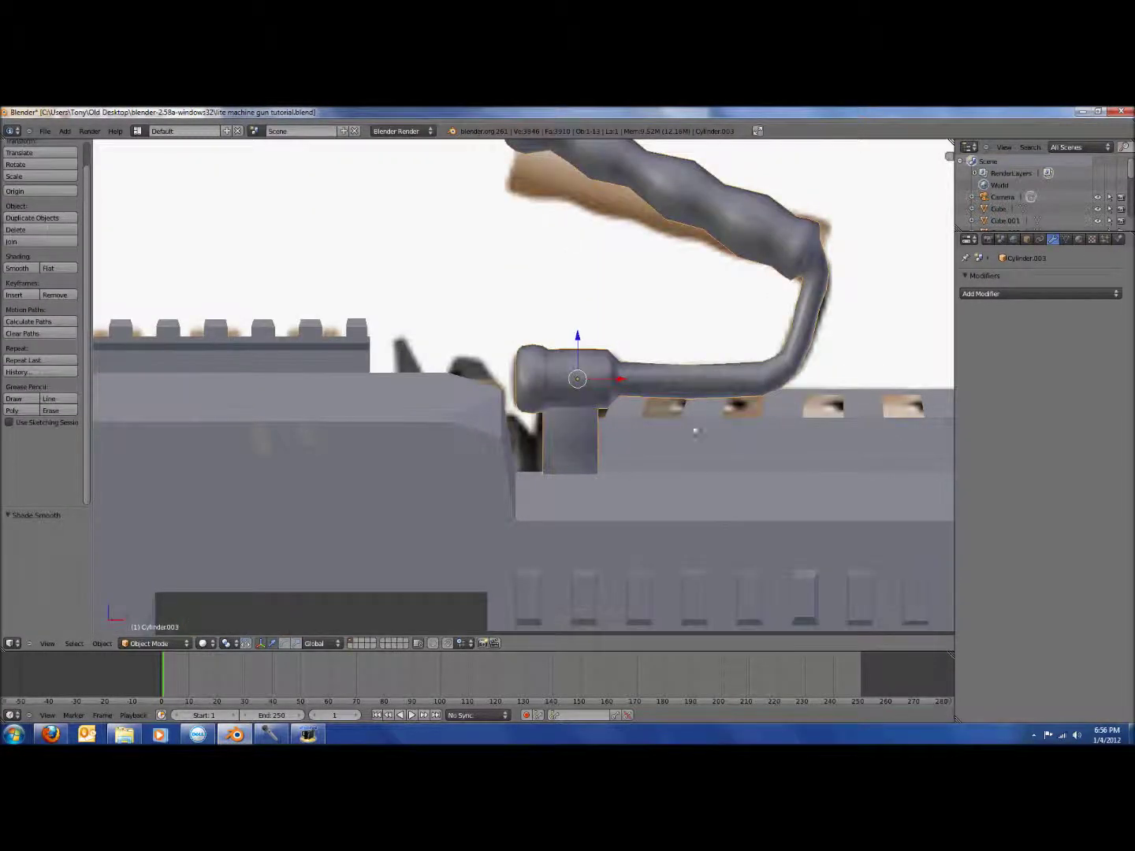
middle_click_drag(608, 432, 628, 458)
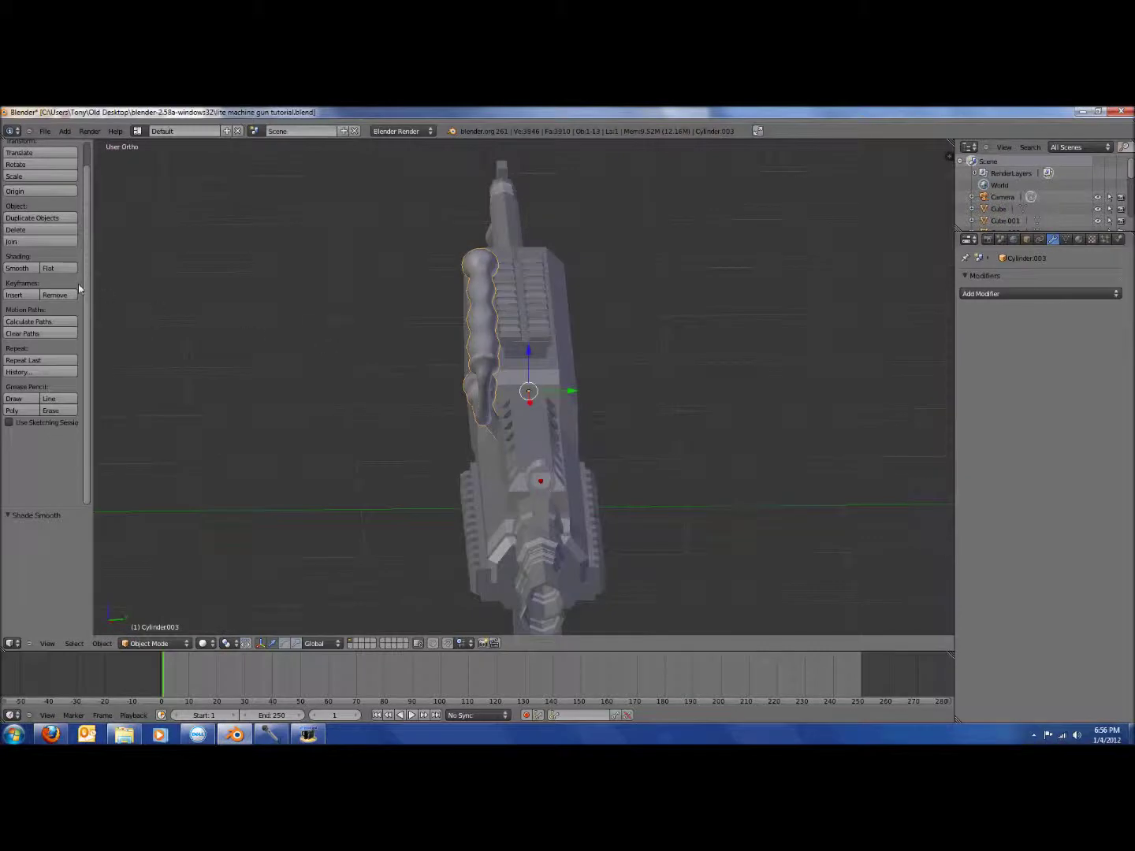
Save the smooth-shaded model over lite machine gun tutorial.blend and return to the front view of the whole gun
key("ctrl+s")
scroll(406, 321, "down", 7)
key("t")
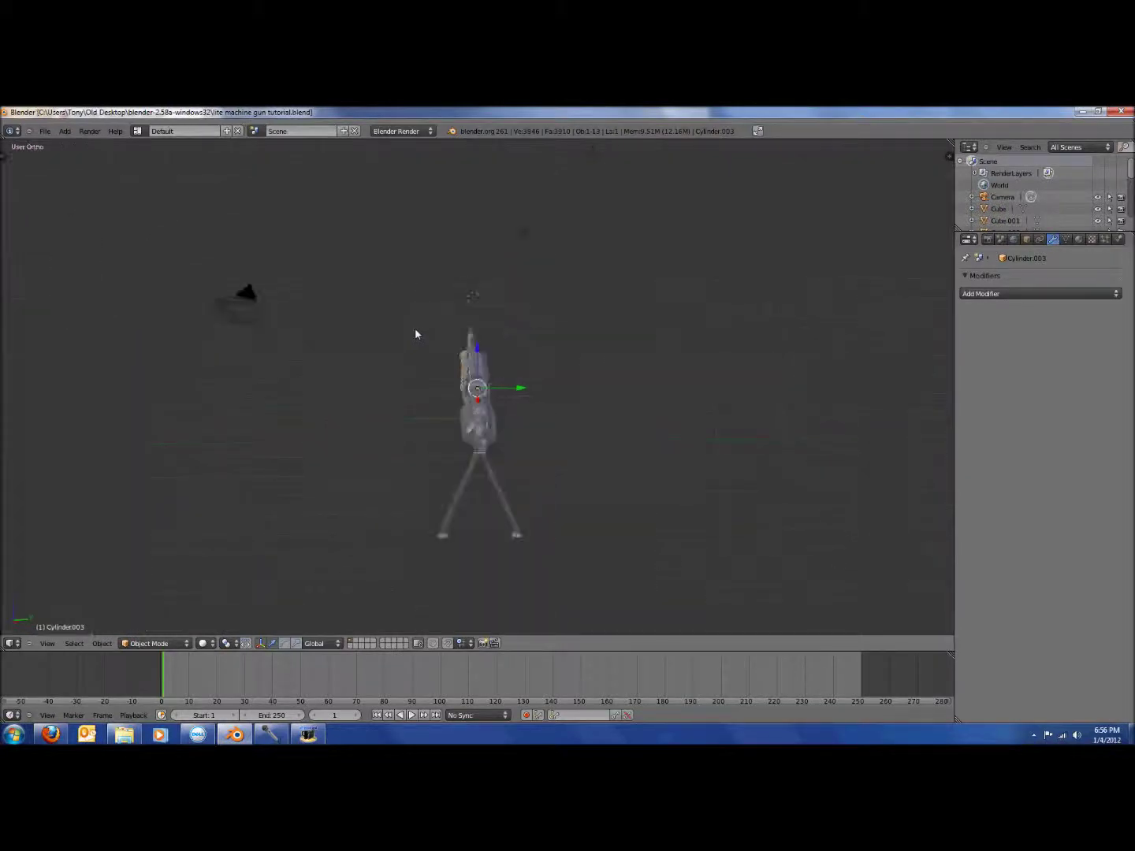
key("KP_1")
scroll(474, 334, "up", 5)
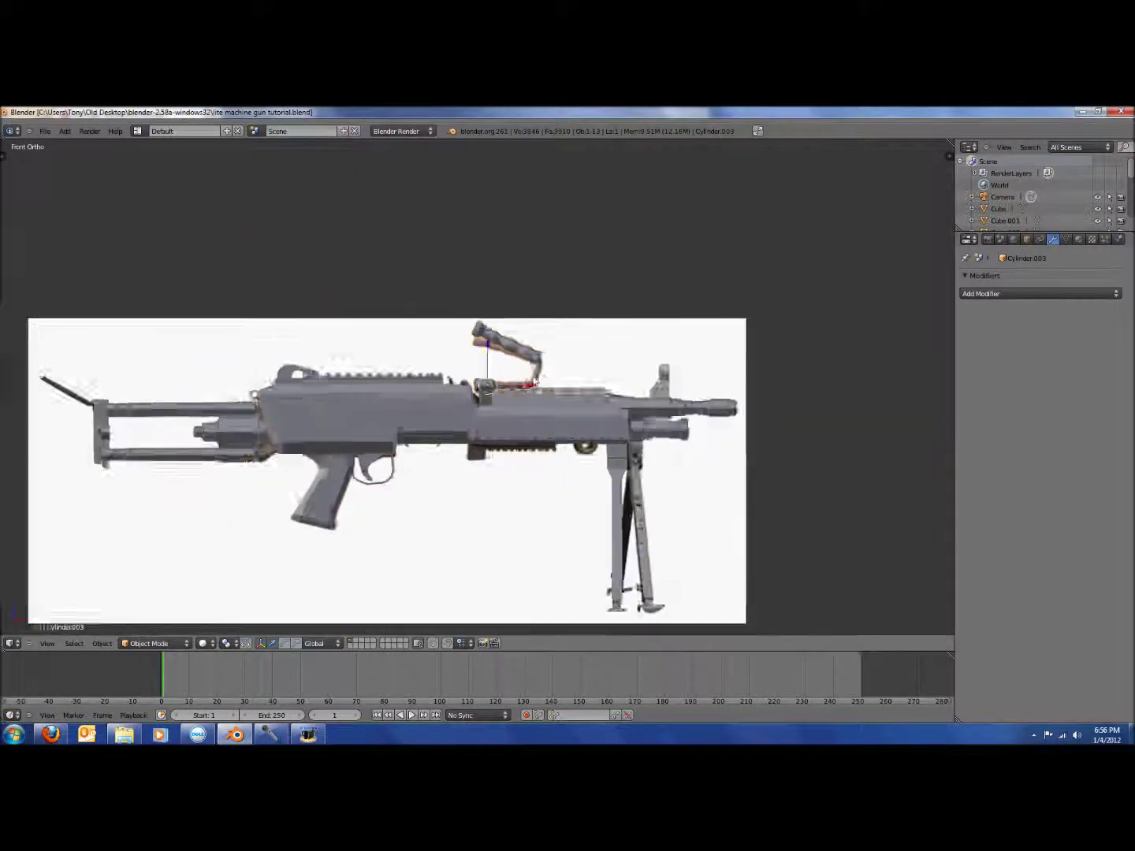
scroll(535, 382, "down", 1)
key("ctrl+s")
key("ctrl+s")
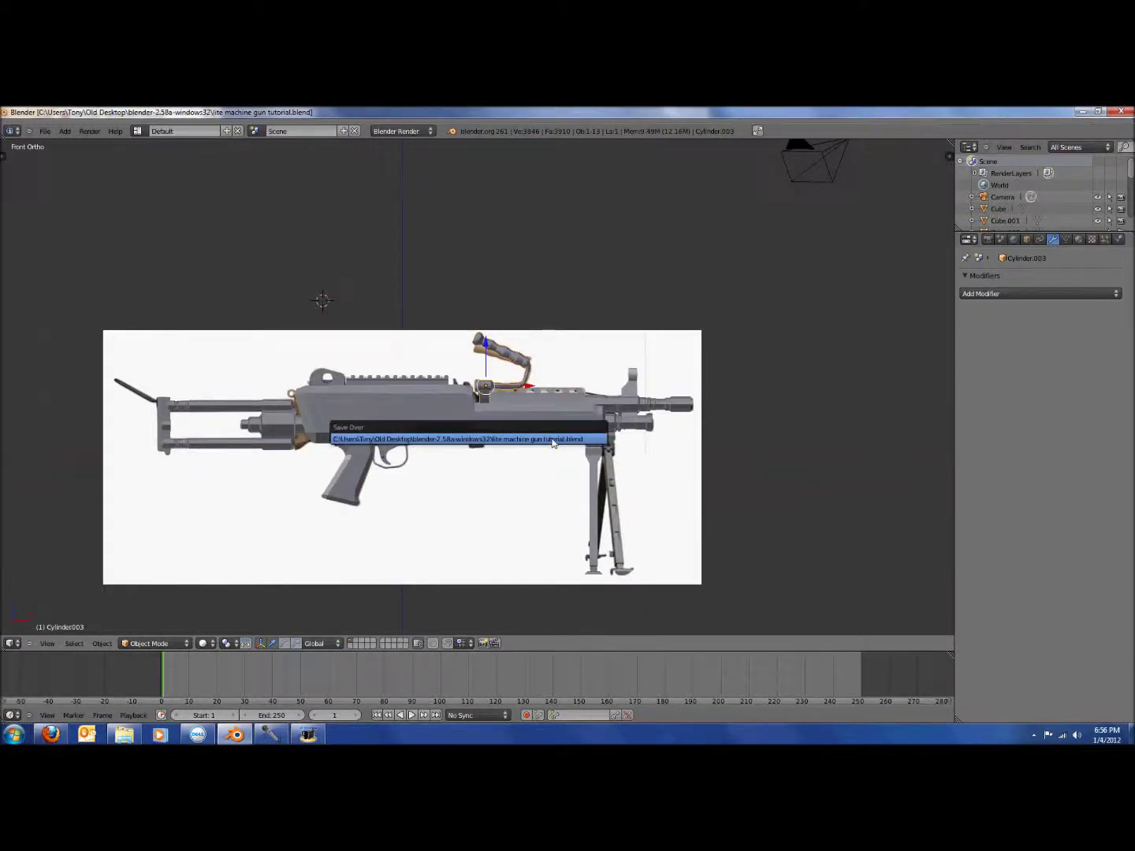
left_click(554, 443)
scroll(494, 331, "up", 6)
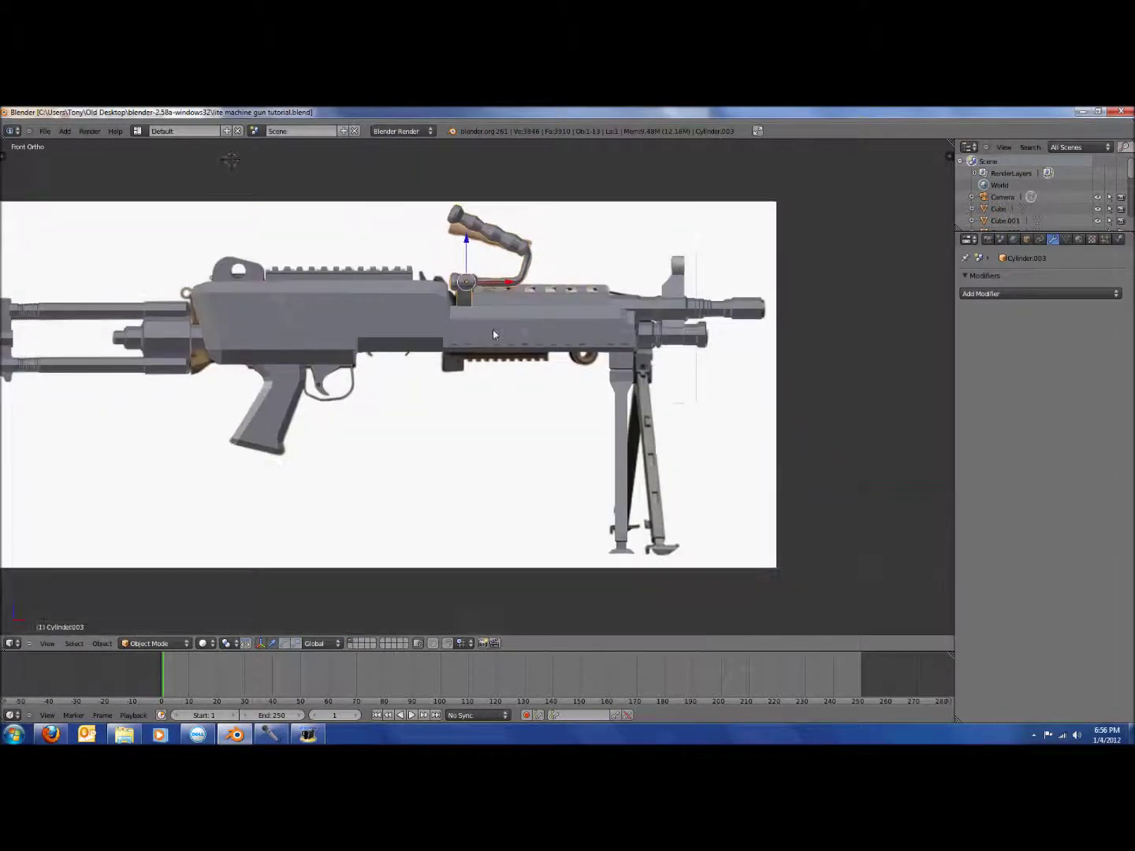
key("z")
key("z")
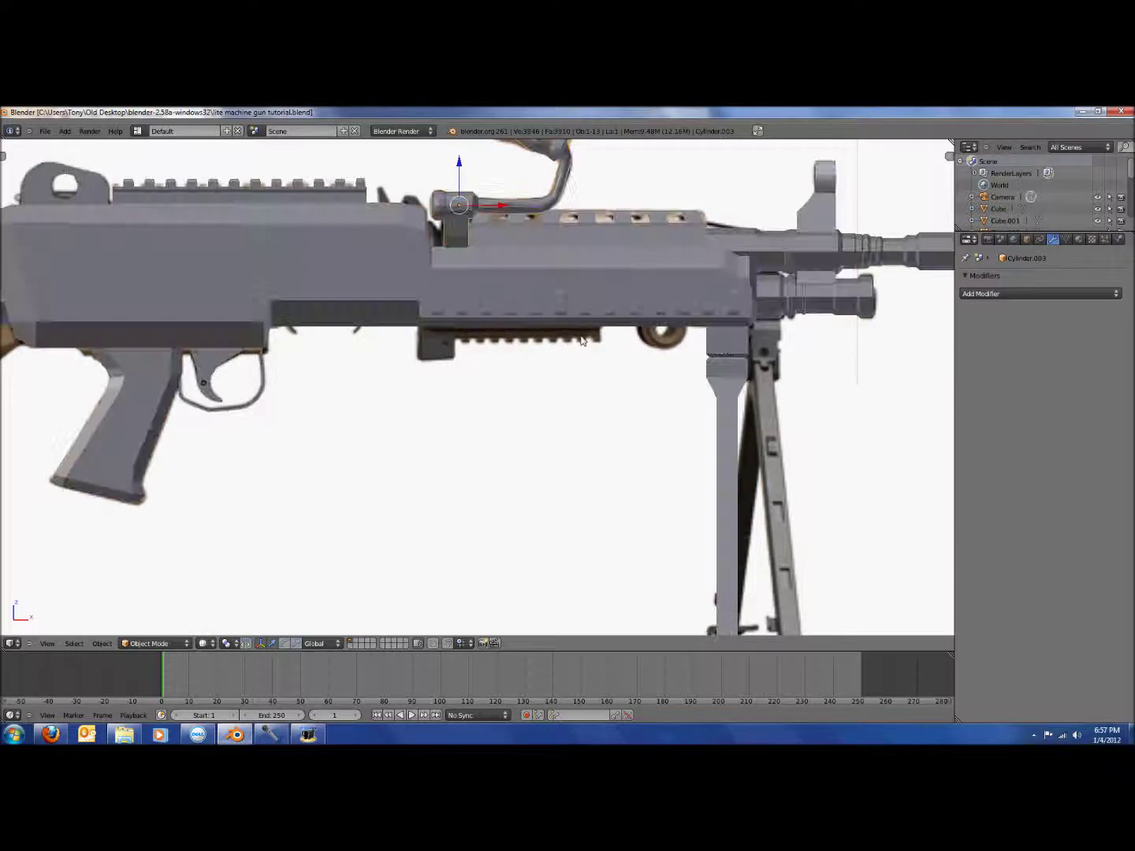
Save the project over lite machine gun tutorial.blend again and switch the front view to wireframe to reveal the reference image
scroll(570, 341, "up", 3)
key("ctrl+s")
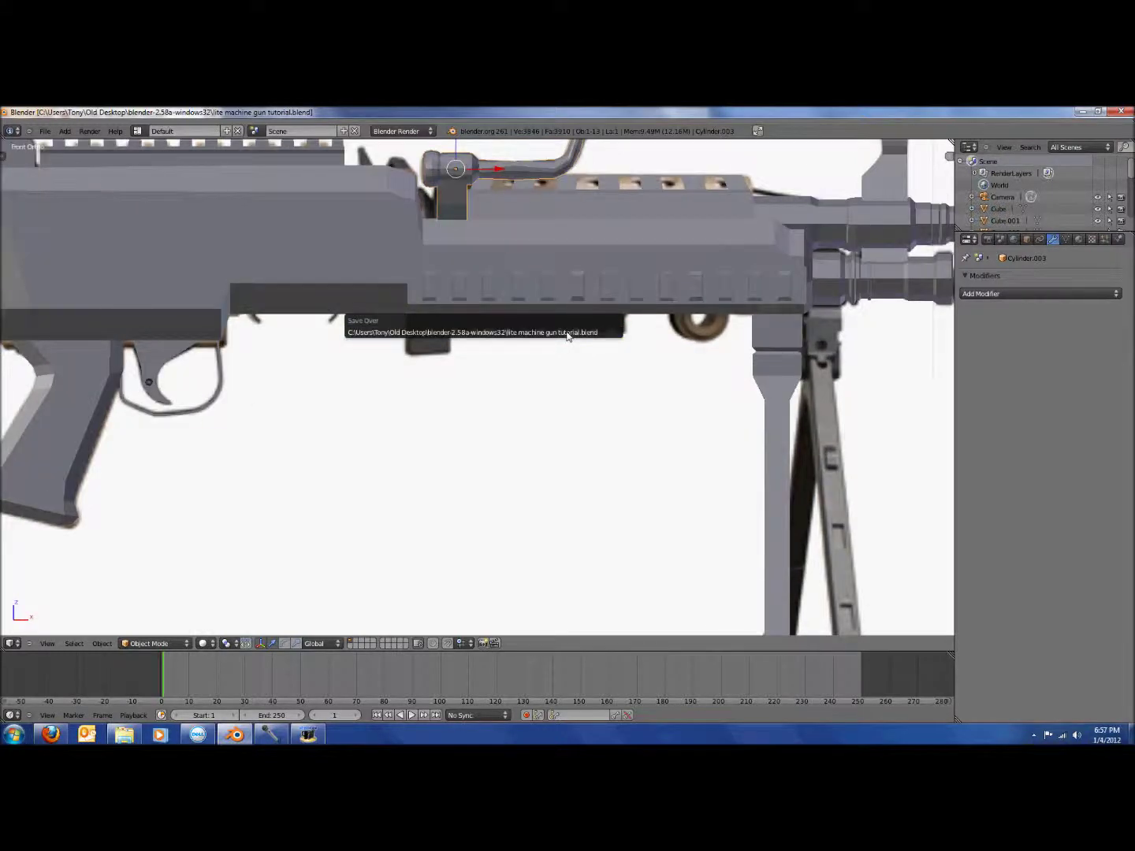
left_click(568, 335)
key("z")
scroll(568, 335, "down", 5)
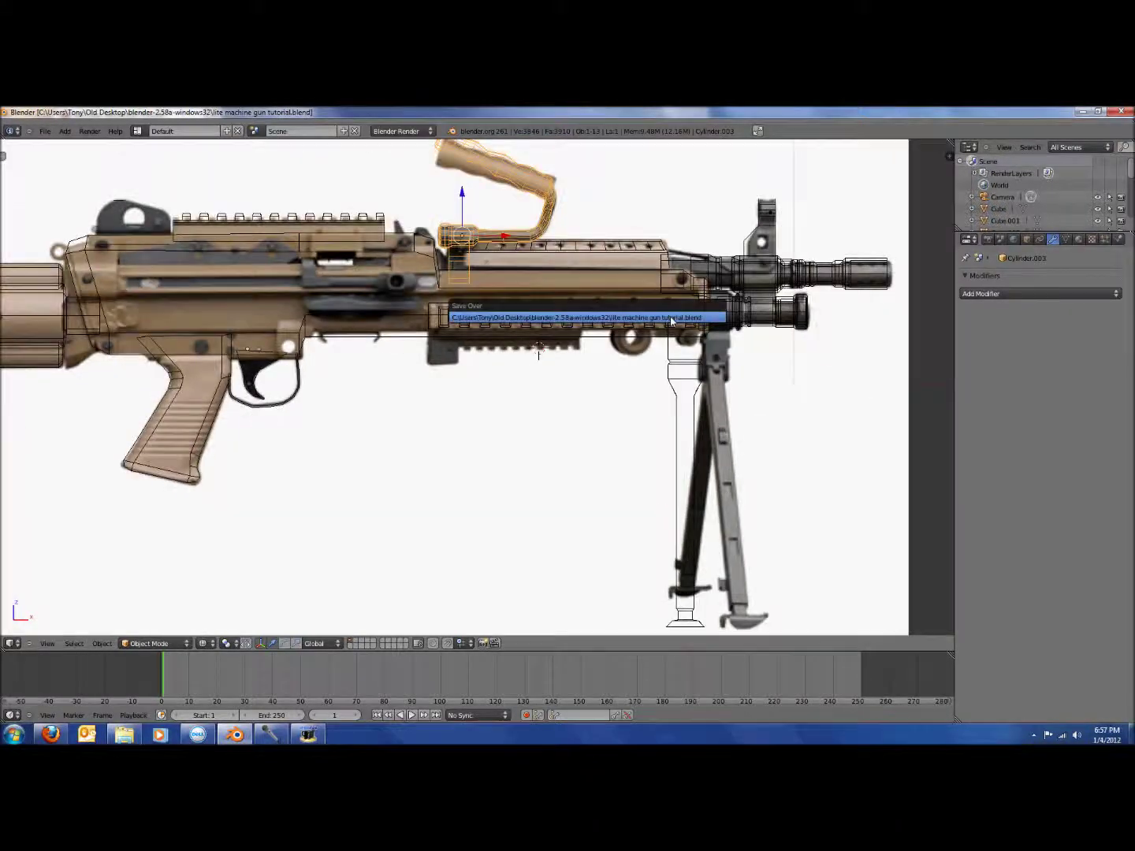
key("z")
scroll(371, 322, "up", 2)
key("z")
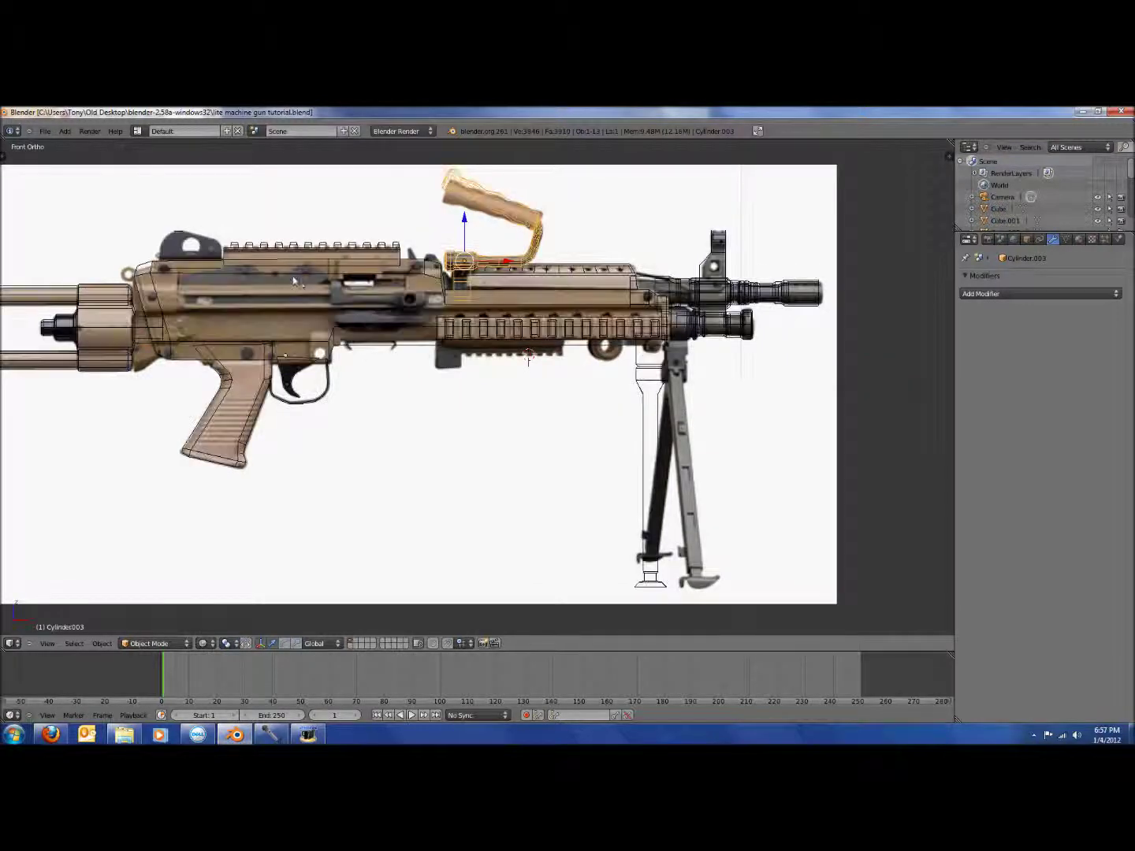
Examine the receiver area between the stock and the handguard against the reference image for parts still missing from the model
middle_click_drag(293, 279, 487, 356, "shift")
scroll(487, 357, "up", 1)
scroll(436, 344, "up", 2)
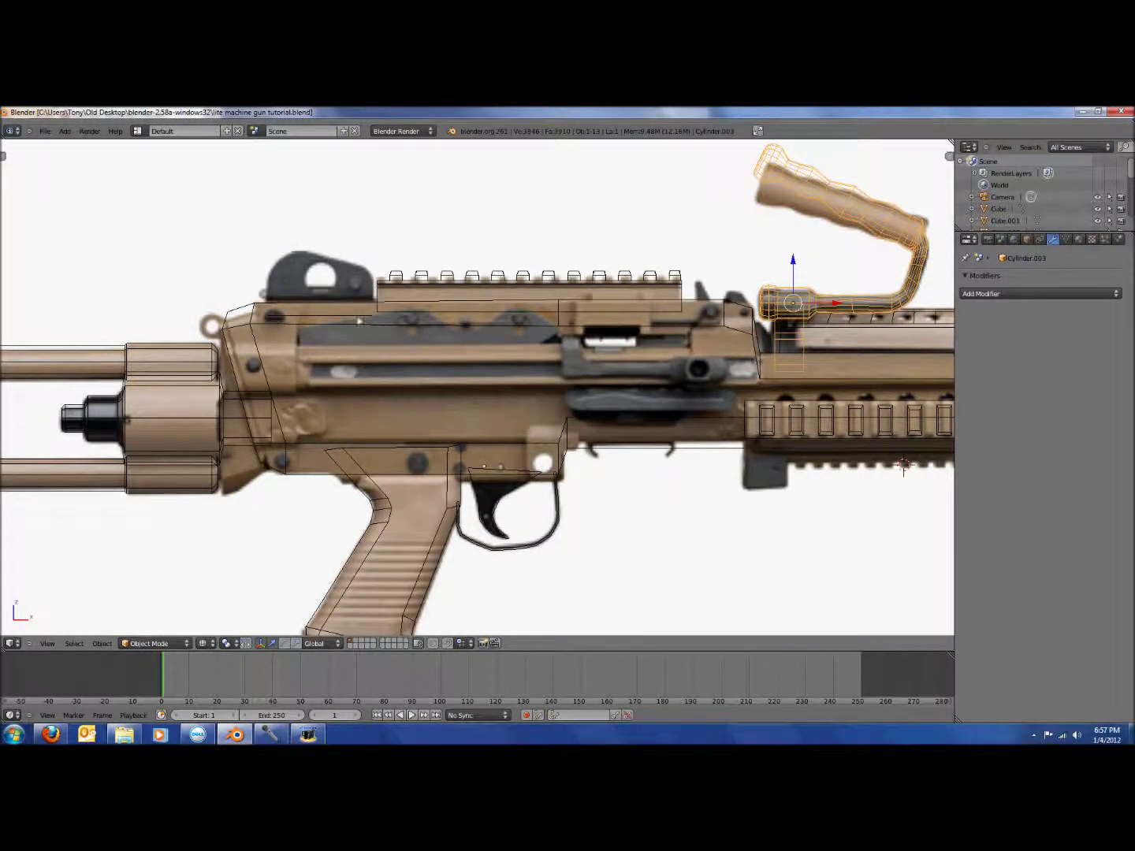
scroll(358, 322, "down", 1)
scroll(371, 360, "up", 2)
scroll(497, 360, "down", 2)
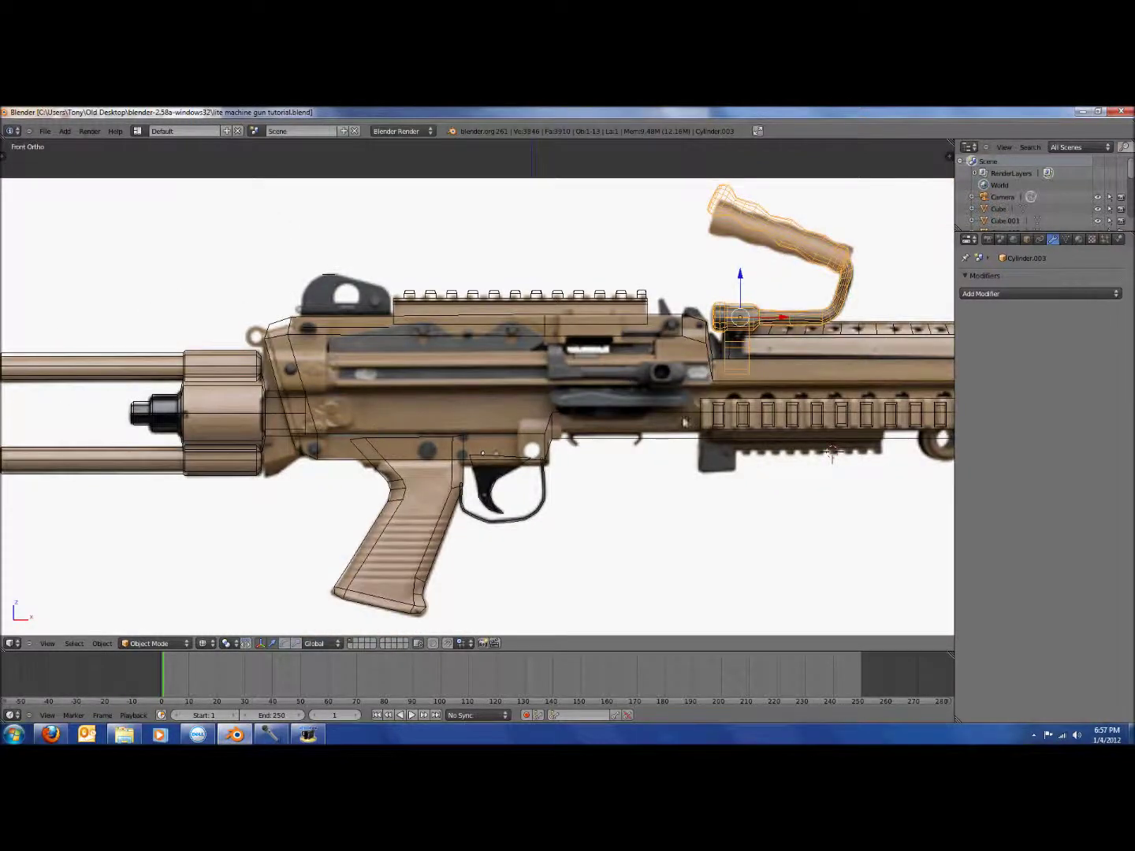
scroll(555, 347, "down", 1)
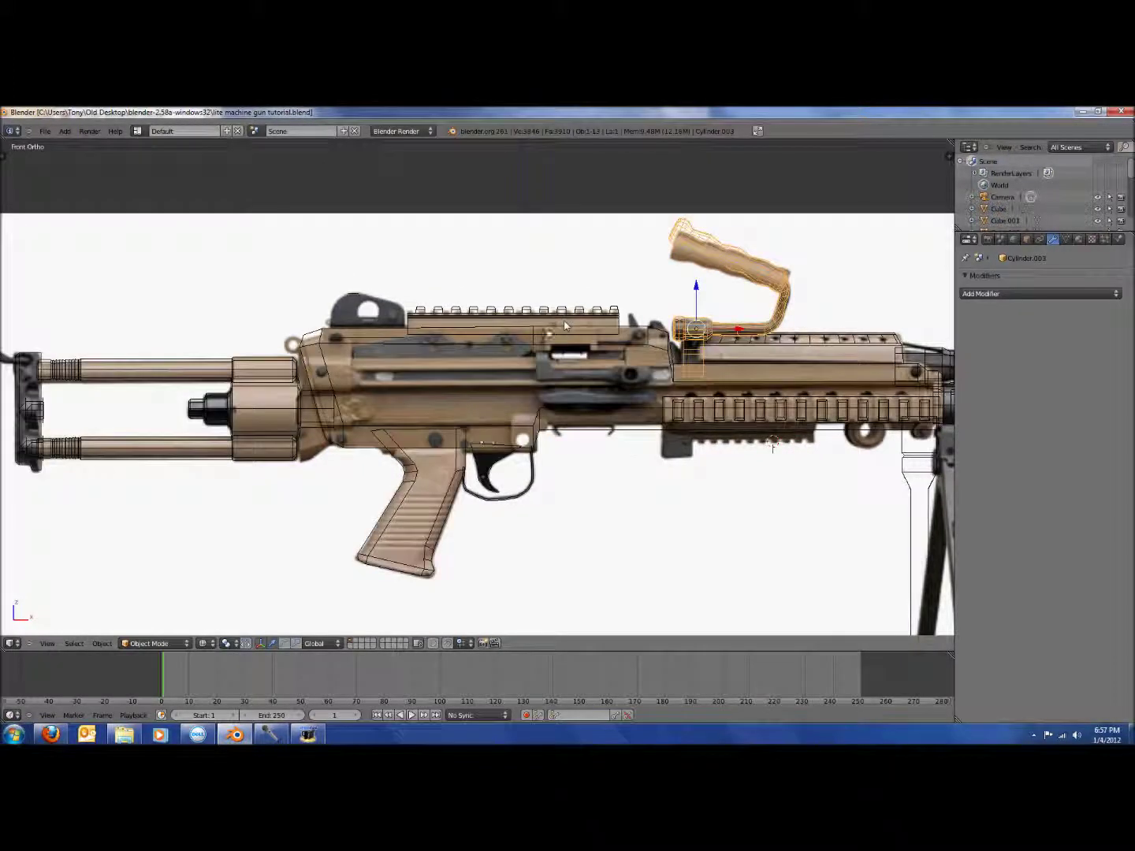
scroll(551, 328, "up", 2)
scroll(550, 334, "up", 2)
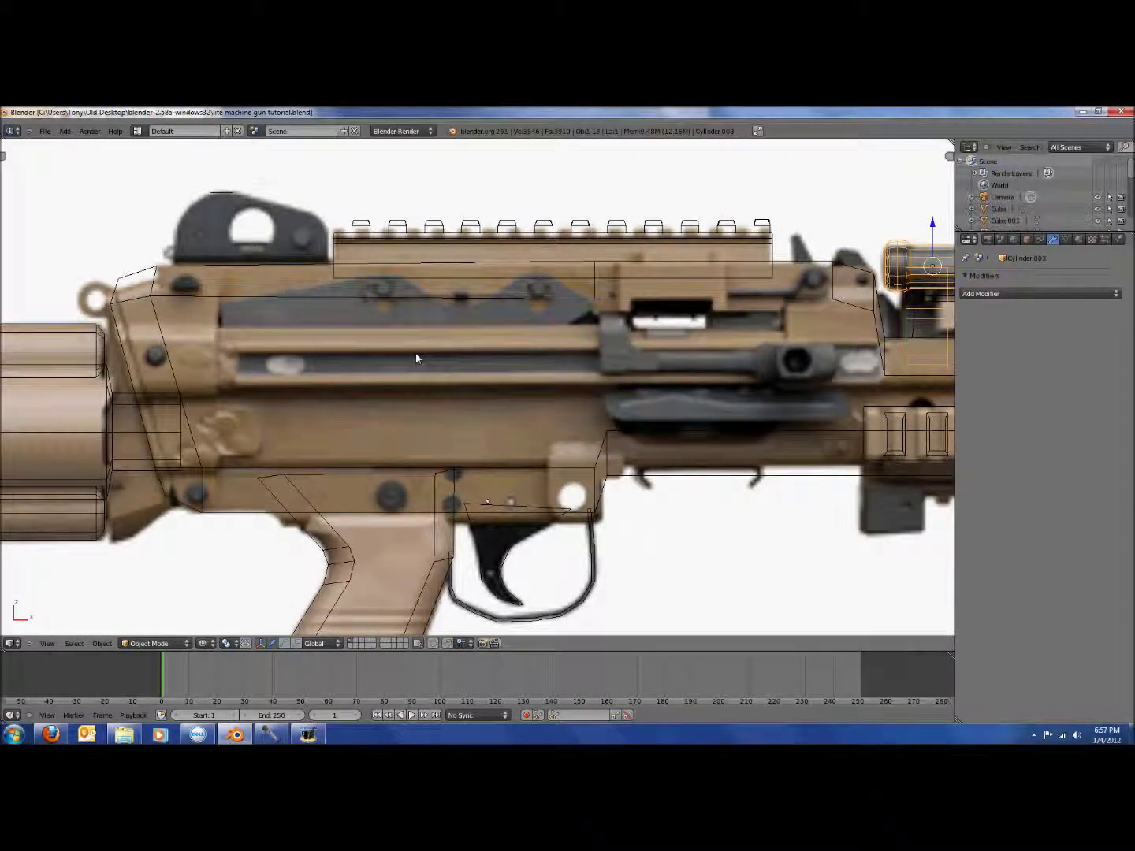
scroll(416, 358, "down", 1)
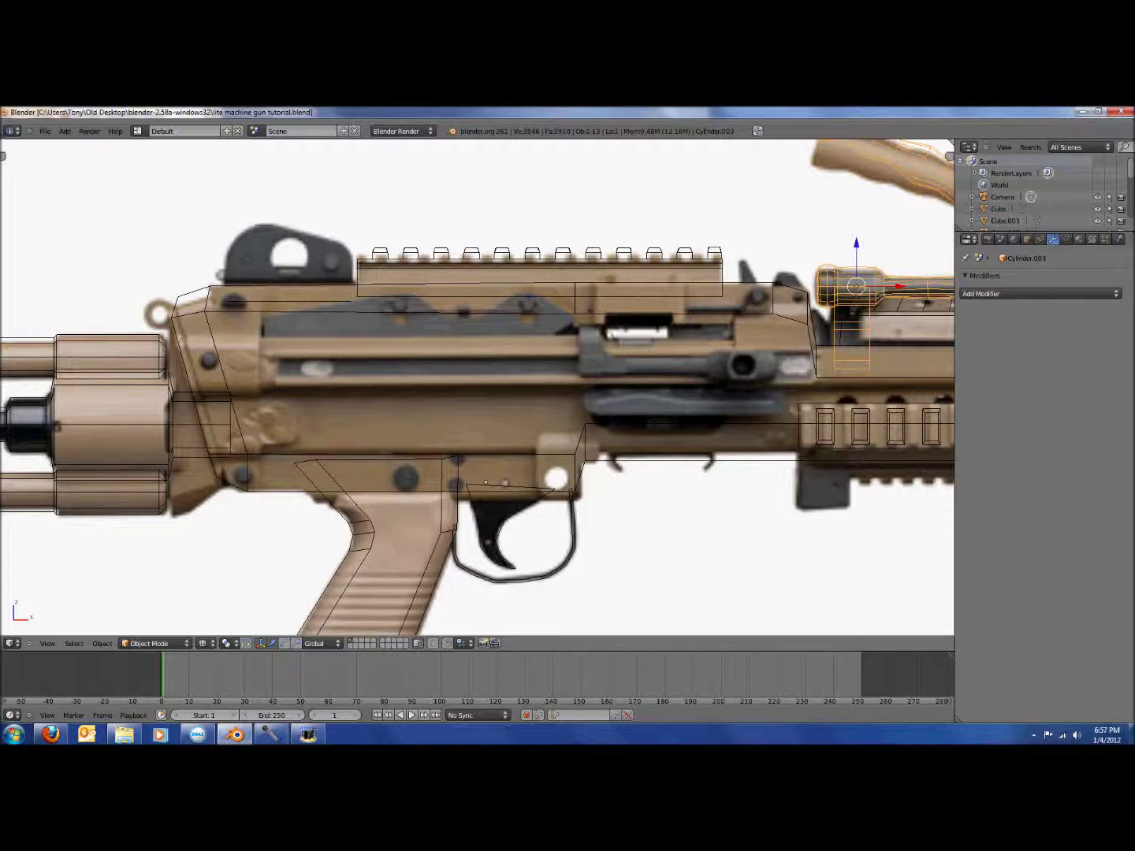